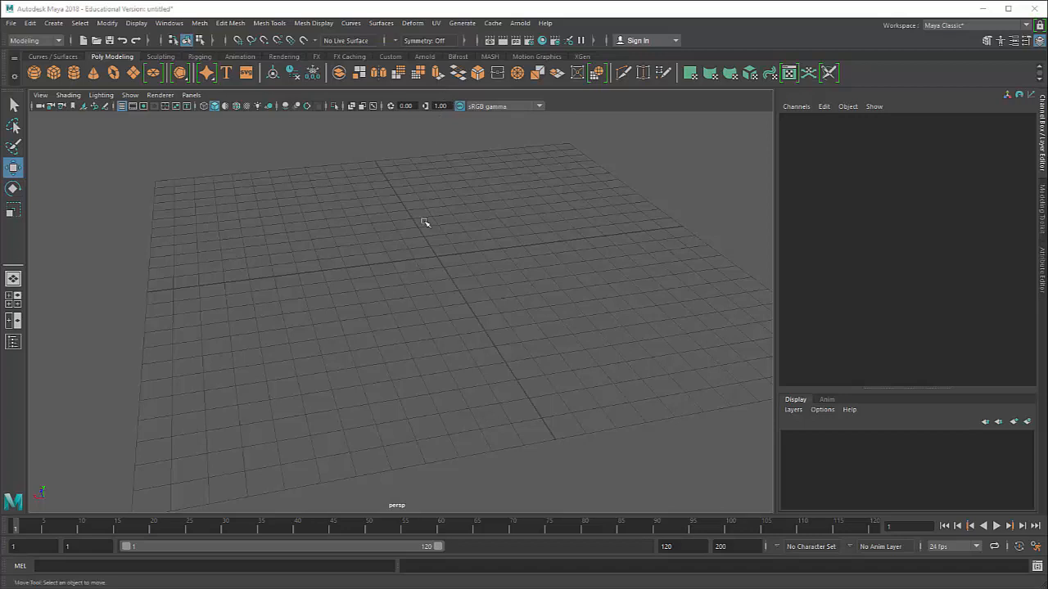
Examine the empty perspective grid from different distances, positions and viewing angles
scroll(393, 243, "down", 5)
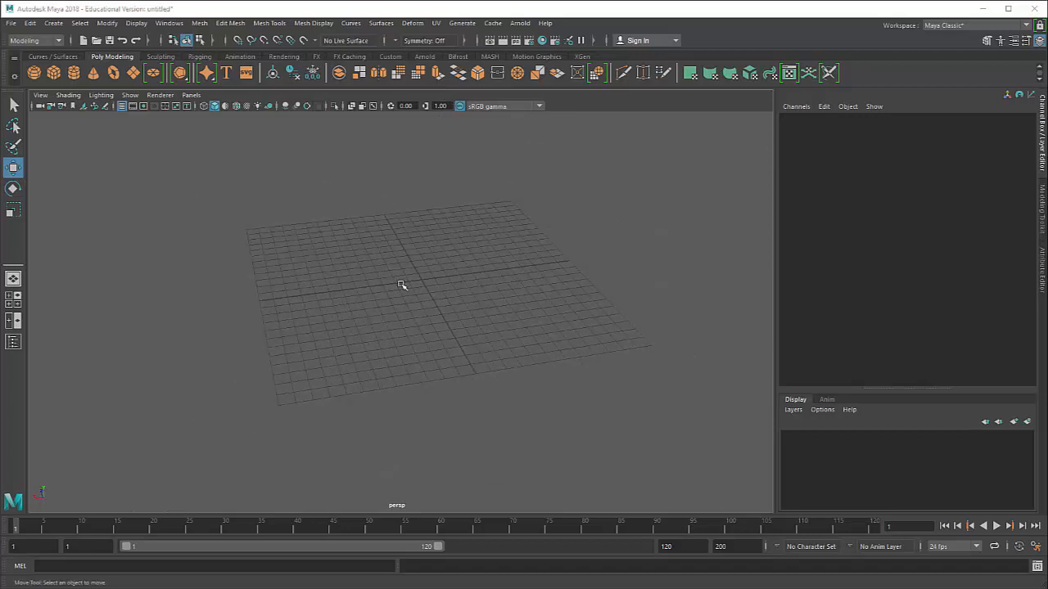
mouse_move(420, 319)
left_mouse_down("alt")
mouse_move(447, 307)
mouse_move(351, 303)
mouse_move(469, 309)
mouse_move(454, 317)
left_mouse_up("alt")
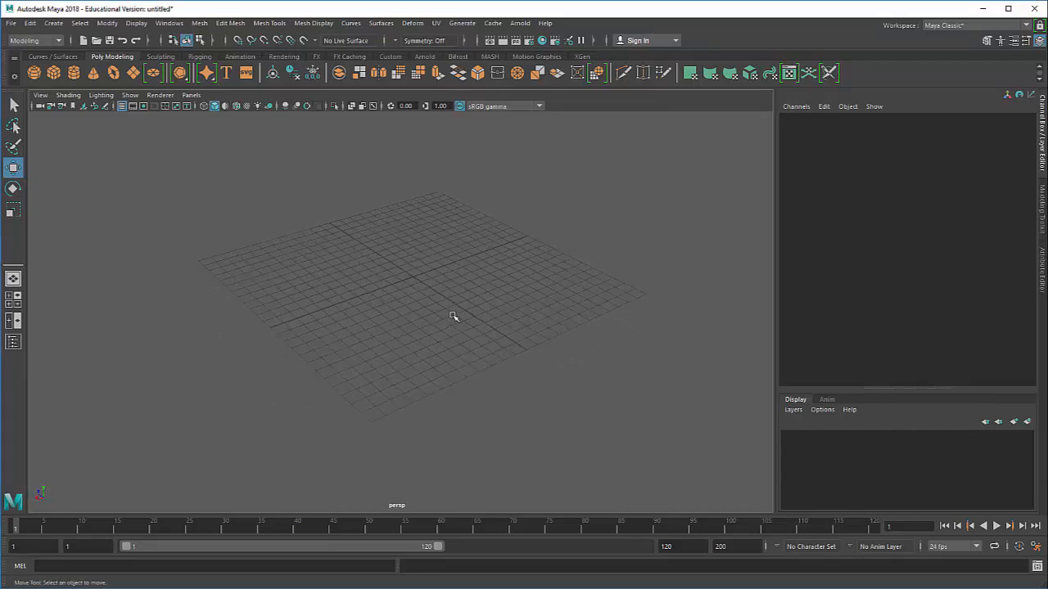
scroll(454, 315, "up", 5)
mouse_move(448, 269)
left_mouse_down("alt")
mouse_move(424, 260)
mouse_move(403, 272)
left_mouse_up("alt")
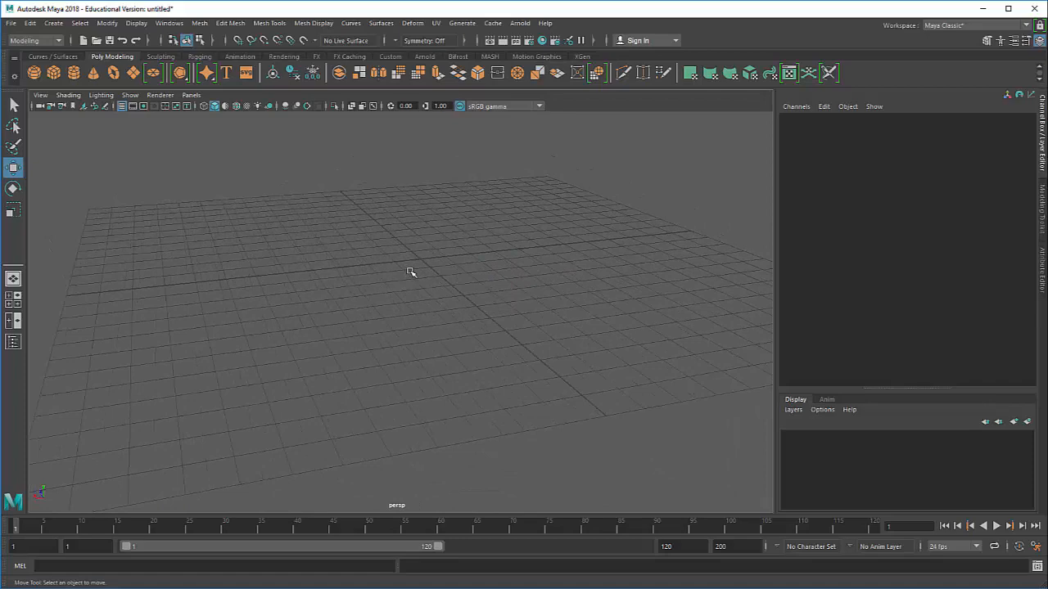
scroll(411, 276, "down", 5)
scroll(411, 287, "up", 6)
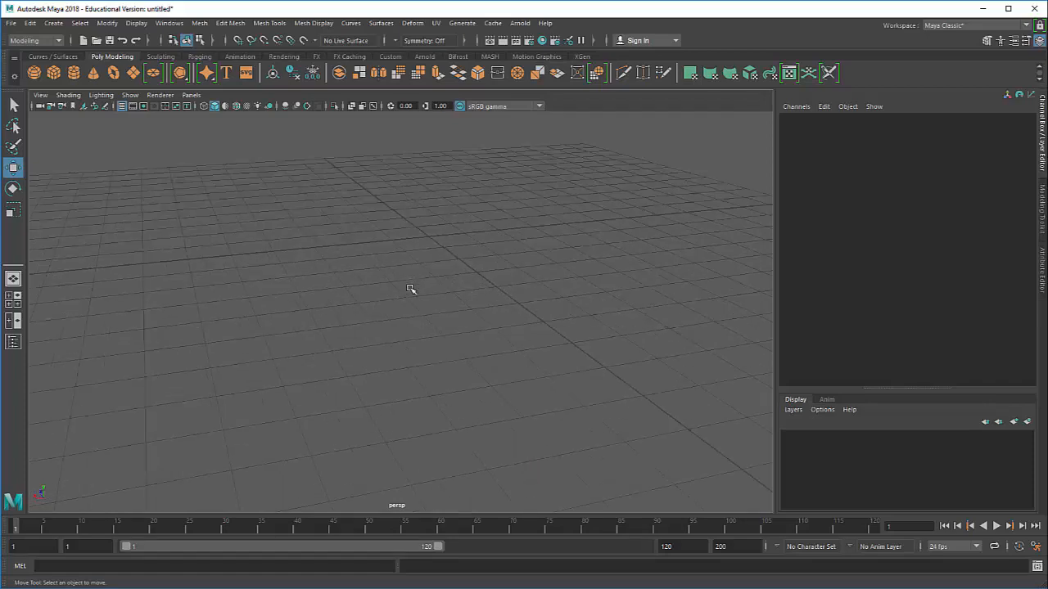
scroll(411, 289, "down", 3)
scroll(411, 289, "up", 1)
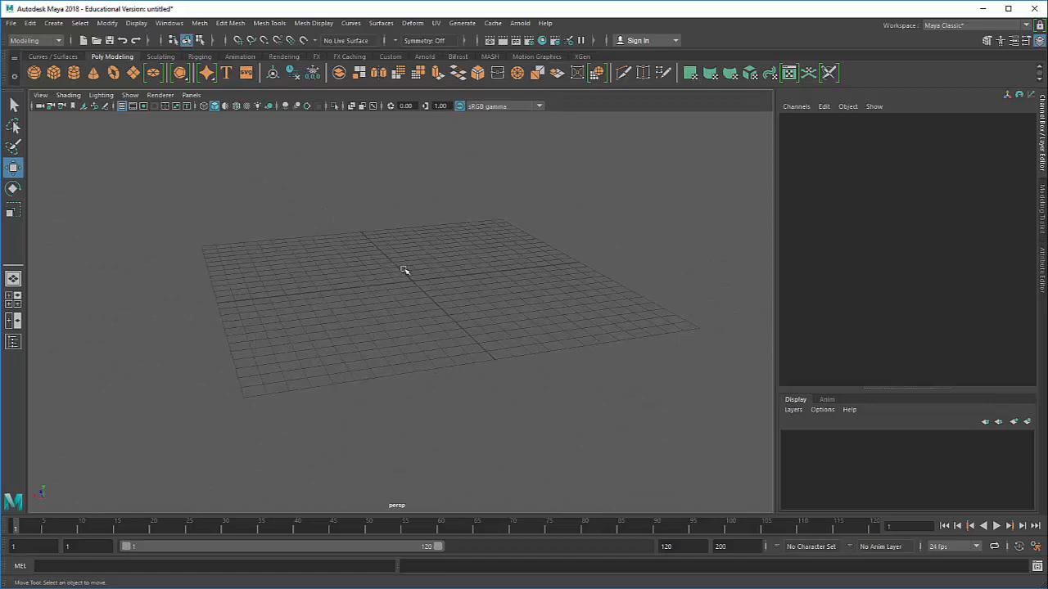
middle_click_drag(410, 277, 384, 238, "alt")
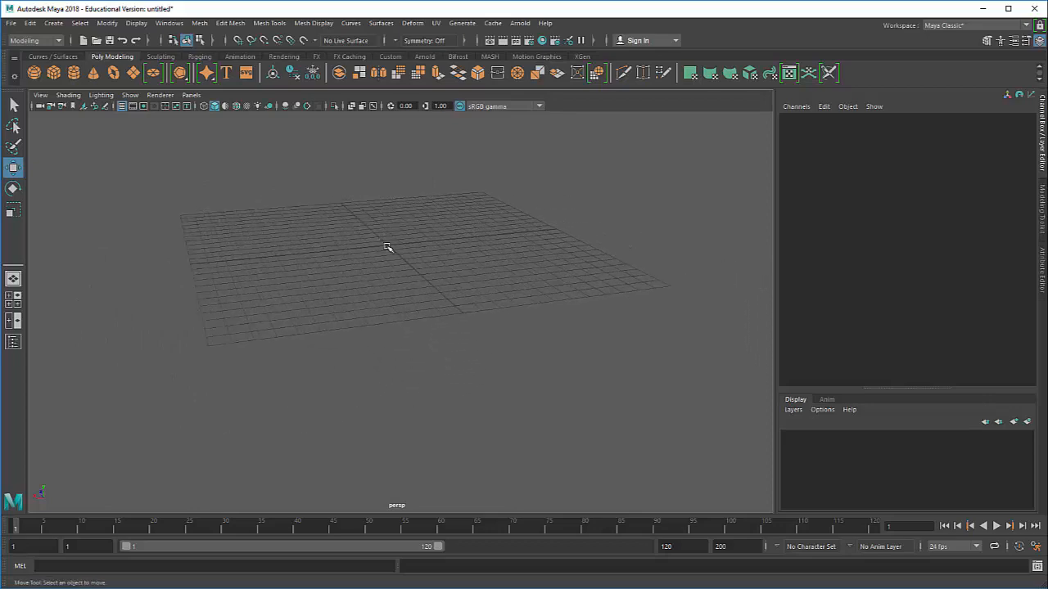
left_click_drag(393, 257, 448, 291, "alt")
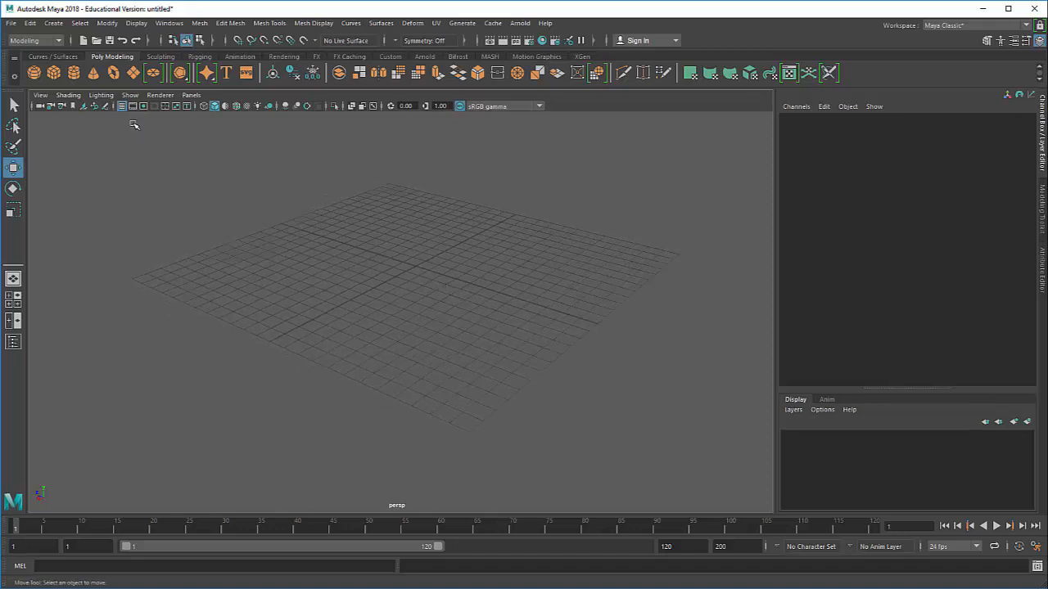
Switch the menu set to Animation and back to Modeling
left_click(41, 40)
left_click(42, 41)
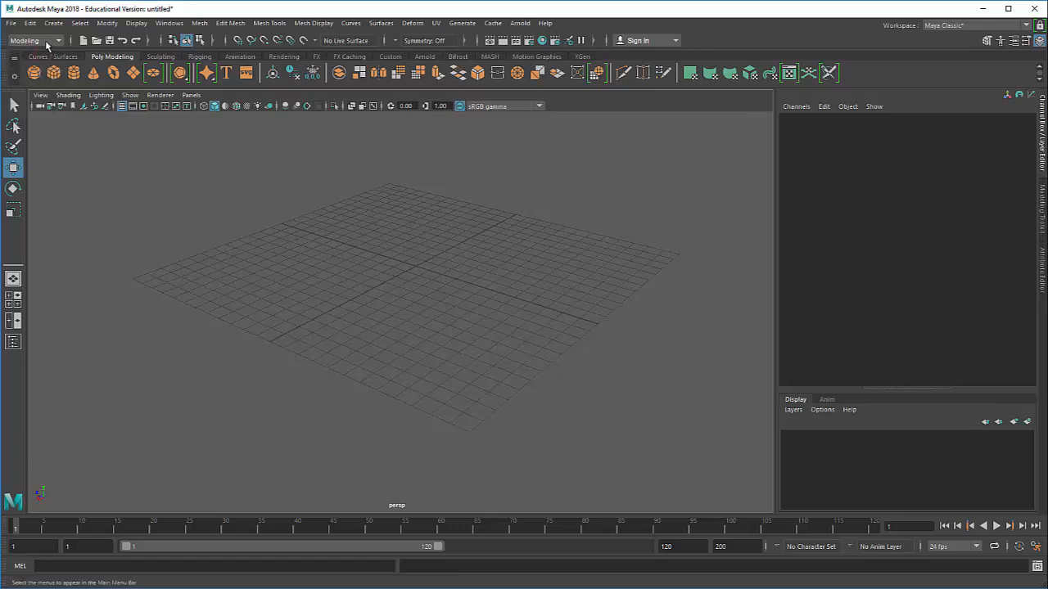
left_click(46, 41)
left_click(47, 64)
left_click(46, 41)
left_click(36, 75)
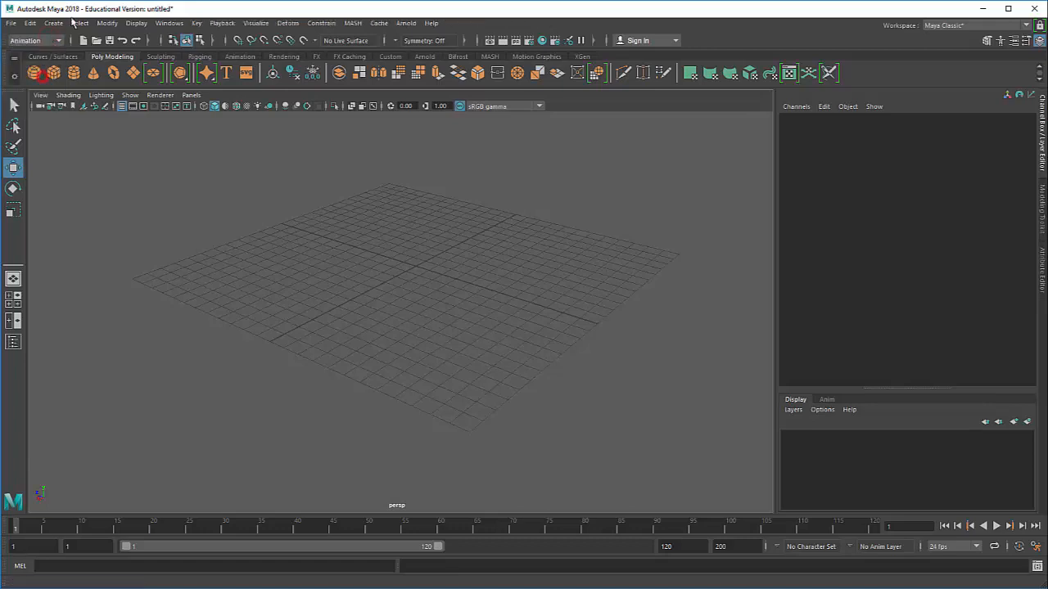
left_click(59, 40)
left_click(36, 54)
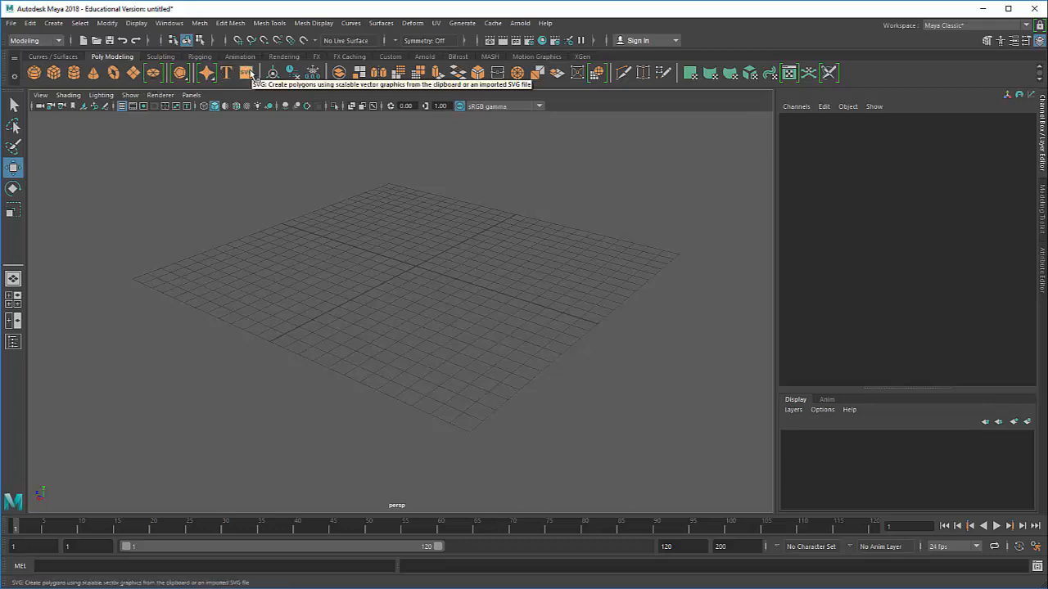
Create a default polygon cylinder at the centre of the grid and keep it selected
left_click(74, 75)
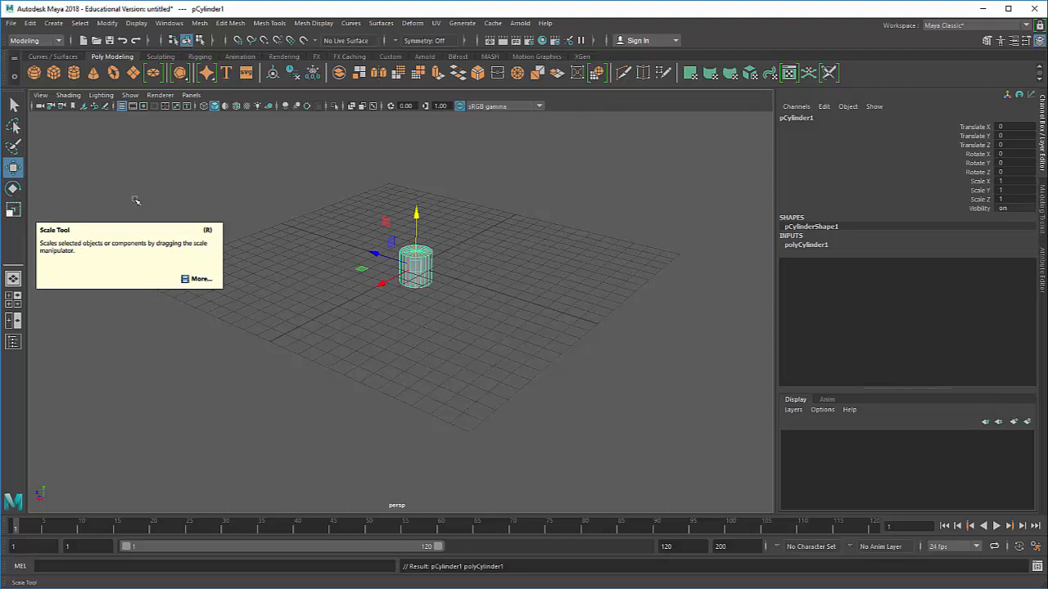
left_click(445, 243)
left_click(419, 255)
scroll(424, 243, "up", 1)
scroll(424, 237, "up", 1)
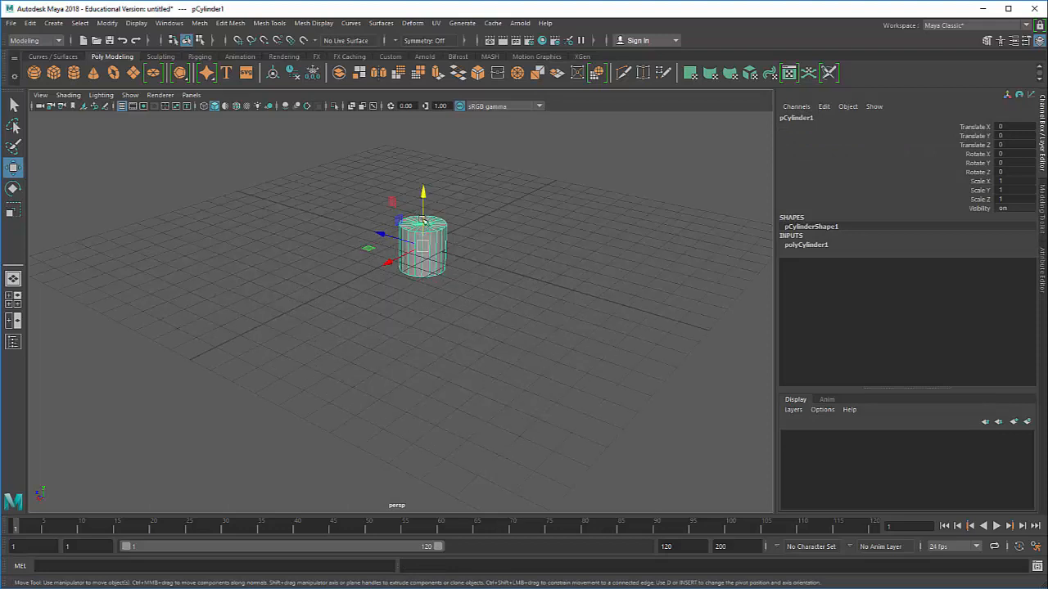
middle_click_drag(424, 201, 412, 212, "alt")
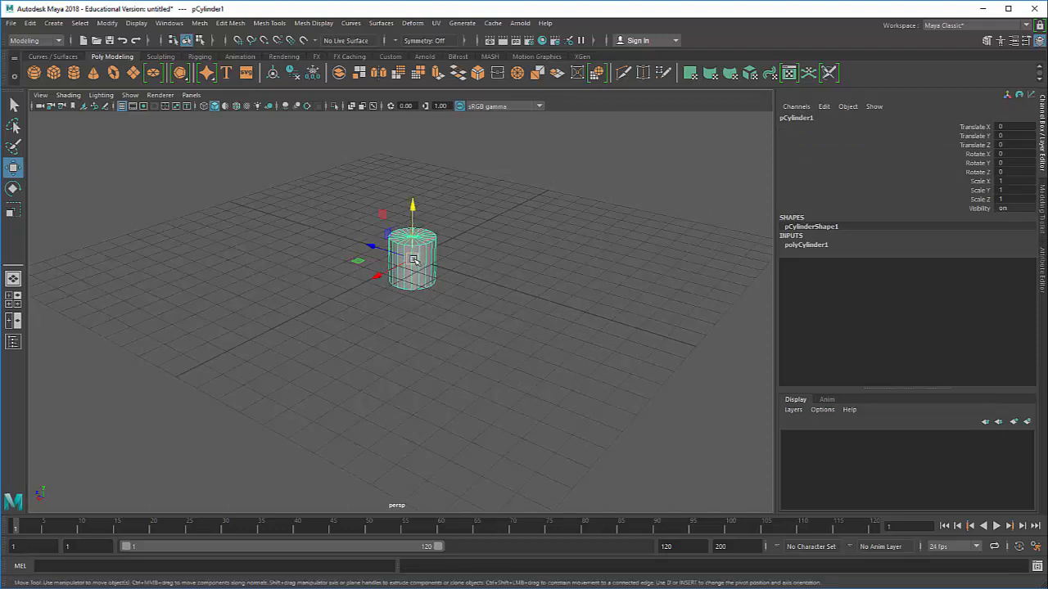
Move the cylinder off the origin to about X -0.312, Y 1.133 and Z 0.518
mouse_move(415, 261)
left_mouse_down()
mouse_move(407, 241)
mouse_move(395, 255)
mouse_move(453, 223)
mouse_move(406, 260)
mouse_move(493, 235)
mouse_move(404, 252)
mouse_move(418, 230)
mouse_move(511, 201)
mouse_move(536, 175)
mouse_move(424, 234)
mouse_move(573, 211)
mouse_move(569, 160)
mouse_move(405, 241)
mouse_move(415, 249)
left_mouse_up()
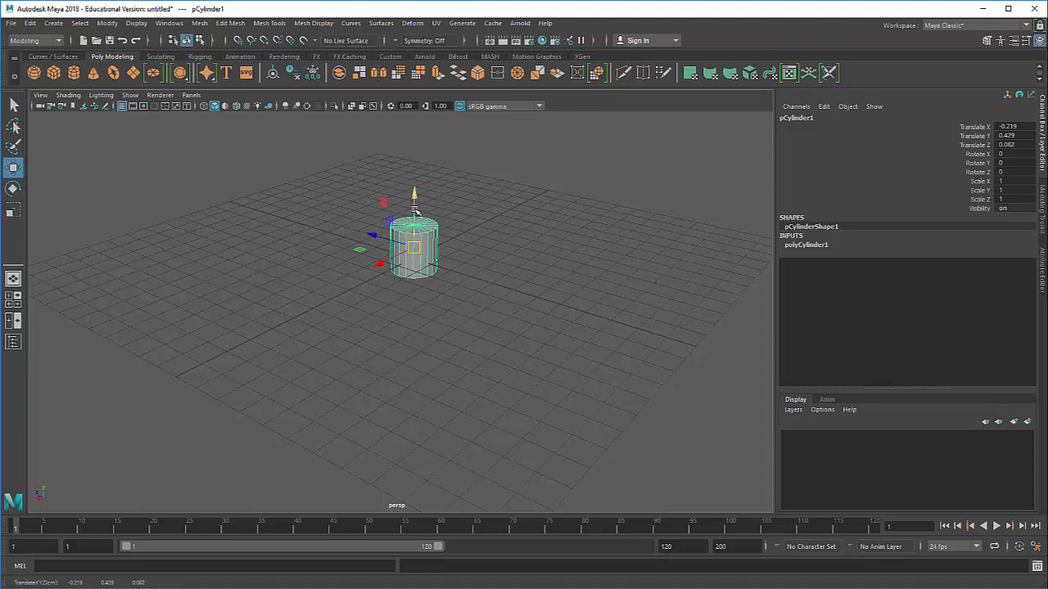
left_click_drag(416, 211, 437, 193)
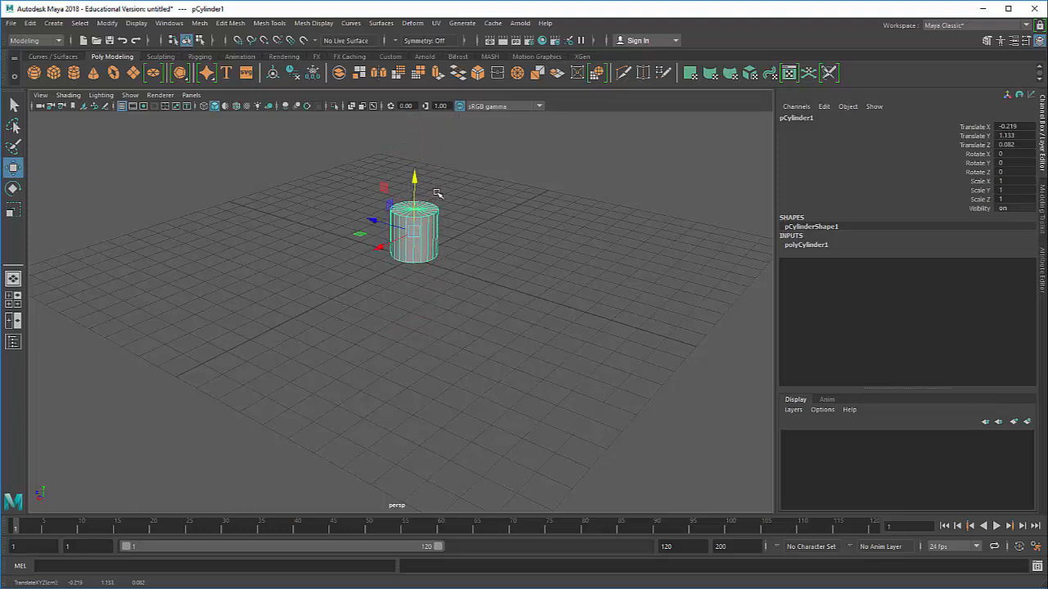
left_click_drag(374, 221, 393, 263)
Try rotating the cylinder freely around several axes and undo those rotations
key("e")
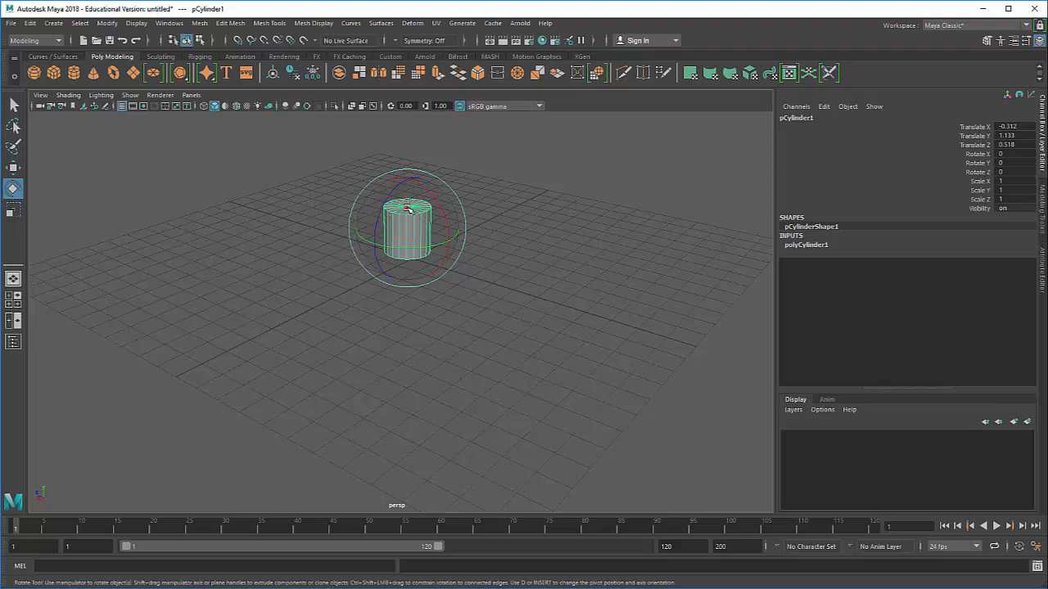
left_click_drag(407, 209, 400, 230)
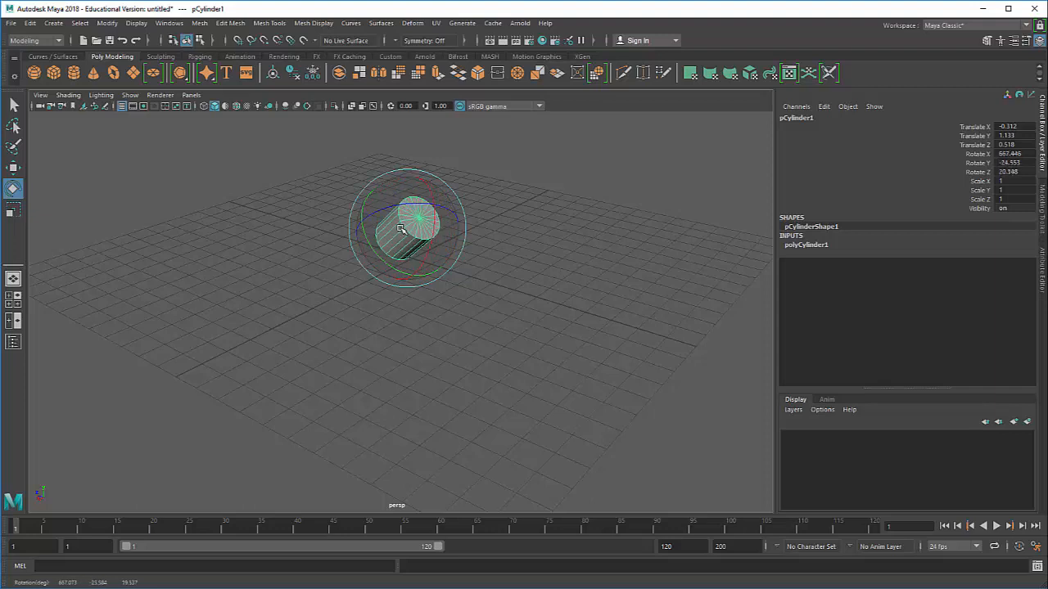
key("ctrl+z")
key("ctrl+z")
key("ctrl+z")
key("ctrl+z")
key("ctrl+z")
key("ctrl+z")
key("ctrl+z")
key("ctrl+z")
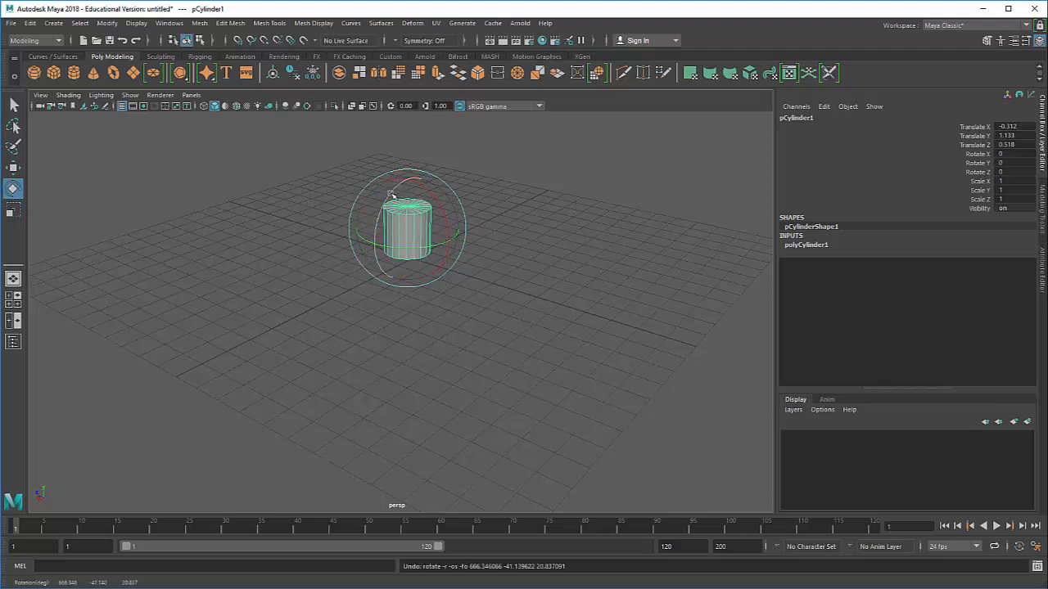
Rotate the cylinder about its Z axis to about -366 degrees and look at its shape attributes beside the transform values
left_click_drag(392, 194, 412, 210)
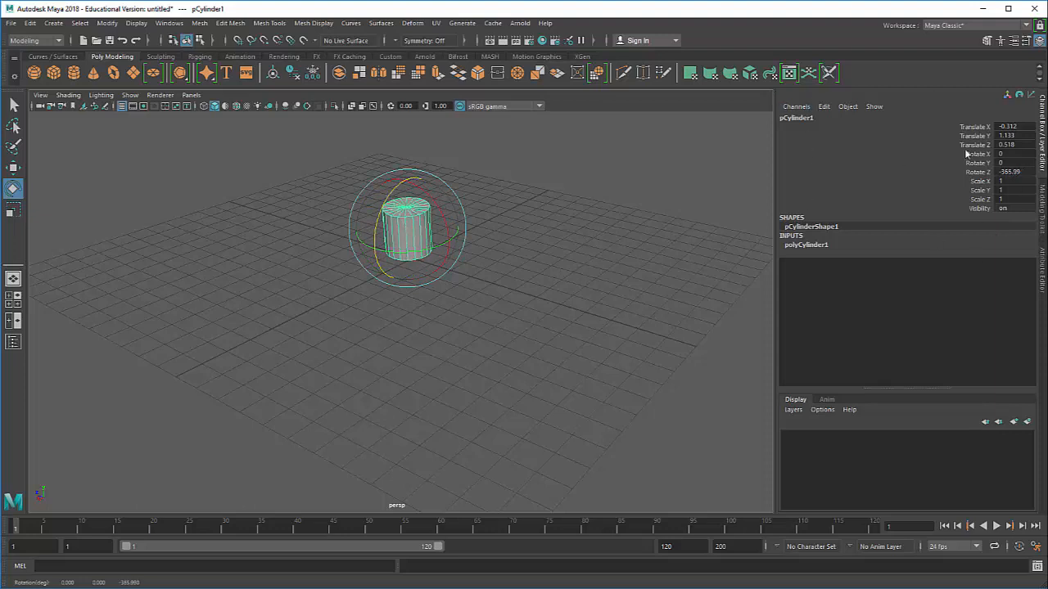
left_click(1042, 264)
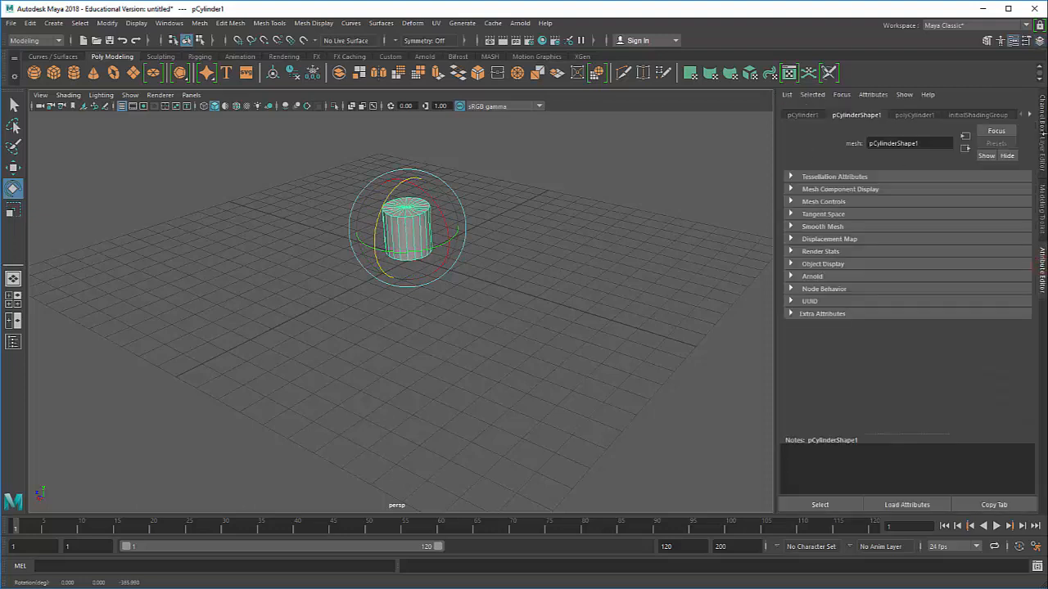
left_click(1042, 134)
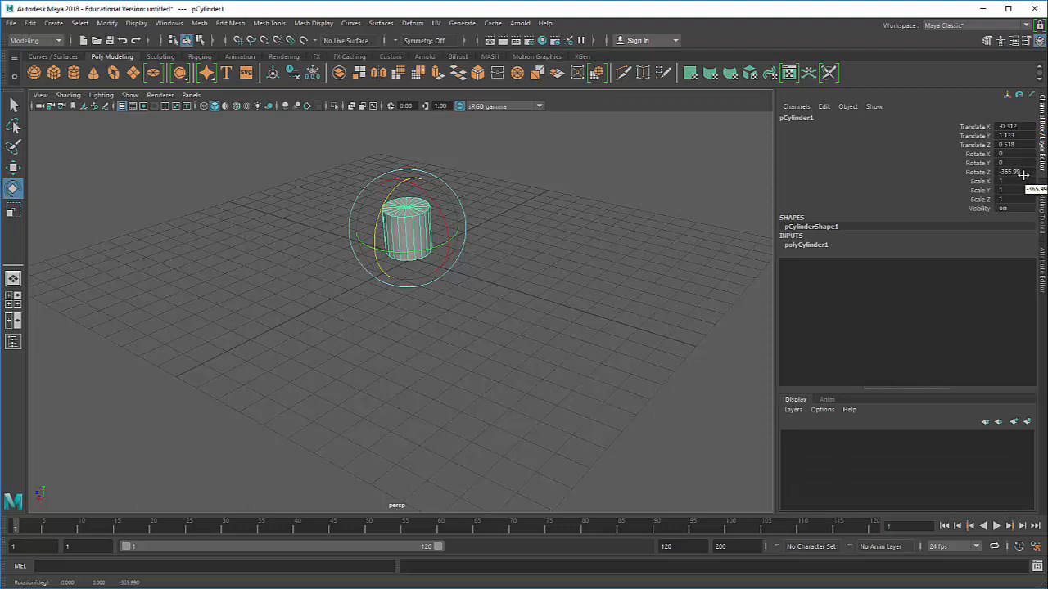
key("ctrl+a")
key("ctrl+a")
key("ctrl+a")
key("ctrl+a")
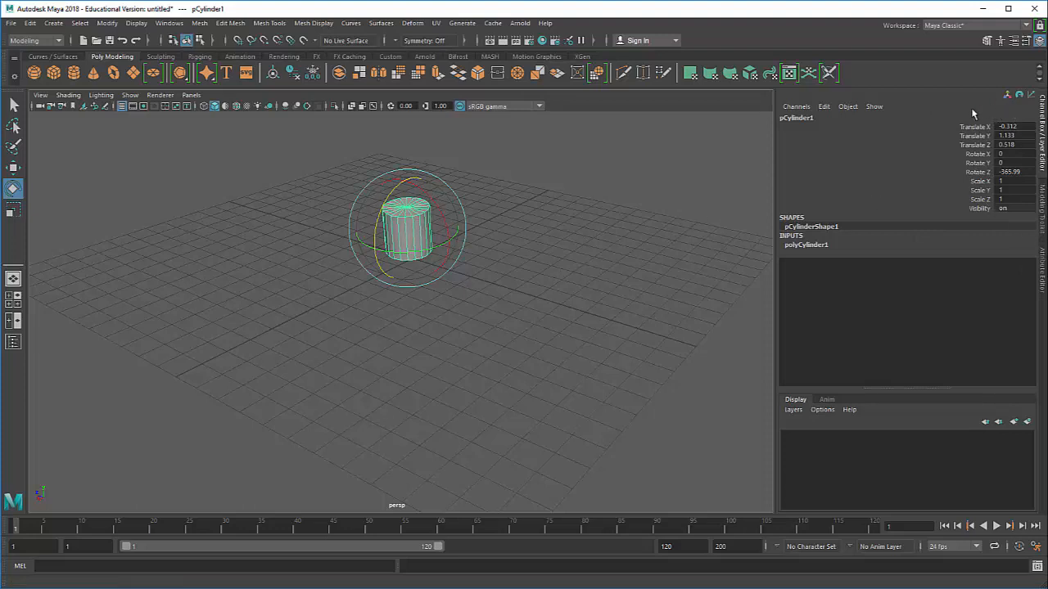
Set the cylinder's Rotate Z to 0 and its Rotate X to 45
double_click(1011, 171)
type("0")
double_click(1006, 153)
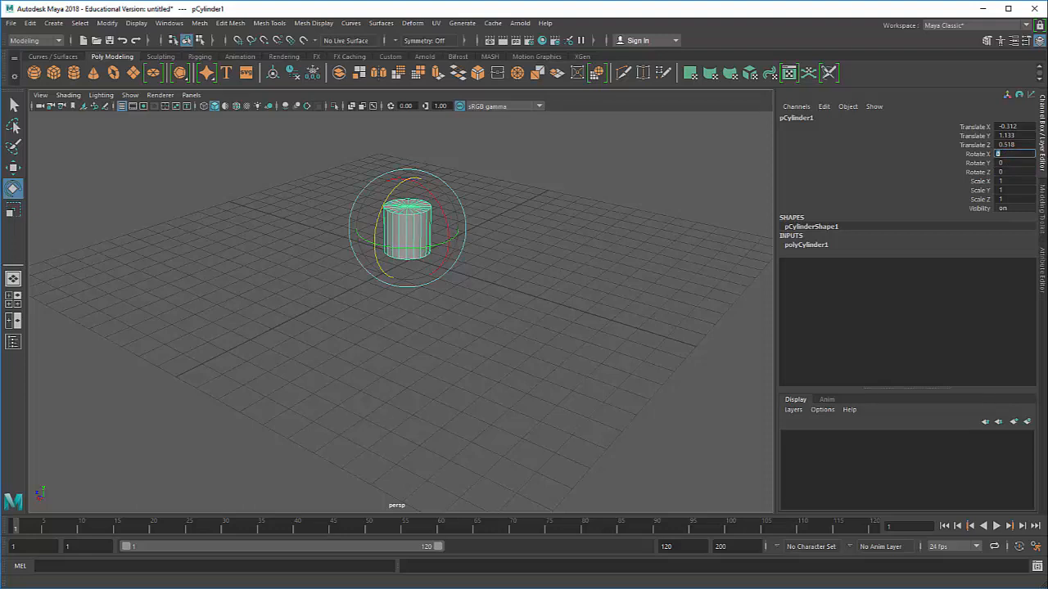
type("45")
key("Return")
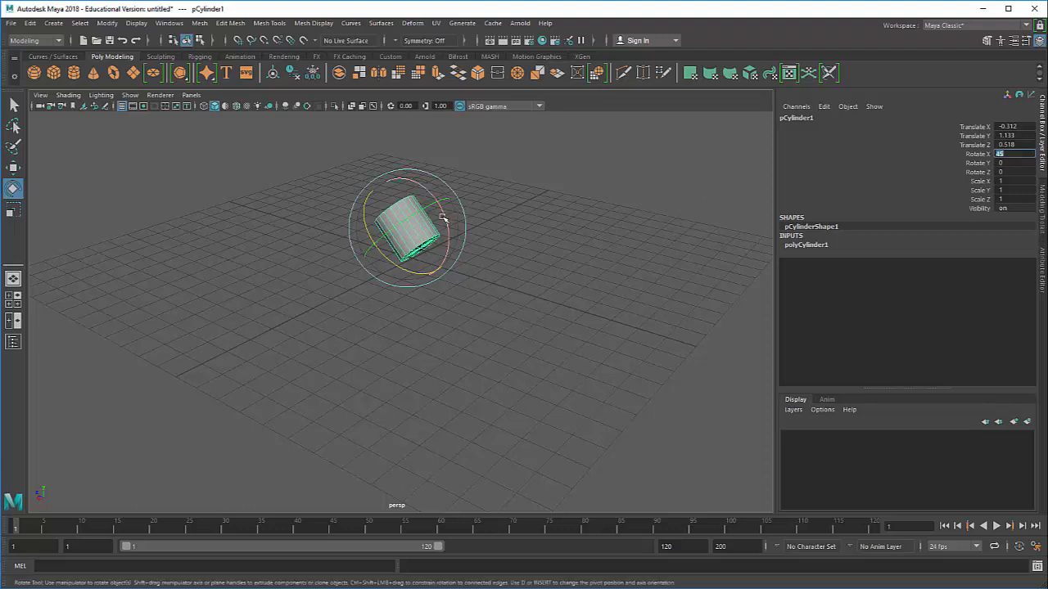
Rotate the cylinder freely about X to about 2.7 degrees and undo the last two X rotations
left_click_drag(442, 219, 434, 259)
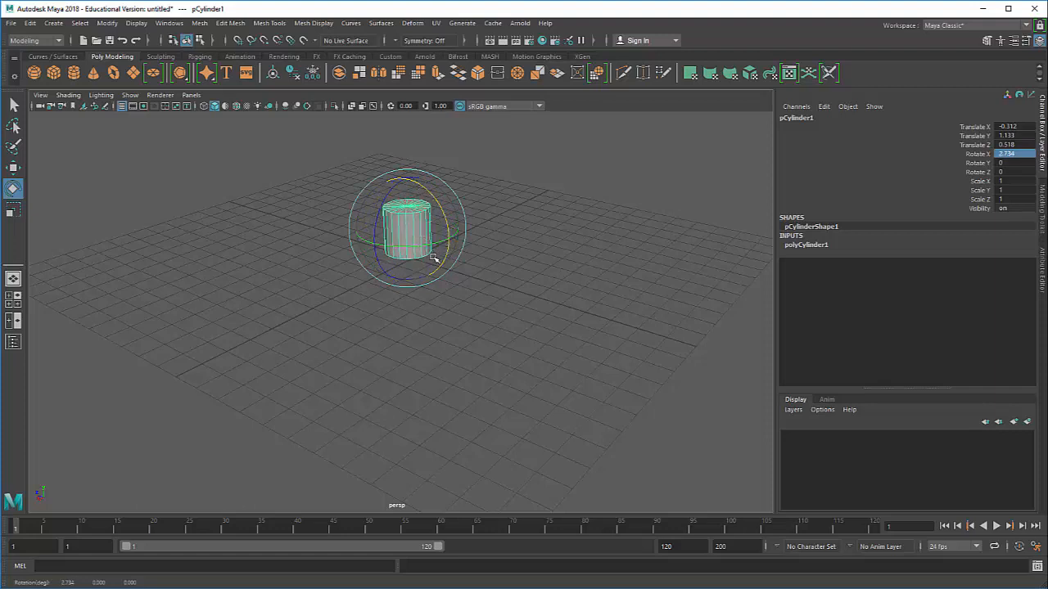
key("ctrl+z")
key("ctrl+z")
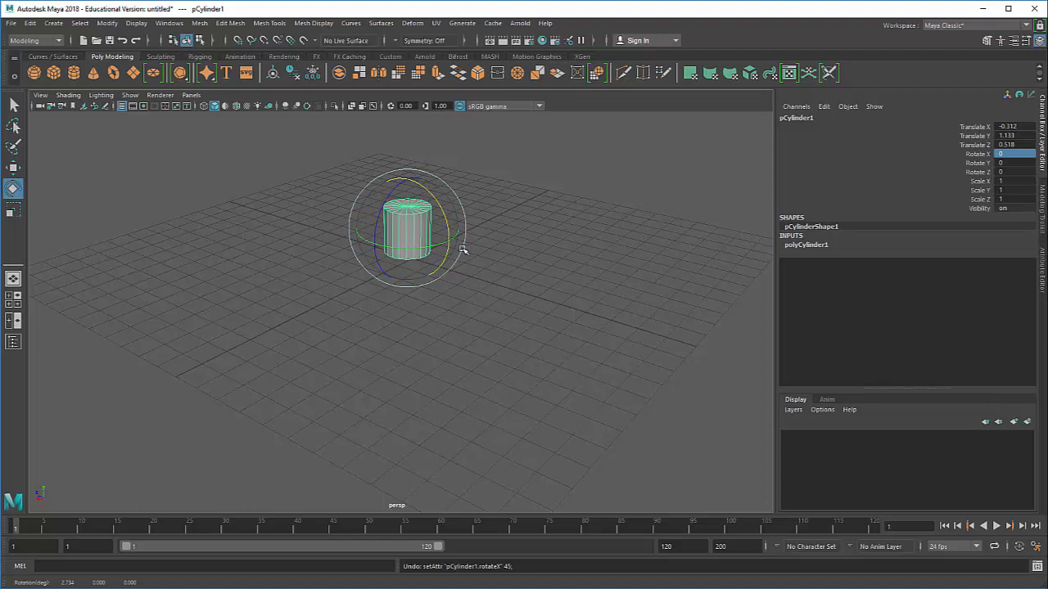
Scale the cylinder uniformly to about 1.153 and flatten it vertically to a Scale Y of about 0.161
key("r")
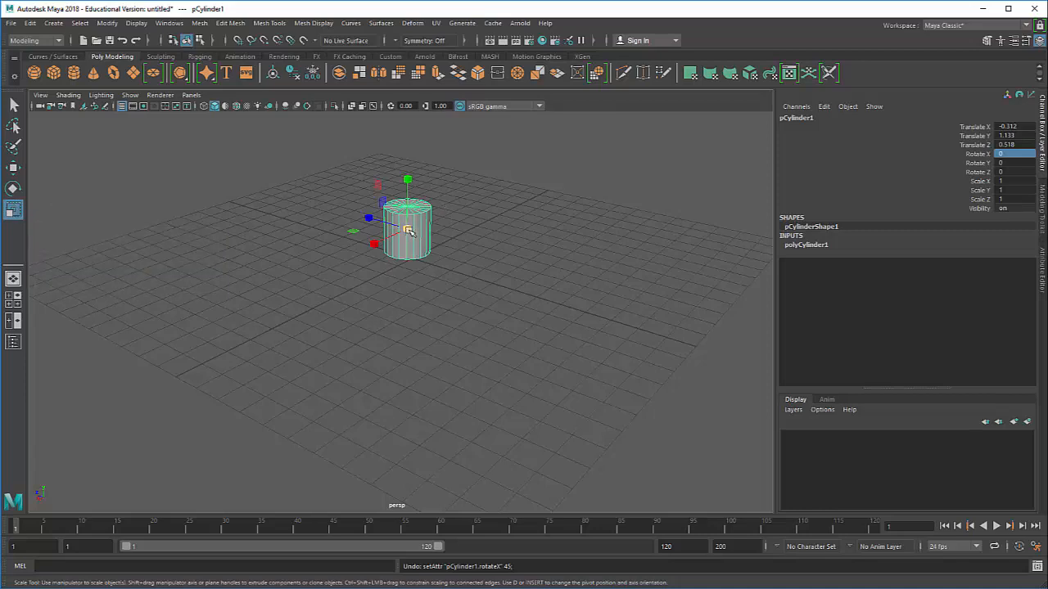
mouse_move(407, 230)
left_mouse_down()
mouse_move(603, 106)
mouse_move(357, 262)
mouse_move(530, 215)
mouse_move(617, 218)
mouse_move(292, 227)
mouse_move(533, 224)
mouse_move(416, 234)
left_mouse_up()
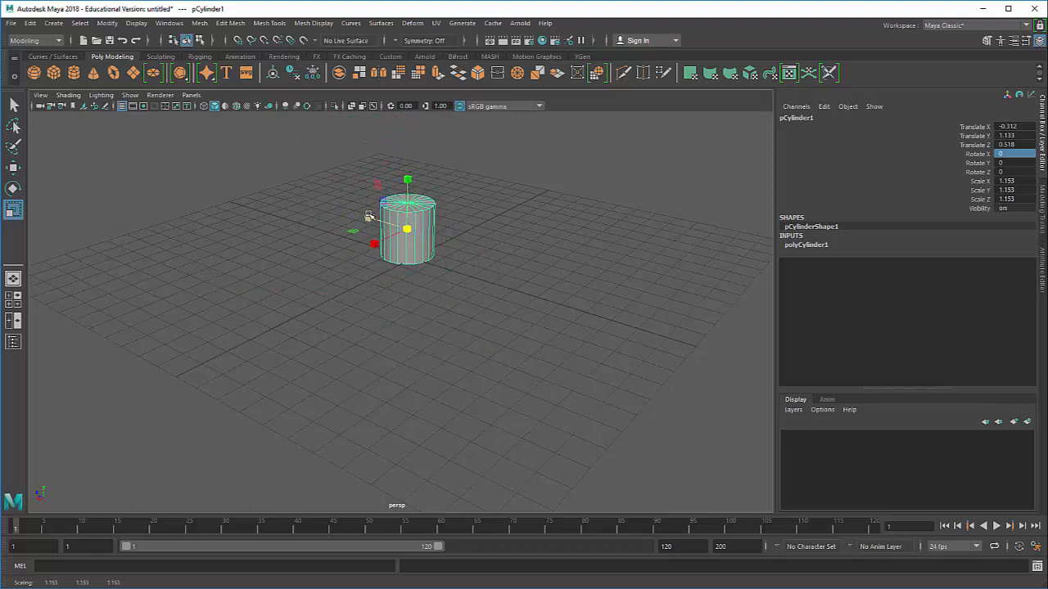
left_click_drag(409, 182, 423, 158)
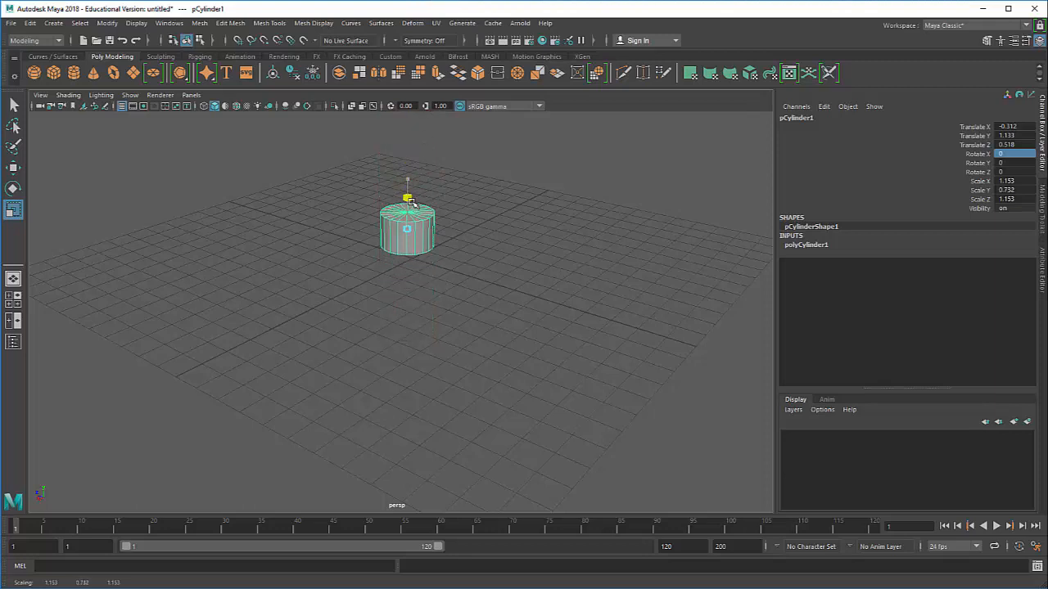
left_click_drag(411, 201, 415, 179)
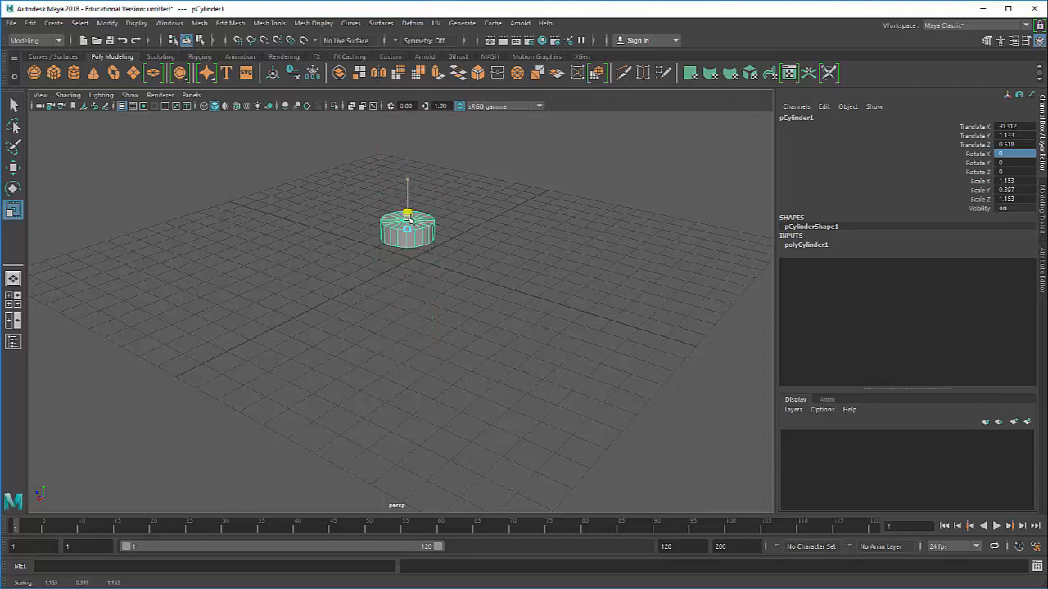
Enlarge the flattened cylinder uniformly to about 6.1 in Scale X and Z
key("e")
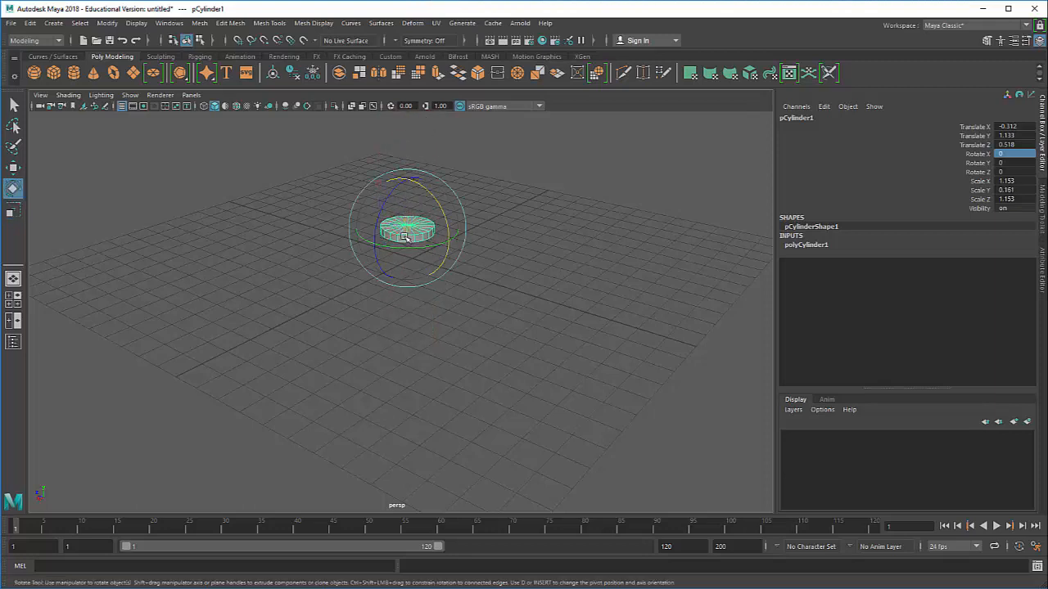
key("r")
left_click_drag(414, 229, 573, 149)
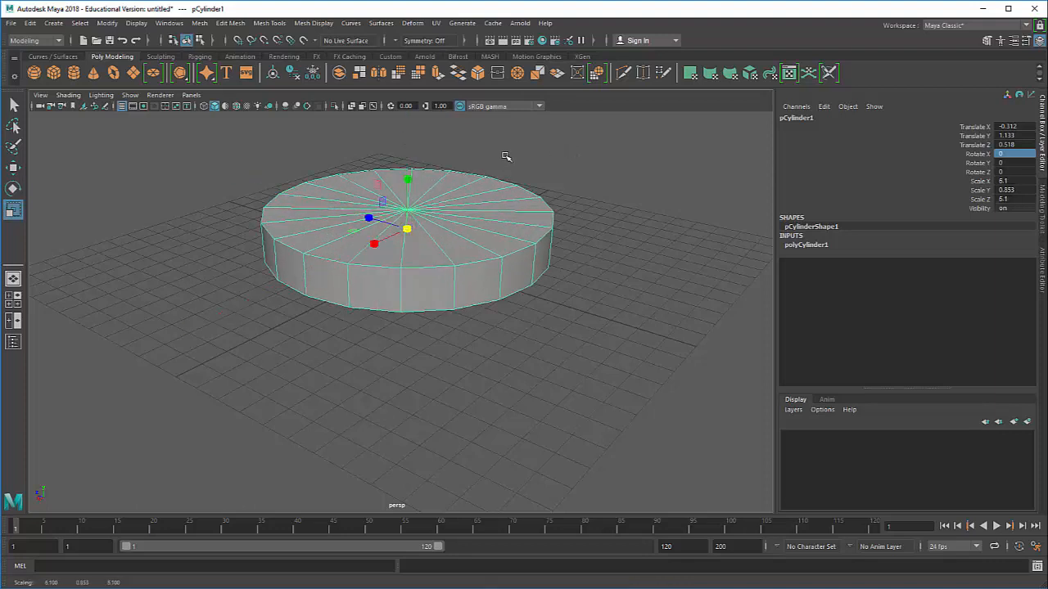
Flatten the disc to a Scale Y of about 0.505 and lower it to a Translate Y of about 0.515
key("w")
key("e")
key("r")
left_click_drag(409, 179, 408, 208)
key("w")
left_click_drag(458, 285, 398, 278, "alt")
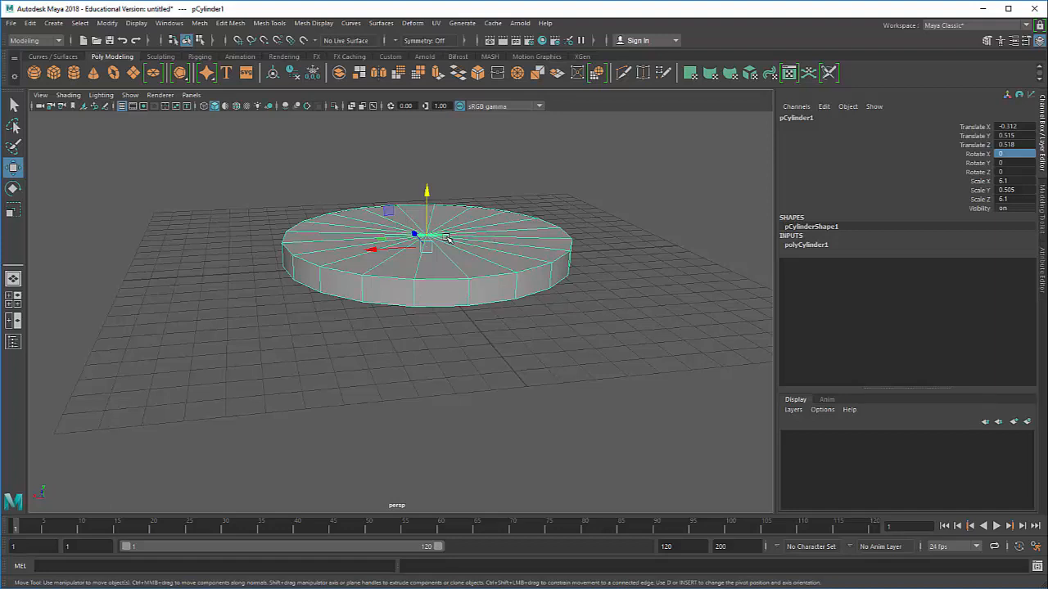
Set the cylinder's Subdivisions Axis to 3 in its polyCylinder construction inputs
left_click(812, 246)
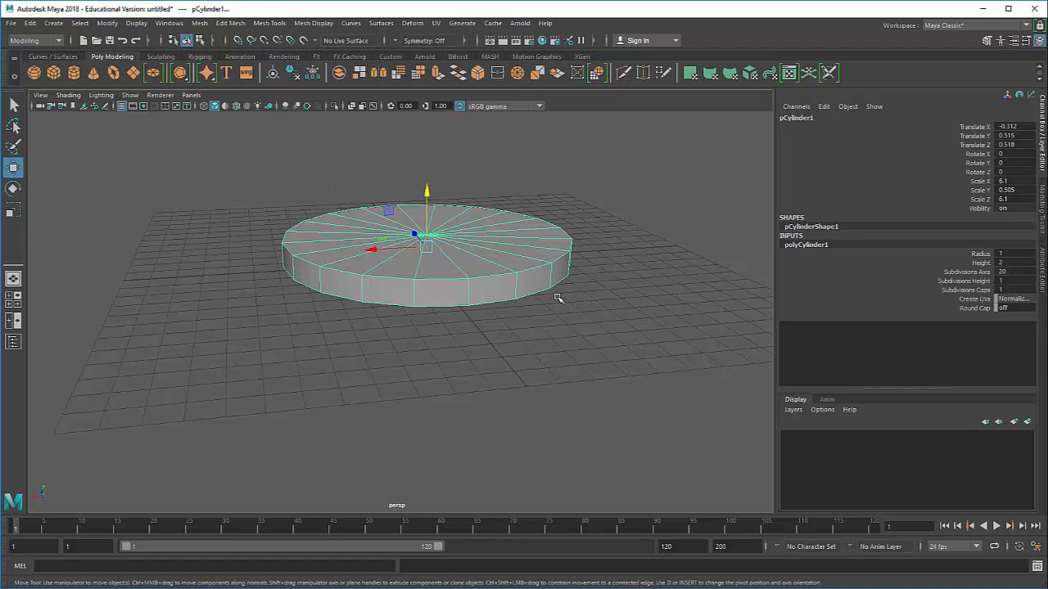
left_click(1013, 271)
type("3")
key("Return")
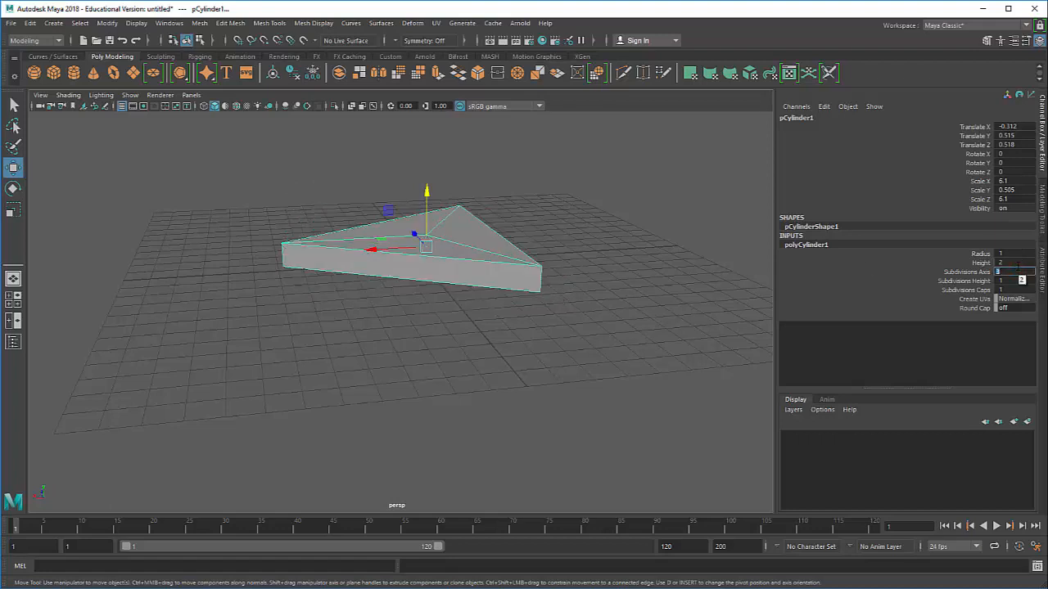
Set the cylinder's Subdivisions Axis to 6
left_click_drag(538, 311, 492, 311, "alt")
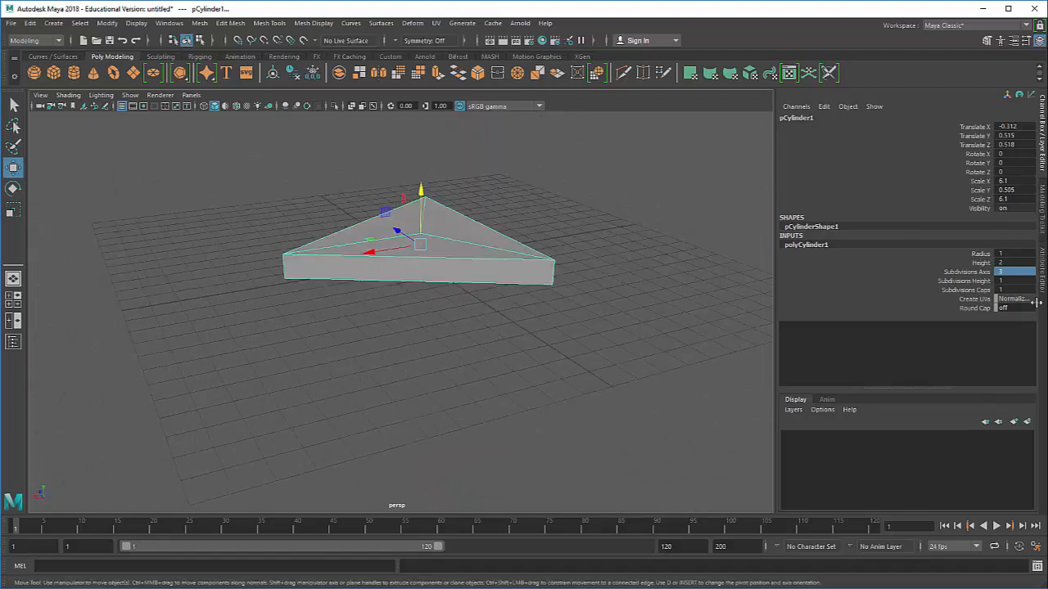
left_click(1013, 271)
type("6")
key("Return")
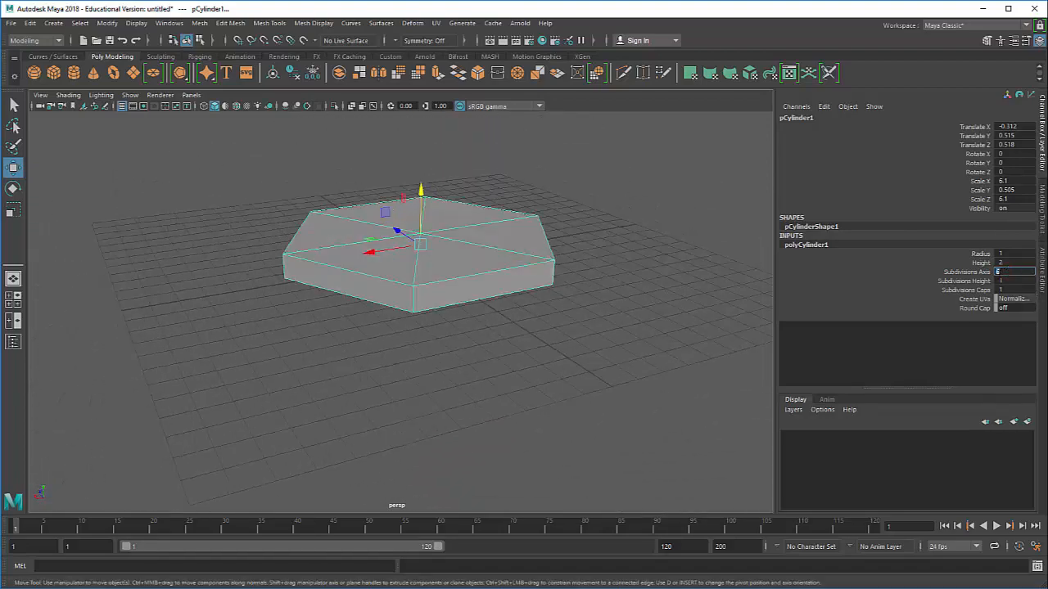
Set the cylinder's Subdivisions Axis to 8 to make it octagonal
left_click_drag(650, 328, 827, 307, "alt")
left_click(1016, 273)
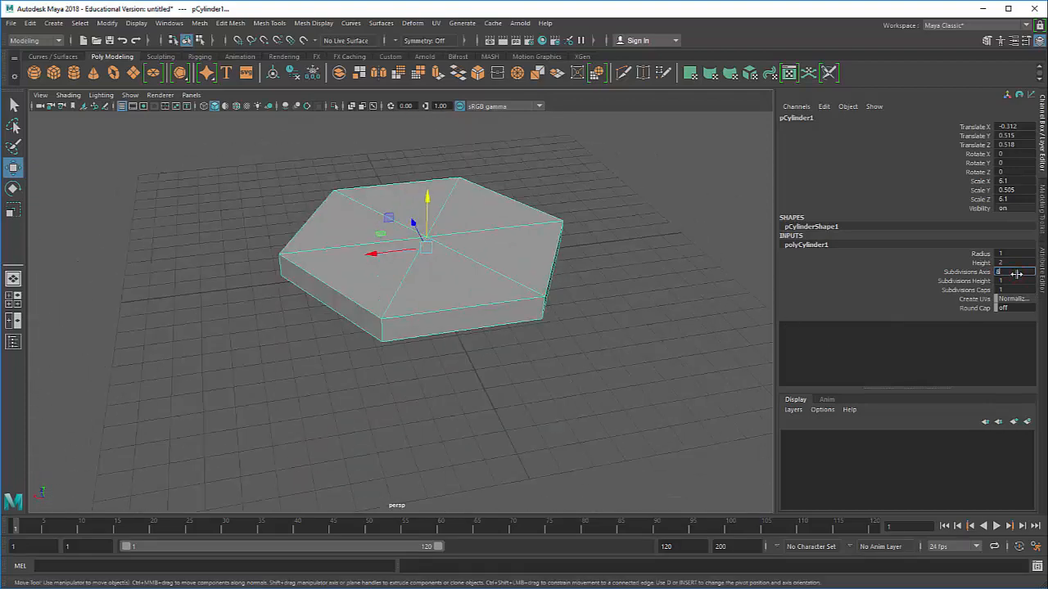
type("8")
key("Return")
left_click_drag(491, 328, 447, 293, "alt")
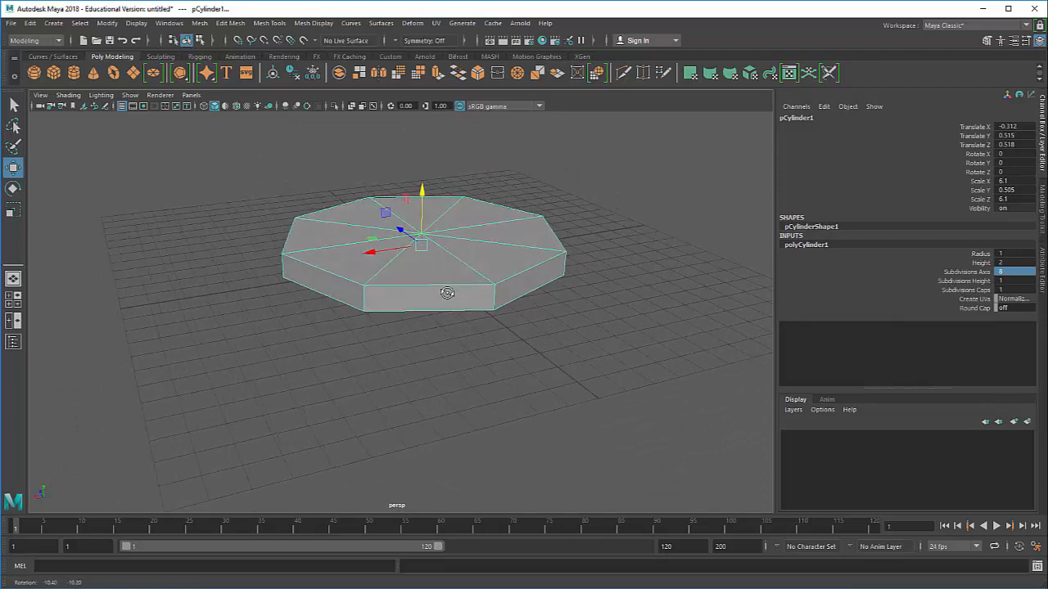
Flatten the octagonal disc to a Scale Y of about 0.401 and lower it to a Translate Y of about 0.416
key("r")
left_click_drag(422, 193, 419, 216)
key("w")
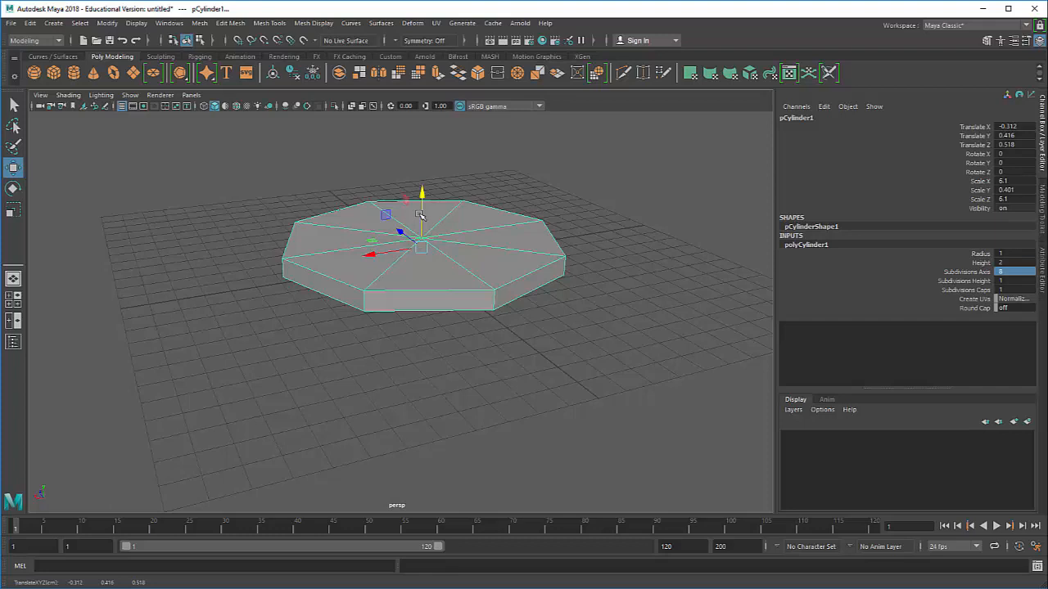
Duplicate the octagonal disc and raise the copy to a Translate Y of about 1.216
key("ctrl+d")
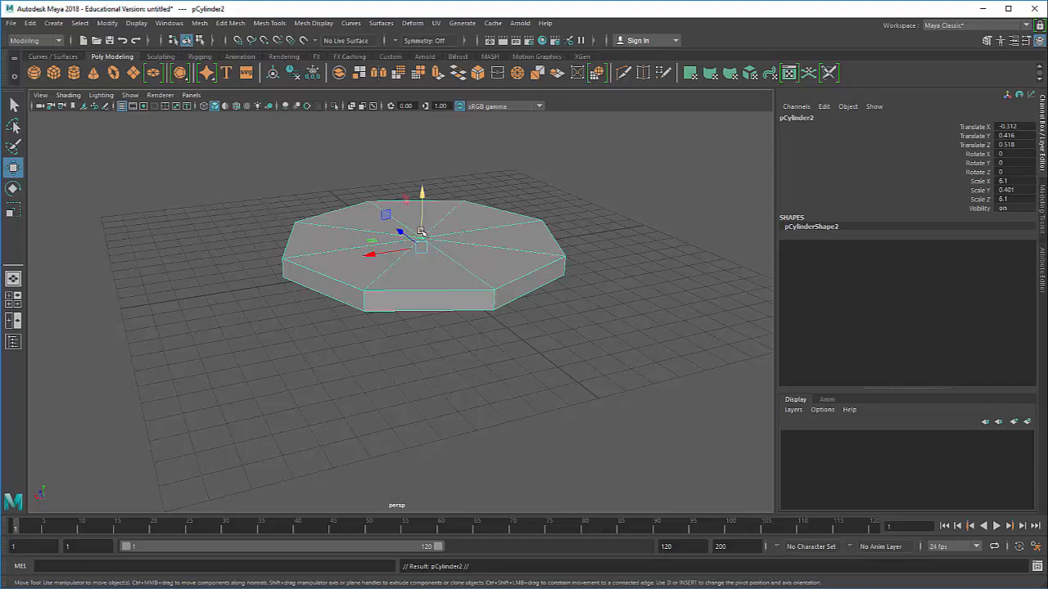
left_click_drag(420, 232, 436, 208)
Shrink the copy uniformly to about 4.334 in Scale X and Z and lower it towards the base disc
key("r")
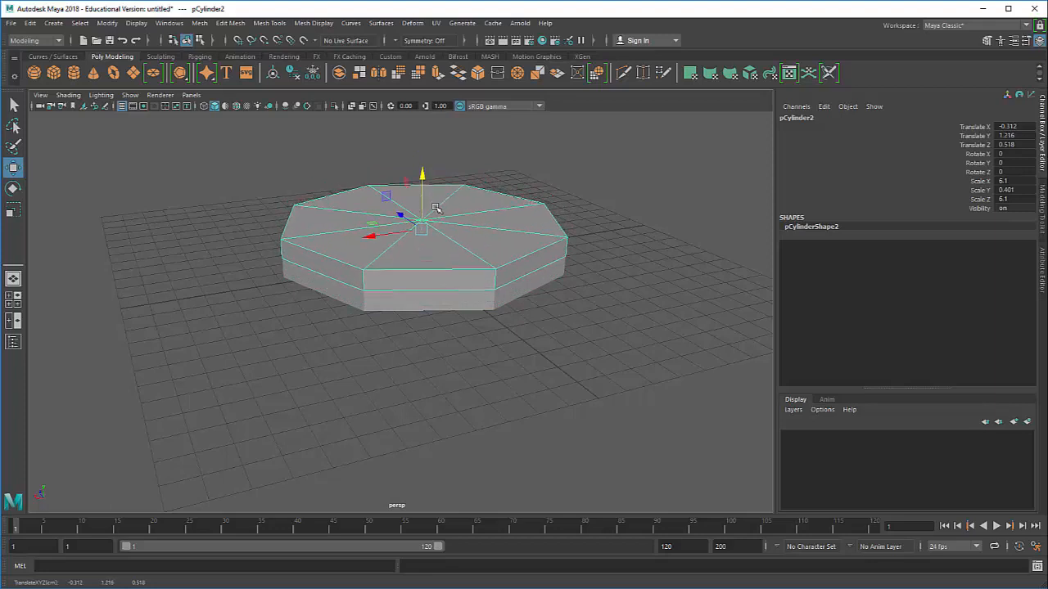
left_click_drag(419, 230, 376, 229)
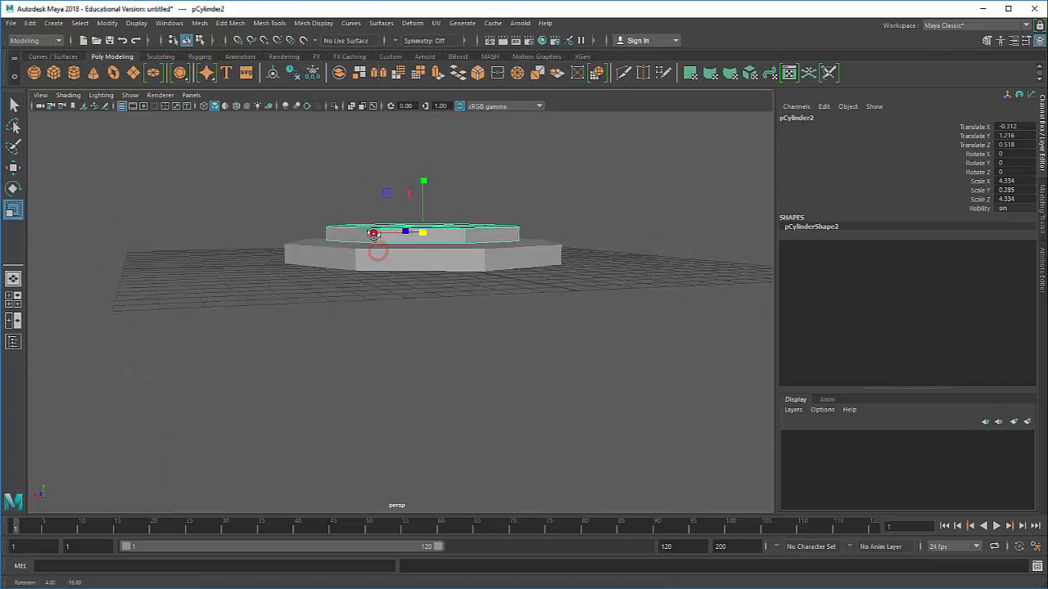
key("w")
left_click_drag(421, 201, 423, 207)
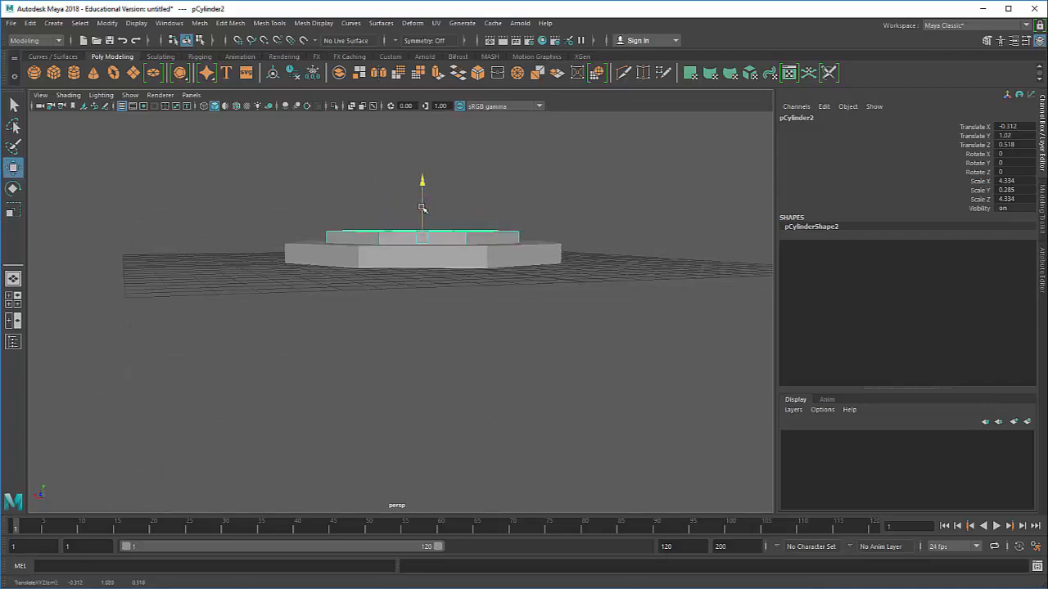
Thicken the second tier to a Scale Y of about 0.335 and seat it at a Translate Y of about 1.142
key("r")
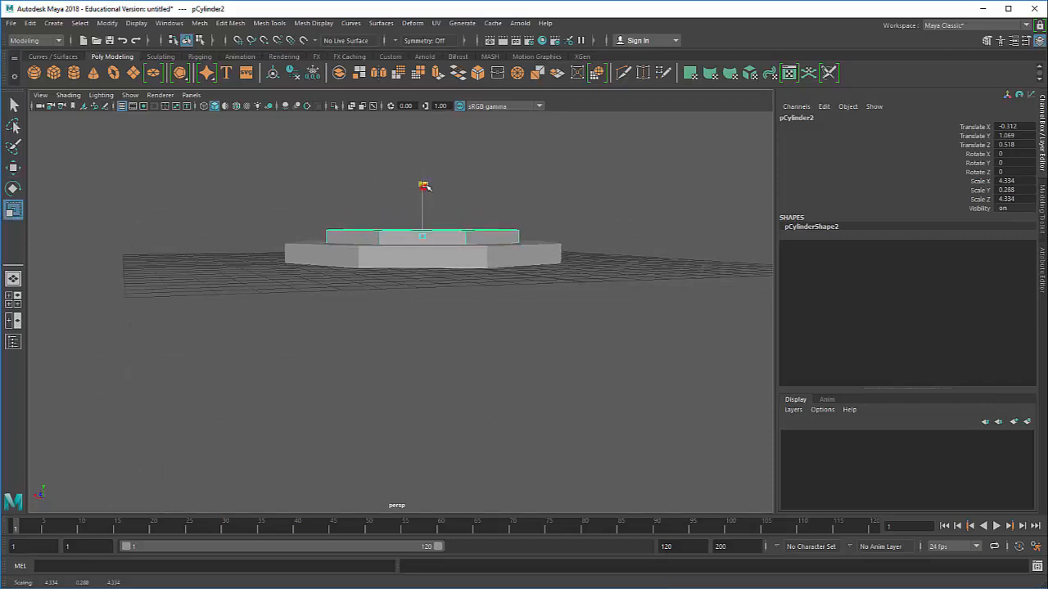
left_click_drag(421, 182, 428, 202)
key("w")
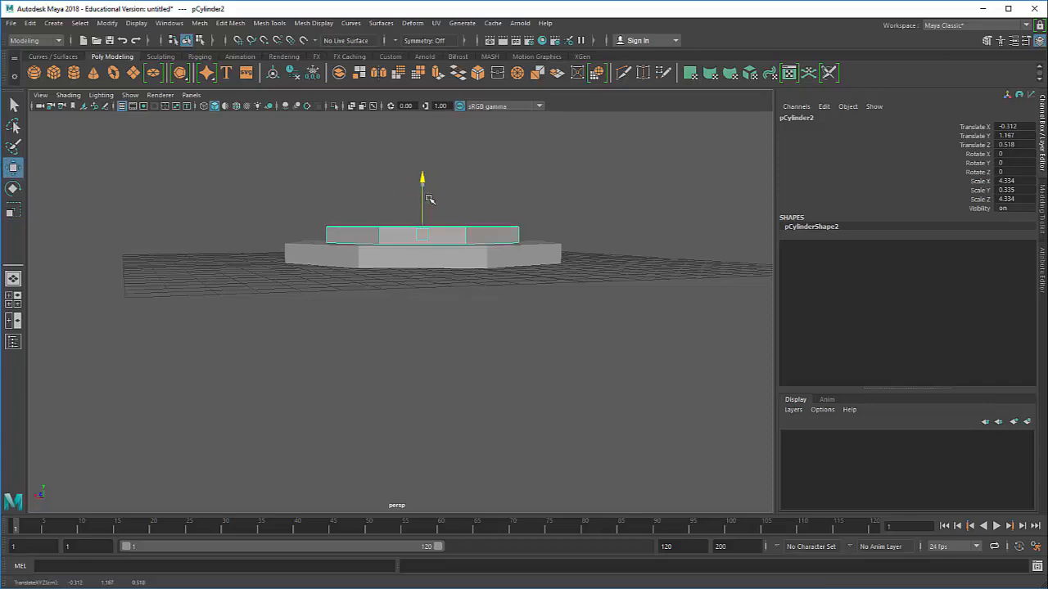
left_click_drag(503, 258, 455, 289, "alt")
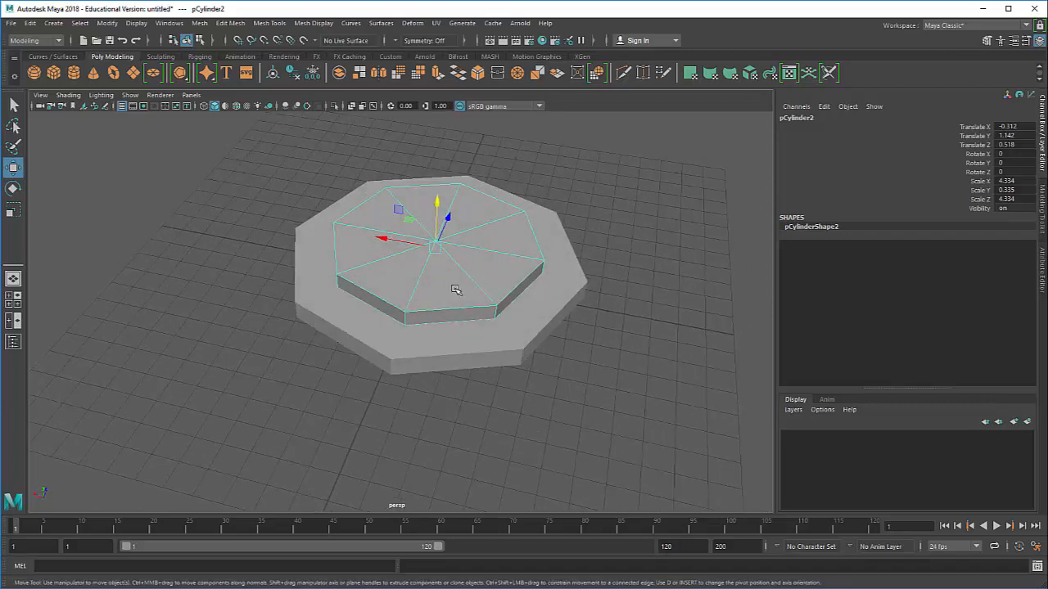
Duplicate the second tier with its transform three times to stack progressively smaller octagonal tiers
key("shift+d")
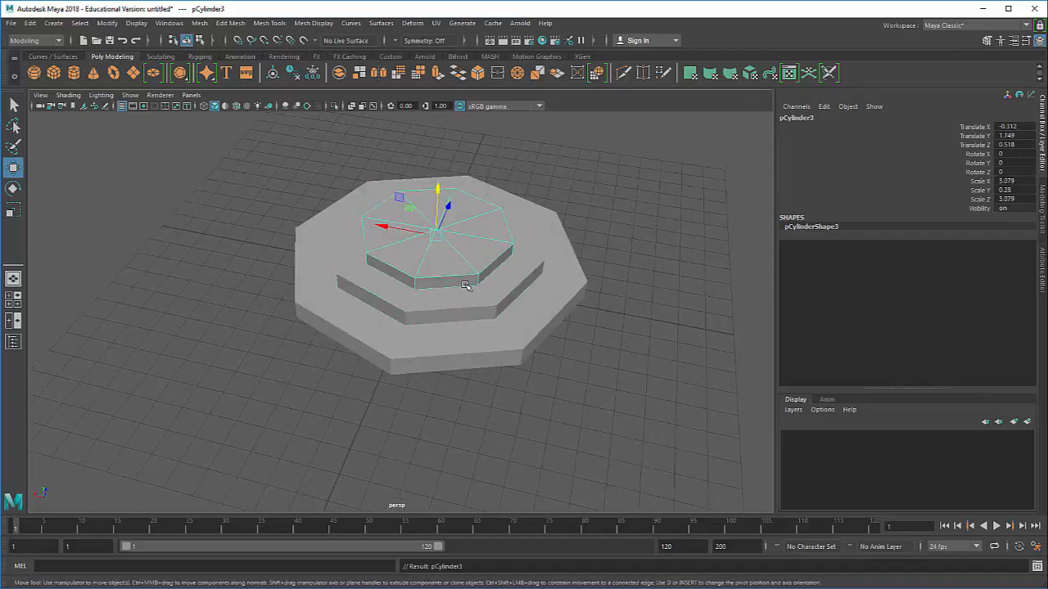
left_click_drag(459, 288, 430, 285, "alt")
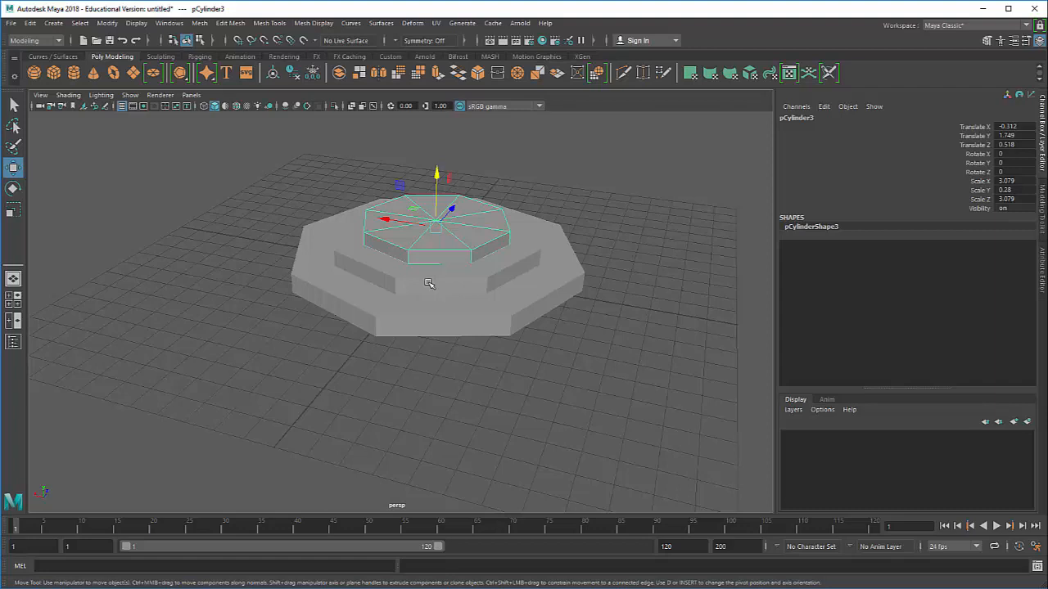
key("shift+d")
key("shift+d")
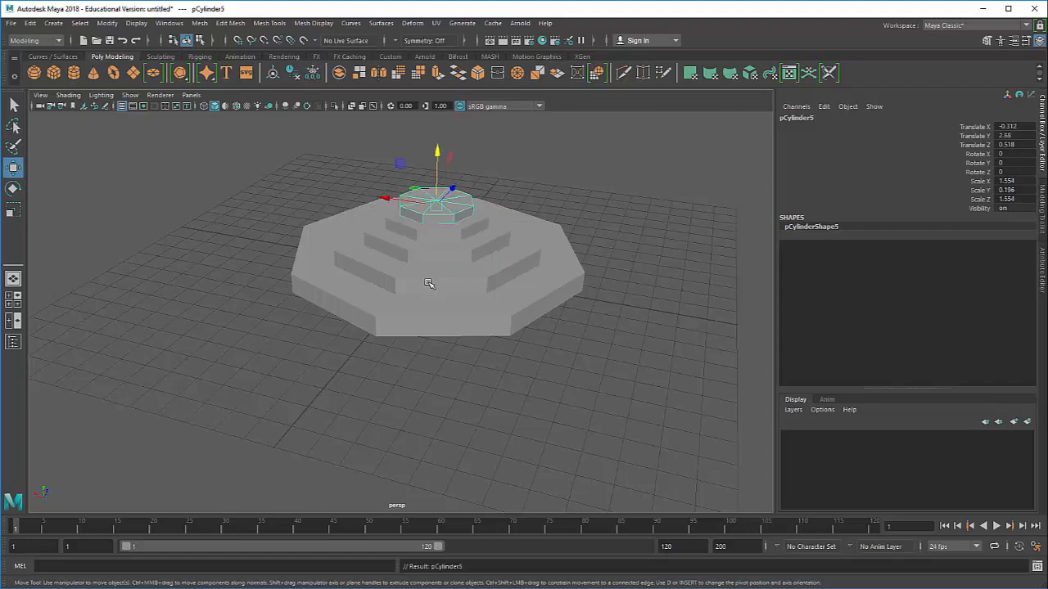
mouse_move(433, 289)
left_mouse_down("alt")
mouse_move(477, 276)
mouse_move(429, 294)
left_mouse_up("alt")
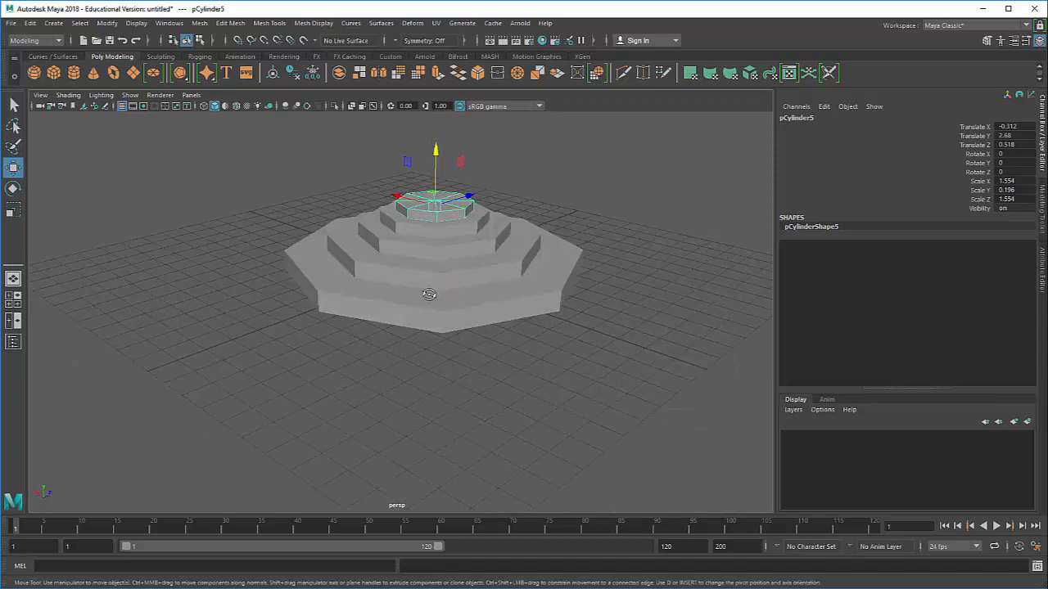
Create a new polygon cylinder and move it beside the tiers to a Translate X of about -9.999
left_click(581, 329)
left_click_drag(519, 362, 292, 327, "alt")
scroll(467, 352, "down", 5)
scroll(385, 291, "up", 5)
left_click_drag(385, 291, 434, 308, "alt")
left_click(74, 73)
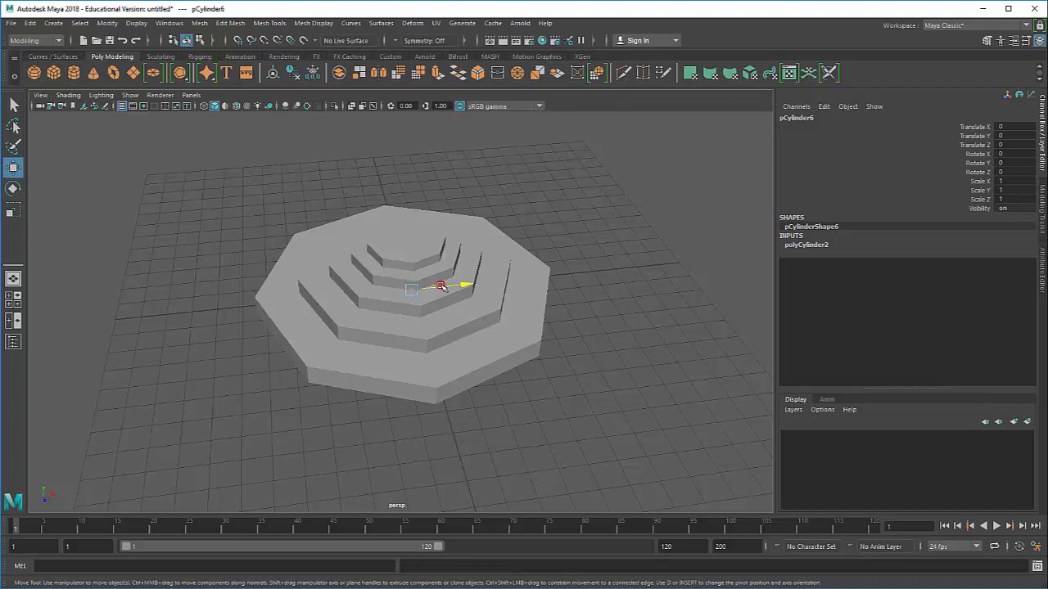
left_click_drag(444, 286, 206, 316)
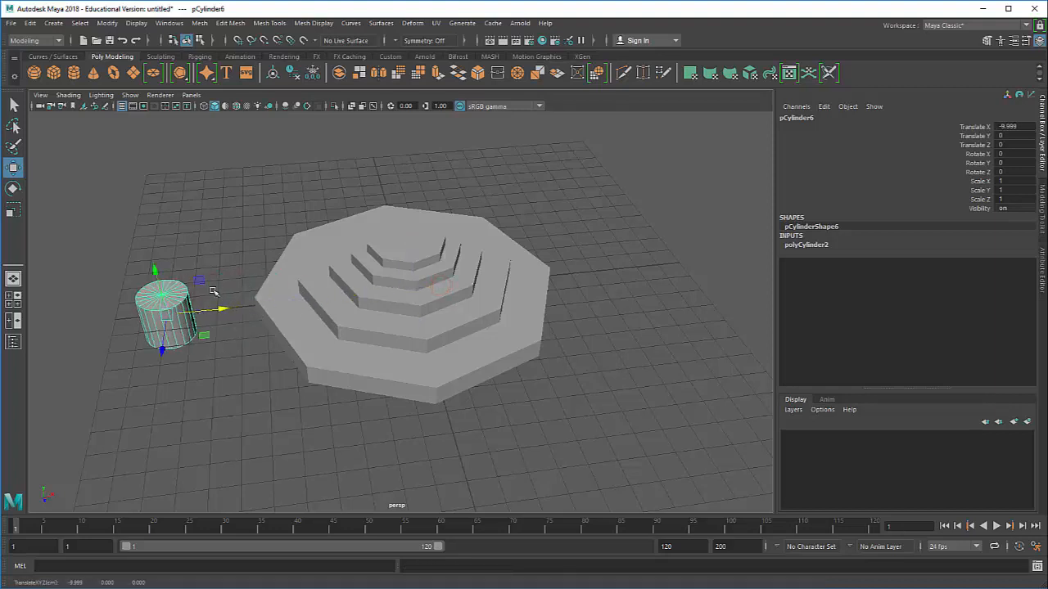
Open the Outliner and select pCylinder1 through pCylinder6 in turn to identify each object in the scene
left_click(163, 25)
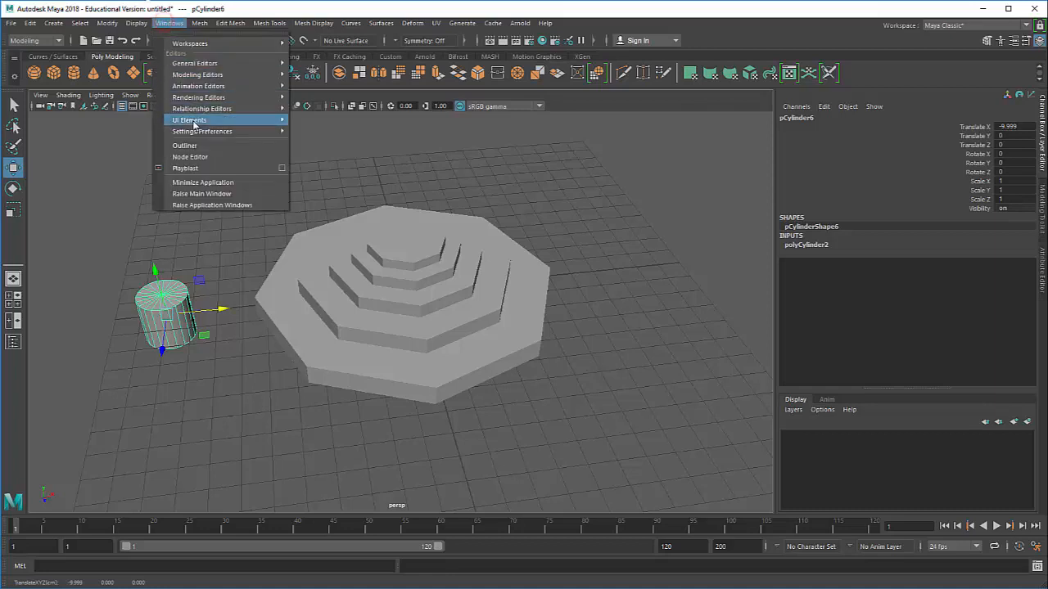
left_click(193, 145)
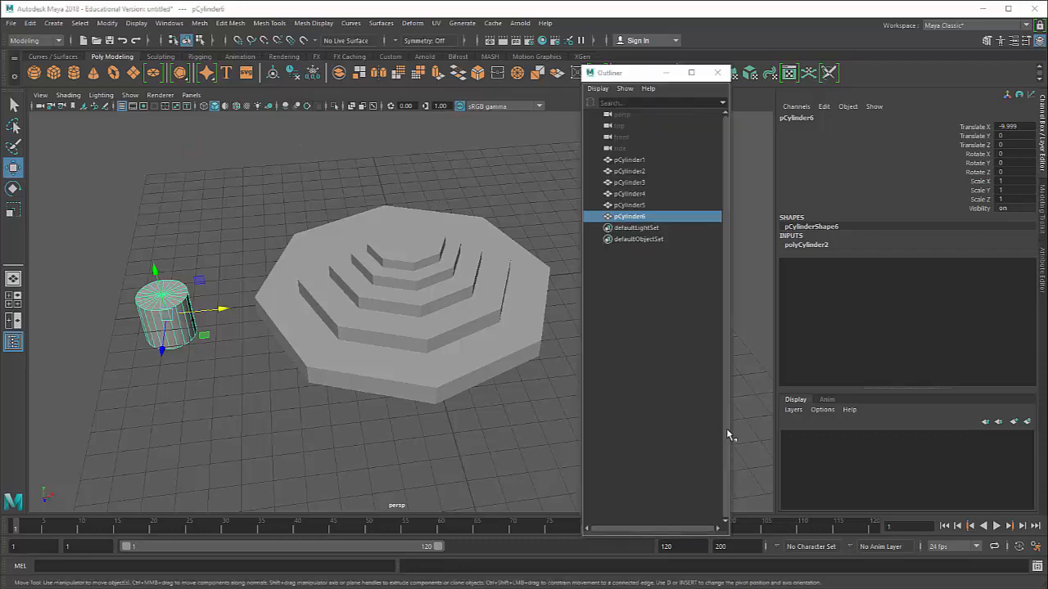
left_click(630, 160)
right_click(635, 163)
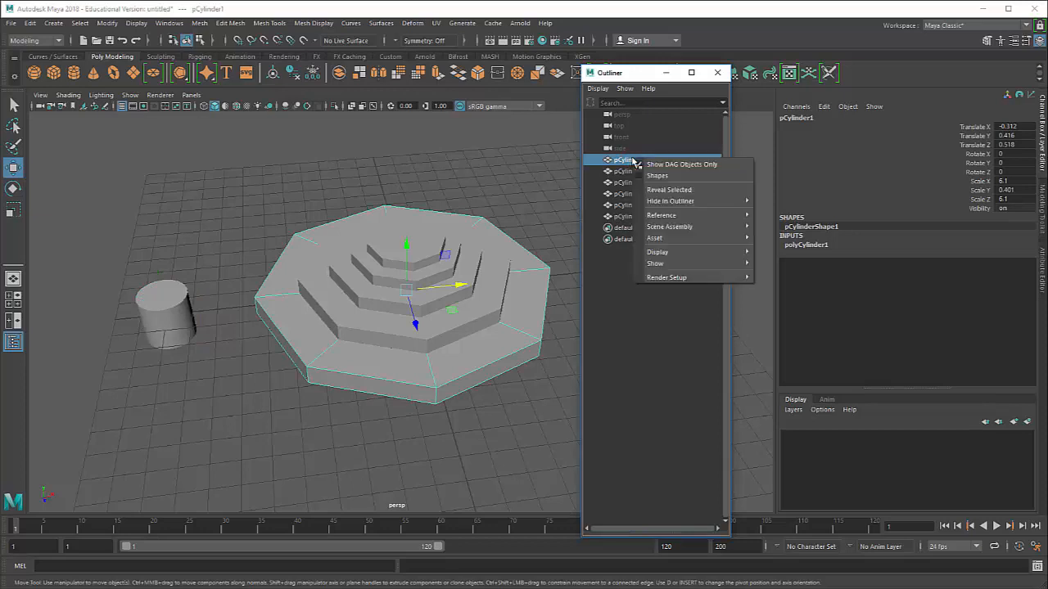
left_click(626, 161)
left_click(624, 170)
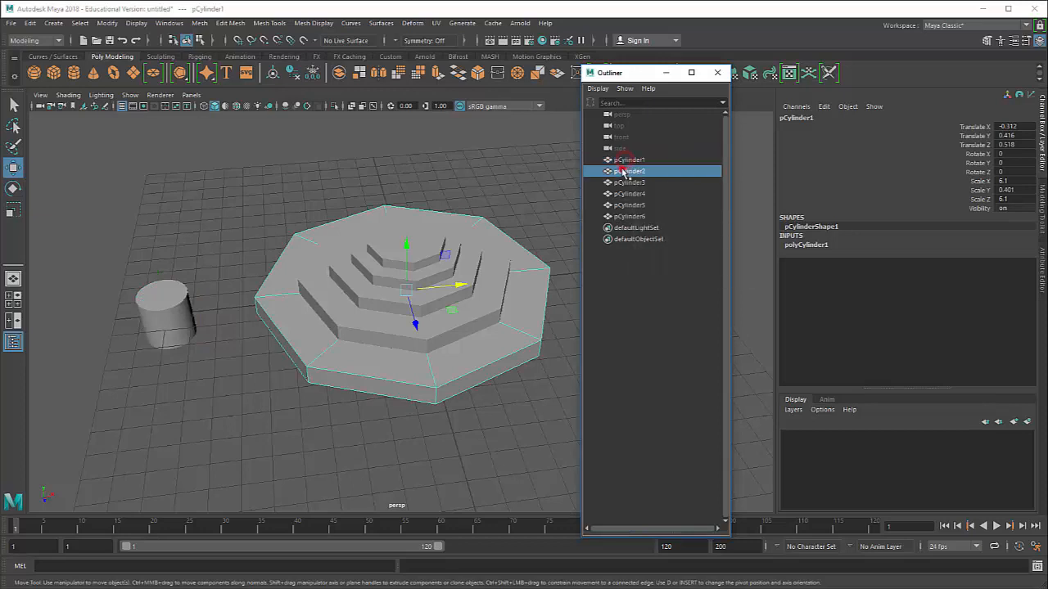
left_click(625, 160)
middle_click_drag(624, 160, 629, 189)
left_click(630, 183)
left_click(630, 172)
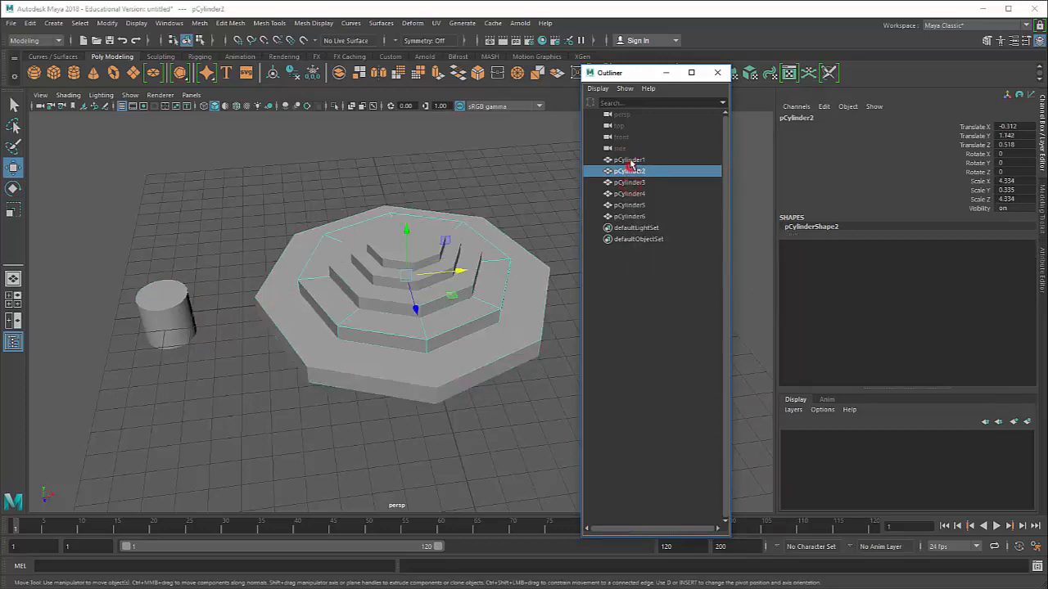
left_click(630, 161)
left_click(631, 169)
left_click(627, 181)
left_click(627, 193)
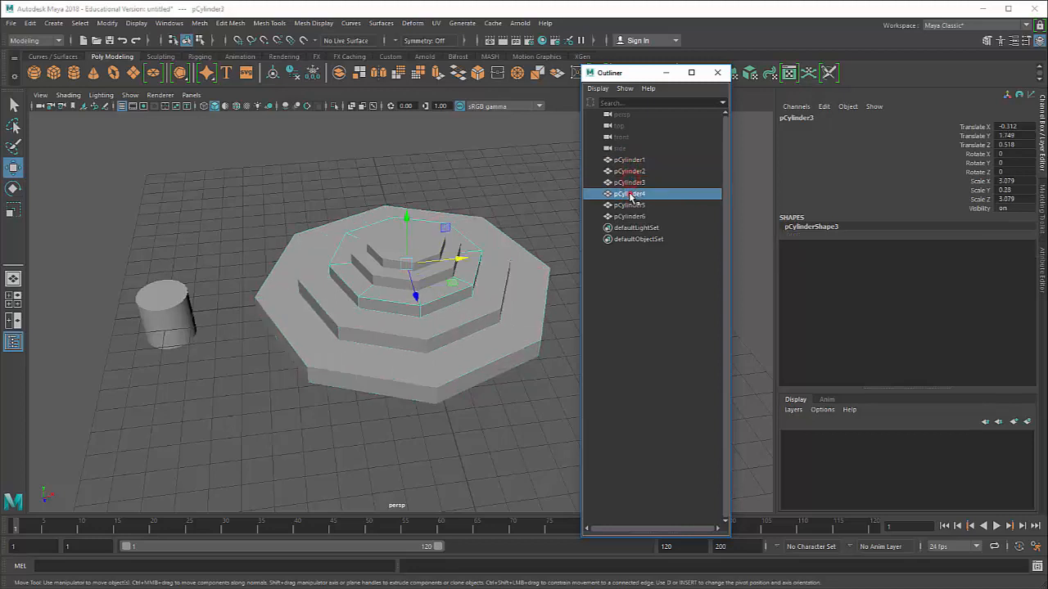
left_click(626, 204)
left_click(625, 216)
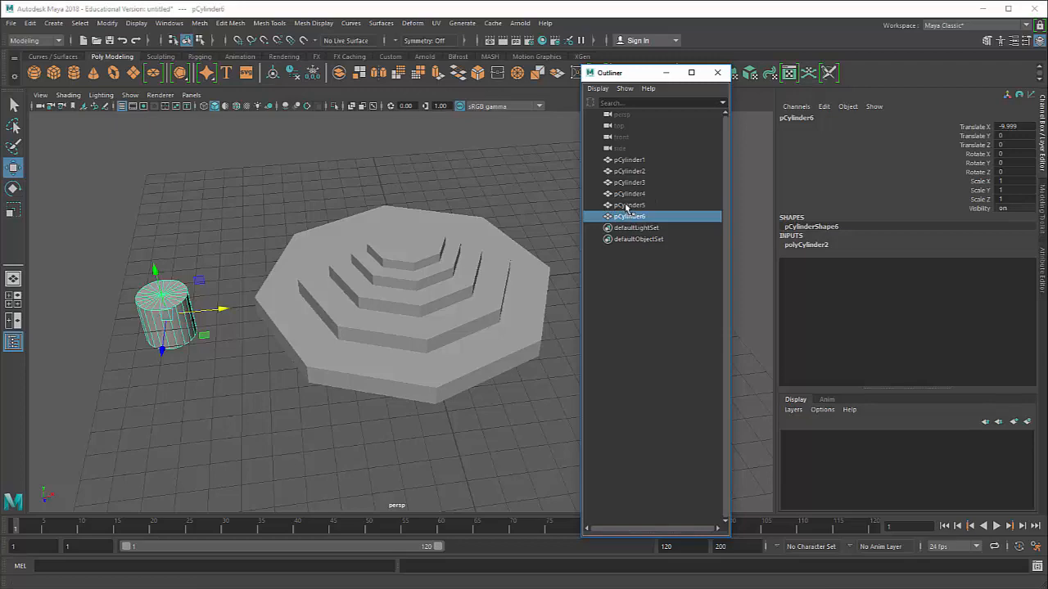
Frame the new cylinder in the perspective view and close the Outliner
scroll(382, 227, "down", 5)
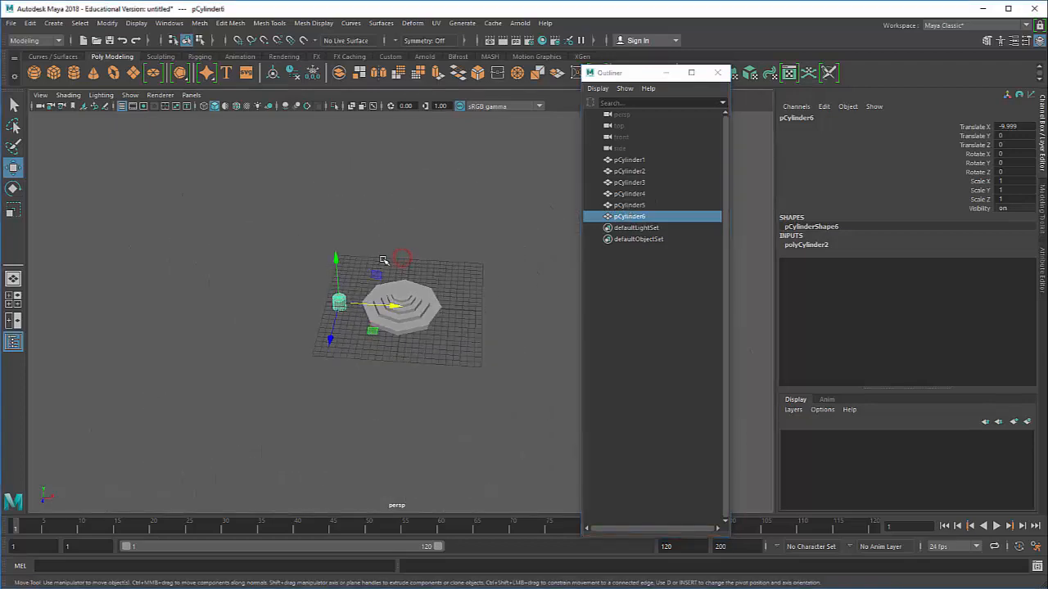
key("f")
scroll(401, 244, "down", 7)
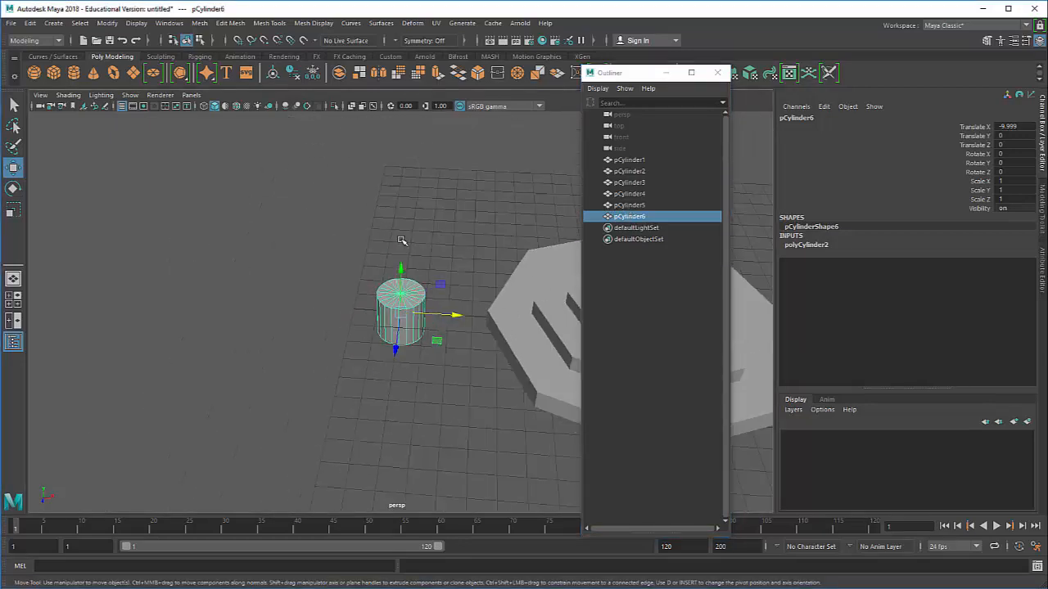
middle_click_drag(444, 257, 277, 234, "alt")
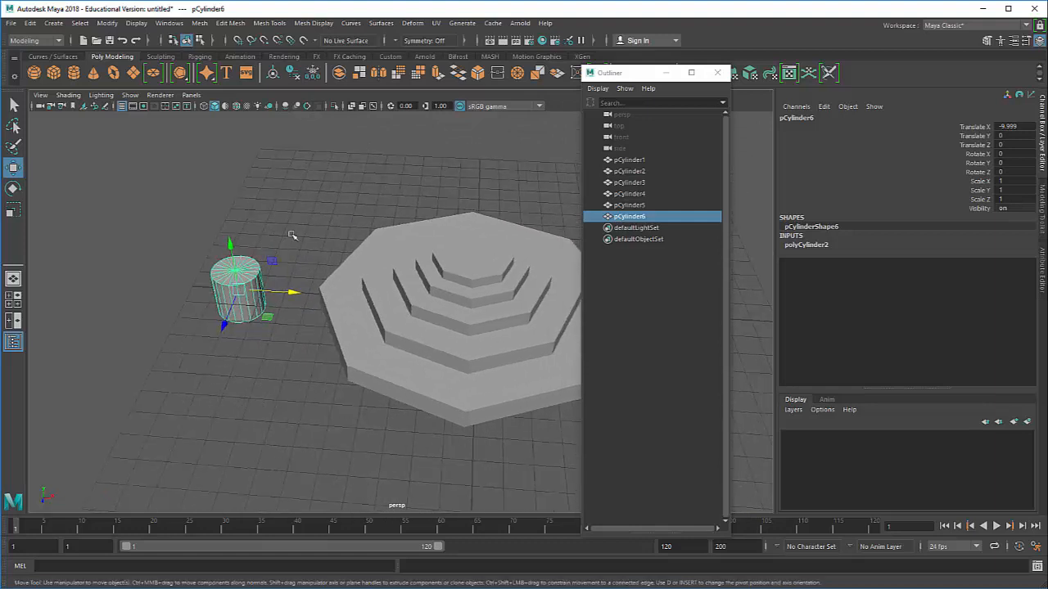
left_click(717, 72)
Stretch the new cylinder vertically to a Scale Y of about 5.259
key("e")
key("r")
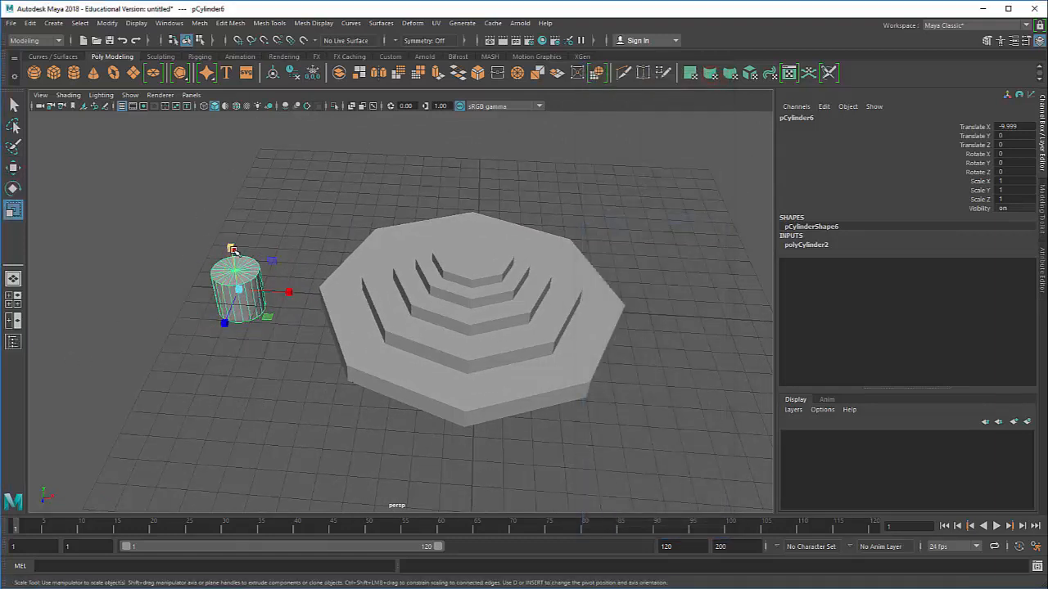
left_click_drag(232, 250, 270, 224)
key("w")
key("e")
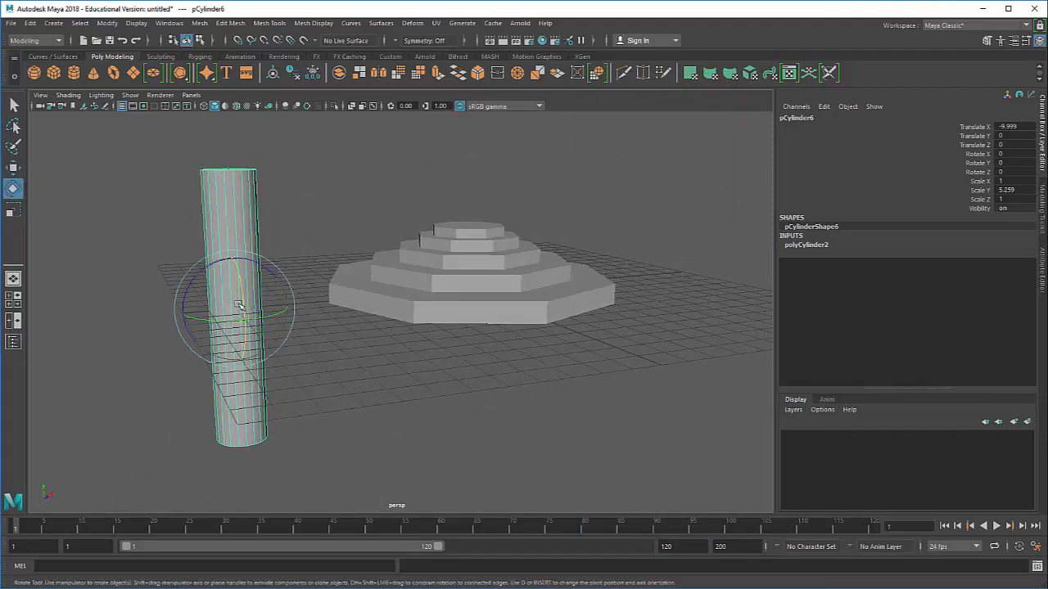
Thin the column uniformly to about 0.572 in Scale X and Z and lengthen it to a Scale Y of about 4.589
key("r")
left_click_drag(238, 307, 182, 323)
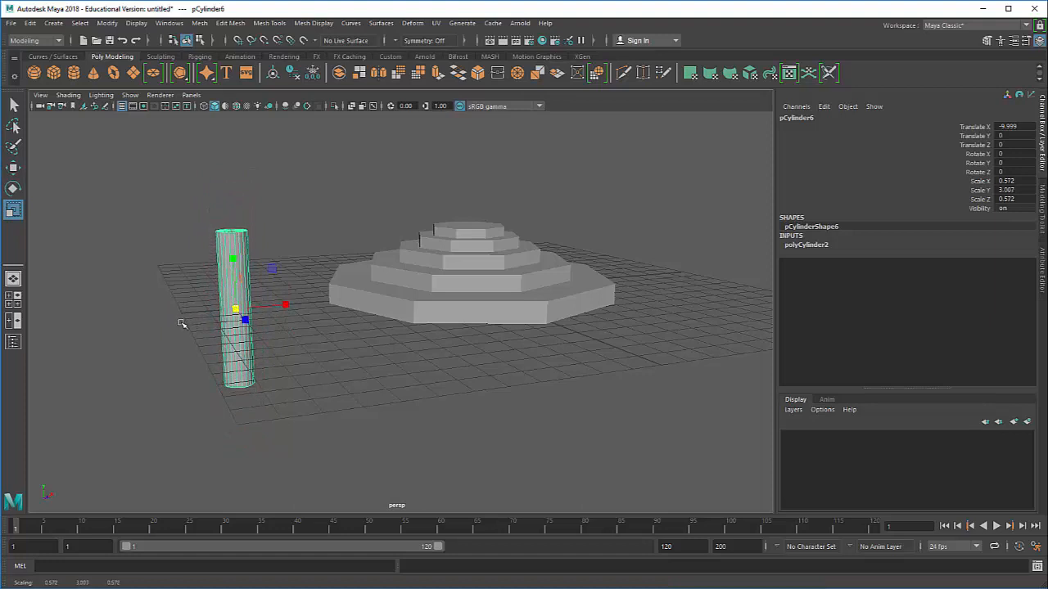
mouse_move(233, 257)
left_mouse_down()
mouse_move(230, 204)
mouse_move(232, 278)
mouse_move(233, 260)
left_mouse_up()
Move the column to a Translate X of about -8.354 and a Translate Y of about 3.785
key("w")
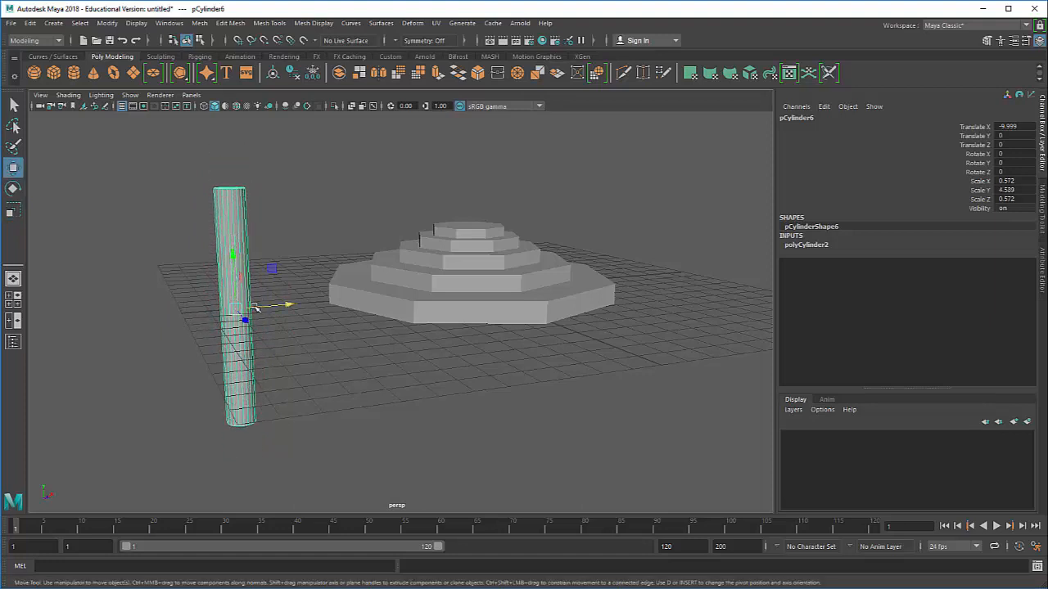
left_click_drag(248, 309, 304, 226)
Examine the upper end of the column up close from above
left_click_drag(301, 229, 293, 258, "alt")
middle_click_drag(294, 247, 302, 268, "alt")
middle_click_drag(288, 214, 313, 227, "alt")
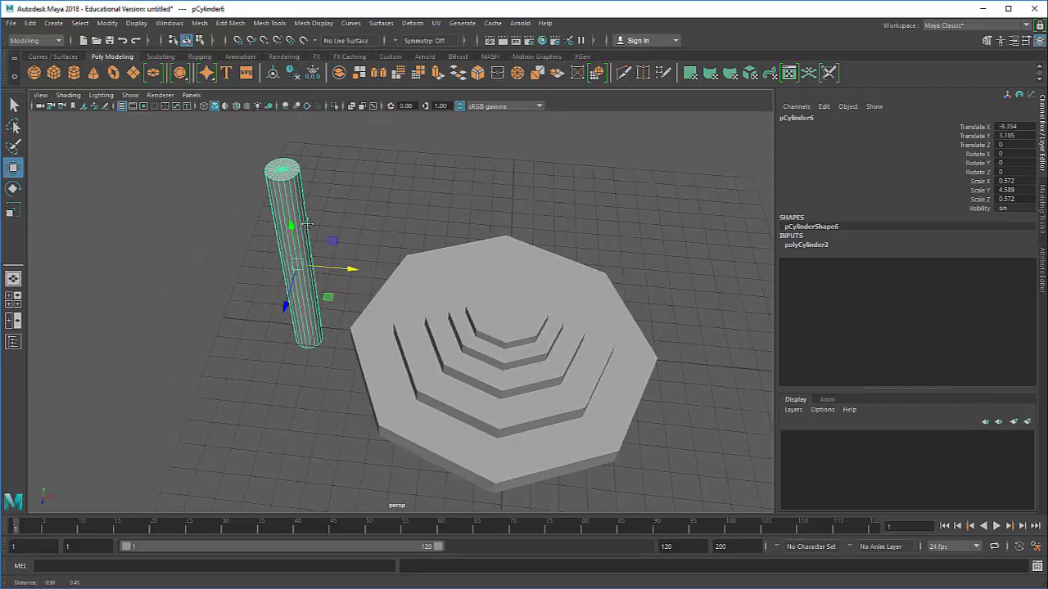
scroll(304, 196, "up", 2)
mouse_move(303, 197)
left_mouse_down("alt")
mouse_move(314, 223)
mouse_move(296, 215)
left_mouse_up("alt")
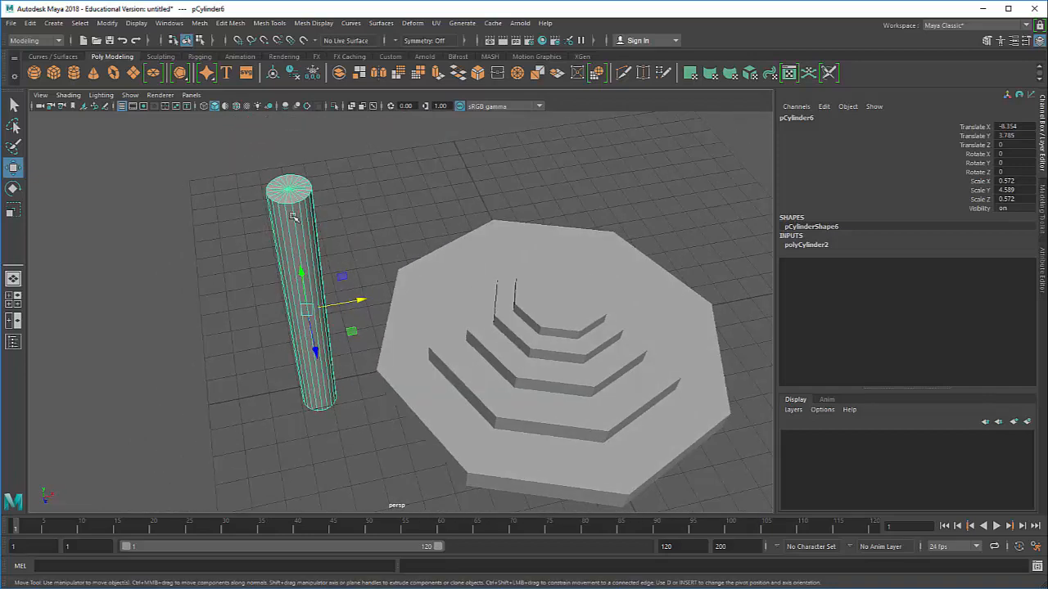
right_click_drag(296, 216, 317, 247, "alt")
middle_click_drag(316, 248, 377, 273, "alt")
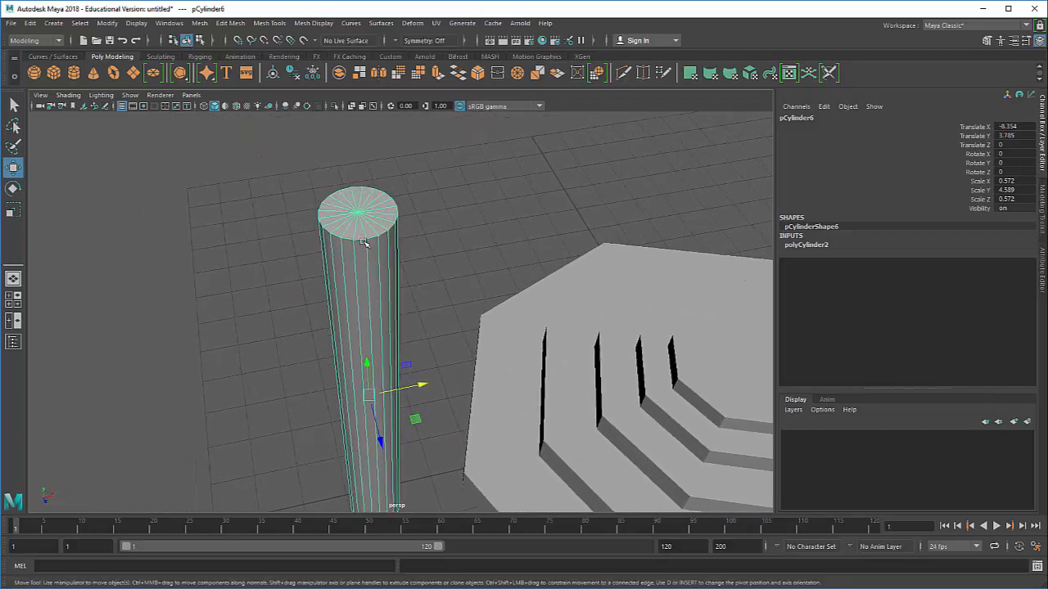
scroll(362, 243, "up", 2)
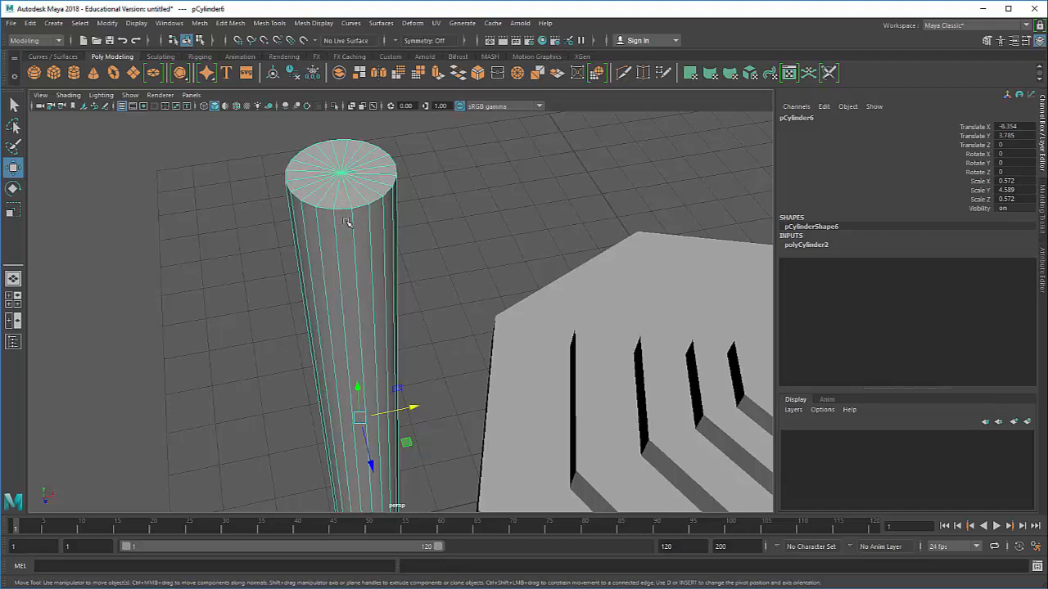
Switch the column to face mode and try pulling one long side face outward
right_click(347, 221)
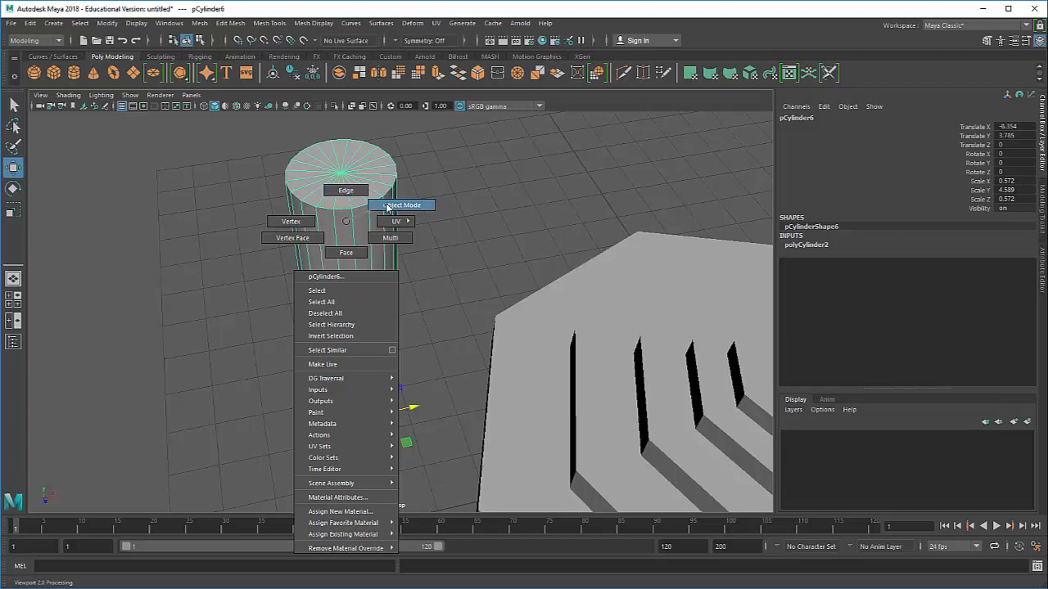
right_click_drag(388, 208, 386, 205)
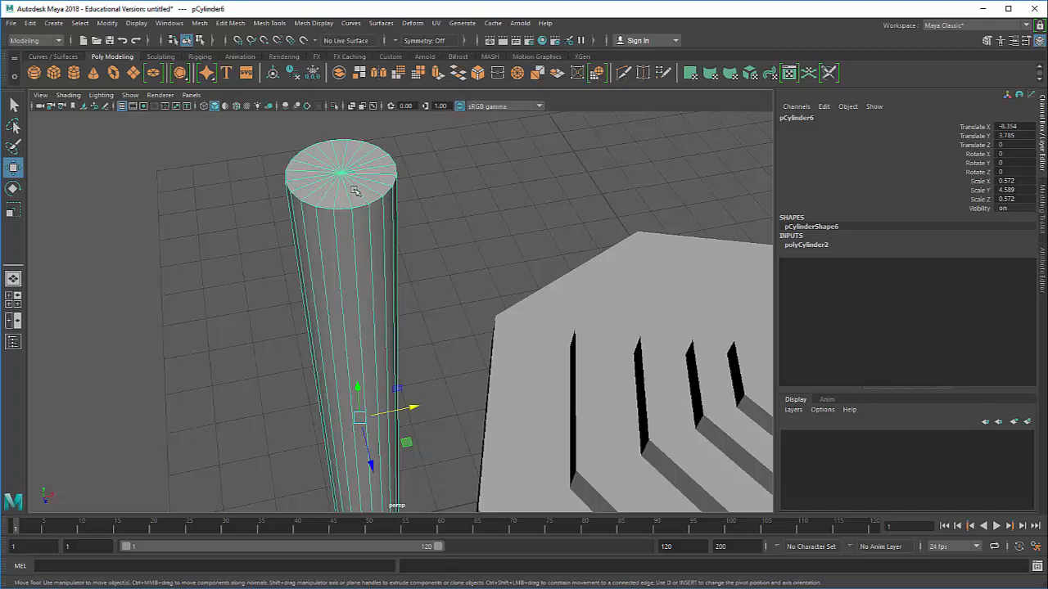
right_click_drag(354, 191, 352, 218)
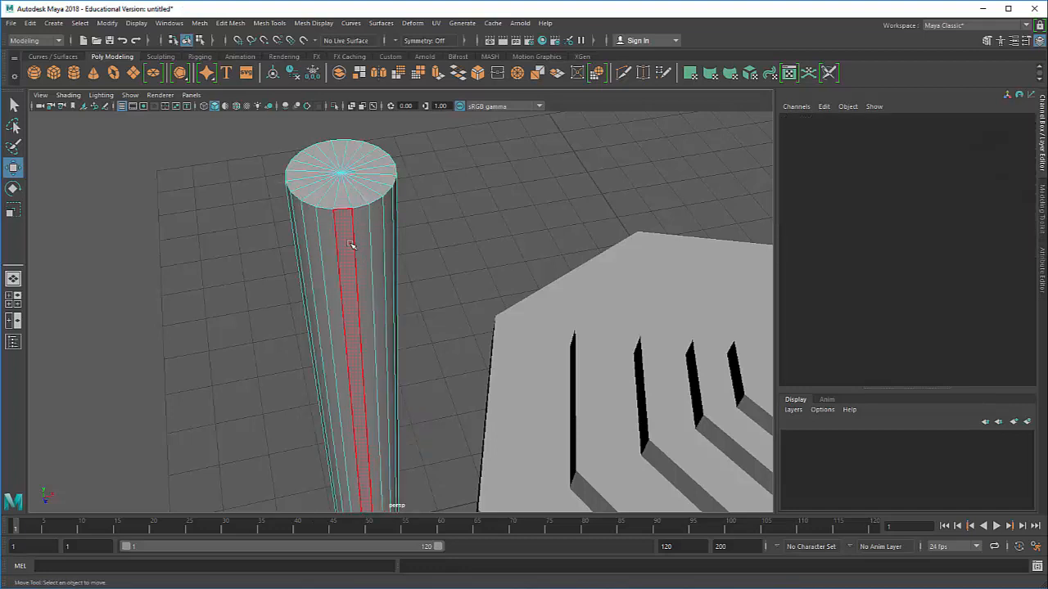
left_click(350, 244)
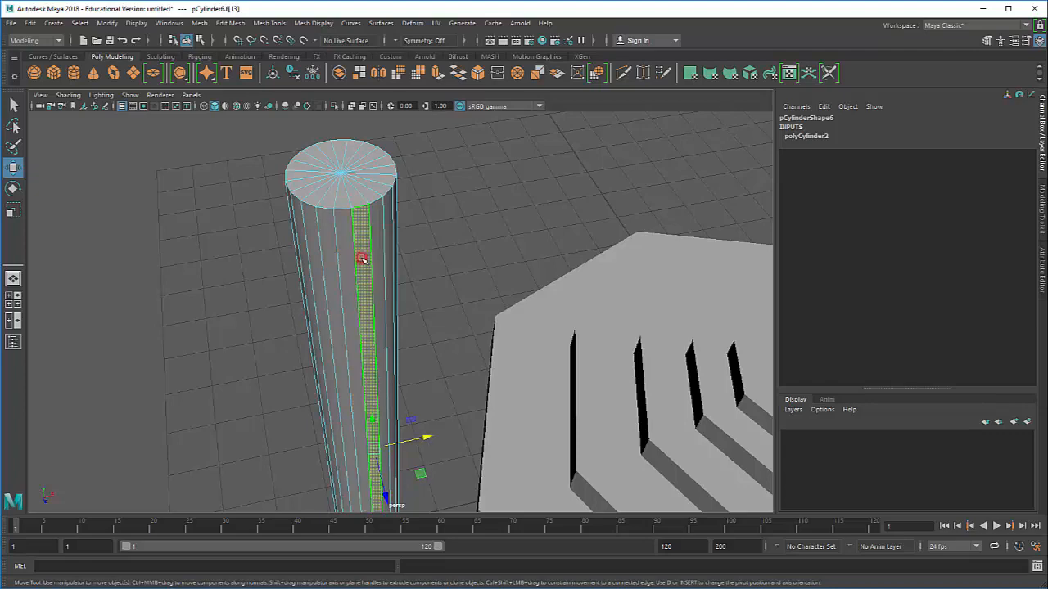
left_click_drag(354, 329, 334, 294, "alt")
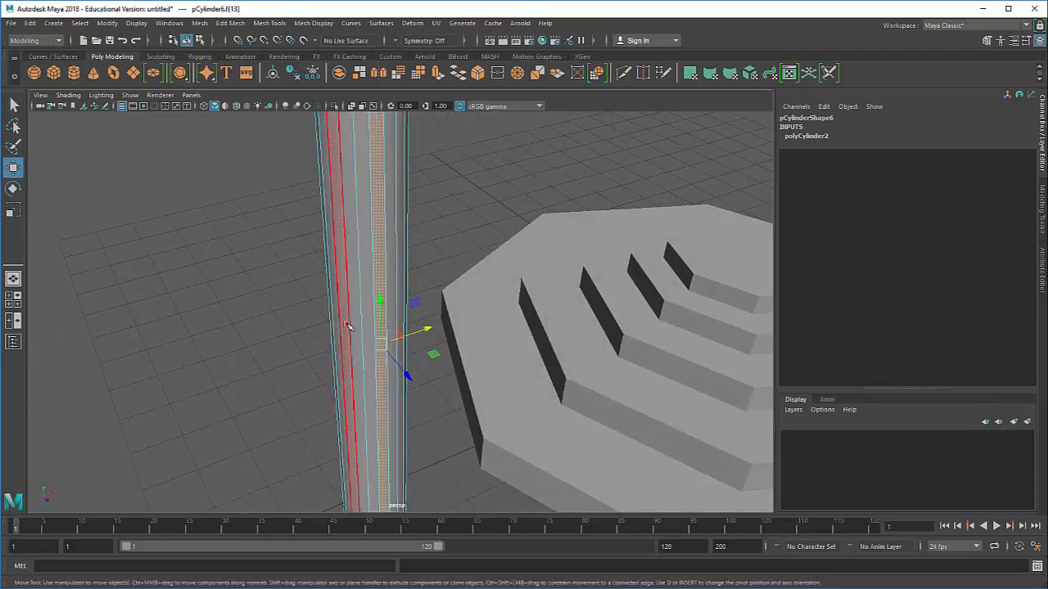
scroll(346, 325, "down", 4)
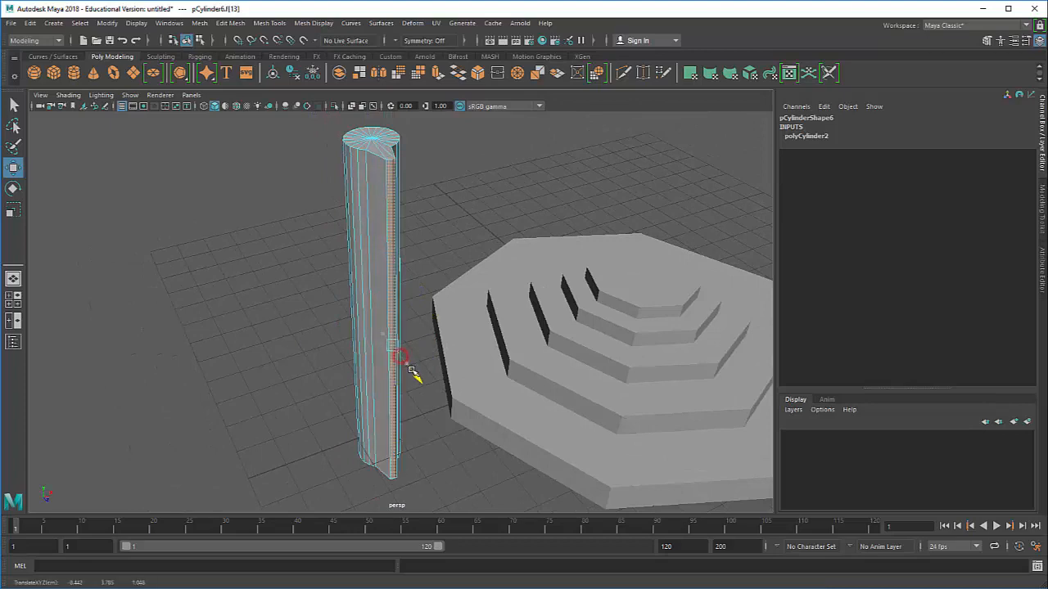
left_click_drag(421, 385, 353, 248, "alt")
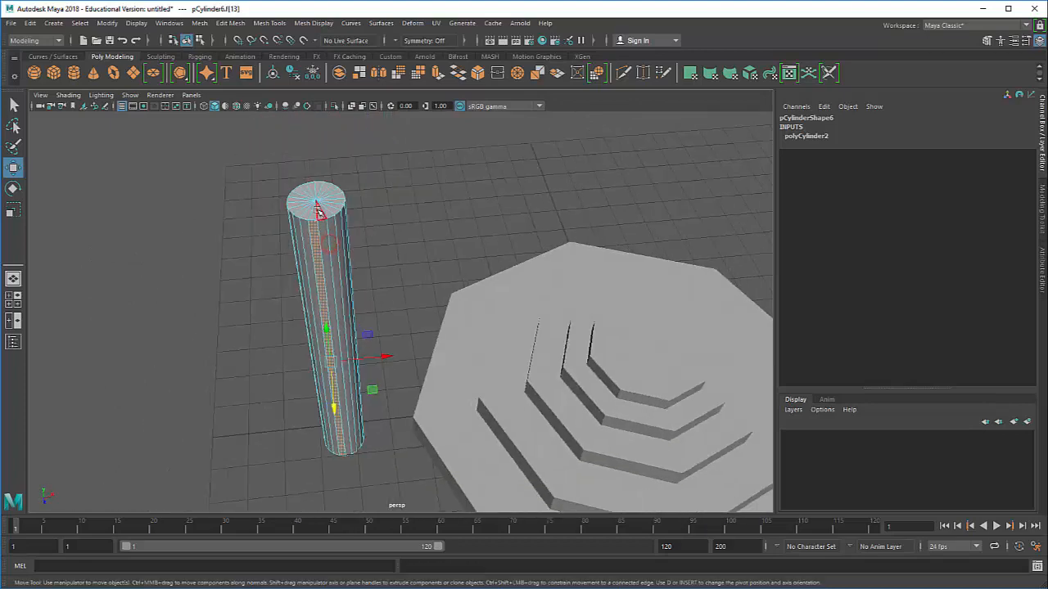
Switch the column to edge mode and pick individual edges on its top cap and side
left_click_drag(324, 214, 369, 226, "alt")
scroll(369, 226, "up", 2)
right_click(362, 175)
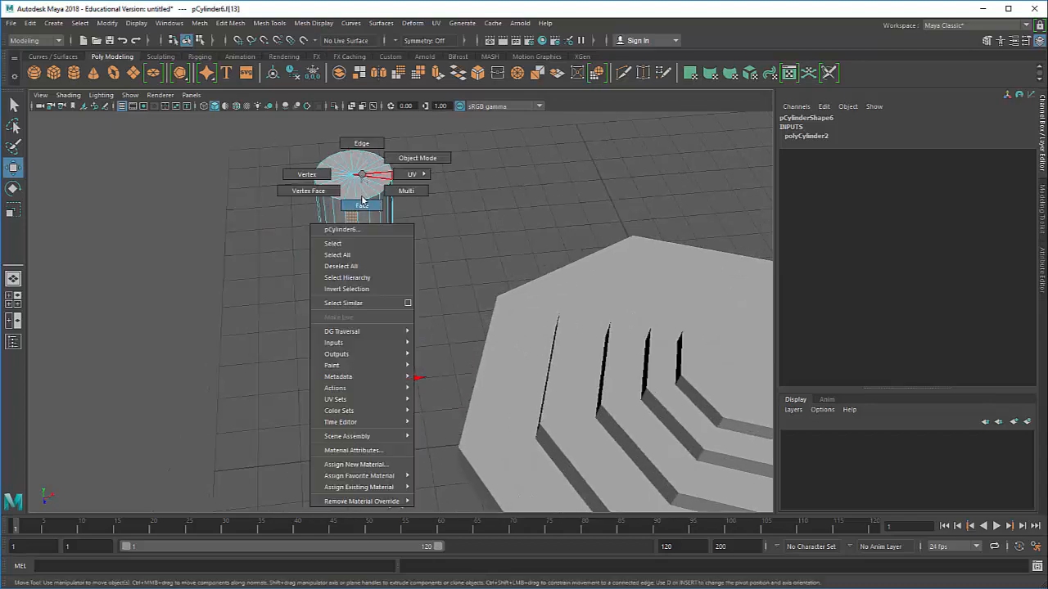
right_click_drag(362, 201, 362, 146)
left_click(357, 198)
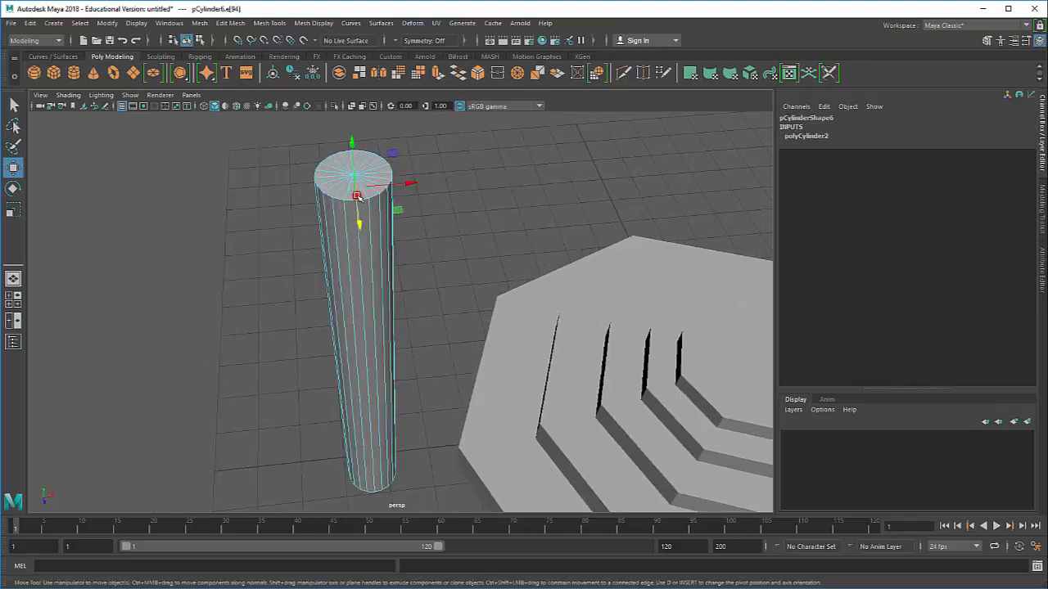
left_click(358, 195)
left_click(364, 189)
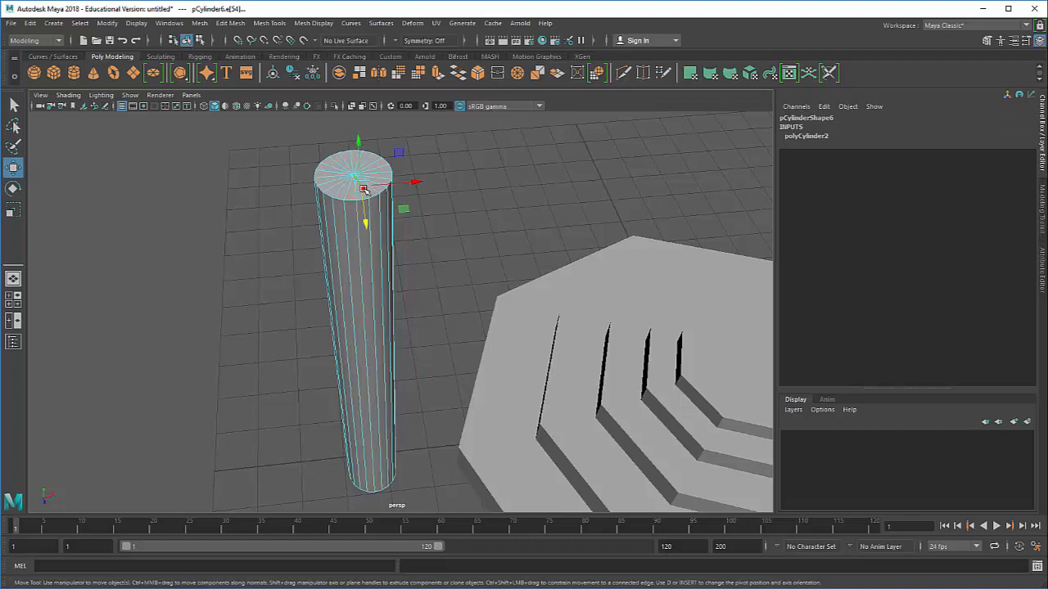
left_click(340, 192)
left_click(335, 190)
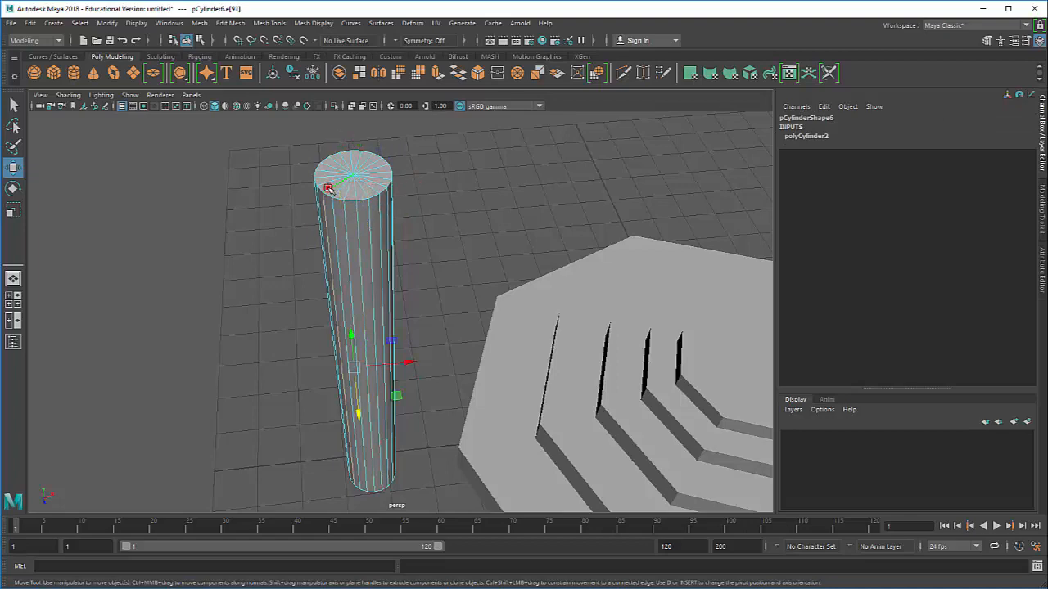
Switch the column to vertex mode and pick single vertices on its top rim
scroll(356, 229, "up", 3)
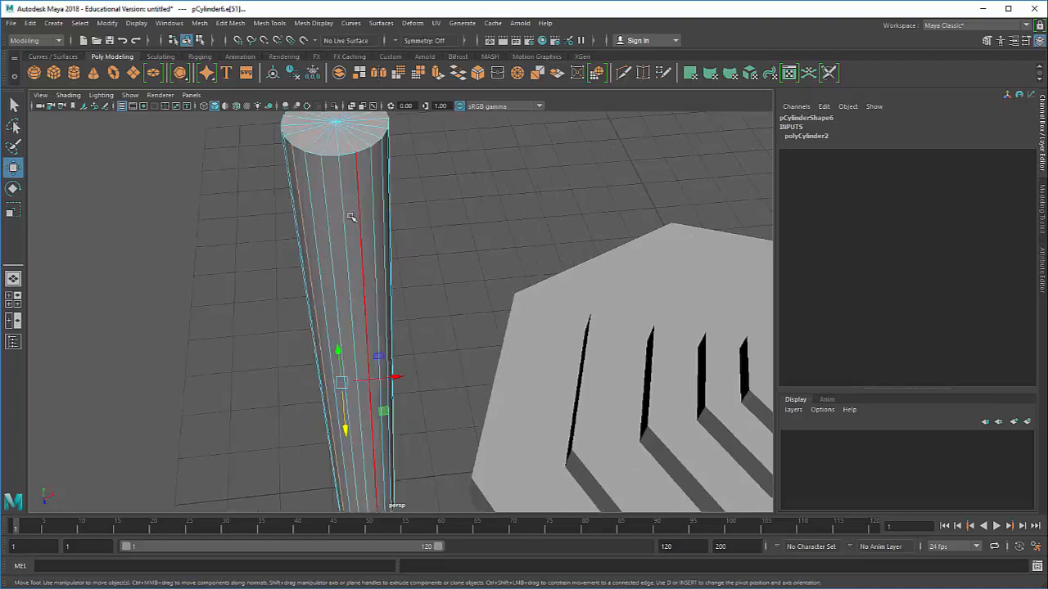
middle_click_drag(353, 216, 409, 270, "alt")
scroll(384, 245, "up", 3)
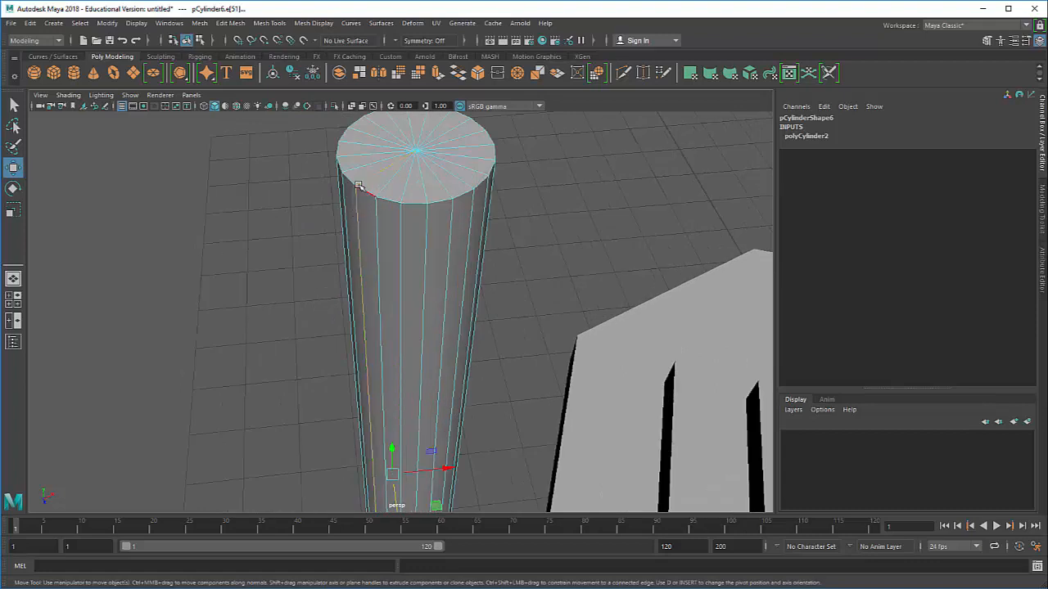
scroll(375, 237, "down", 4)
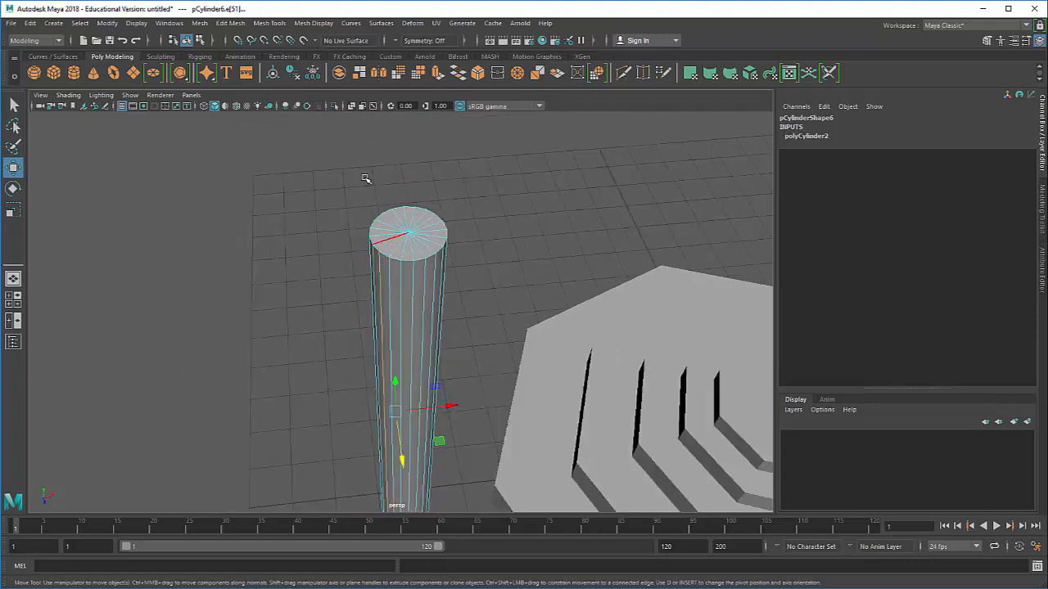
right_click_drag(389, 230, 352, 231)
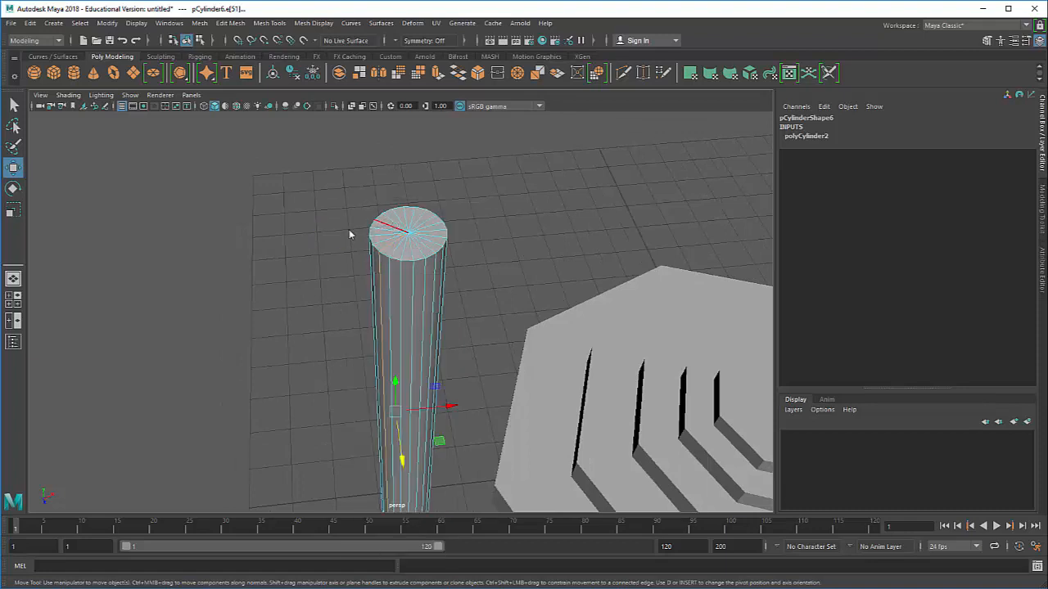
left_click(403, 259)
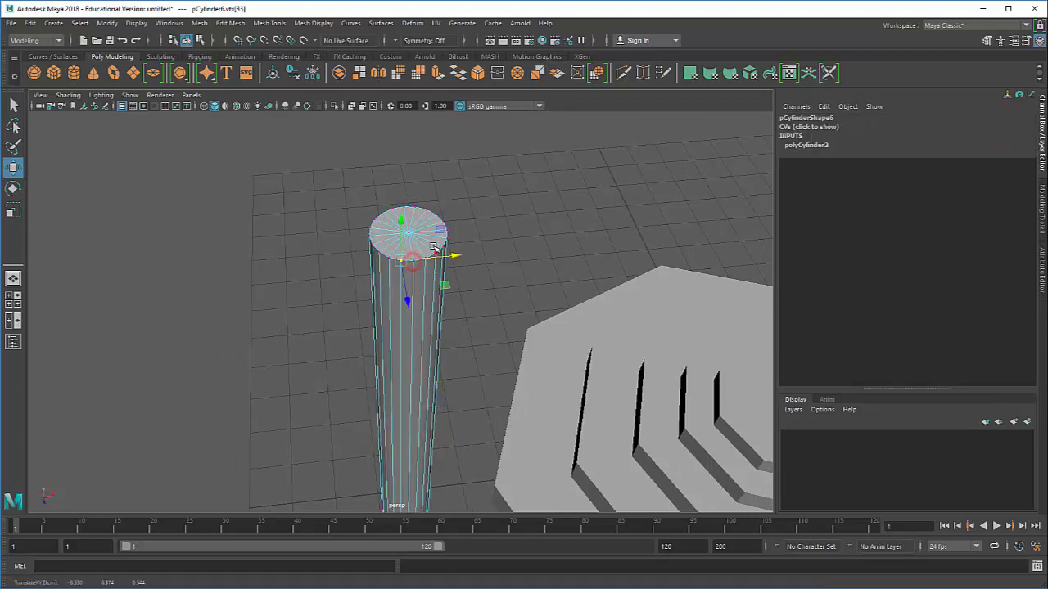
left_click(426, 258)
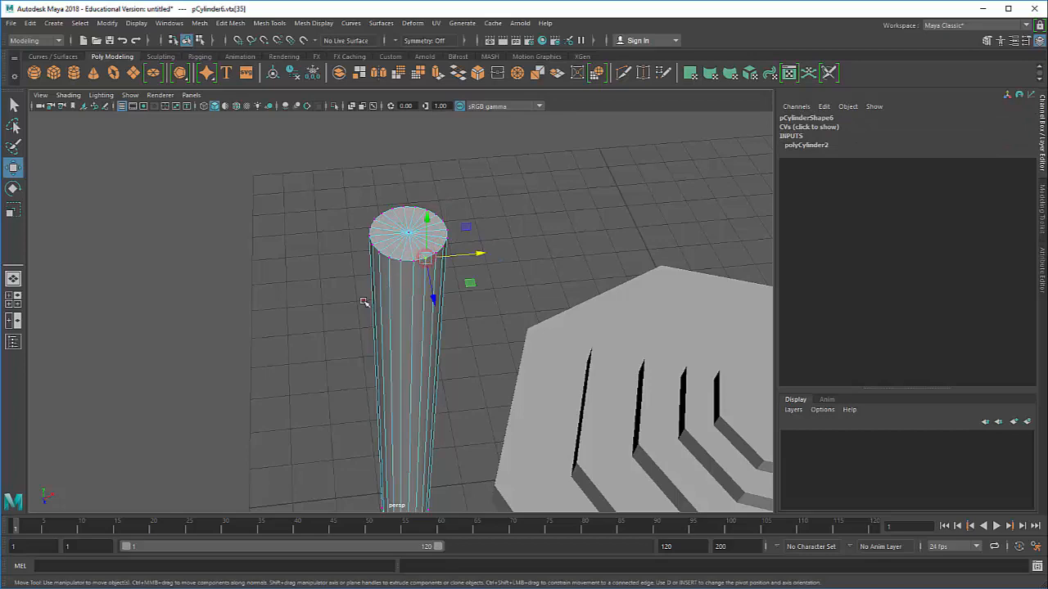
Return the column to face mode and select one long side face
left_click_drag(364, 302, 352, 237, "alt")
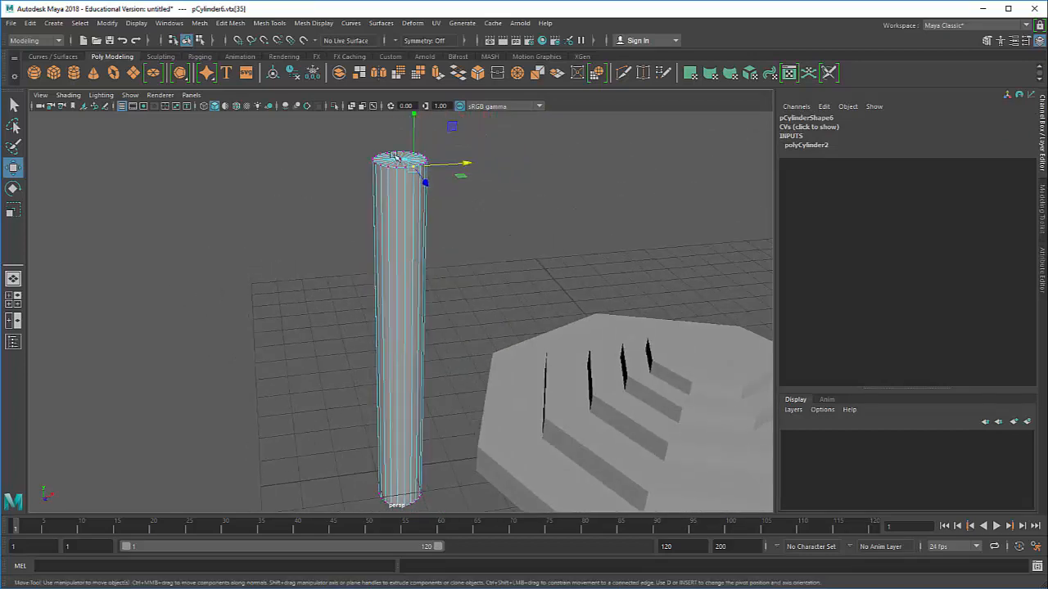
right_click_drag(395, 157, 395, 191)
left_click(399, 195)
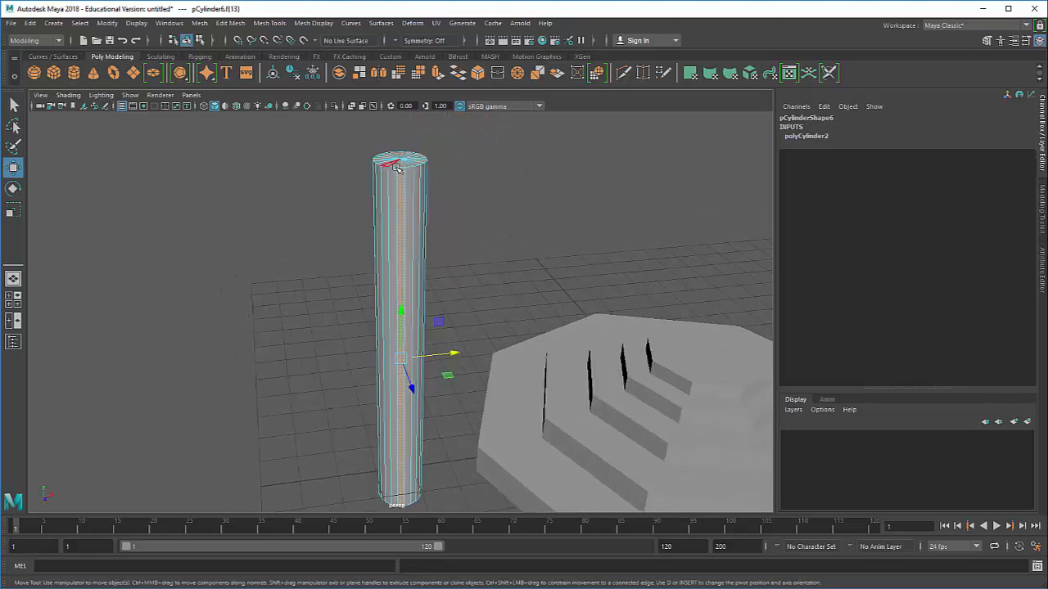
Select neighbouring triangular faces one by one around the column's top cap
scroll(397, 163, "up", 4)
middle_click_drag(396, 151, 392, 223, "alt")
left_click_drag(392, 223, 374, 283, "alt")
left_click(369, 224)
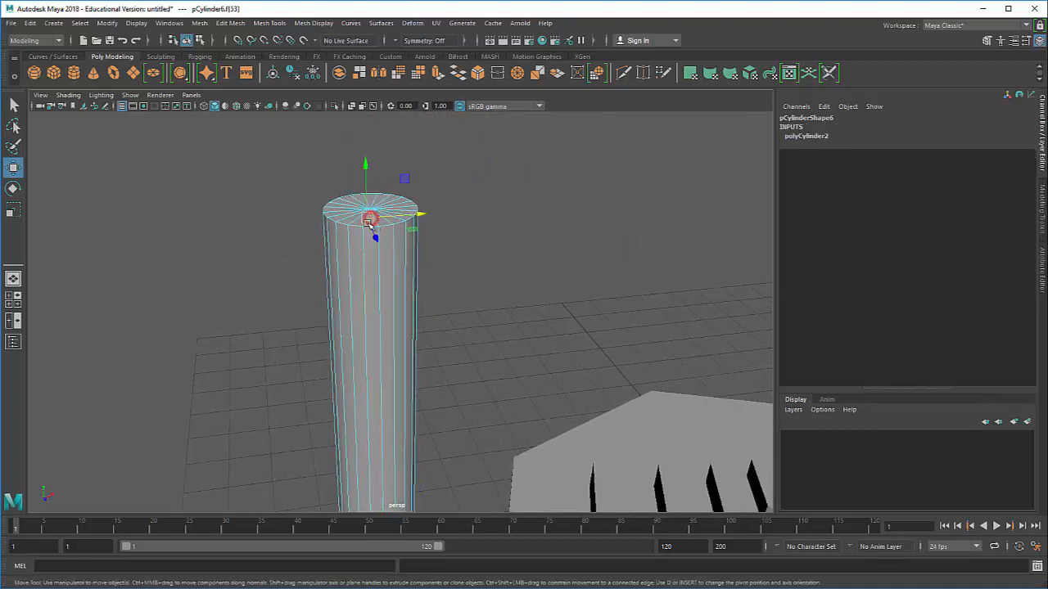
left_click(364, 226)
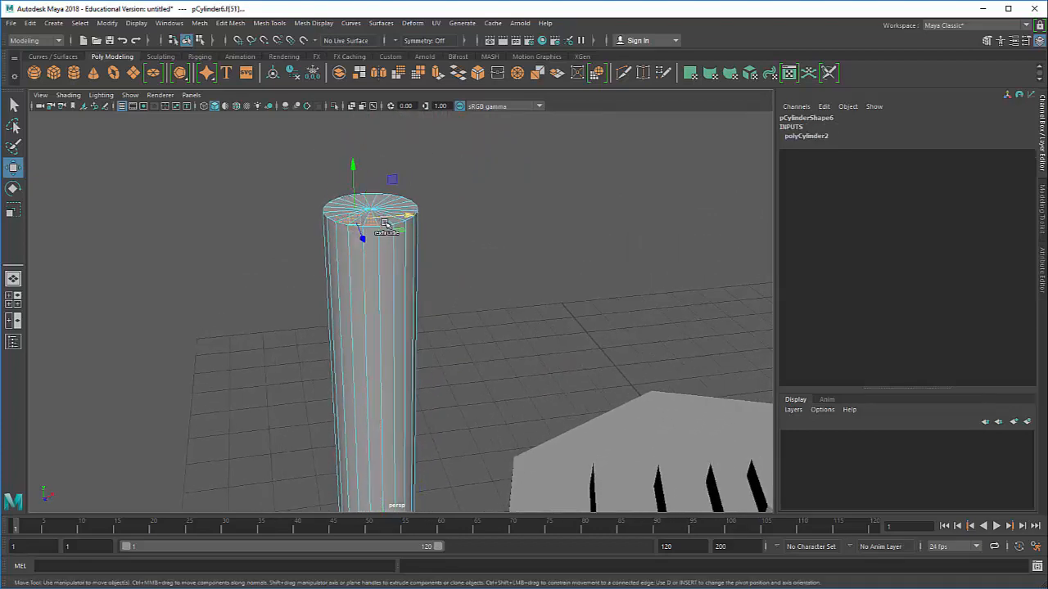
left_click(386, 224, "shift")
left_click(343, 213, "shift")
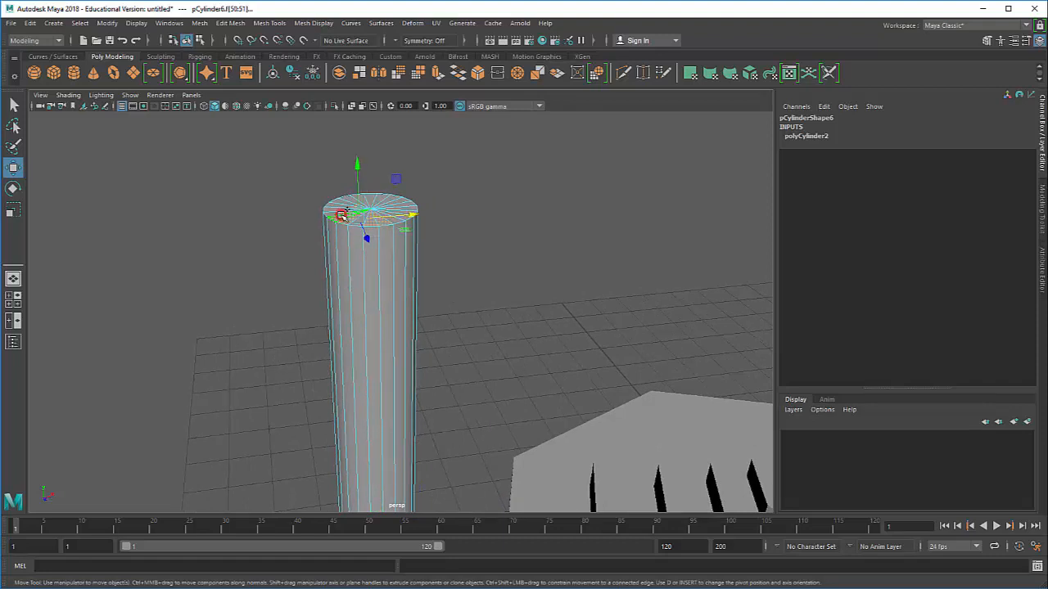
left_click(340, 211, "shift")
left_click(338, 207, "shift")
left_click(334, 203, "shift")
left_click(339, 203, "shift")
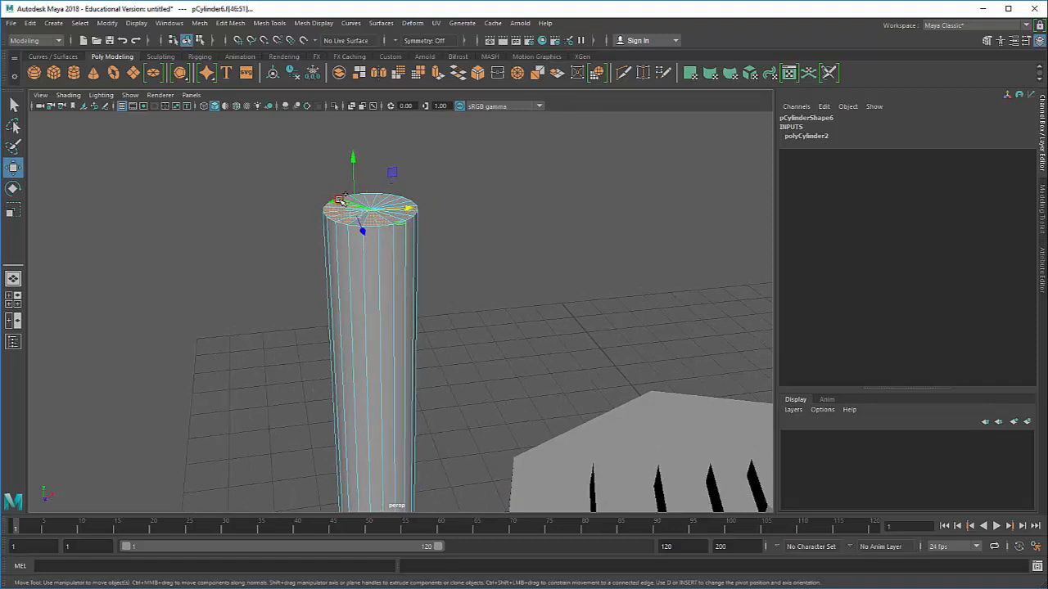
left_click(345, 199, "shift")
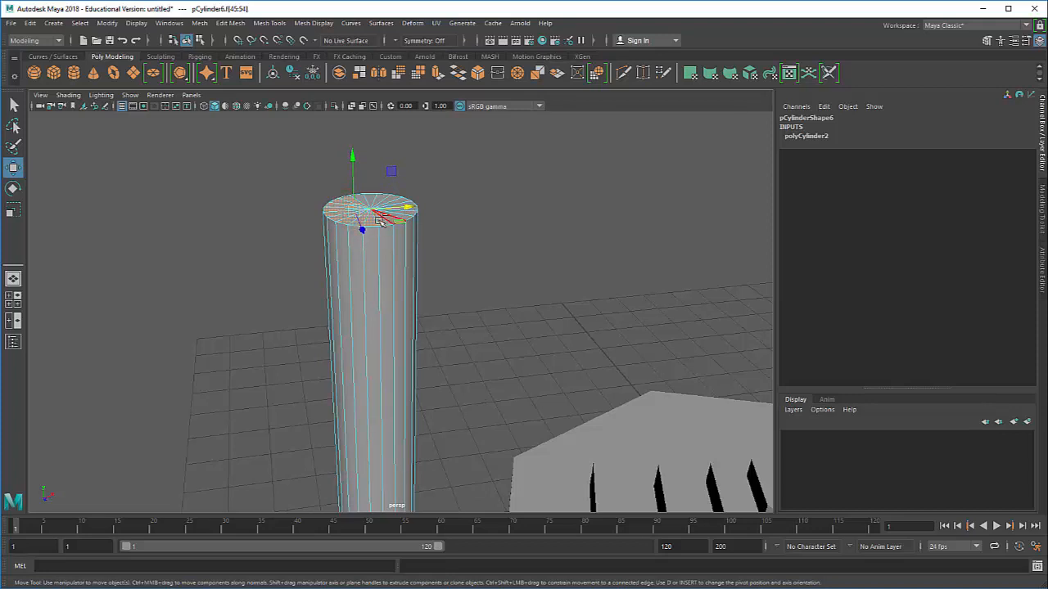
Switch back to vertex mode and select all the vertices at the column's top end
right_click_drag(368, 215, 337, 215)
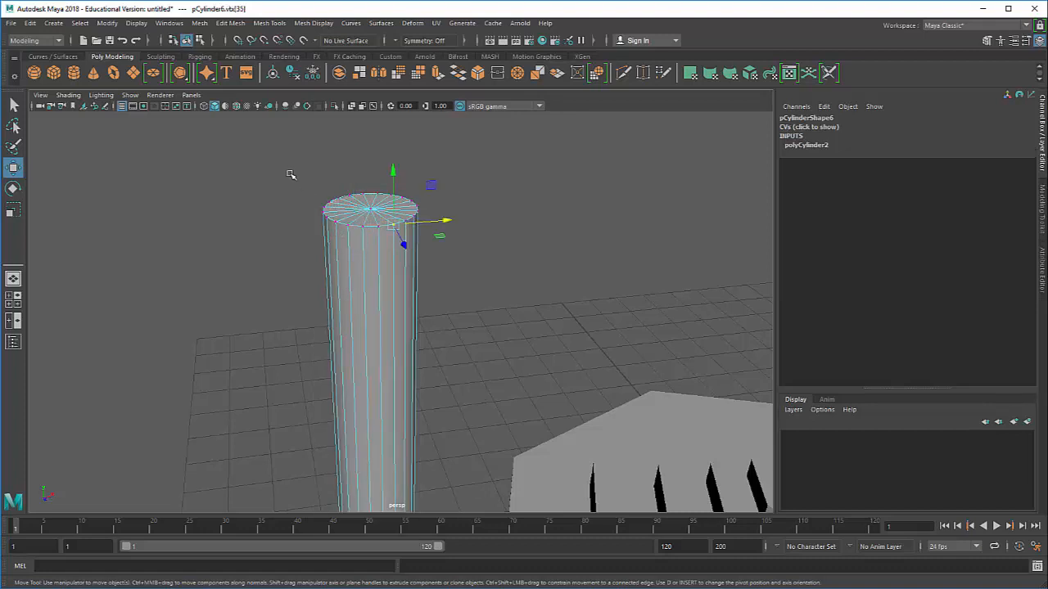
left_click_drag(284, 167, 427, 286)
scroll(434, 271, "down", 3)
scroll(425, 282, "down", 2)
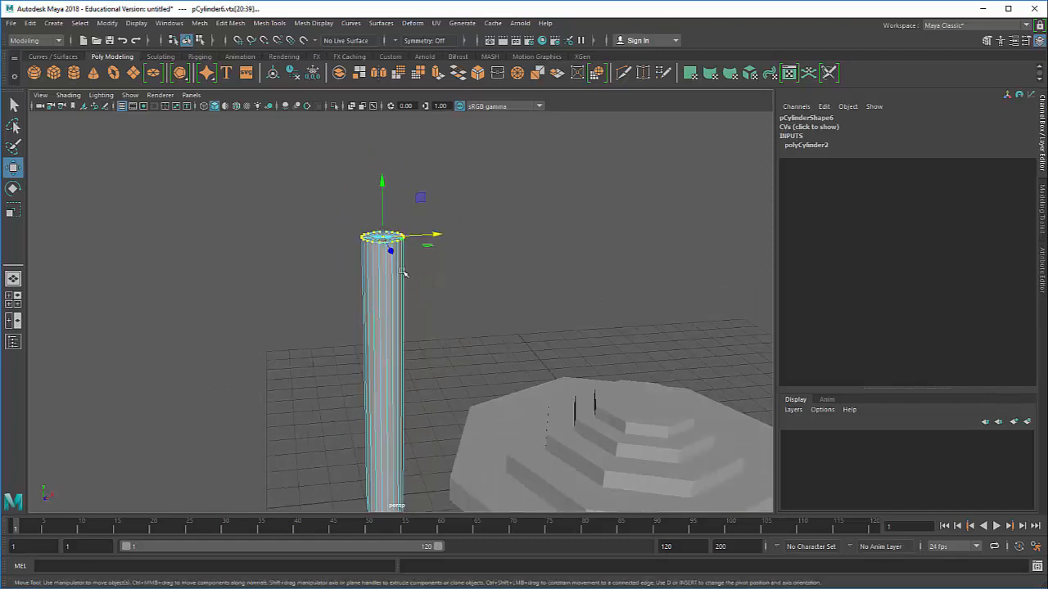
Examine the selected top vertices against the whole column, then up close around the cap
middle_click_drag(399, 274, 420, 245, "alt")
scroll(420, 245, "down", 1)
scroll(421, 244, "up", 1)
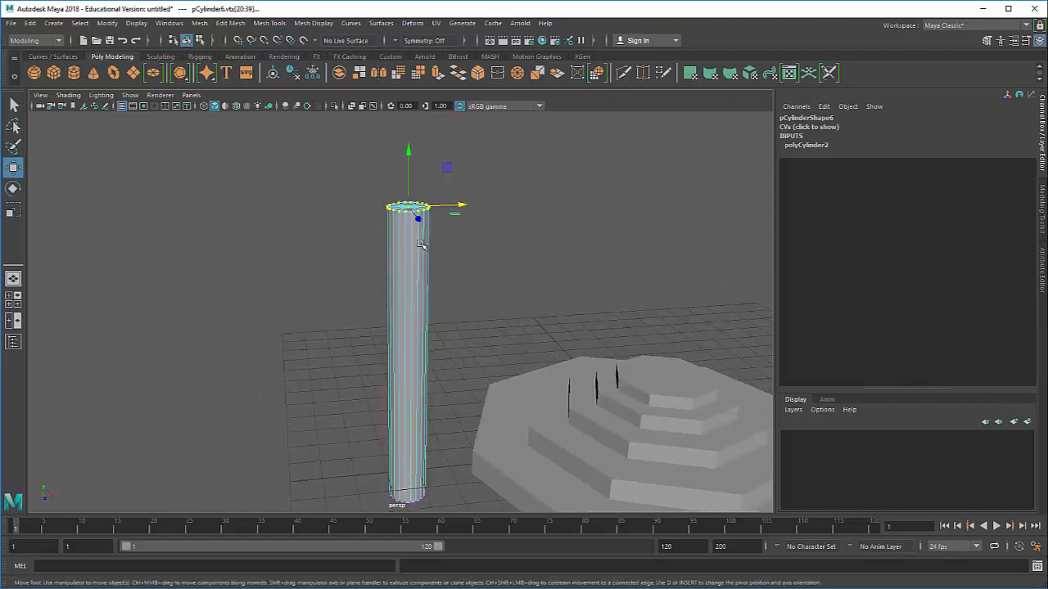
scroll(421, 245, "up", 1)
left_click_drag(403, 210, 422, 175, "alt")
scroll(430, 180, "down", 1)
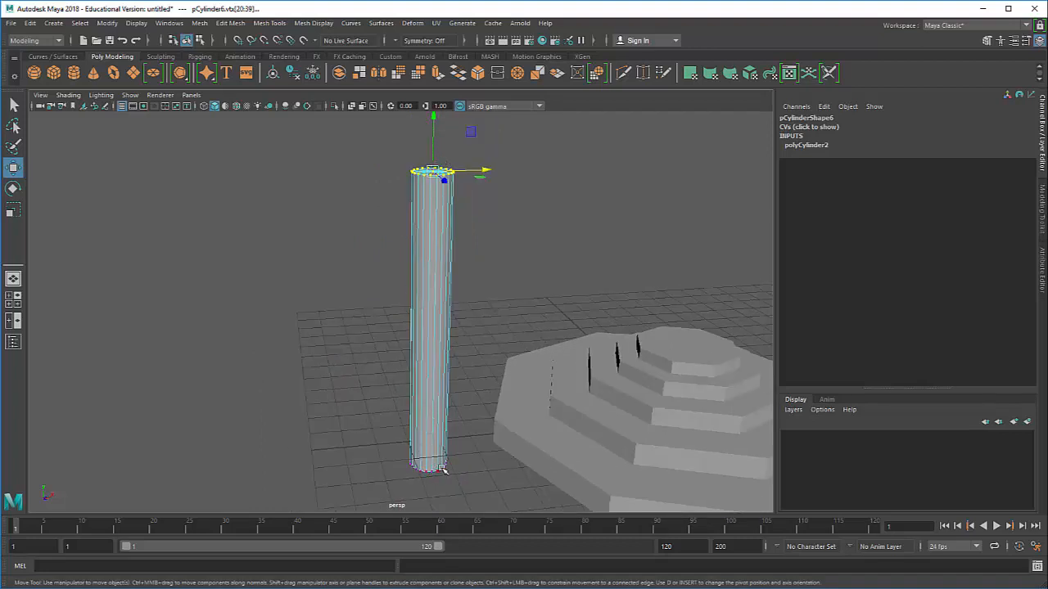
scroll(430, 216, "up", 1)
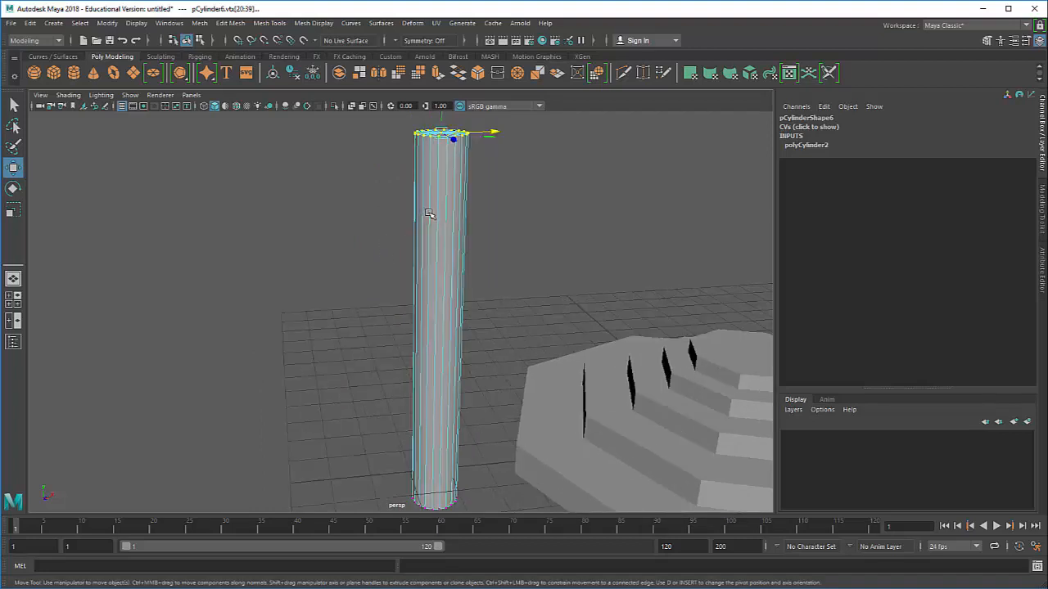
middle_click_drag(431, 215, 399, 307, "alt")
scroll(395, 262, "up", 3)
middle_click_drag(396, 262, 410, 360, "alt")
scroll(403, 357, "up", 2)
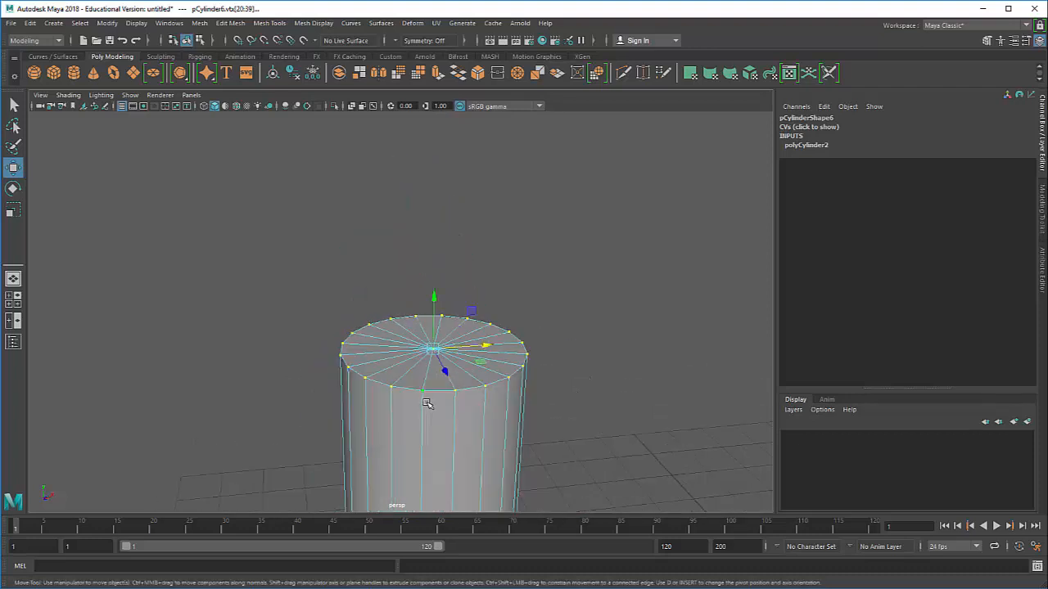
scroll(413, 350, "down", 2)
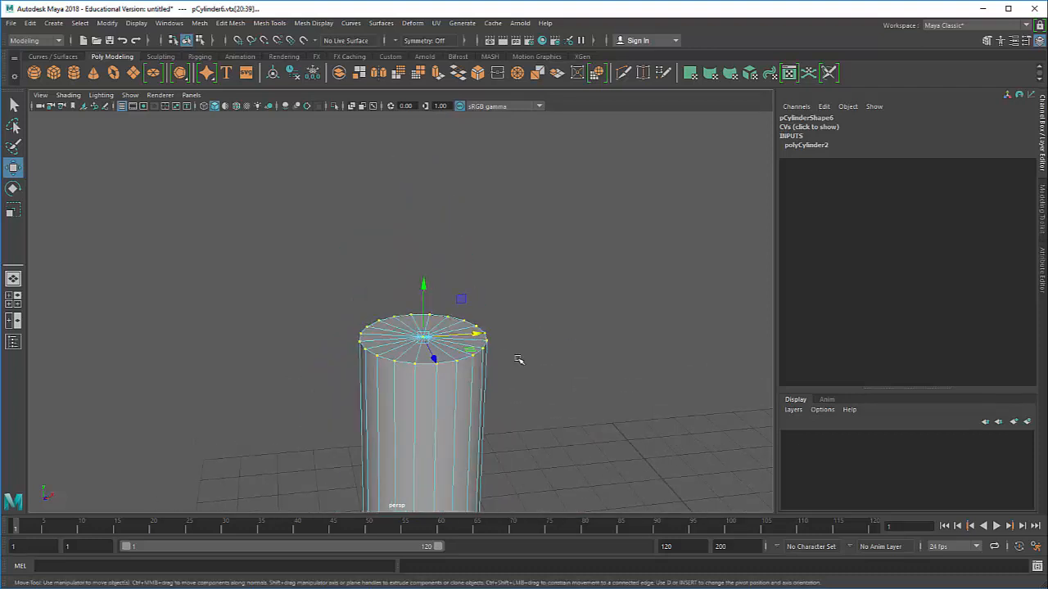
Scale the selected top vertices inward to taper the column, and return to object mode with the column selected
key("r")
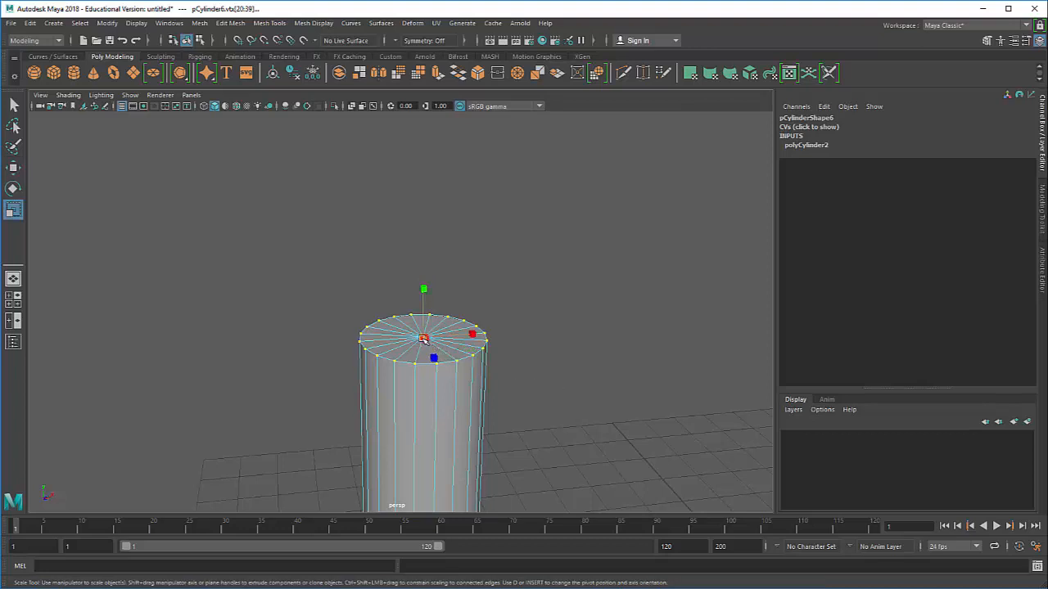
left_click_drag(428, 339, 394, 342)
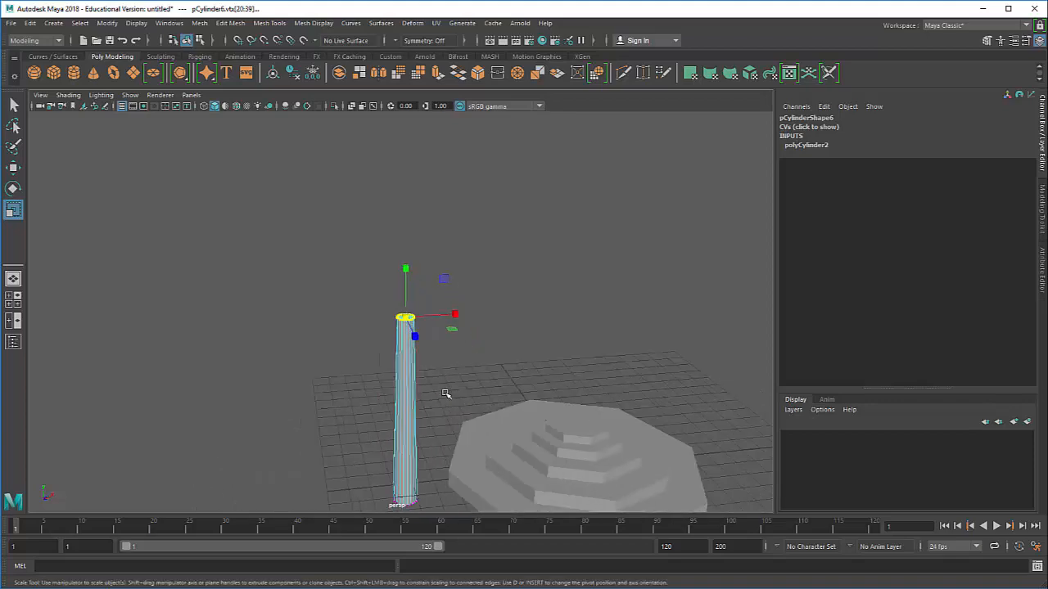
left_click_drag(444, 394, 450, 344, "alt")
scroll(457, 296, "up", 2)
left_click(457, 294)
right_click_drag(401, 305, 454, 260)
left_click(476, 312)
left_click(398, 327)
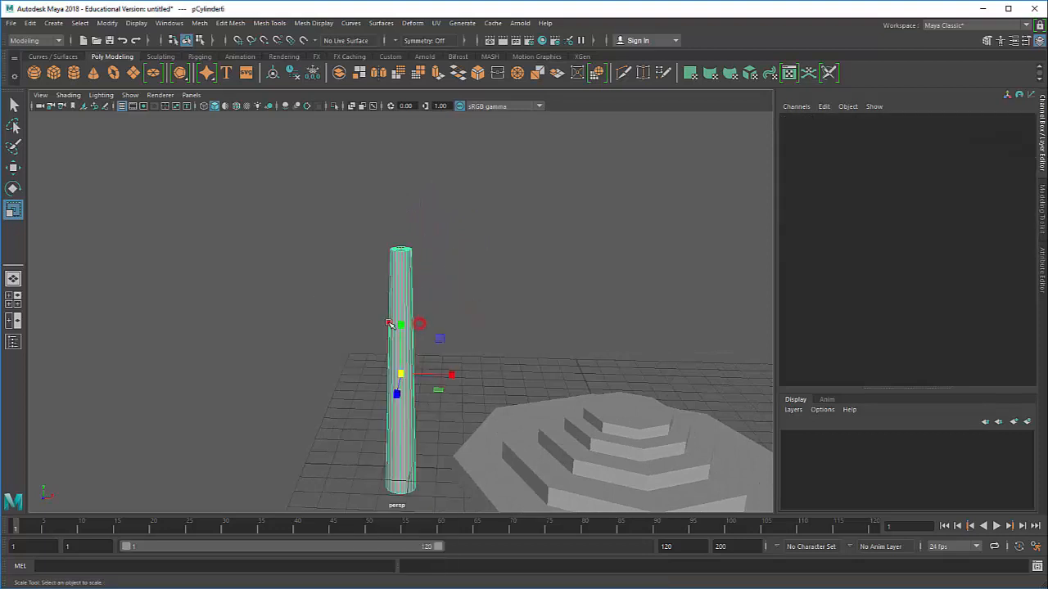
Try the column's Subdivisions Axis at 30, inspect the mesh around its cap, and undo the change
scroll(430, 328, "up", 4)
key("r")
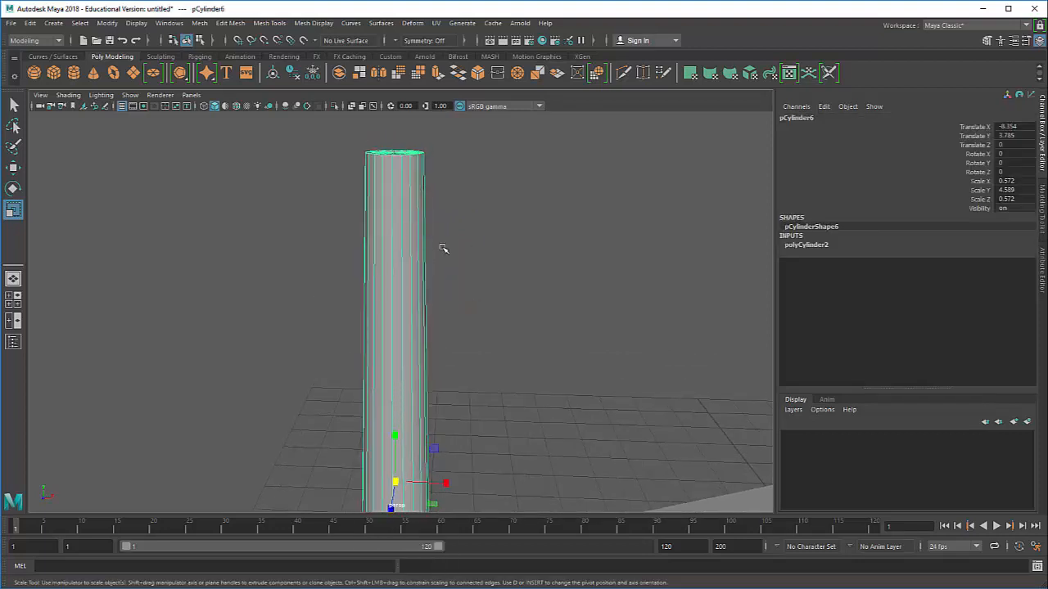
left_click(805, 246)
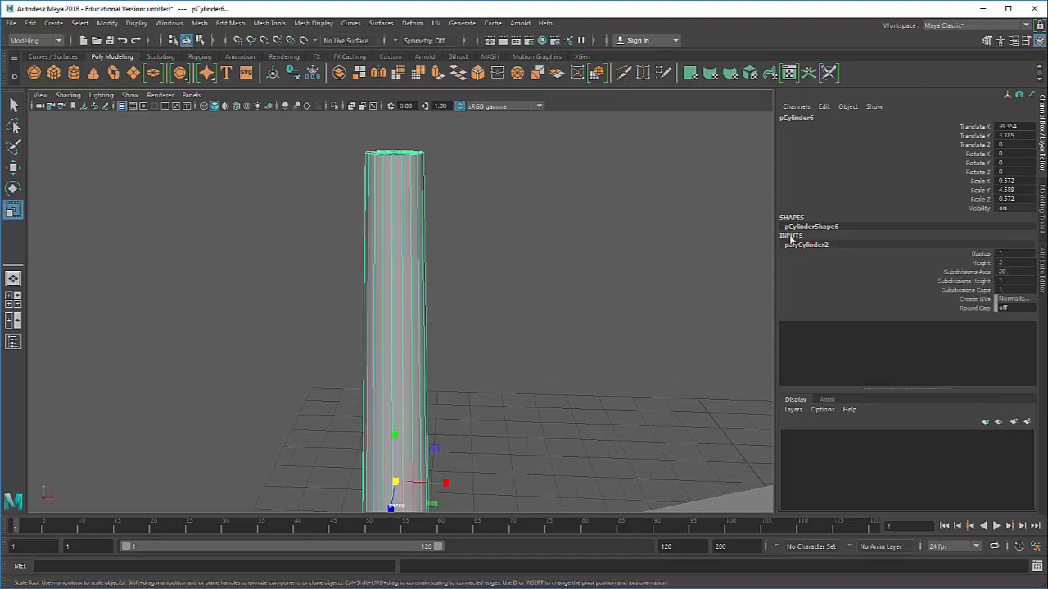
double_click(1011, 273)
type("30")
key("Return")
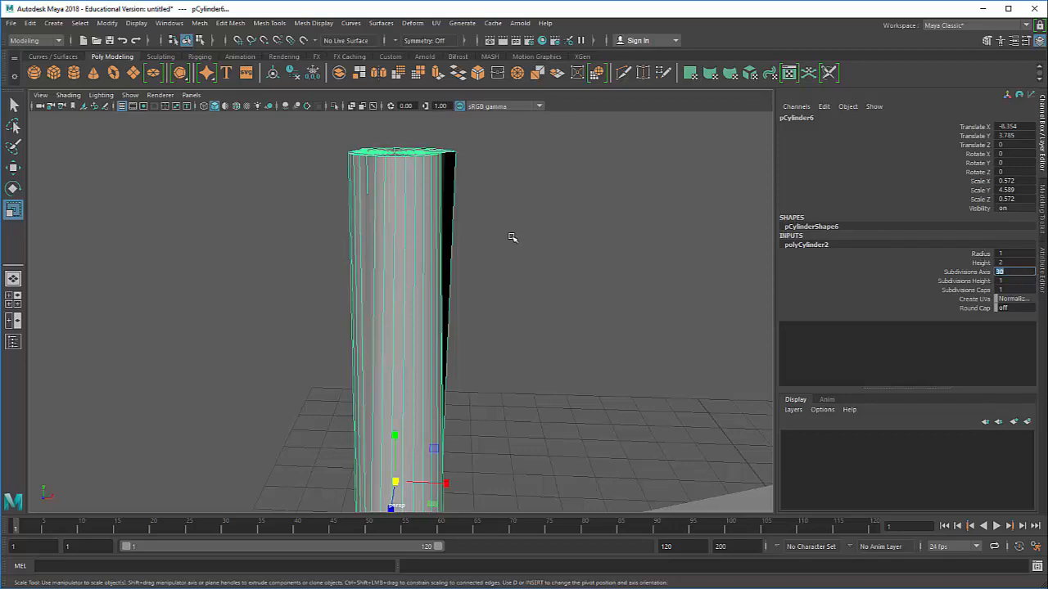
left_click_drag(503, 241, 475, 271, "alt")
left_click_drag(426, 320, 448, 316, "alt")
key("ctrl+z")
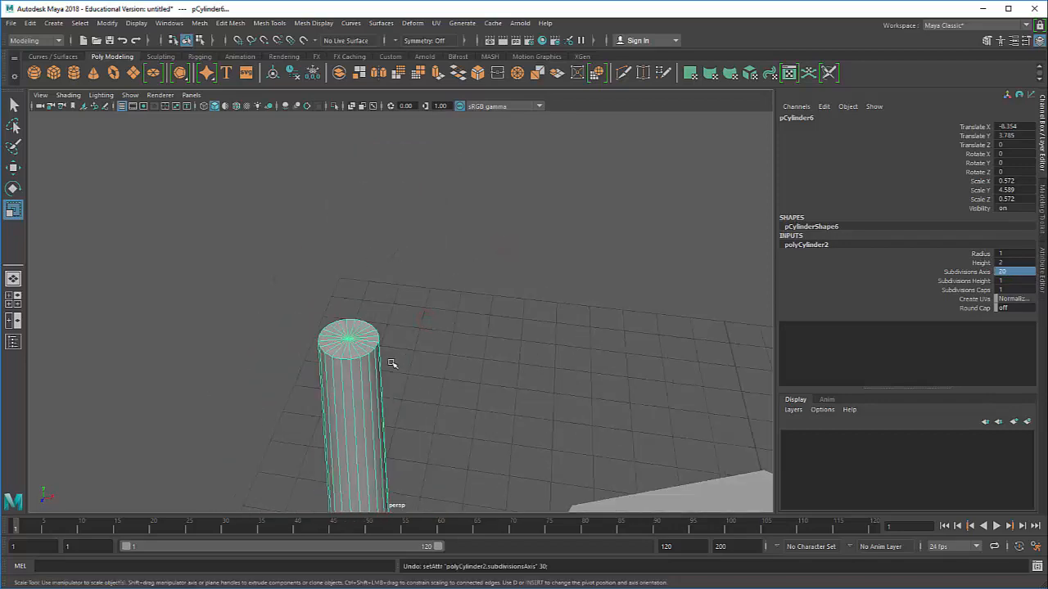
Freeze the tapered column's transformations
mouse_move(396, 362)
left_mouse_down("alt")
mouse_move(463, 319)
mouse_move(428, 290)
mouse_move(438, 283)
mouse_move(393, 325)
mouse_move(385, 349)
left_mouse_up("alt")
scroll(374, 330, "down", 4)
middle_click_drag(372, 329, 384, 294, "alt")
scroll(387, 297, "up", 2)
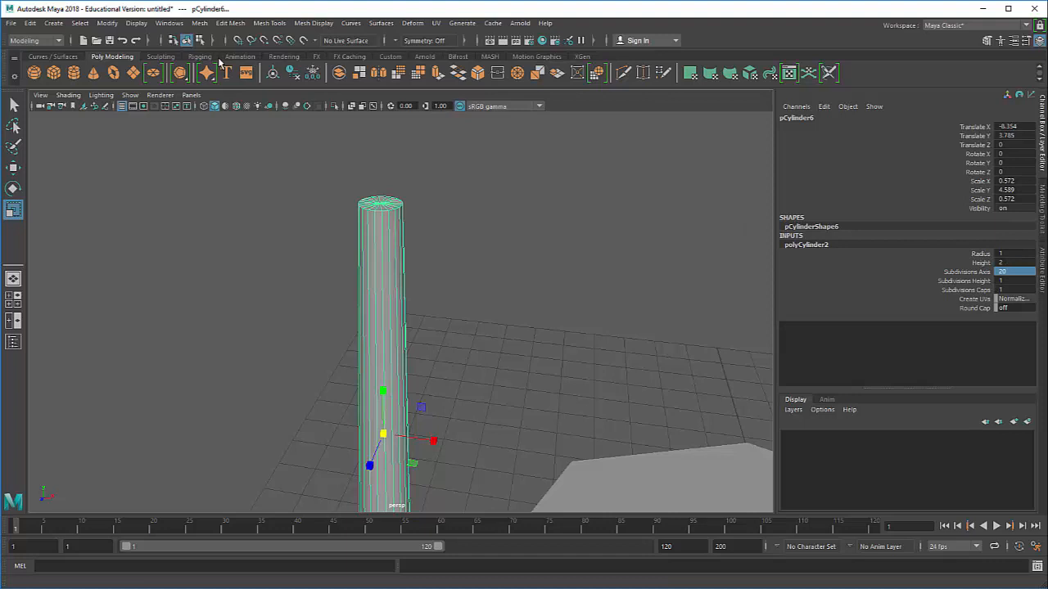
left_click(107, 23)
left_click(156, 72)
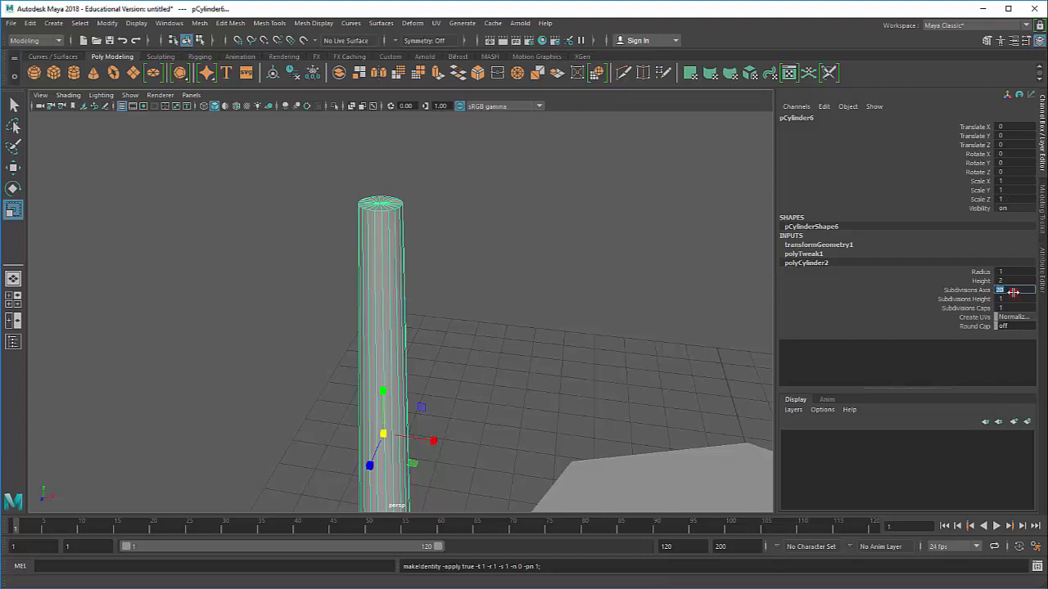
Try Subdivisions Axis 30 again on the column with frozen transformations
key("Return")
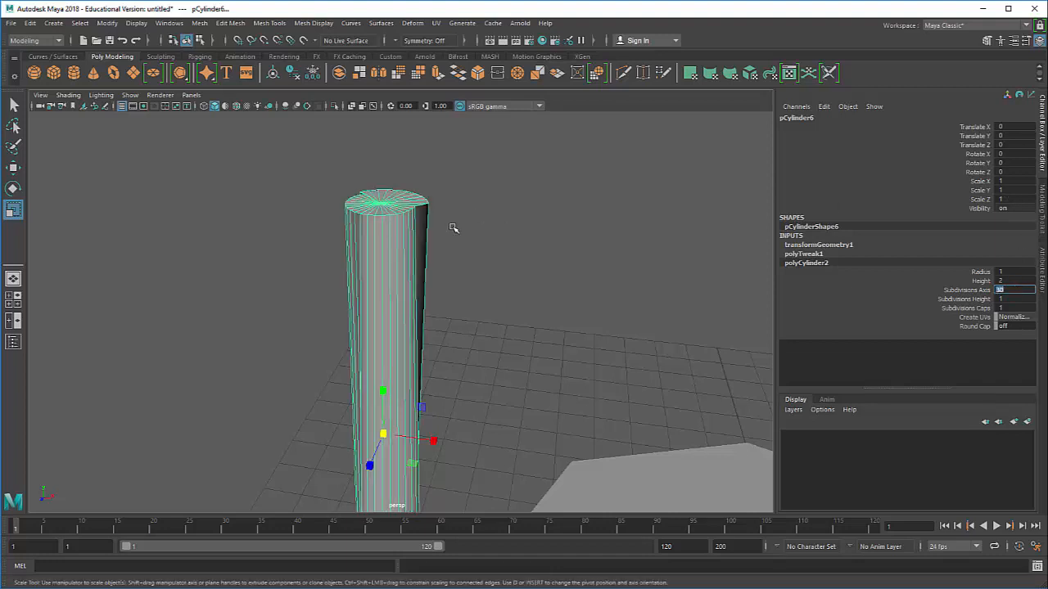
left_click_drag(512, 287, 507, 315, "alt")
Switch the column to edge mode and select every other long vertical edge all the way around it
right_click_drag(536, 319, 534, 246)
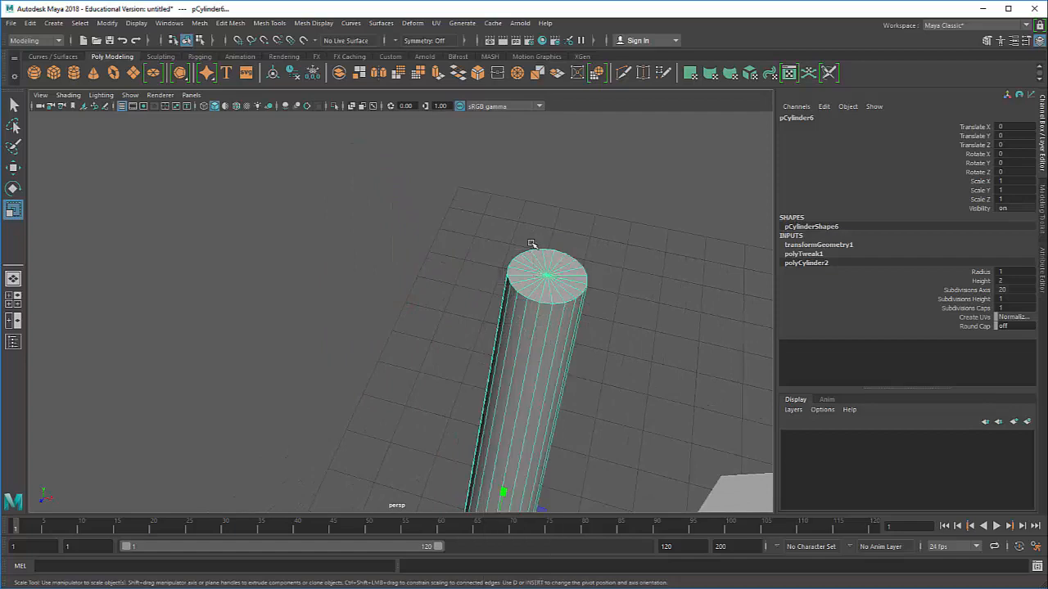
left_click(546, 332)
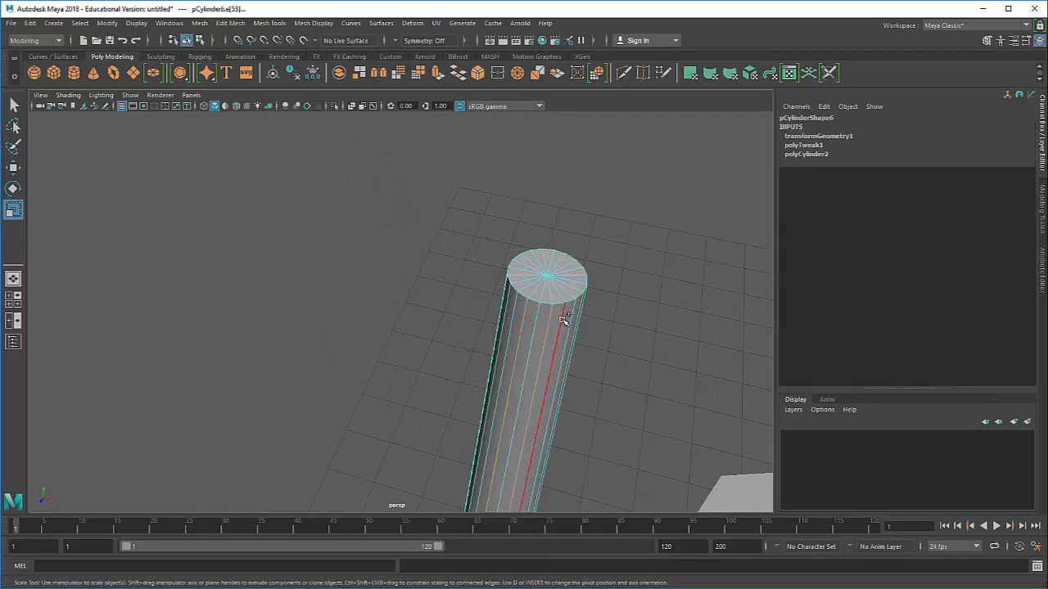
left_click(504, 326)
left_click_drag(504, 325, 588, 315, "alt")
left_click(671, 223)
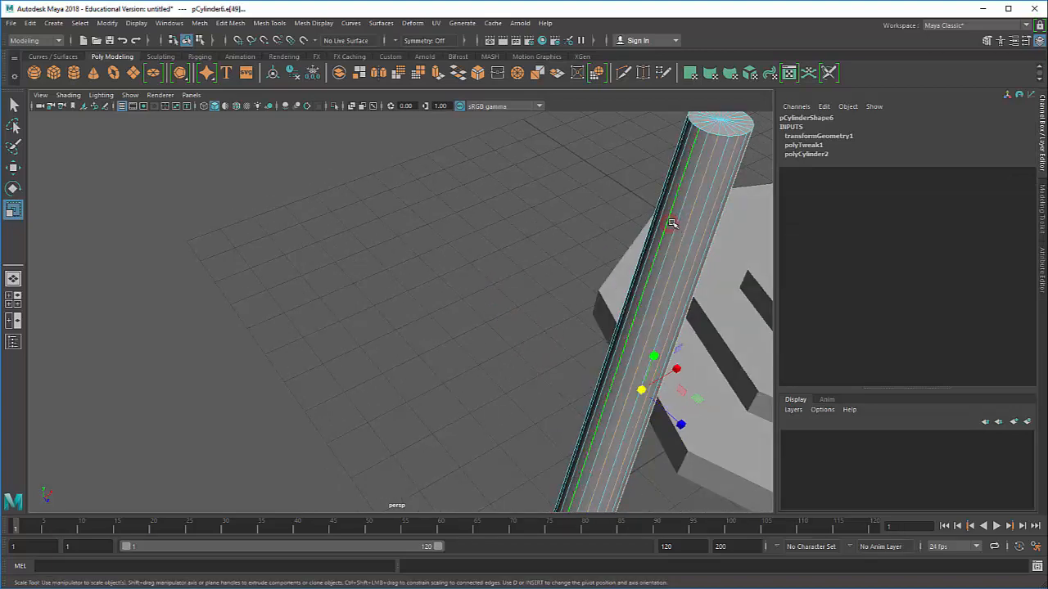
left_click_drag(672, 223, 283, 205, "alt")
left_click(543, 168)
left_click(456, 195)
left_click(374, 176)
left_click(368, 168)
Scale the selected alternate edges inward to cut flutes along the column, and clear the selection
middle_click_drag(463, 283, 417, 279, "alt")
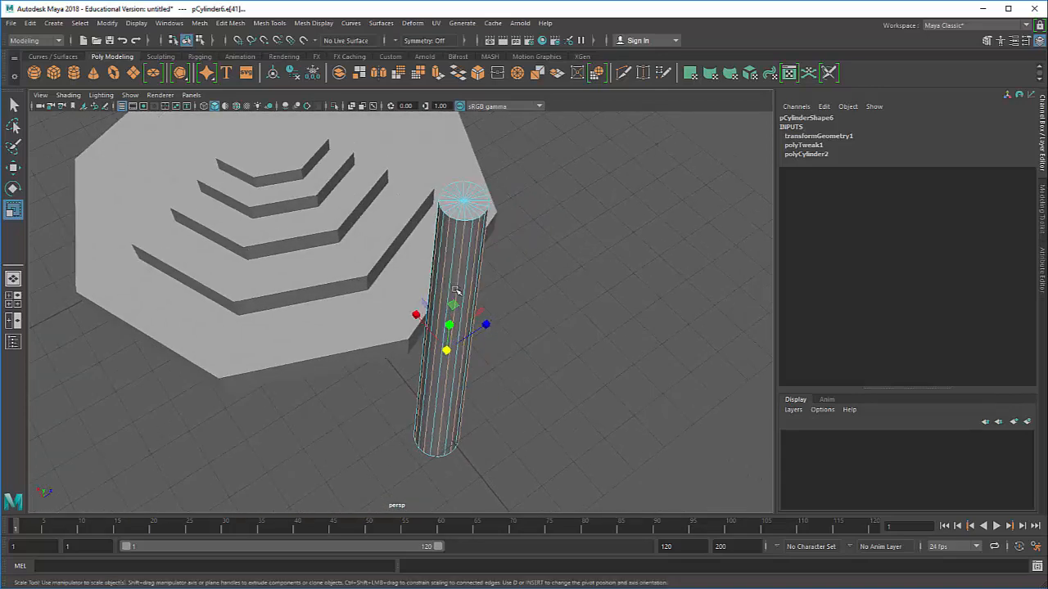
left_click_drag(454, 290, 432, 287, "alt")
left_click_drag(450, 371, 447, 374)
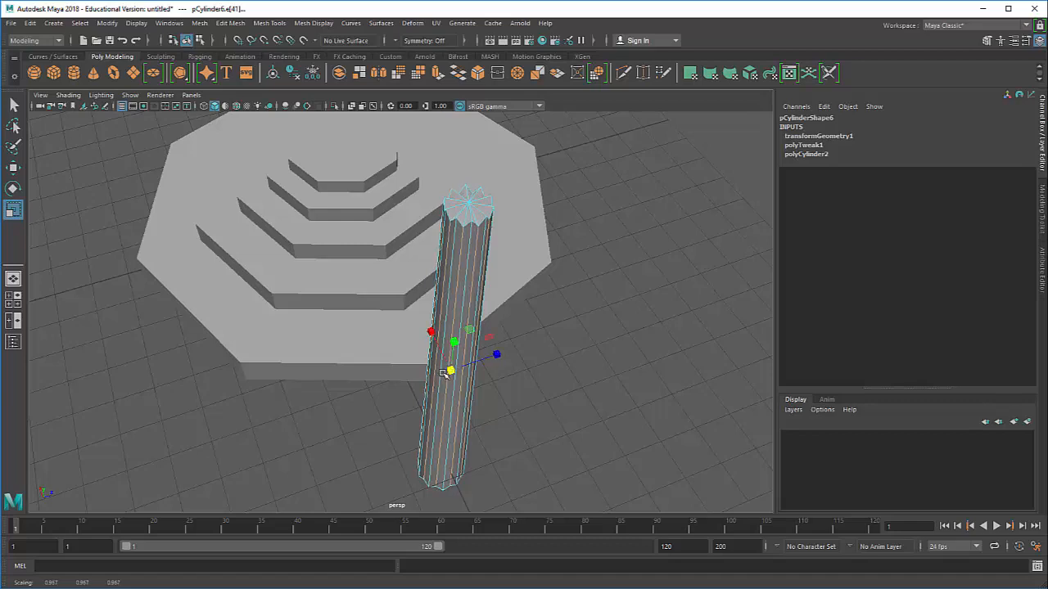
left_click_drag(443, 373, 374, 240, "alt")
left_click(445, 277)
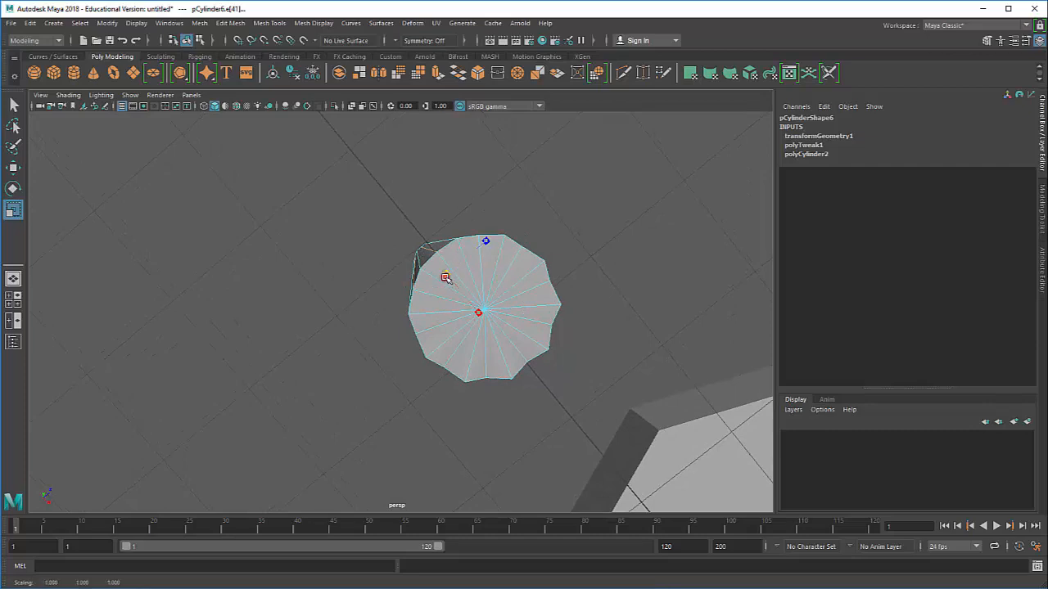
left_click_drag(444, 278, 600, 393)
middle_click_drag(500, 380, 547, 311, "alt")
left_click(609, 292)
Return the fluted column to object mode and move it away from the tiers to about Translate X -0.841
left_click_drag(541, 328, 439, 307, "alt")
right_click_drag(417, 274, 469, 263)
left_click_drag(470, 265, 470, 393, "alt")
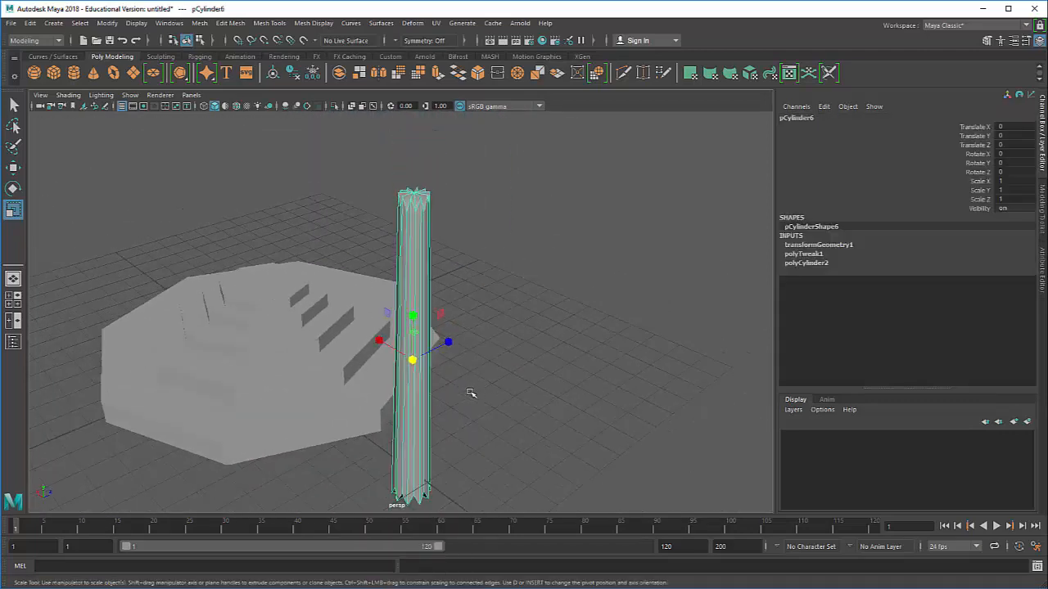
key("w")
left_click_drag(388, 349, 416, 358)
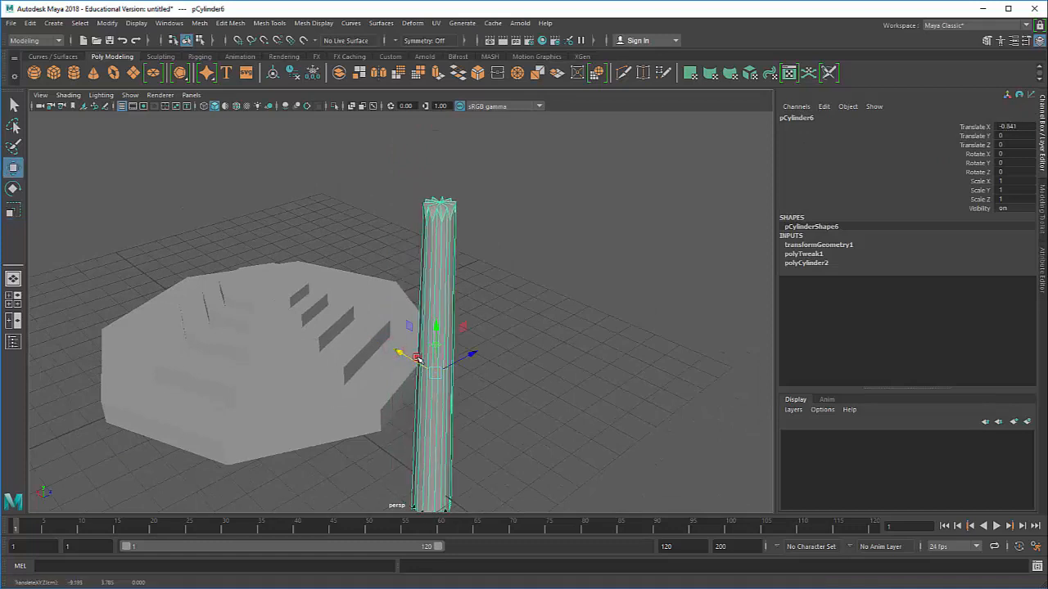
Create a polygon cylinder, place it under the column's foot and flatten it into a disc with Scale Y about 0.083
left_click(74, 72)
mouse_move(255, 350)
left_mouse_down()
mouse_move(384, 437)
mouse_move(430, 446)
mouse_move(434, 487)
mouse_move(486, 306)
mouse_move(461, 372)
mouse_move(461, 362)
left_mouse_up()
key("r")
key("w")
key("r")
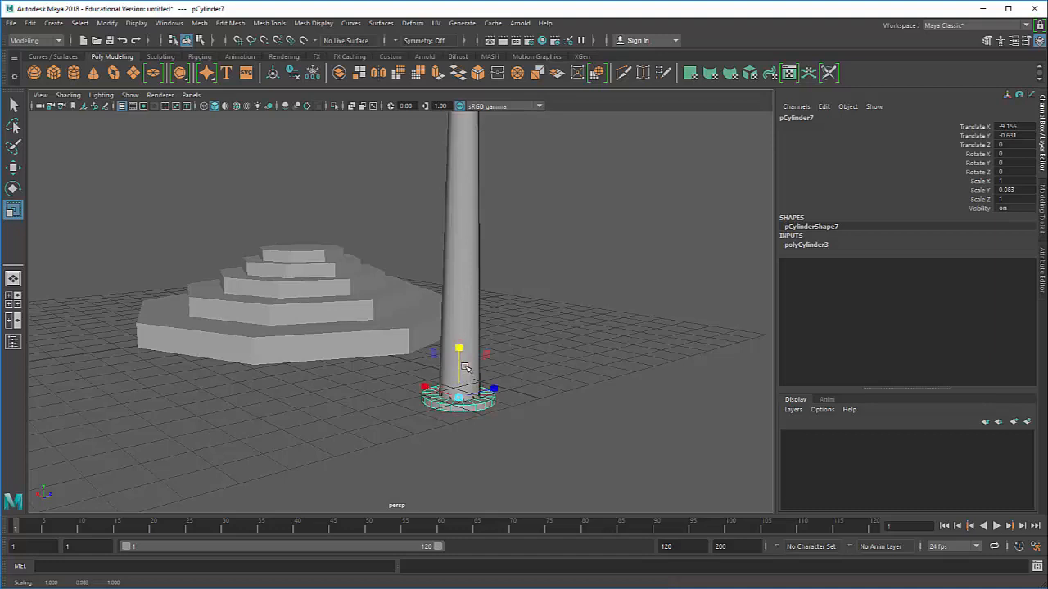
Duplicate the base disc into smaller copies scaled to about 0.869 and 0.755 in width, stacked upward around the column's foot
key("ctrl+d")
key("w")
left_click_drag(459, 382, 461, 377)
key("r")
key("w")
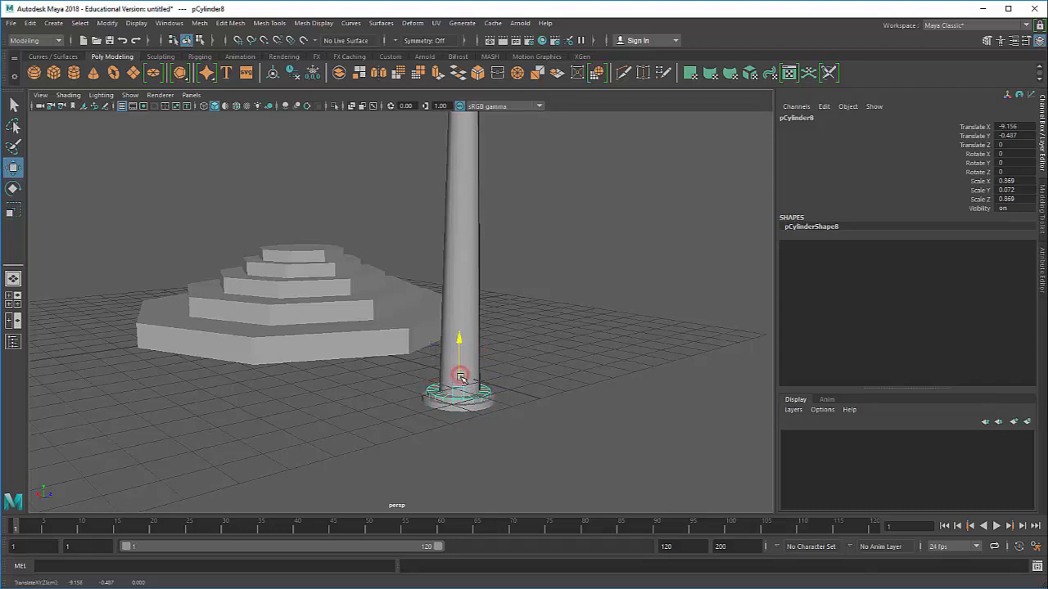
left_click(533, 381)
Create a polygon torus, scale it to about 0.53 and position it on the column's top at Translate Y about 8.2
left_click_drag(533, 385, 393, 446, "alt")
scroll(492, 222, "down", 1)
scroll(480, 219, "up", 2)
left_click_drag(475, 219, 401, 174, "alt")
left_click(439, 194)
scroll(460, 196, "down", 5)
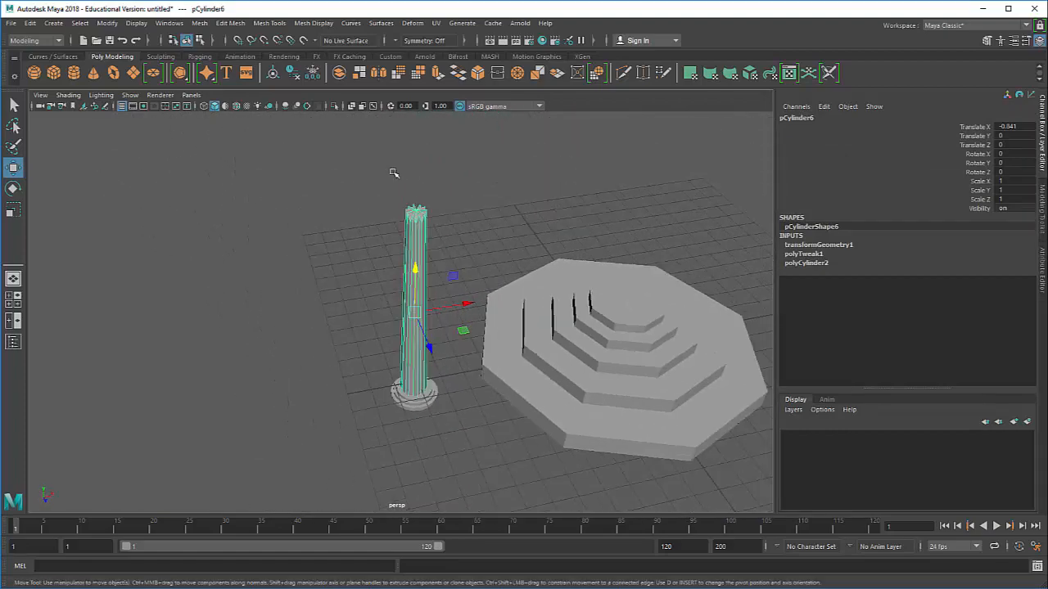
left_click(113, 72)
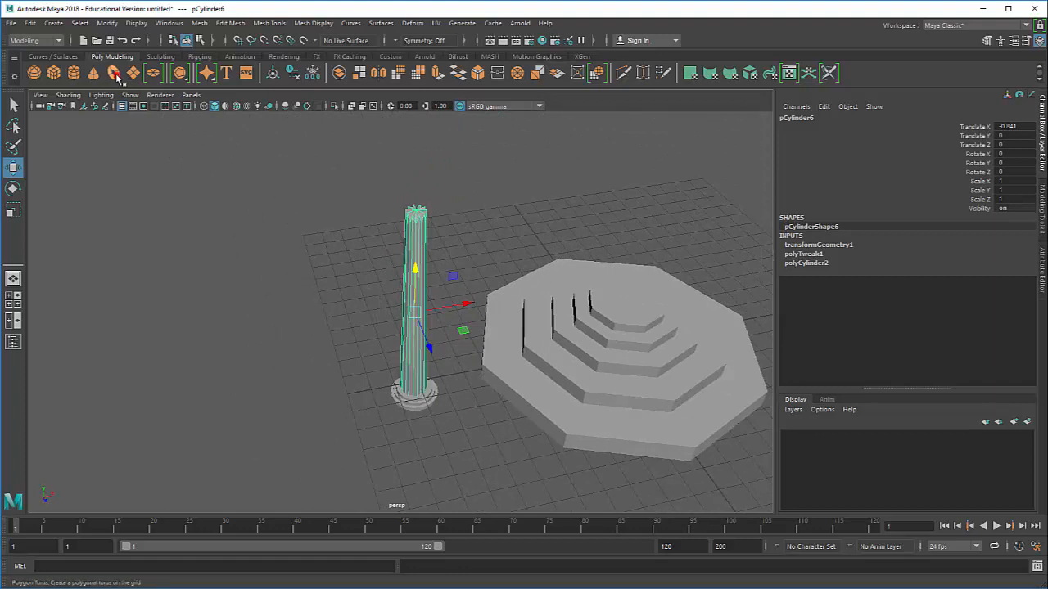
left_click_drag(650, 334, 527, 194)
key("e")
key("r")
key("w")
Shrink the torus on the column's top uniformly to a scale of about 0.448
scroll(522, 174, "up", 3)
middle_click_drag(519, 177, 459, 278, "alt")
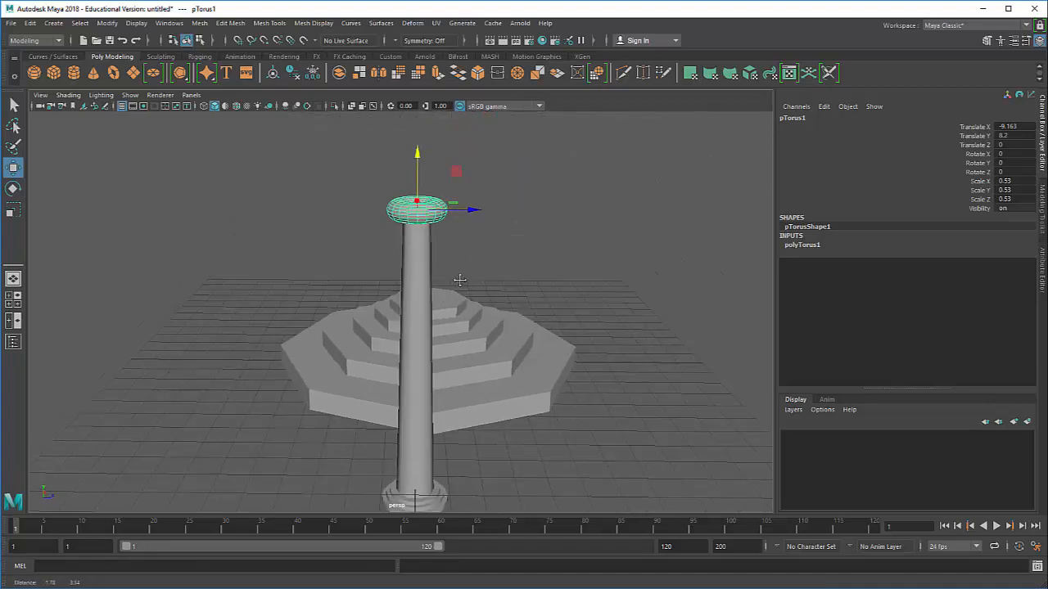
scroll(433, 209, "up", 4)
key("e")
key("r")
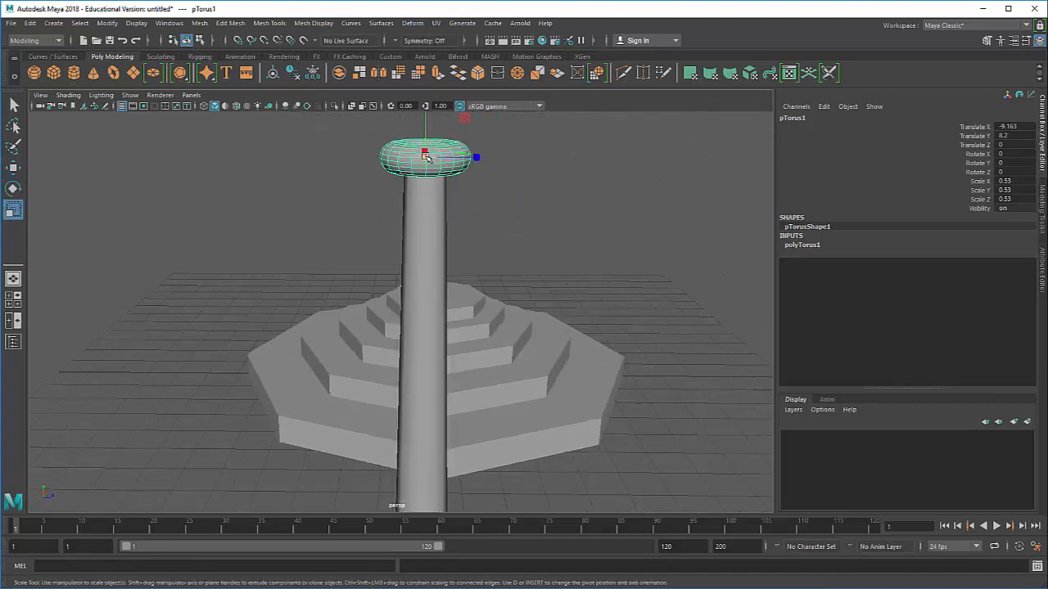
left_click_drag(424, 157, 349, 248)
Select the shaft, torus and base discs together and group them as one column
scroll(349, 248, "down", 5)
middle_click_drag(345, 295, 347, 244, "alt")
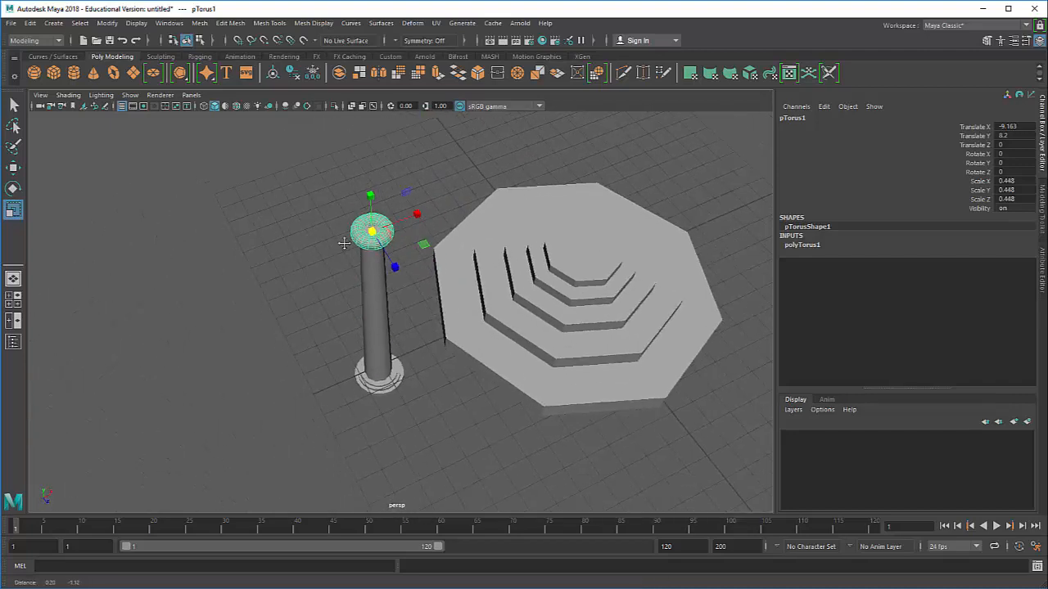
left_click_drag(346, 244, 314, 185, "alt")
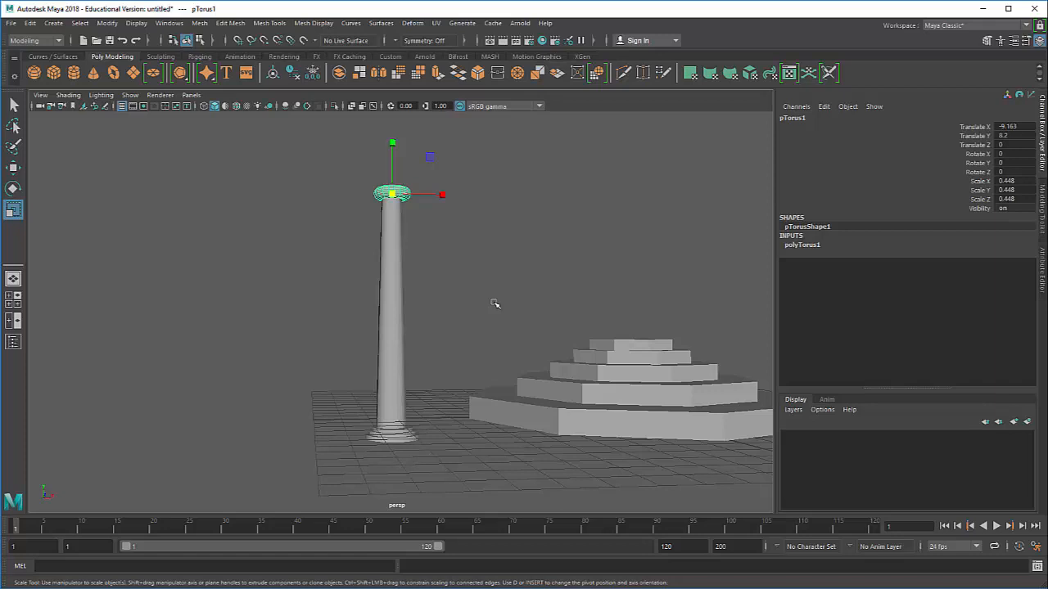
left_click_drag(323, 166, 442, 479)
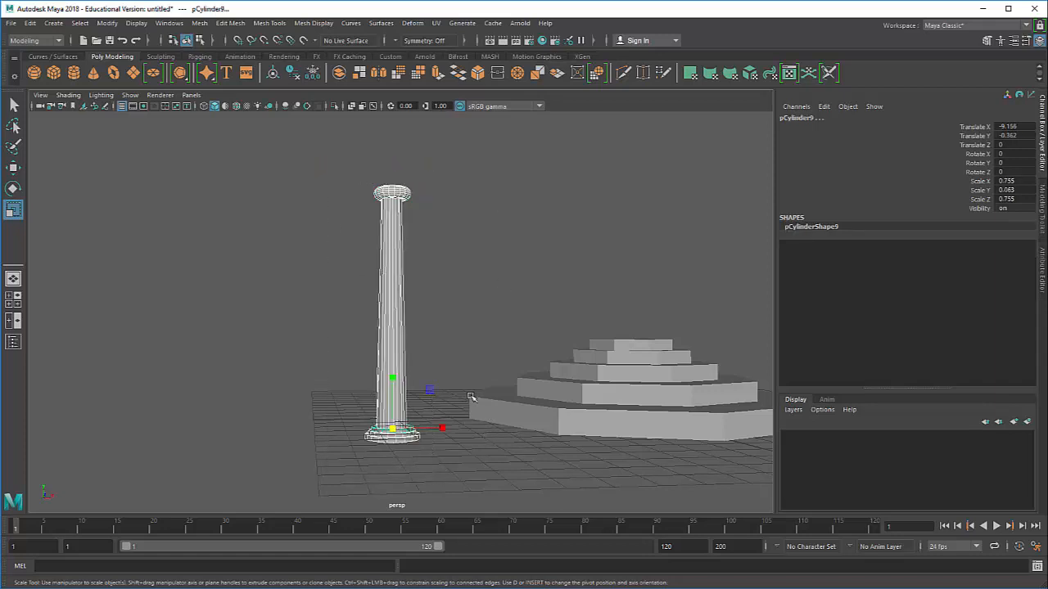
key("ctrl+g")
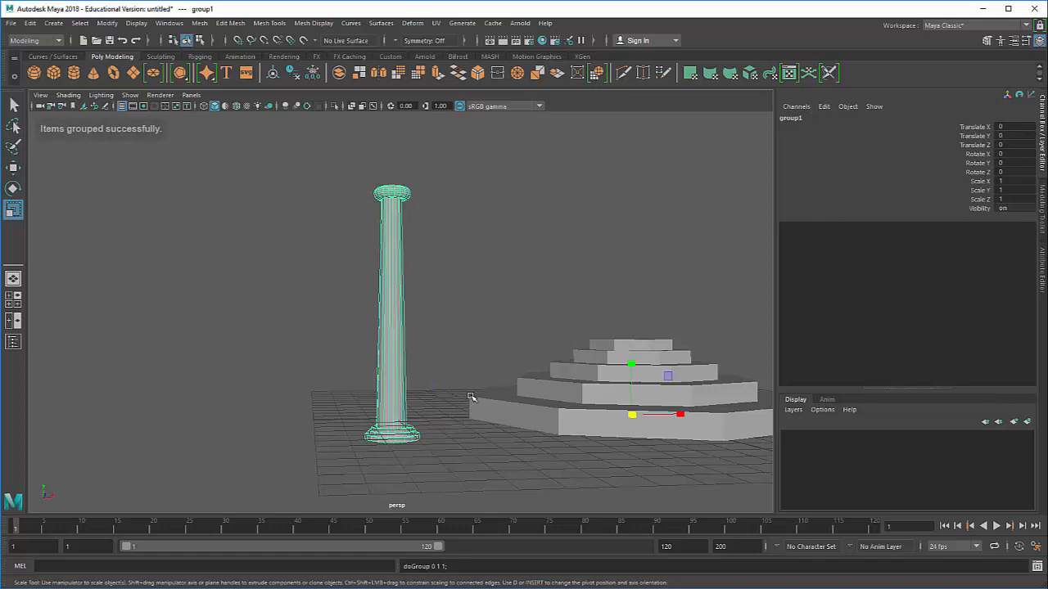
Center the pivot of the column group
left_click_drag(476, 387, 449, 373, "alt")
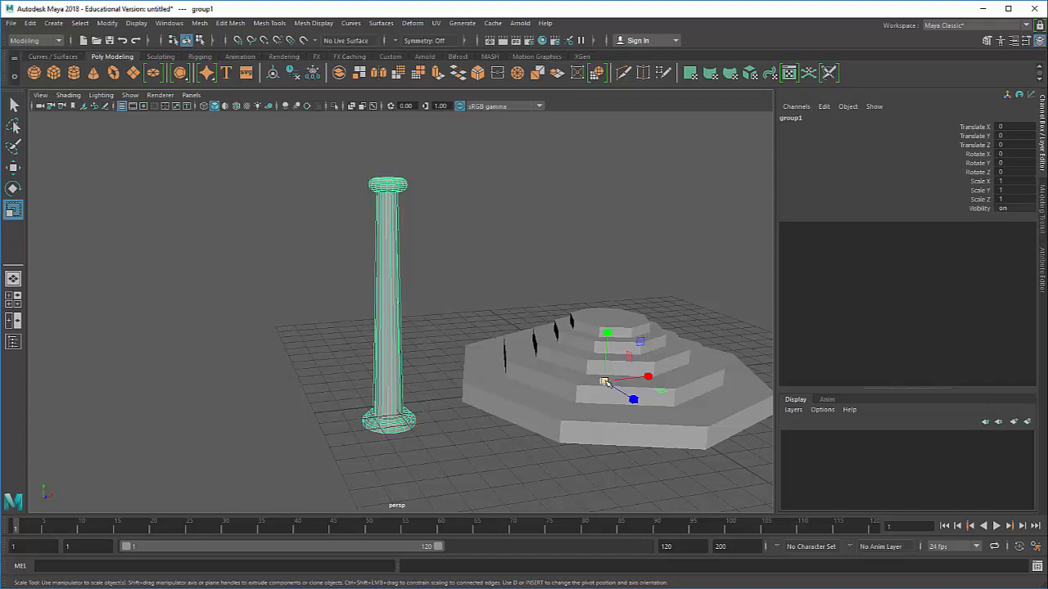
left_click(104, 23)
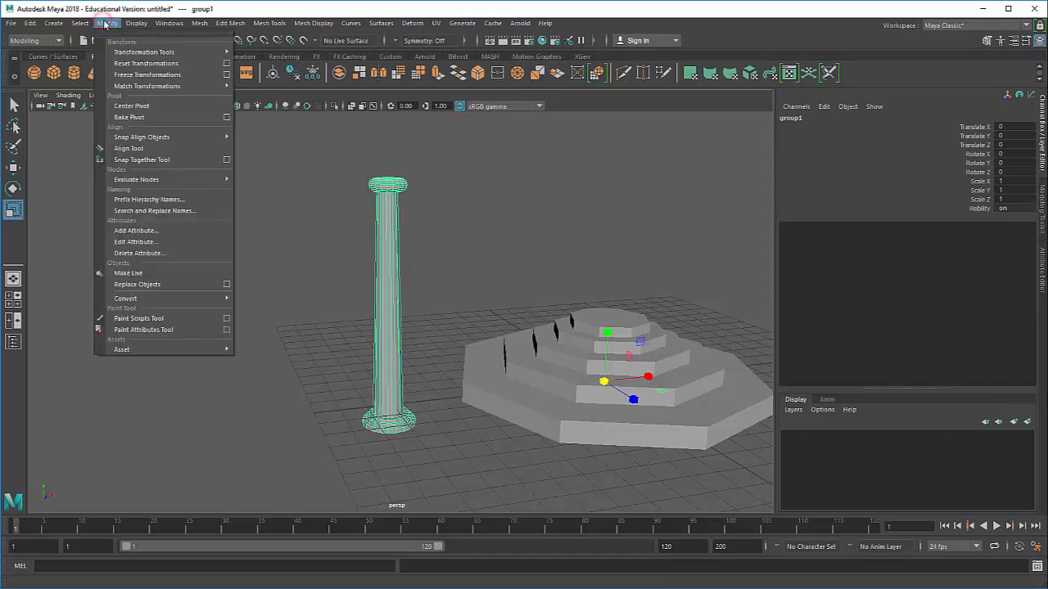
left_click(144, 108)
Move the column group onto the lowest tier, scale it uniformly to about 0.872 and stretch its Scale Y to about 0.956
left_click_drag(435, 327, 515, 272, "alt")
key("w")
key("r")
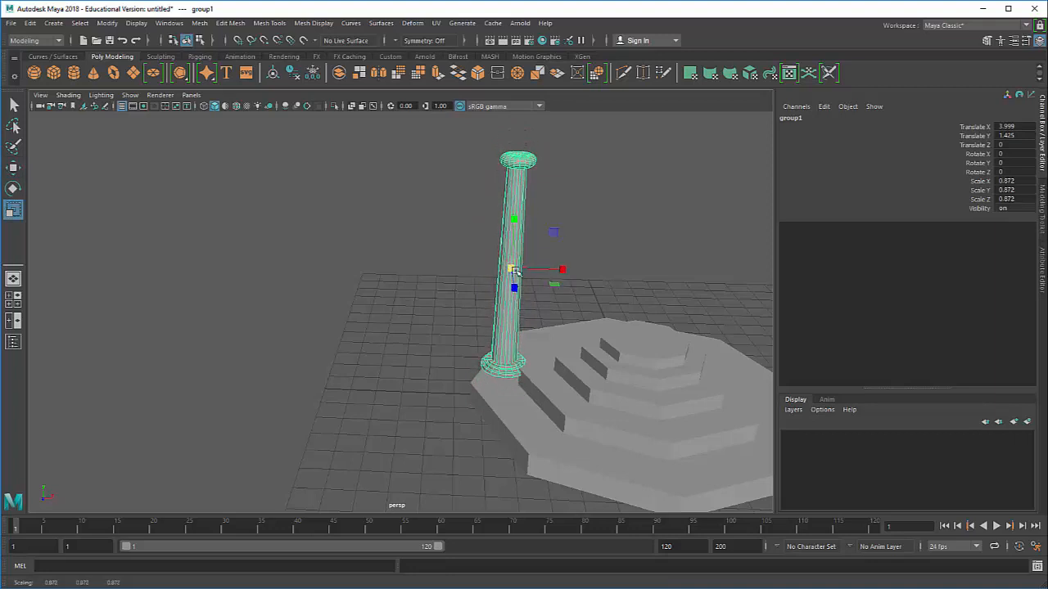
mouse_move(515, 223)
left_mouse_down()
mouse_move(513, 204)
mouse_move(513, 216)
left_mouse_up()
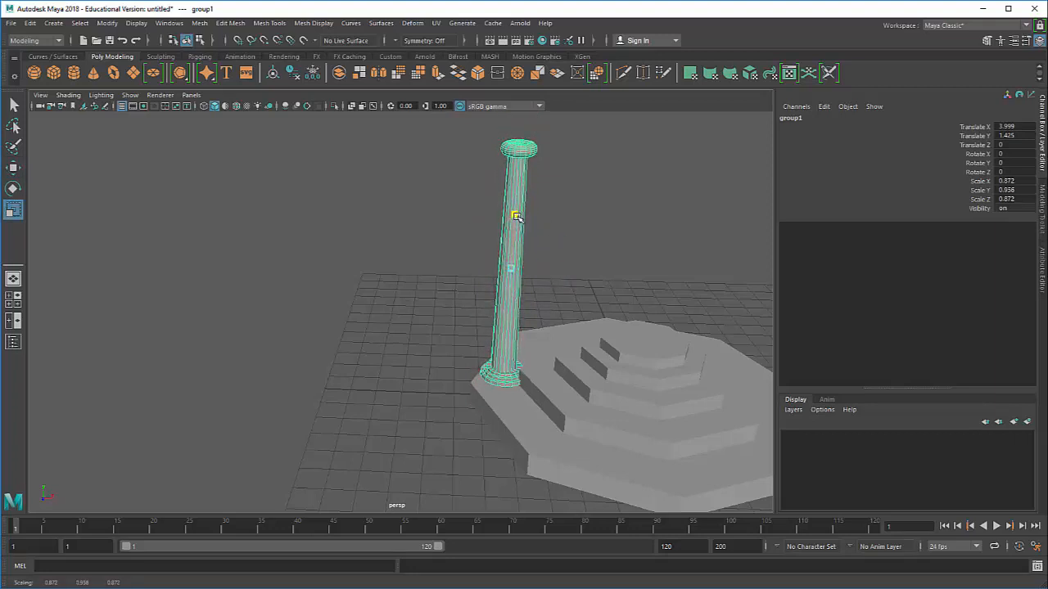
Shift the column group to about X 3.687 and Z 0.389, and shrink it to a width scale of about 0.687
key("w")
left_click_drag(533, 271, 519, 270)
left_click_drag(513, 314, 536, 337, "alt")
key("e")
key("r")
left_click_drag(496, 273, 467, 287)
key("w")
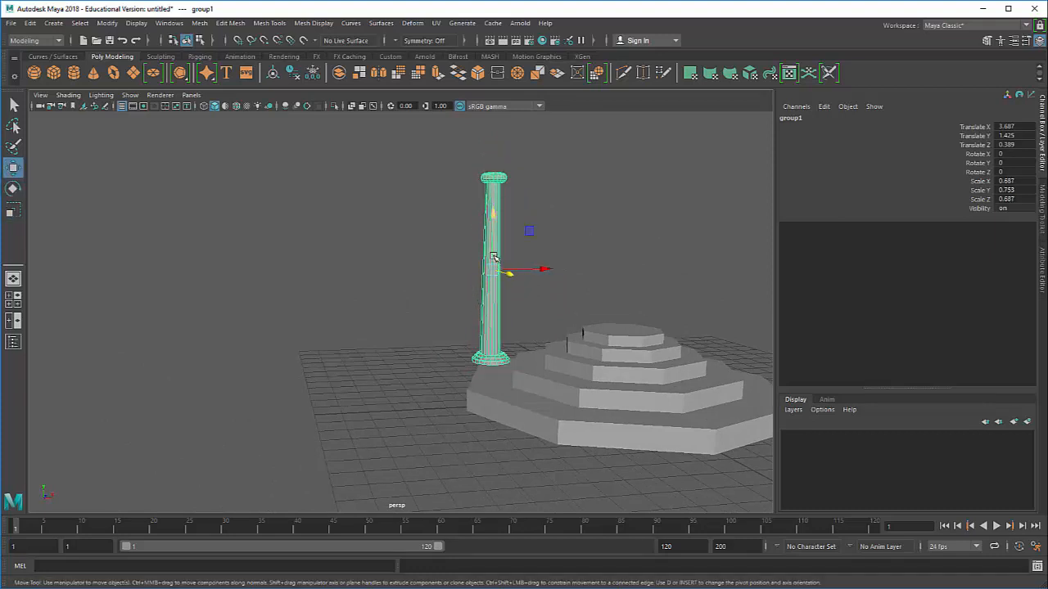
Stretch the column group to Scale Y about 0.977 and set it on the lowest tier at Translate Y about 1.402
mouse_move(492, 250)
left_mouse_down()
mouse_move(489, 280)
mouse_move(497, 245)
left_mouse_up()
key("e")
key("r")
key("w")
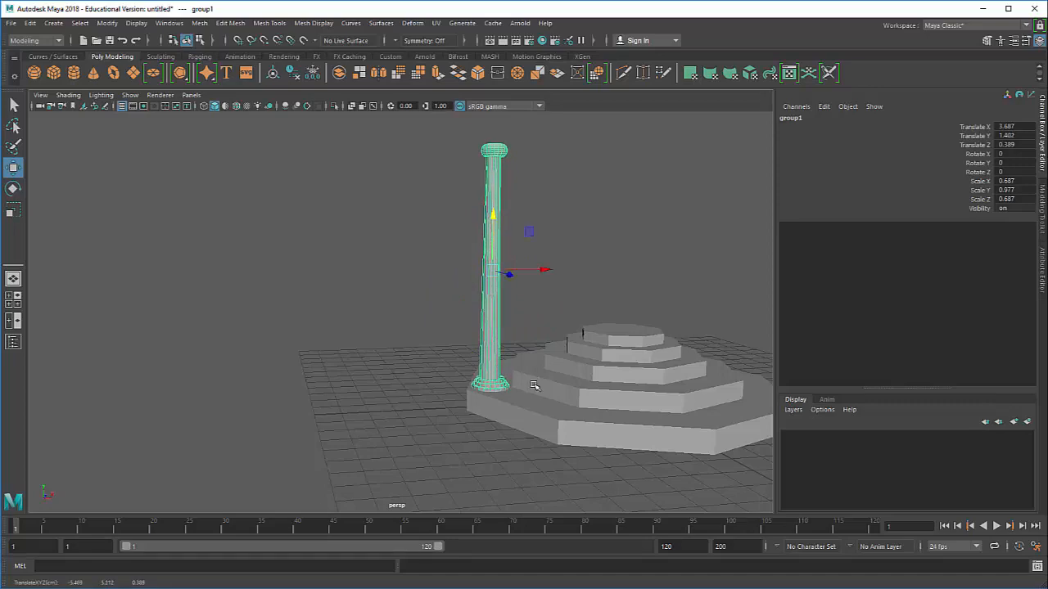
Select the column's shaft and step up the hierarchy to select the whole column group
left_click(530, 288)
left_click(491, 297)
left_click_drag(491, 297, 287, 398, "alt")
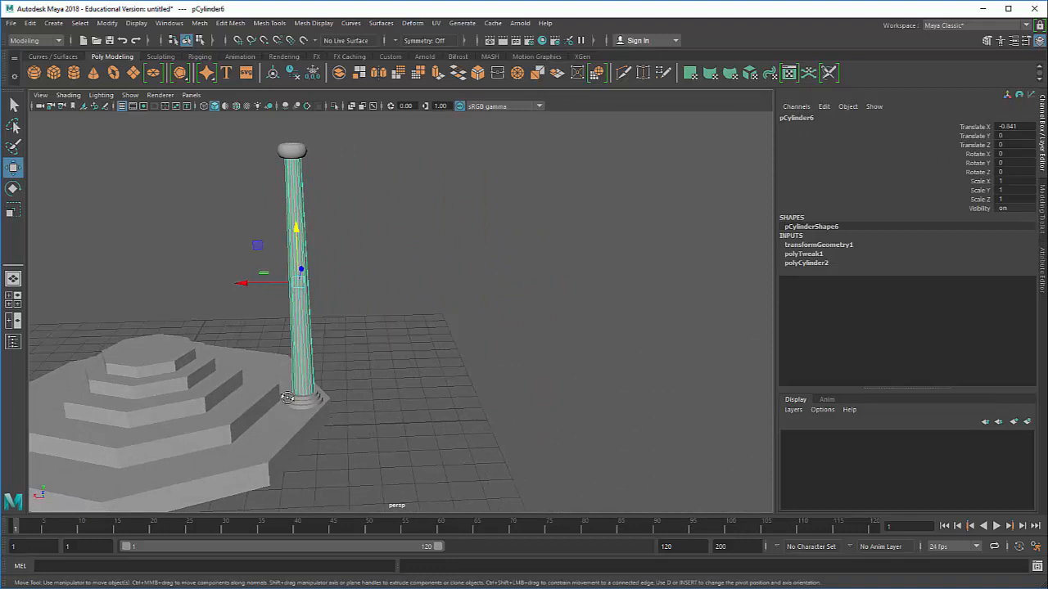
left_click_drag(419, 292, 424, 306, "alt")
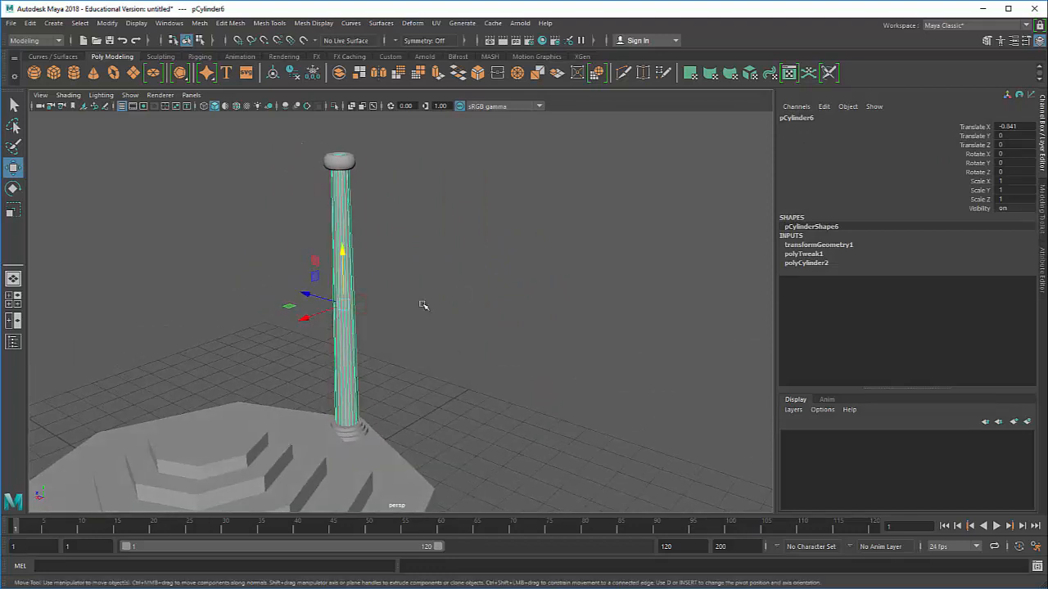
key("Up")
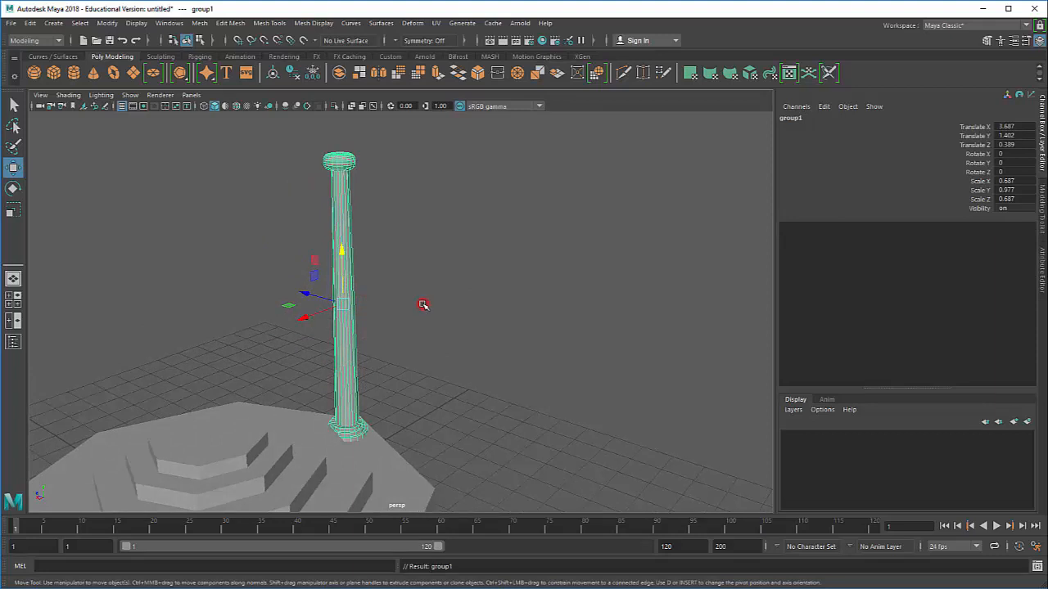
left_click(423, 304)
left_click(339, 302)
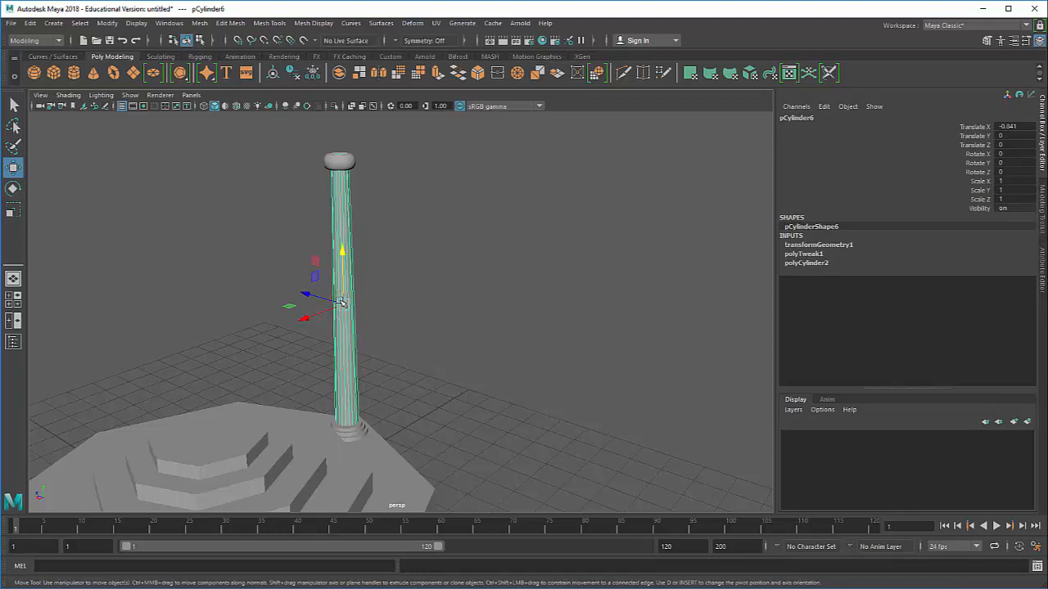
key("Up")
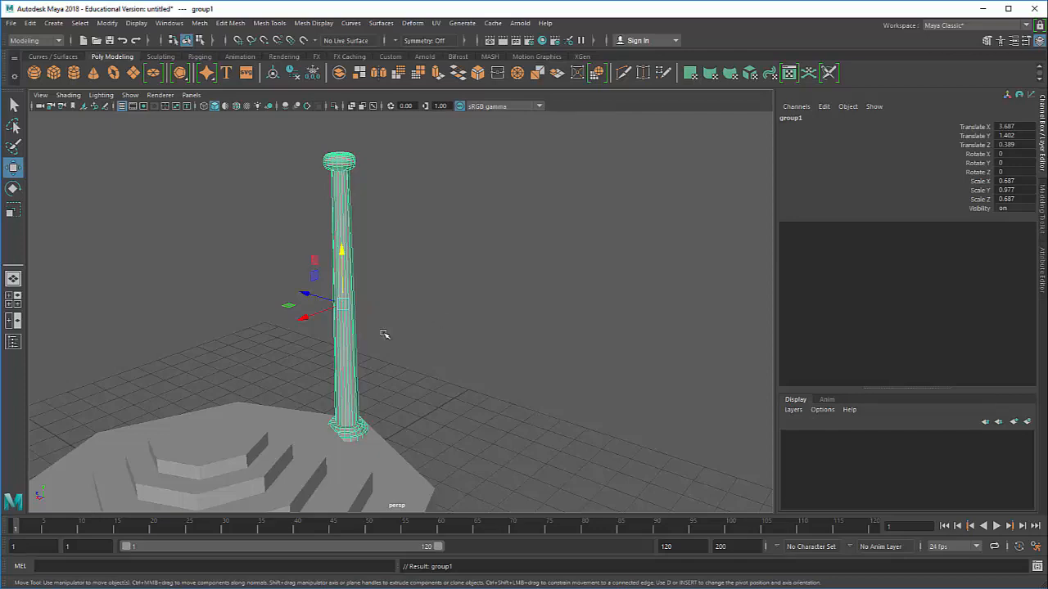
left_click_drag(385, 334, 489, 321, "alt")
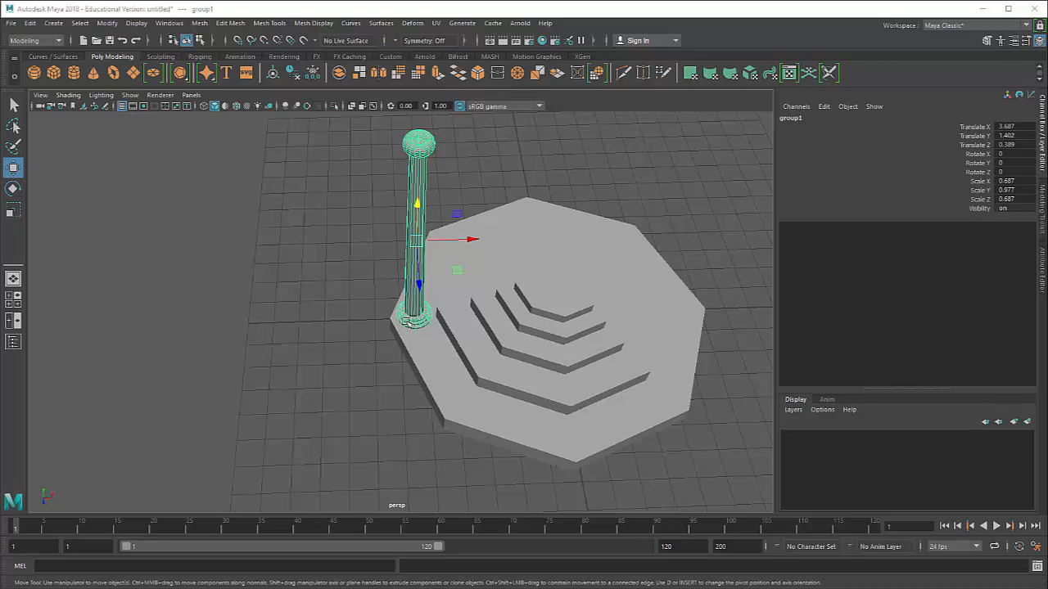
Duplicate the column group and move the copy to the neighboring corner of the lowest tier, at about X 5.222 and Z 4.215
left_click_drag(419, 284, 494, 357)
key("ctrl+z")
key("ctrl+d")
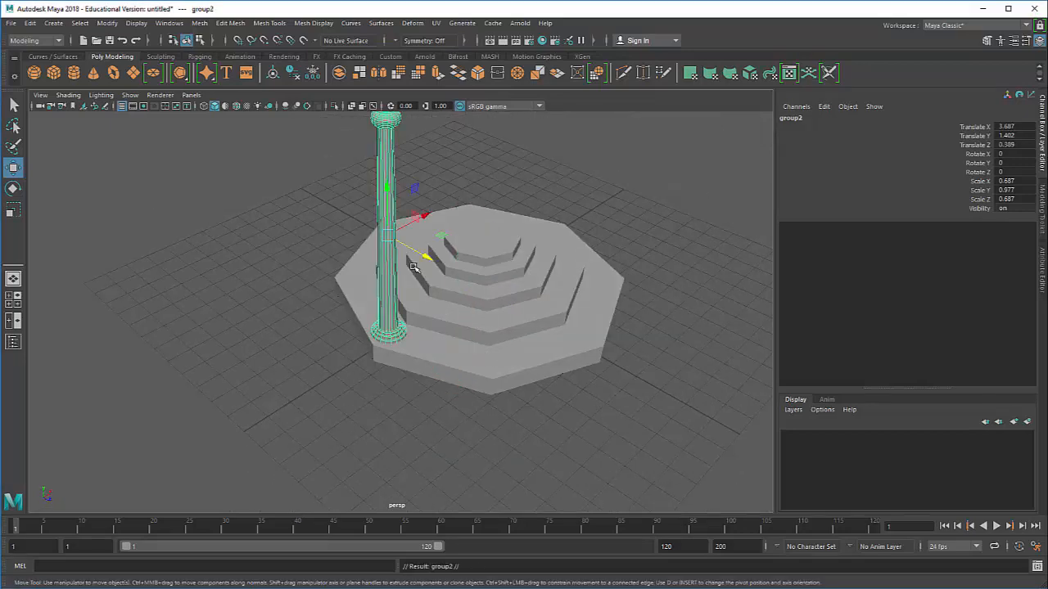
left_click_drag(415, 253, 482, 302)
left_click_drag(469, 334, 415, 353, "alt")
left_click_drag(459, 307, 516, 318)
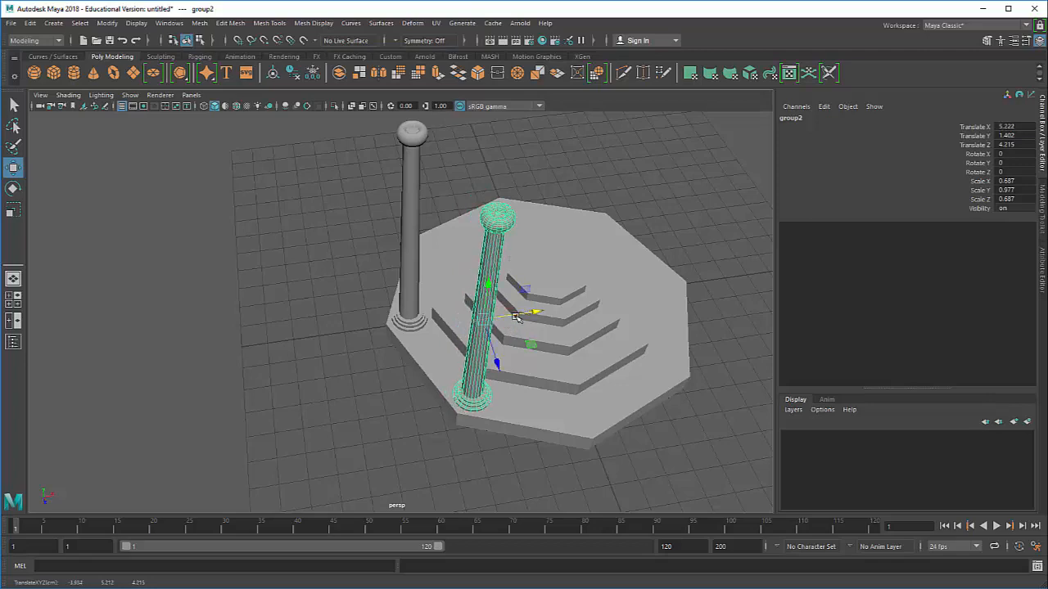
key("shift+d")
key("ctrl+z")
Move the pivot of the duplicated column to the center of the octagonal tiers
left_click_drag(463, 362, 412, 350, "alt")
middle_click_drag(472, 345, 393, 290, "alt")
left_click_drag(400, 295, 425, 321, "alt")
left_click_drag(488, 272, 451, 281, "alt")
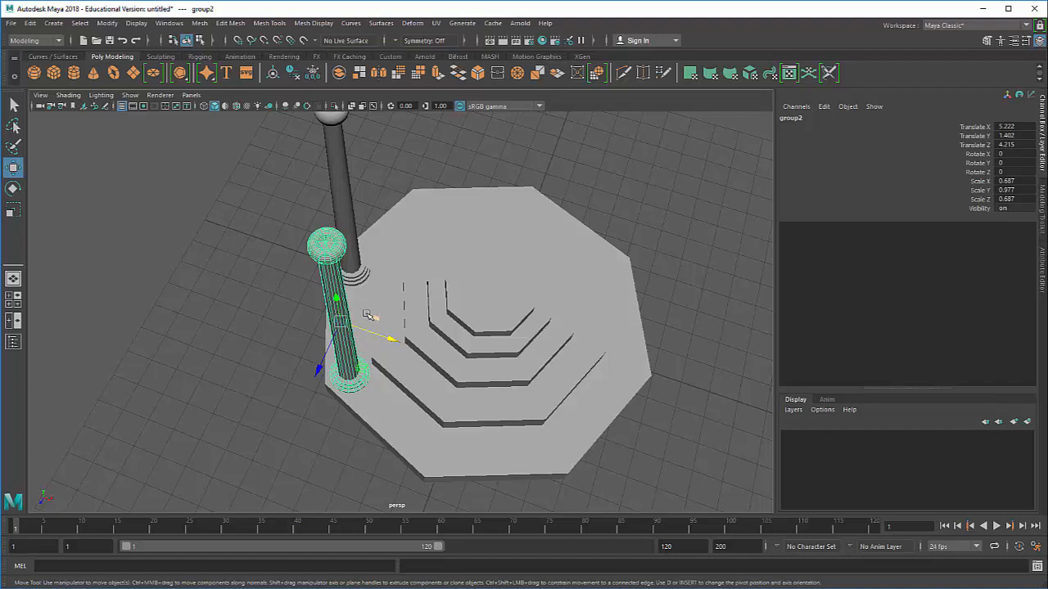
key("d")
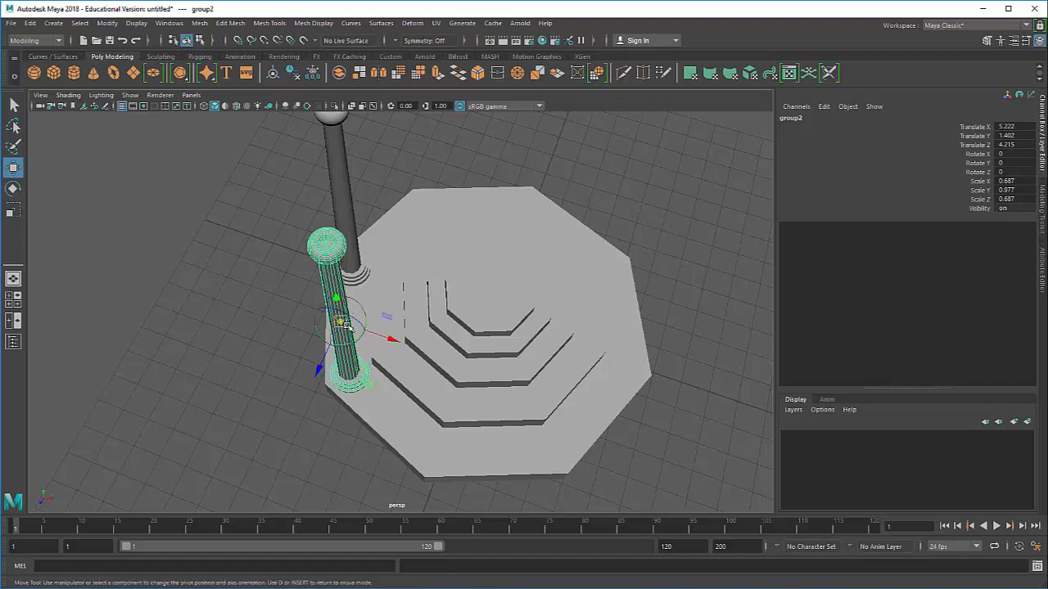
left_click_drag(423, 354, 414, 358, "alt")
left_click_drag(292, 365, 337, 312)
left_click_drag(407, 305, 530, 353)
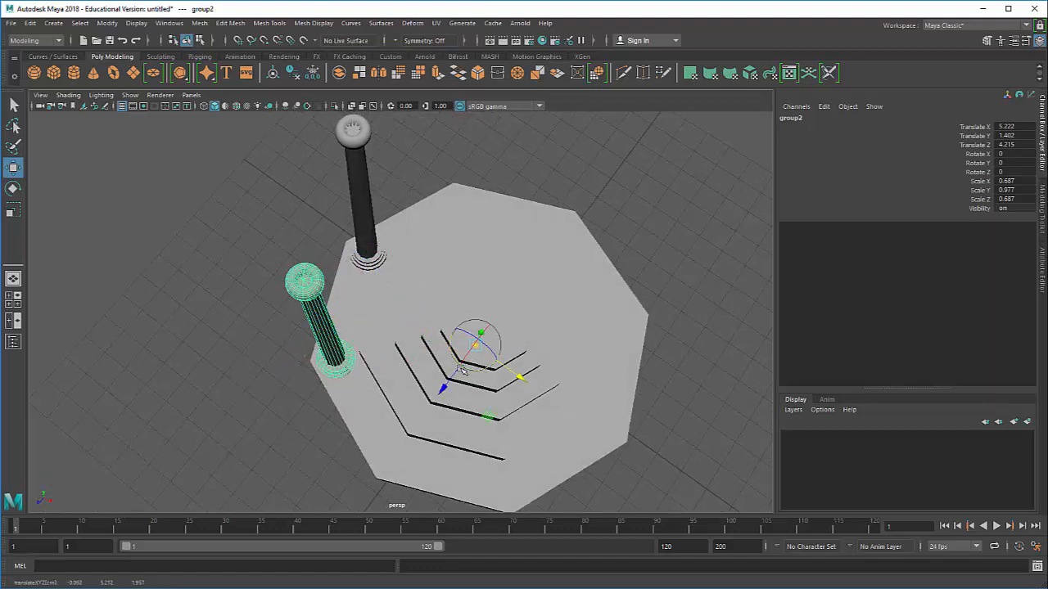
left_click_drag(456, 374, 515, 348)
key("Insert")
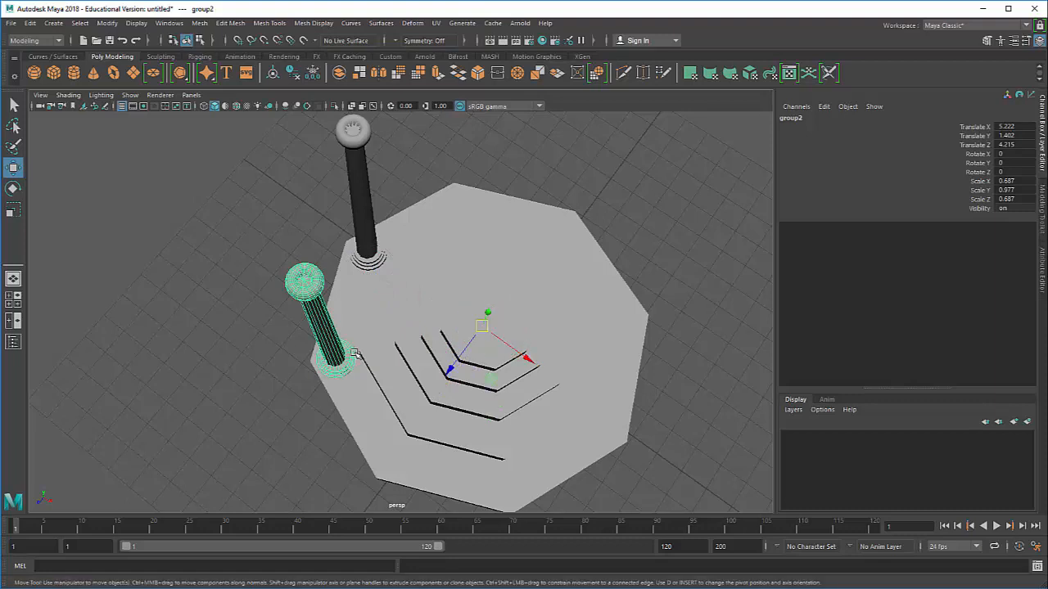
Duplicate the second column, rotate the copy about 49.445° around Y and shift it to about X 5.402 and Z 3.854
key("ctrl+d")
key("e")
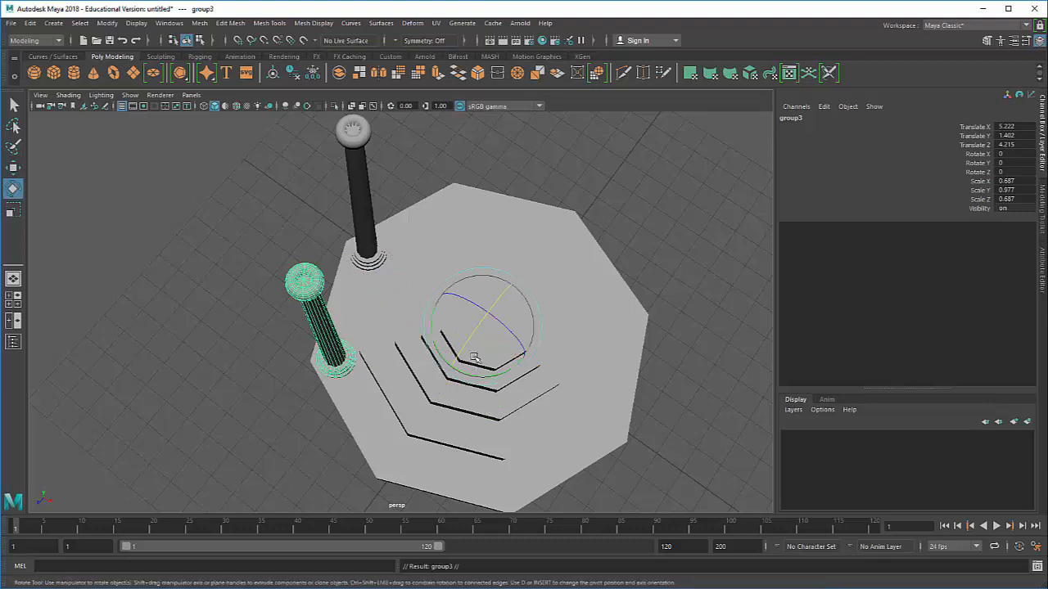
left_click_drag(466, 375, 494, 401)
key("w")
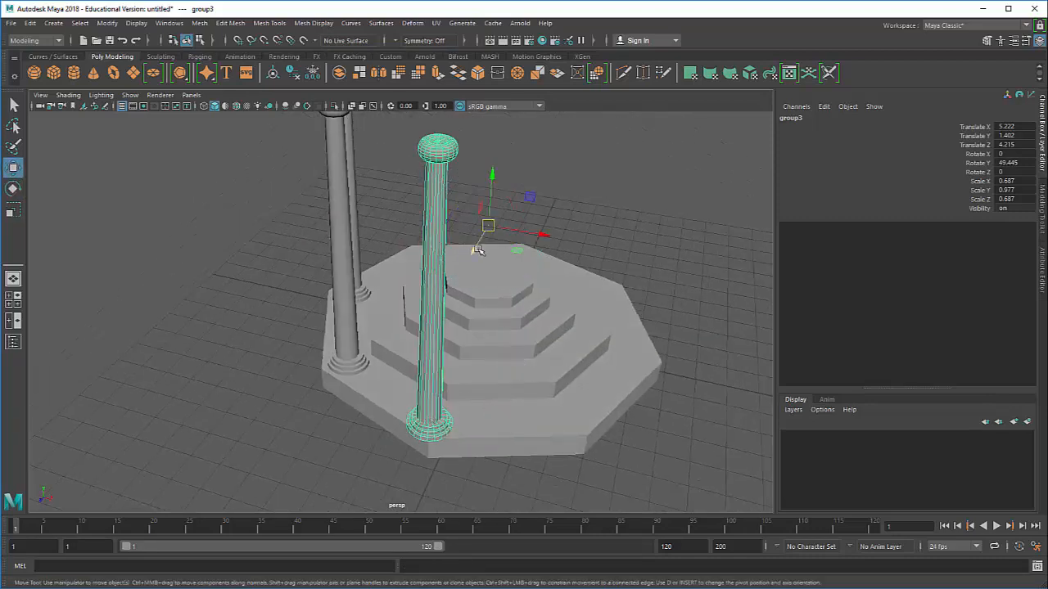
left_click_drag(478, 250, 525, 230)
Center the third column's pivot and place duplicates on the remaining corners of the lowest tier, the first at about X 9.559, Z 2.839
left_click(113, 25)
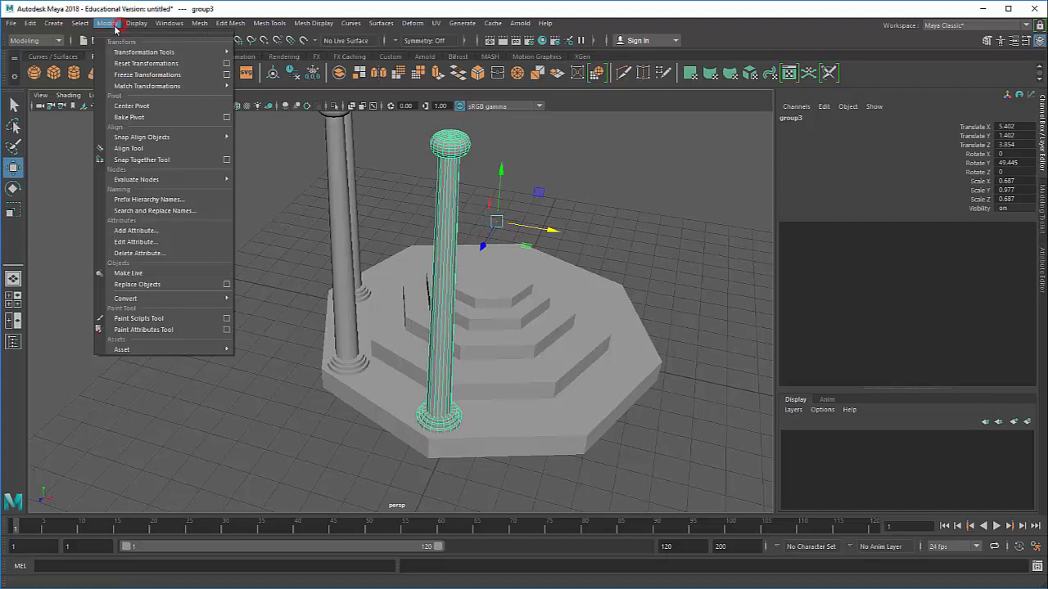
left_click(131, 107)
left_click_drag(511, 343, 443, 347, "alt")
key("ctrl+d")
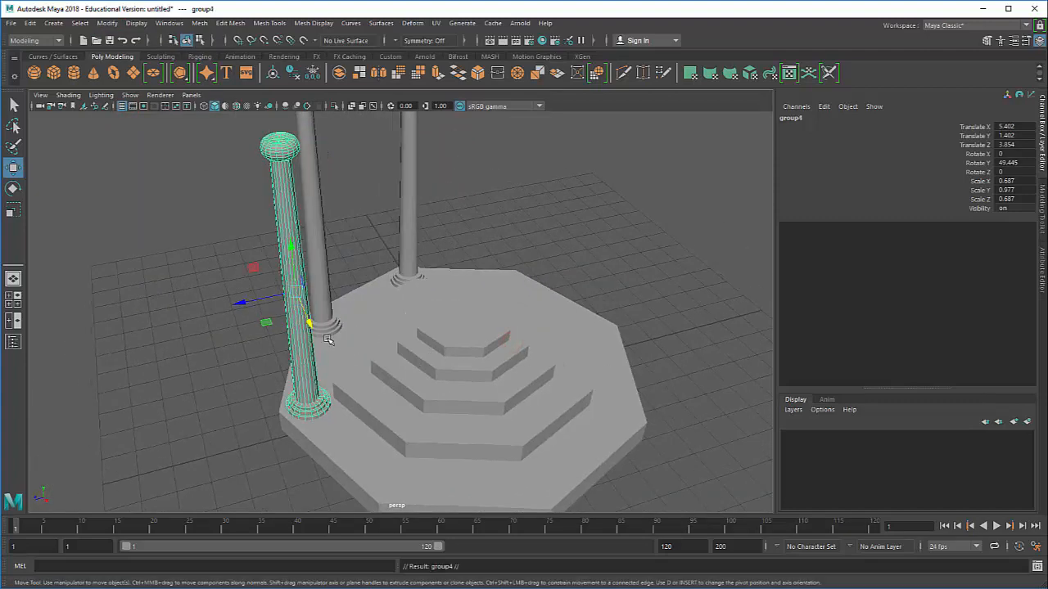
middle_click_drag(401, 350, 379, 305, "alt")
left_click_drag(280, 265, 350, 348)
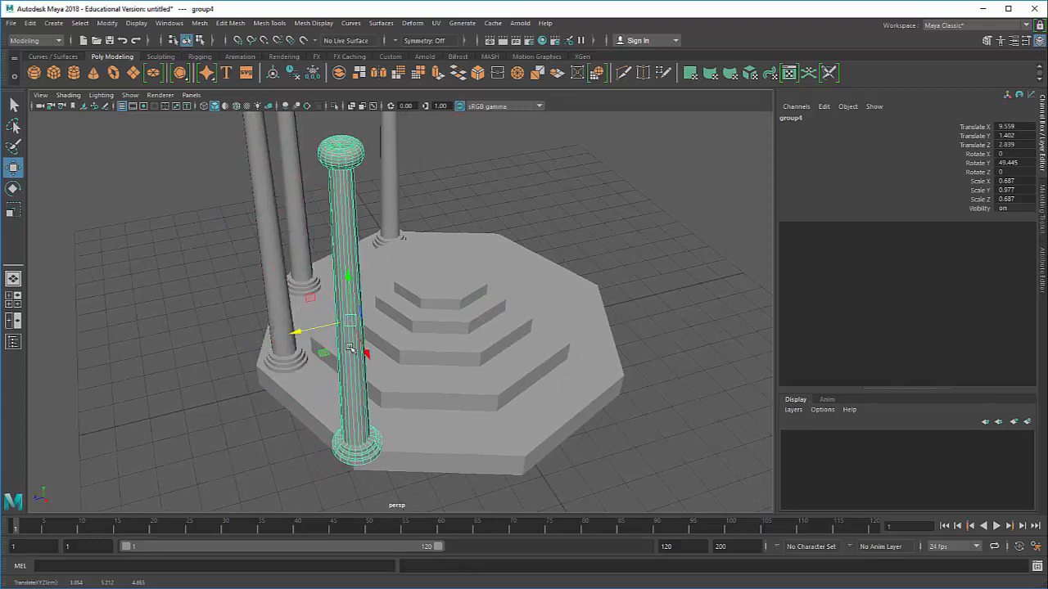
middle_click_drag(363, 349, 333, 317)
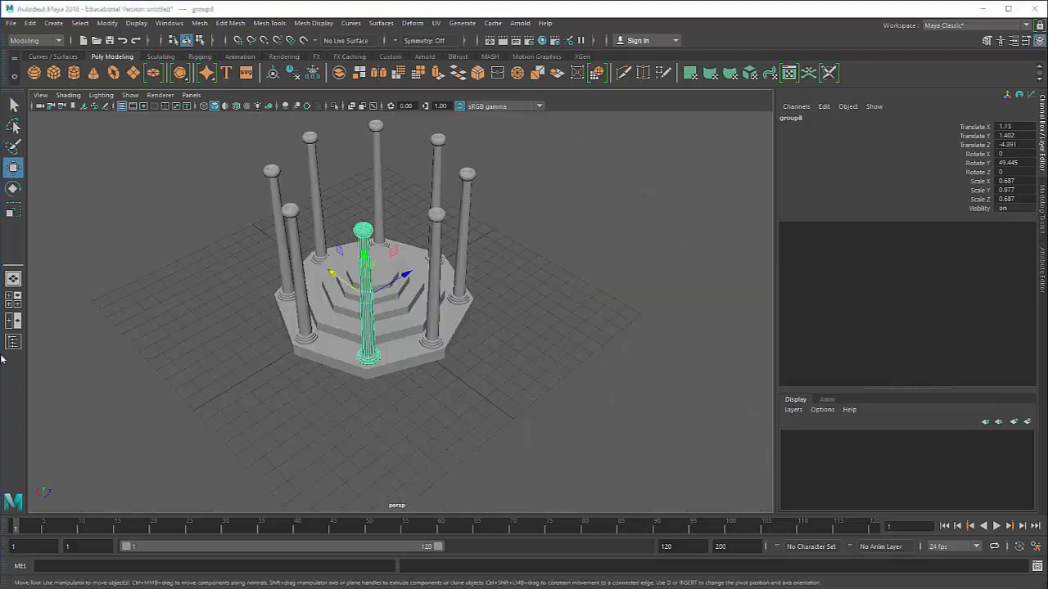
Create a polygon cylinder, raise it to about Translate Y 10.556 and scale it uniformly to about 5.475
mouse_move(354, 347)
left_mouse_down("alt")
mouse_move(306, 343)
mouse_move(288, 313)
mouse_move(320, 318)
mouse_move(352, 349)
left_mouse_up("alt")
scroll(352, 348, "up", 3)
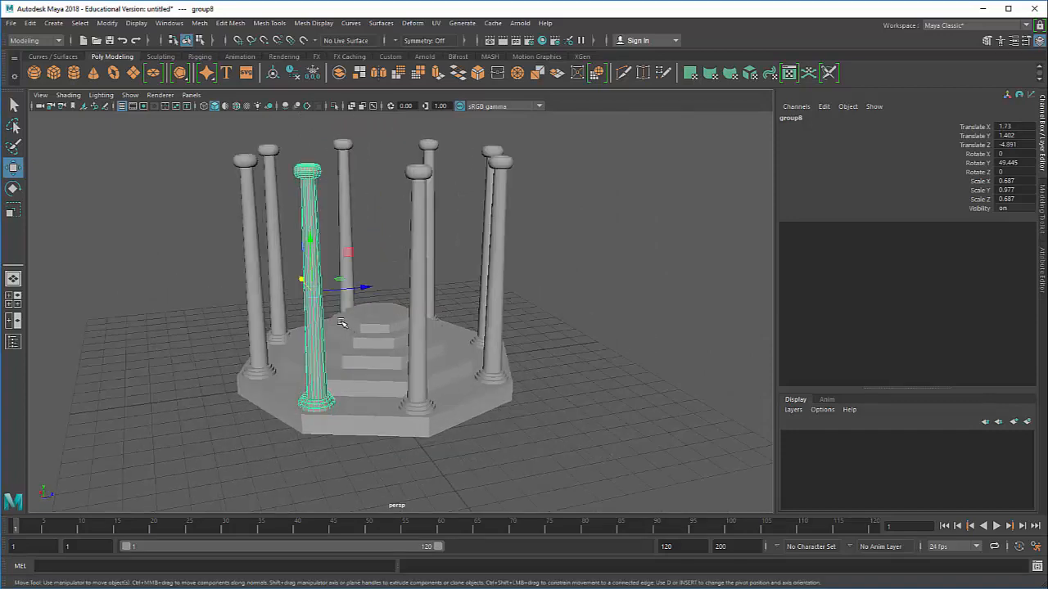
left_click(74, 73)
left_click_drag(362, 326, 604, 86)
key("r")
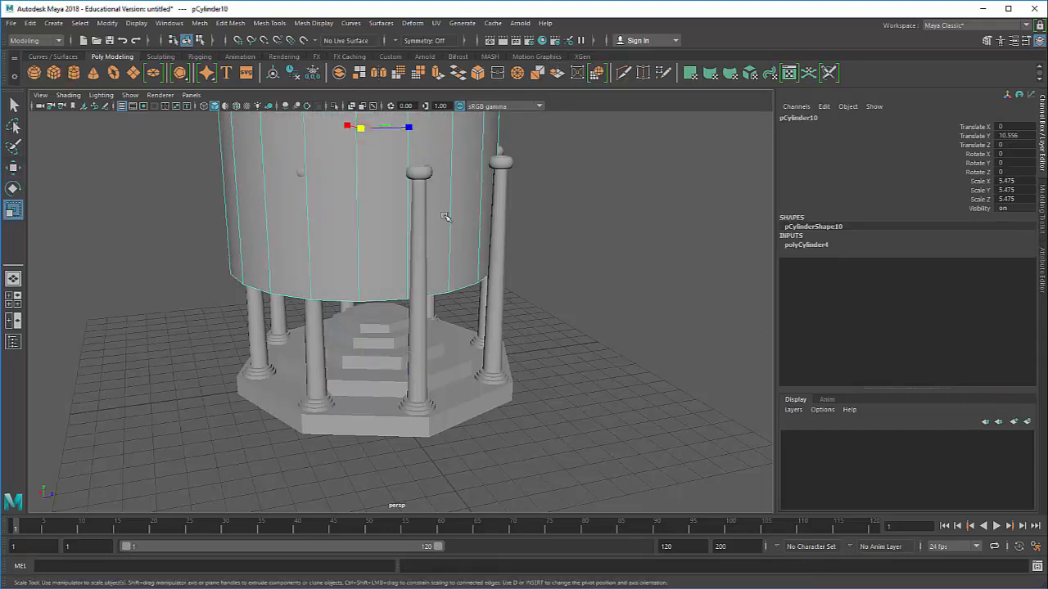
Flatten the large cylinder into a thin disc with Scale Y about 0.242
left_click_drag(445, 217, 445, 293, "alt")
scroll(364, 156, "down", 3)
key("w")
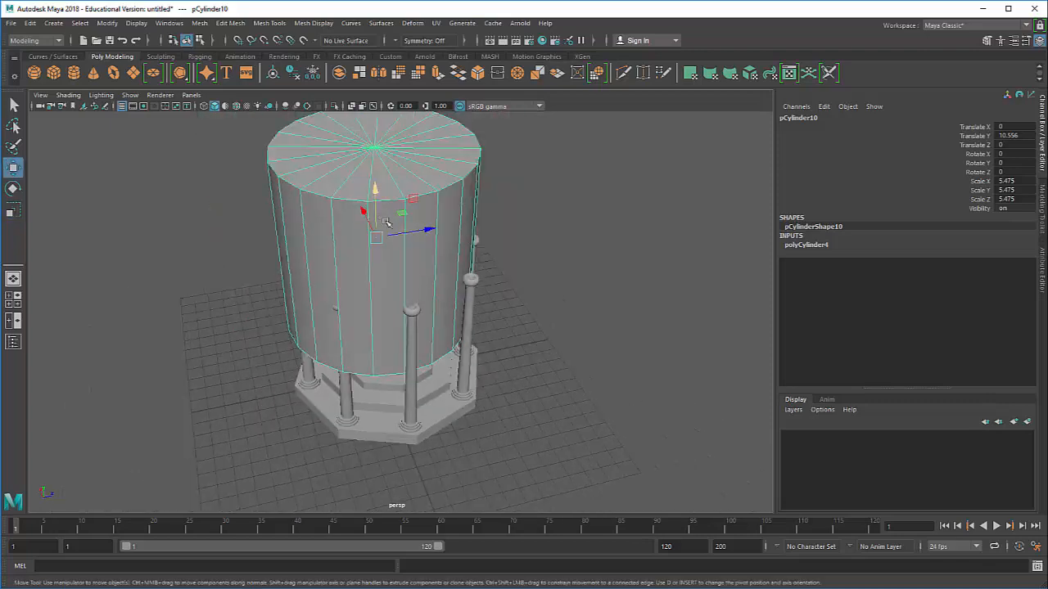
key("e")
key("r")
left_click_drag(376, 194, 385, 247)
Using the top view, center the disc over the columns at about X -0.359, Z 0.519 and enlarge it uniformly to about Scale X 5.993
key("w")
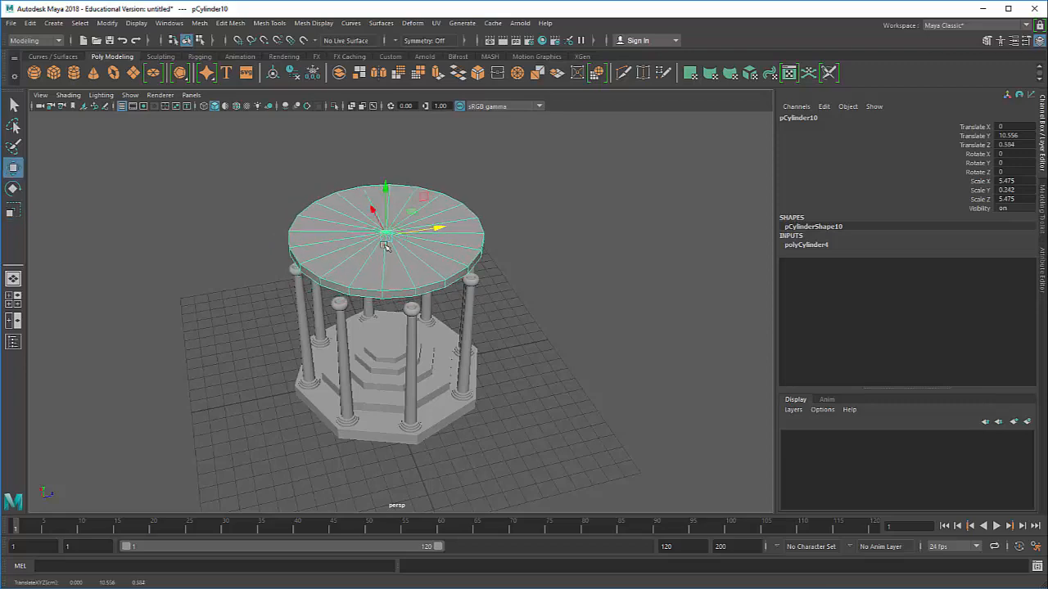
left_click_drag(304, 351, 383, 372, "alt")
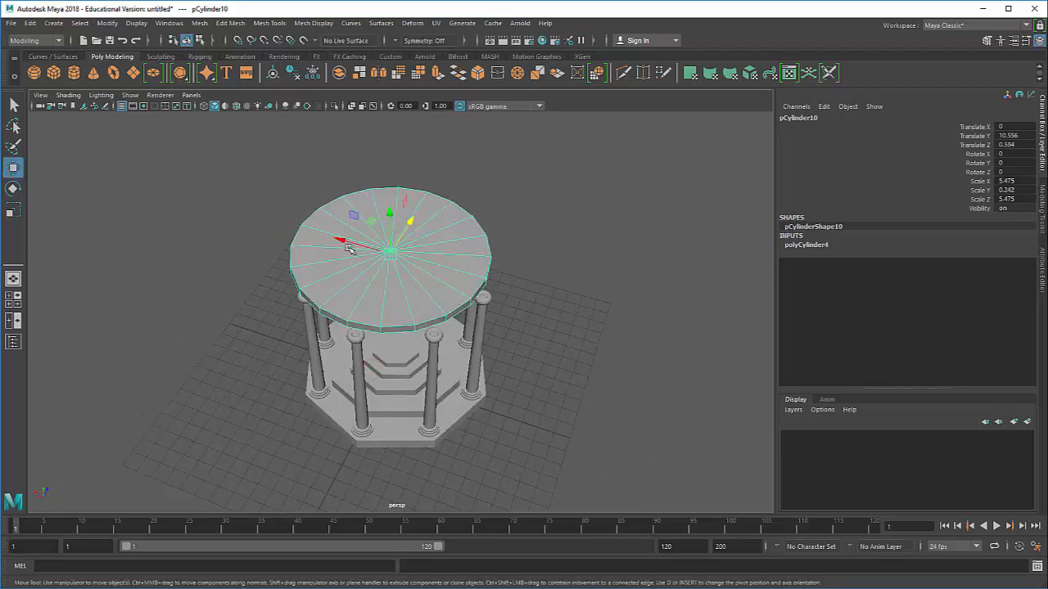
left_click_drag(355, 245, 407, 252)
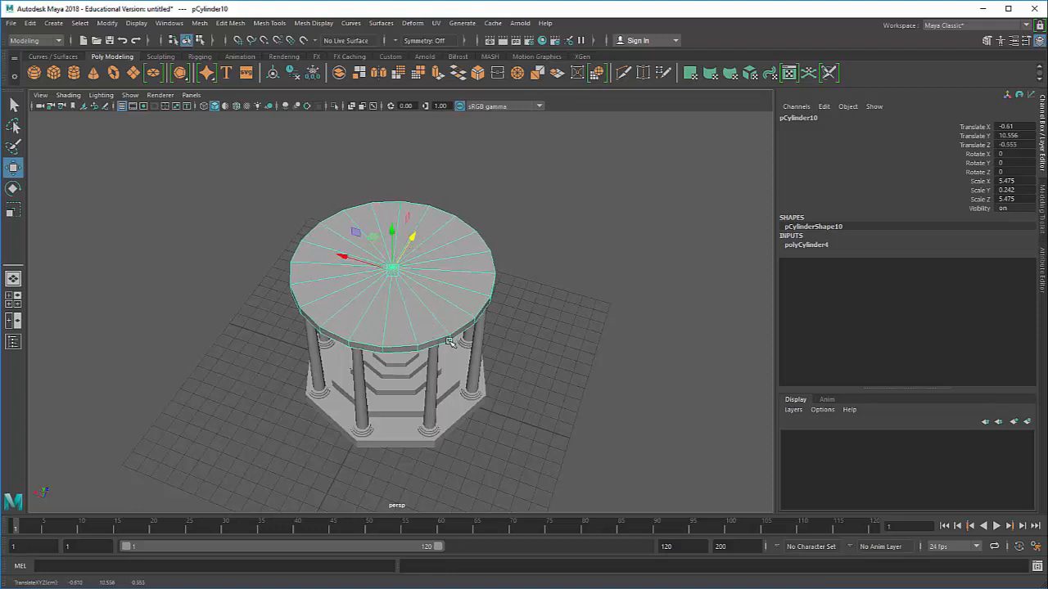
key("space")
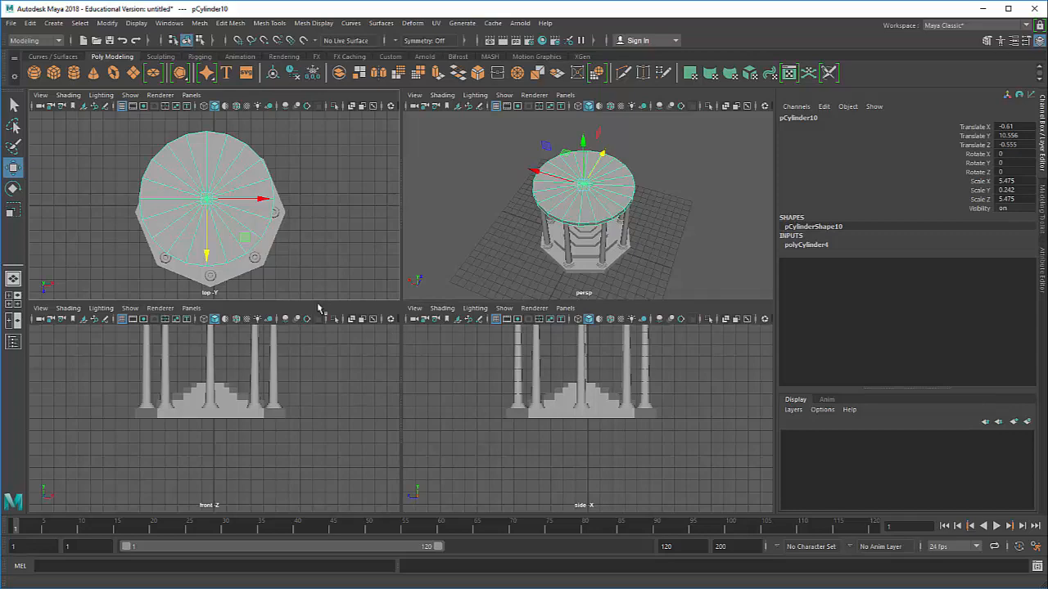
key("space")
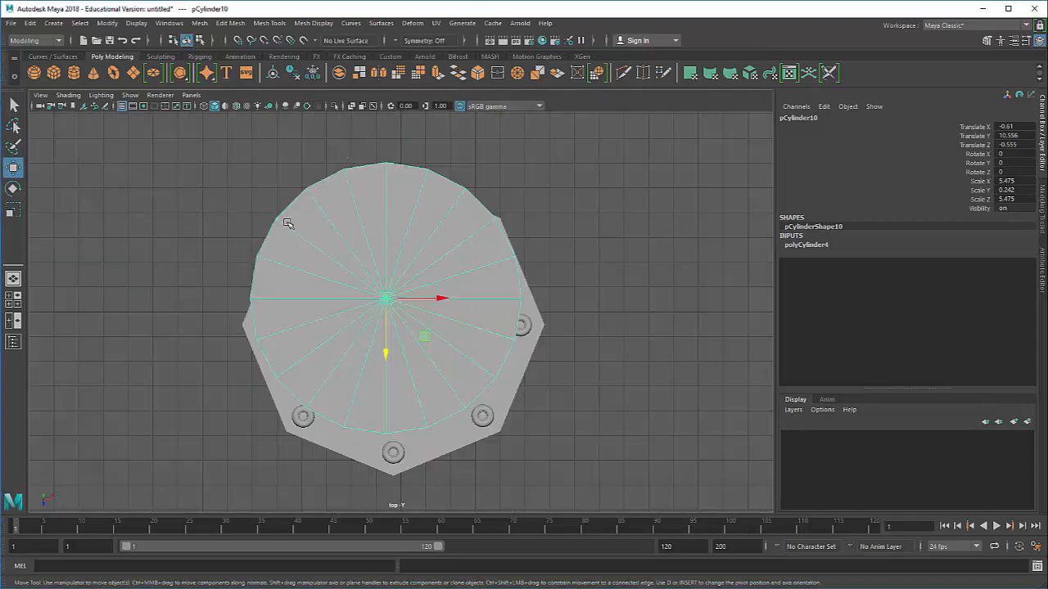
key("space")
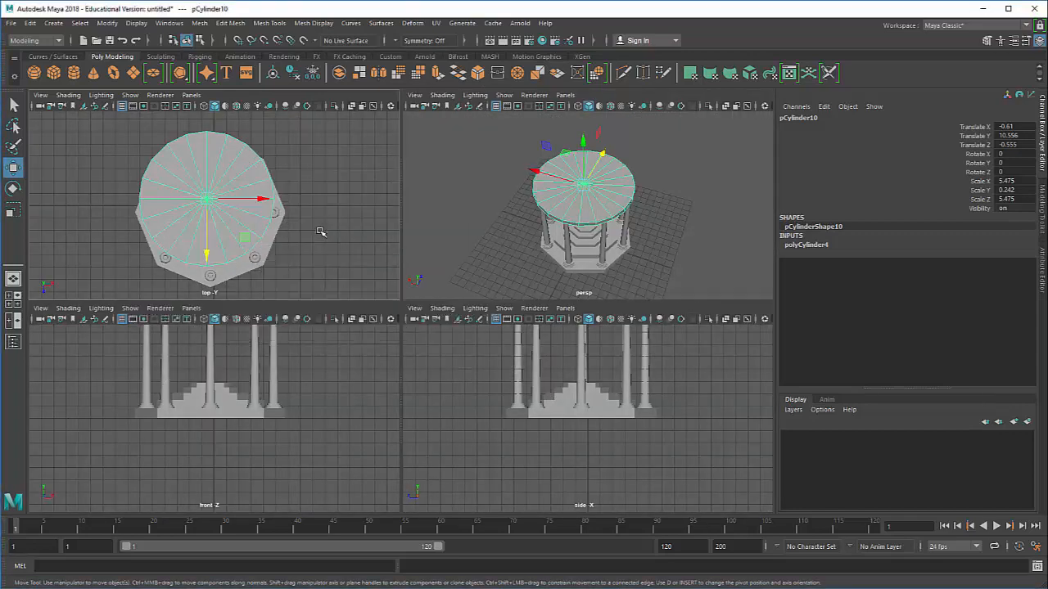
key("space")
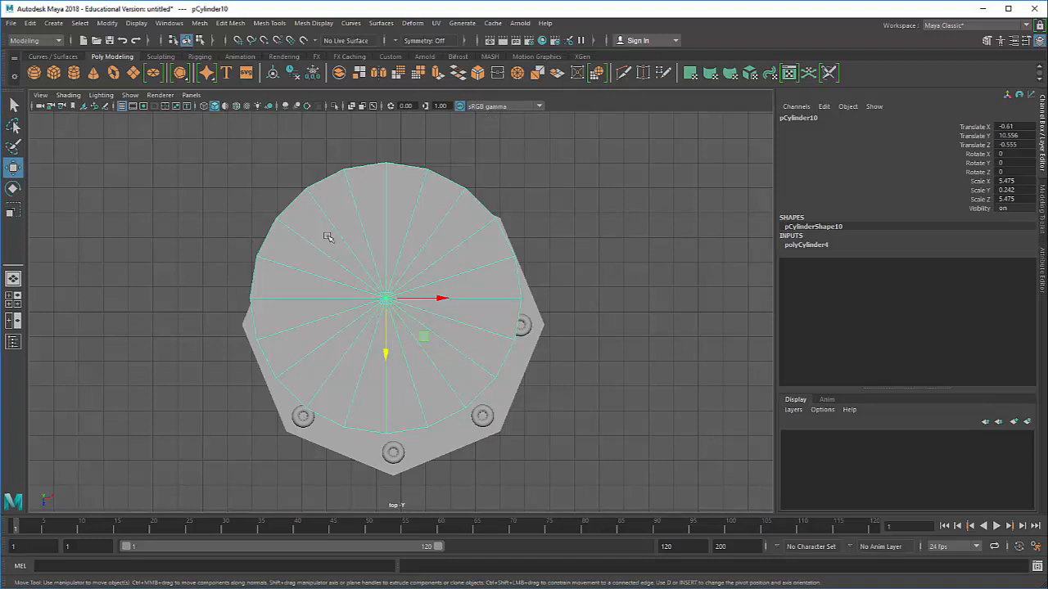
left_click_drag(591, 311, 517, 272, "alt")
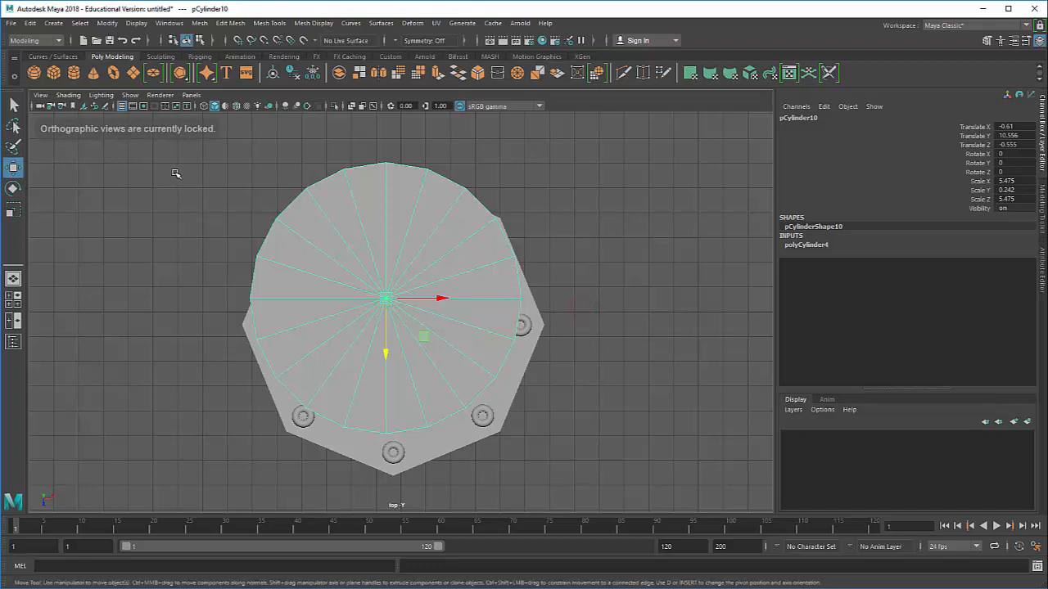
left_click_drag(387, 344, 412, 318)
key("e")
key("r")
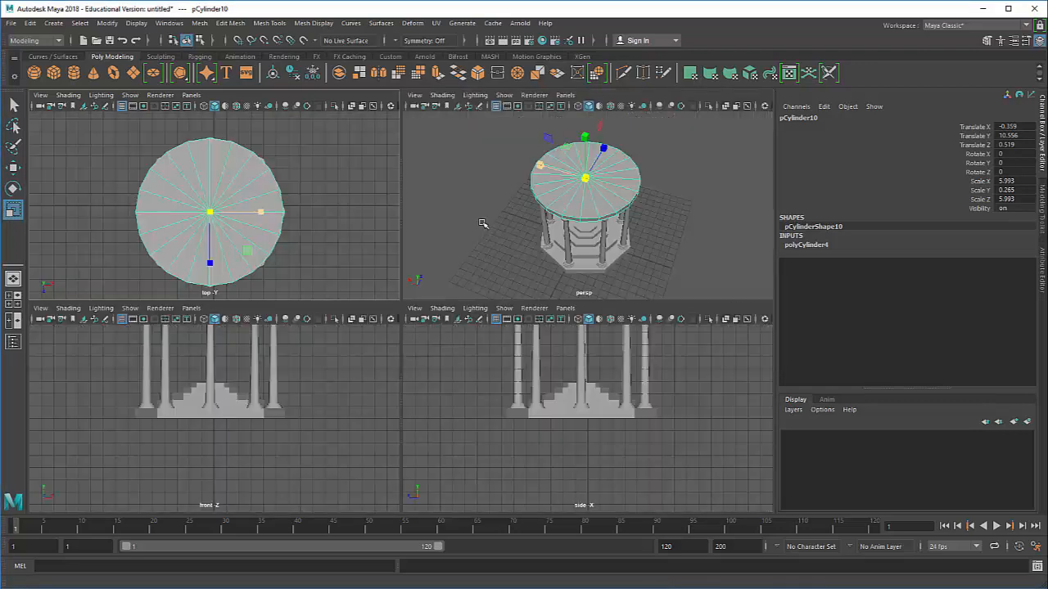
Lower the disc onto the column capitals at about Translate Y 9.792 and deselect it
key("space")
left_click_drag(508, 278, 472, 226, "alt")
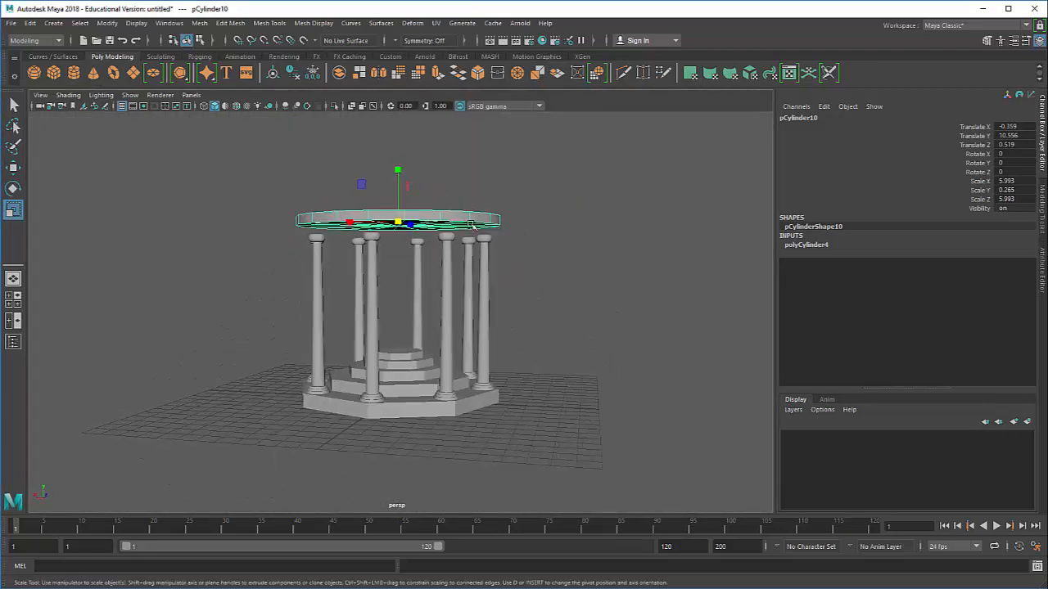
key("w")
left_click_drag(399, 190, 405, 269)
scroll(405, 269, "down", 5)
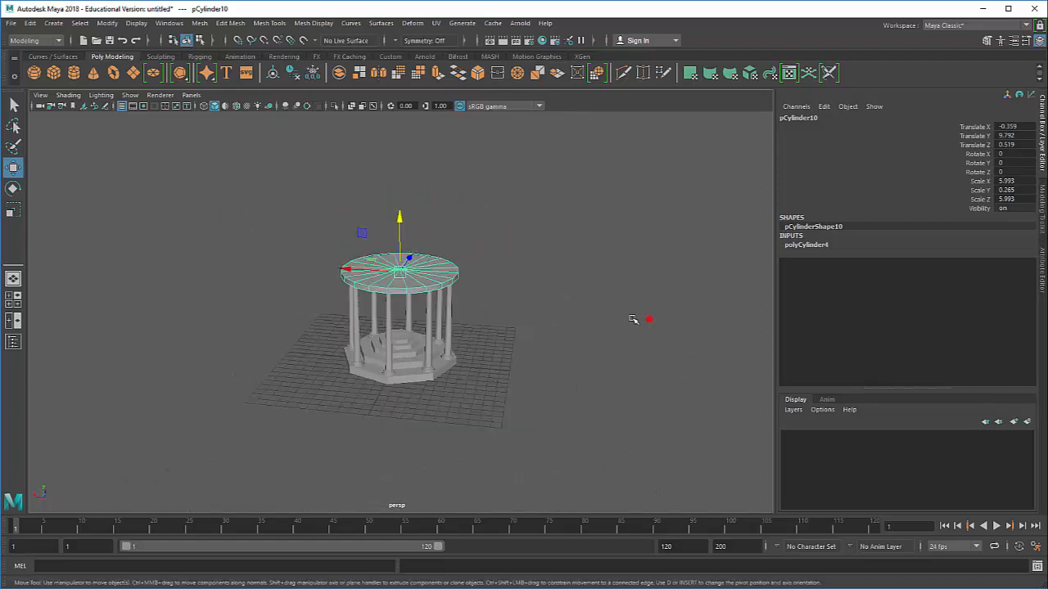
left_click(637, 319)
Create a polygon sphere, place it beside the pavilion at about X -18.882, Y 8.976 and scale it uniformly to about 6.705
left_click_drag(646, 317, 426, 260, "alt")
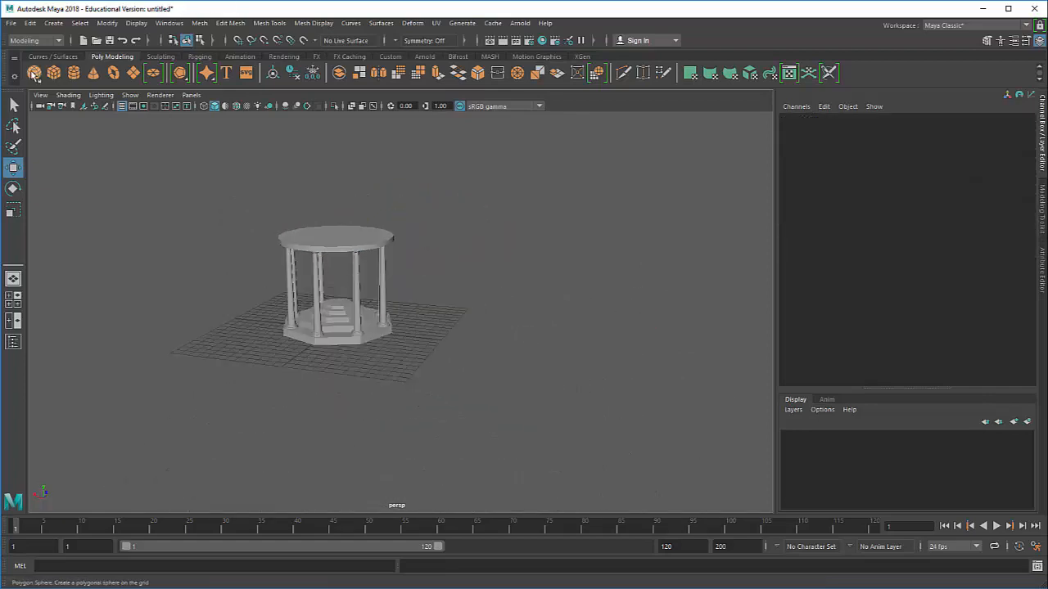
left_click(34, 73)
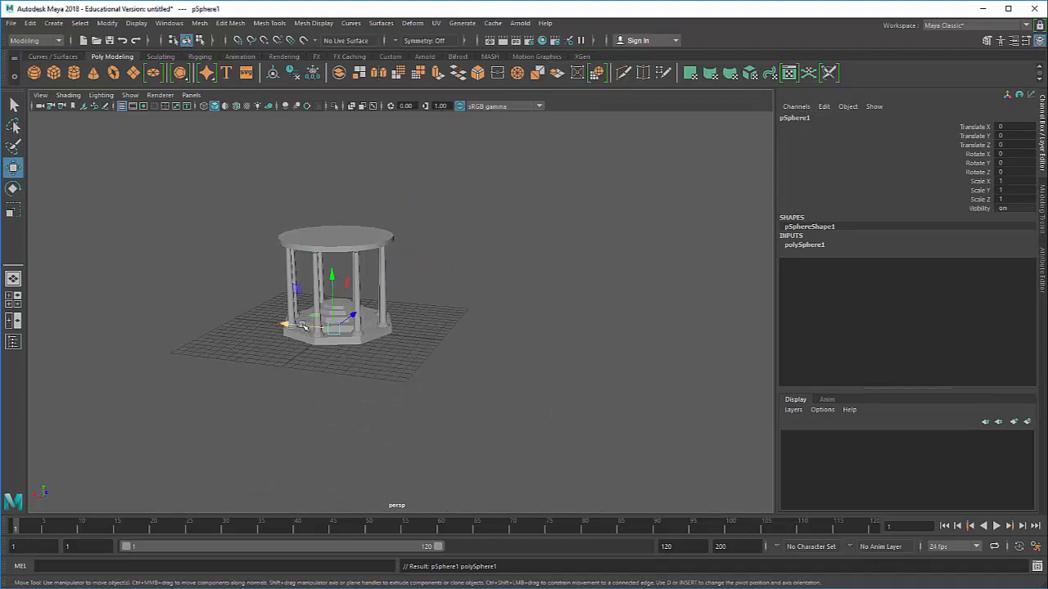
left_click_drag(303, 325, 589, 304)
key("e")
key("r")
key("w")
left_click_drag(489, 335, 520, 256)
key("r")
key("ctrl+z")
Using the front view, select the faces of the sphere's lower half and delete them to leave a dome
right_click(518, 256)
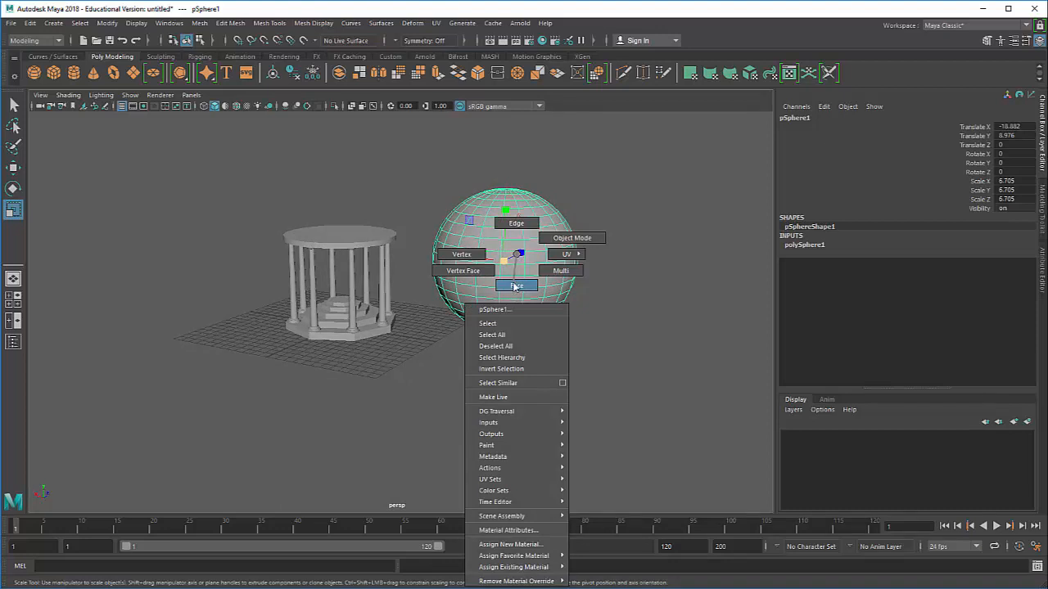
left_click(516, 286)
left_click(485, 276)
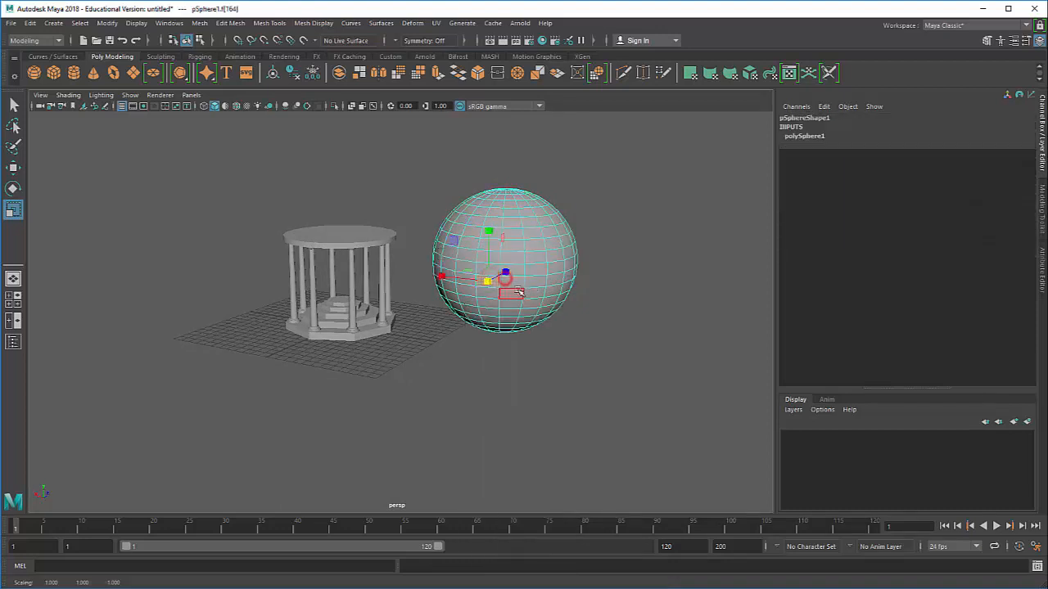
left_click_drag(516, 300, 536, 290, "alt")
left_click_drag(433, 262, 603, 466)
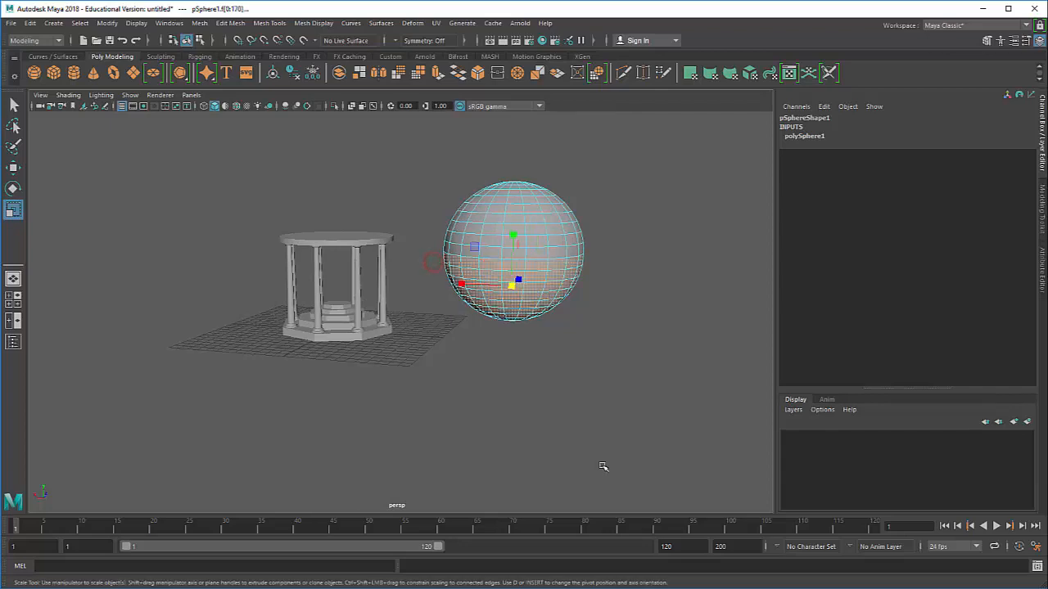
left_click_drag(565, 293, 421, 248, "alt")
scroll(450, 277, "up", 4)
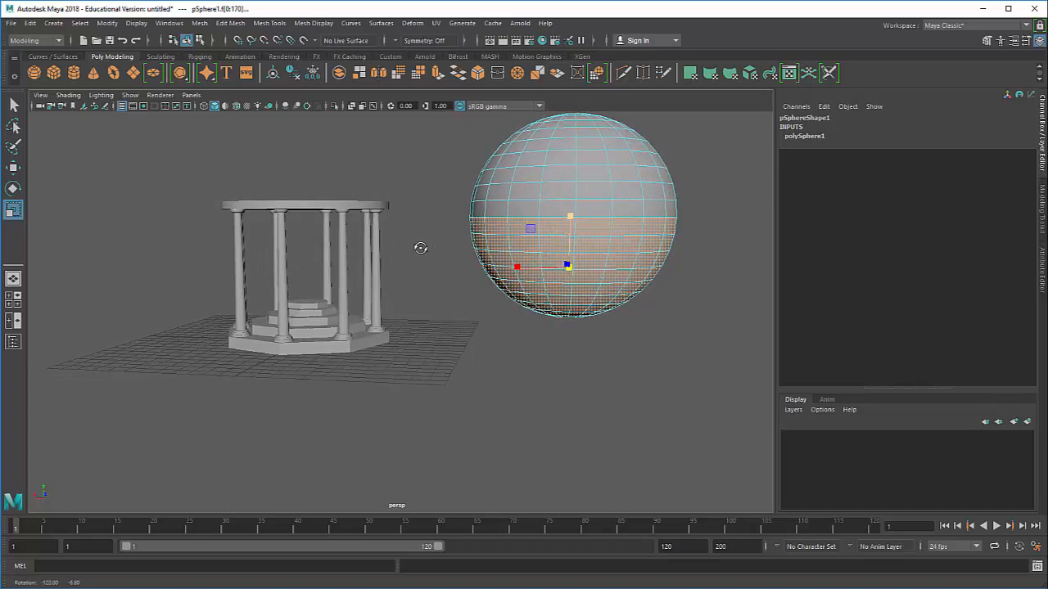
right_click(580, 264)
key("space")
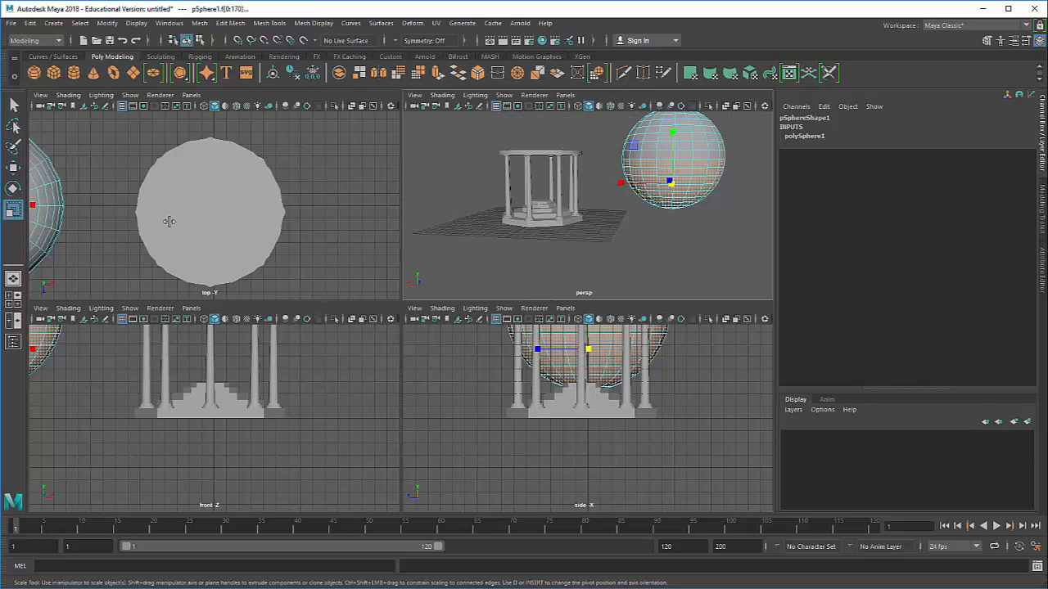
middle_click_drag(168, 221, 271, 188, "alt")
middle_click_drag(89, 414, 233, 419, "alt")
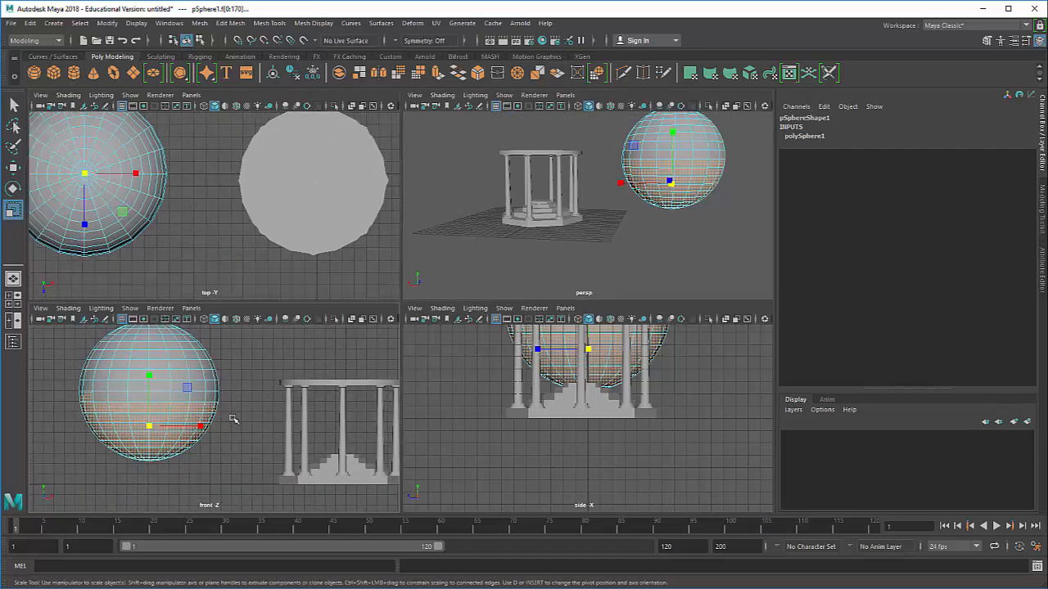
key("space")
left_click_drag(104, 265, 450, 411)
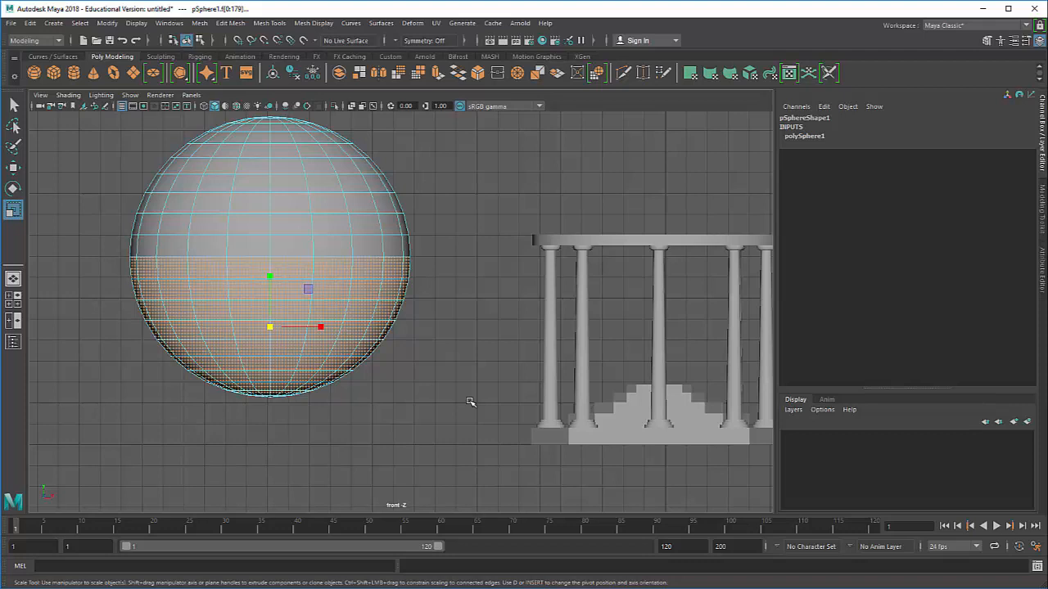
key("Delete")
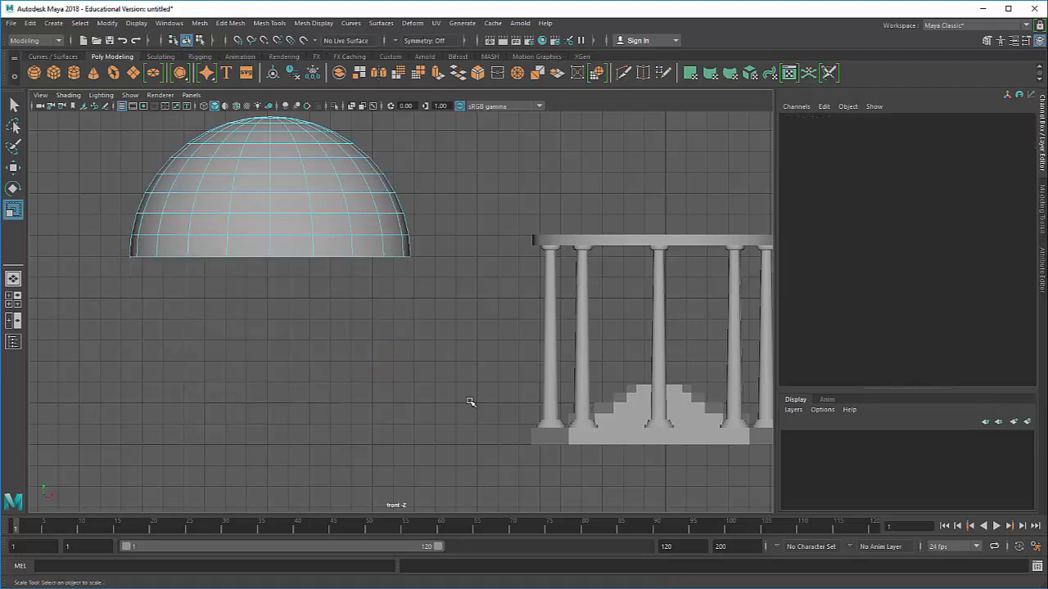
Examine the open underside and interior of the dome in the perspective view
key("space")
key("space")
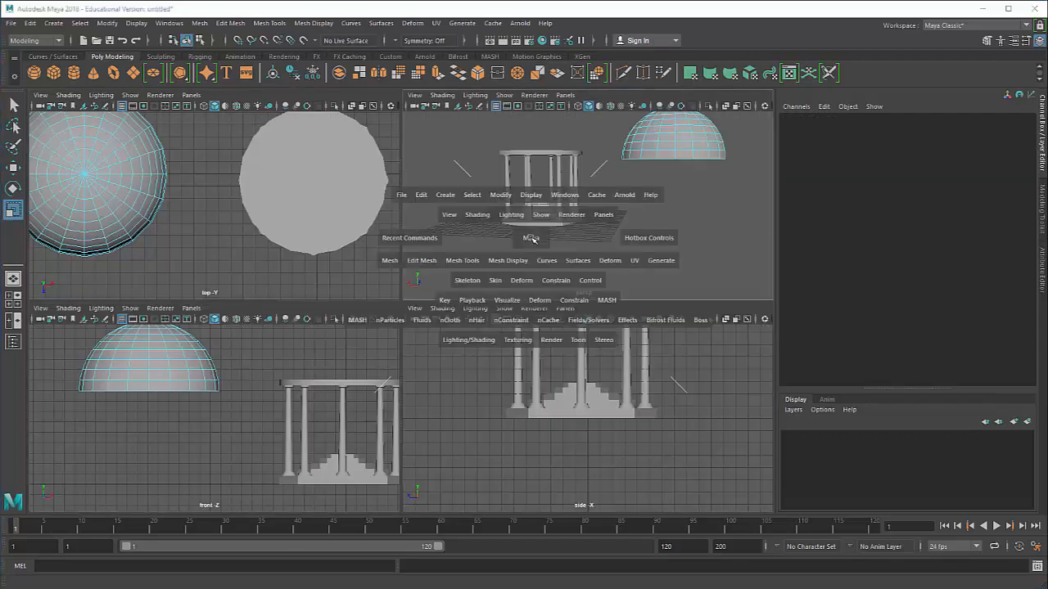
left_click_drag(516, 248, 393, 311, "alt")
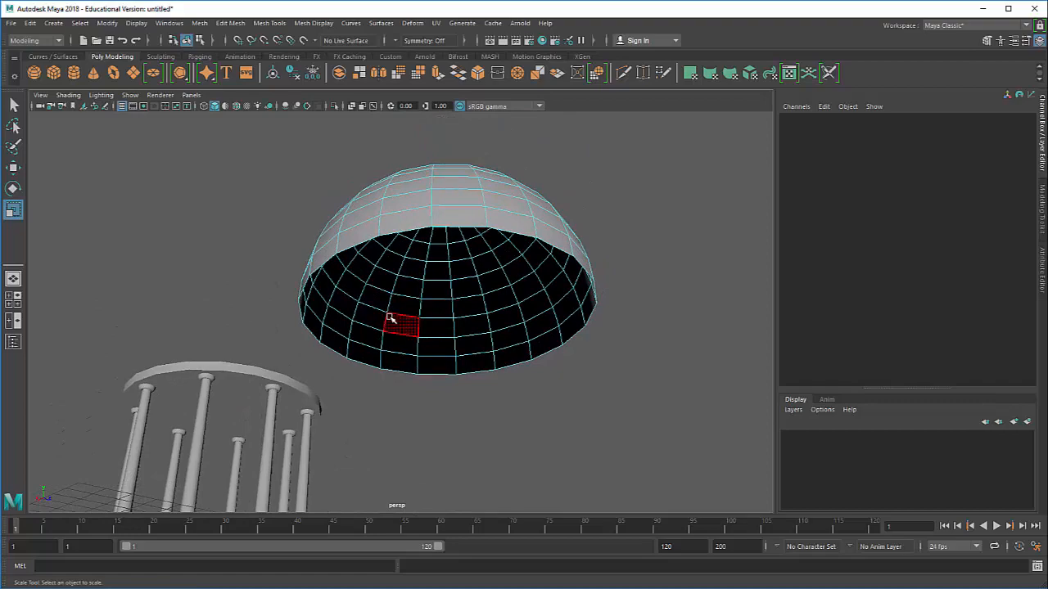
mouse_move(379, 313)
left_mouse_down("alt")
mouse_move(385, 290)
mouse_move(423, 267)
mouse_move(470, 325)
mouse_move(423, 339)
mouse_move(370, 302)
mouse_move(365, 319)
left_mouse_up("alt")
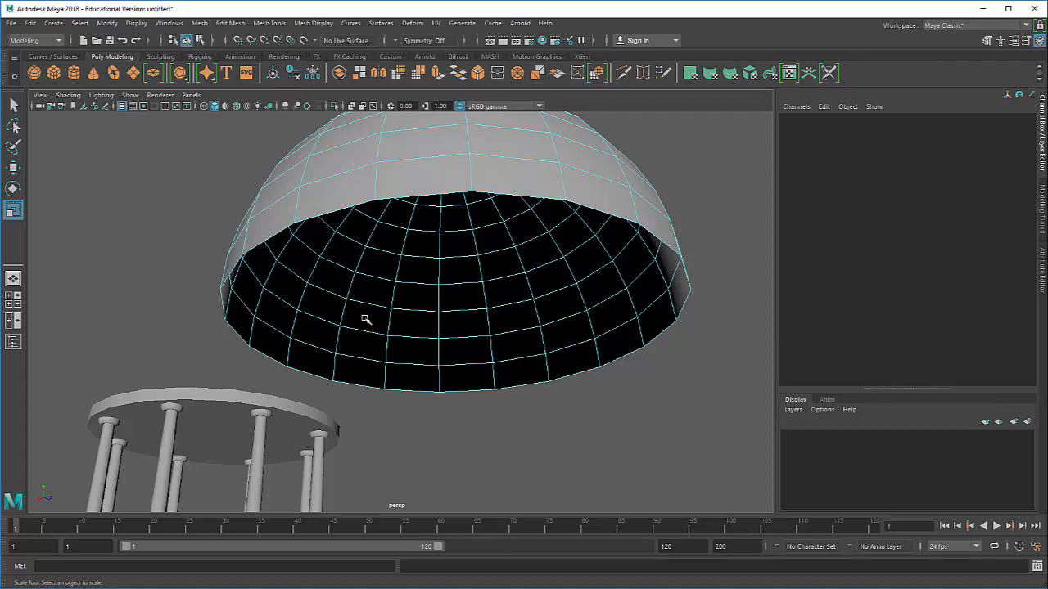
scroll(364, 319, "down", 3)
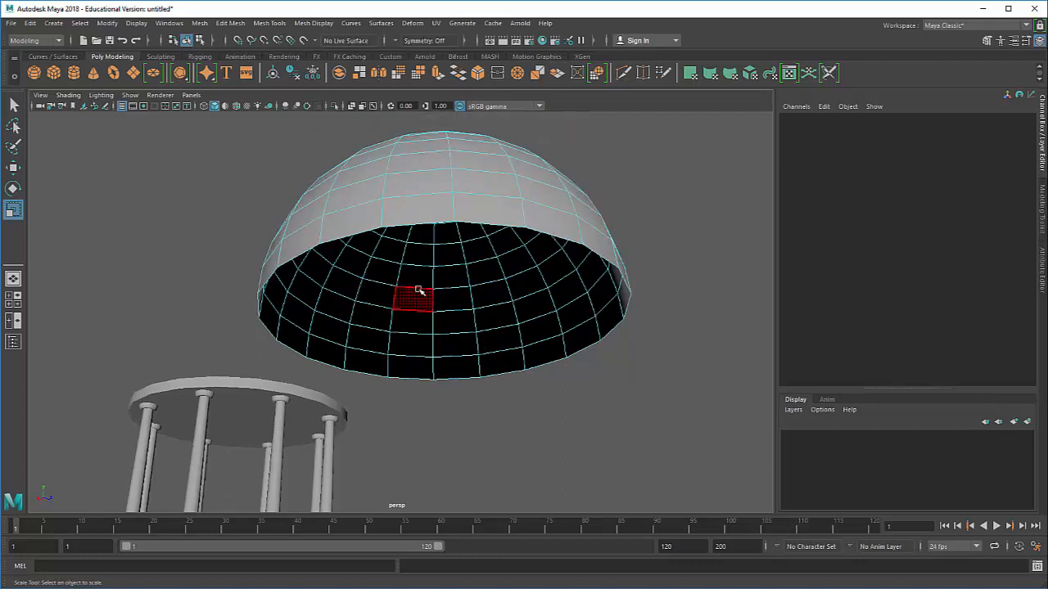
scroll(416, 290, "down", 2)
scroll(415, 290, "up", 1)
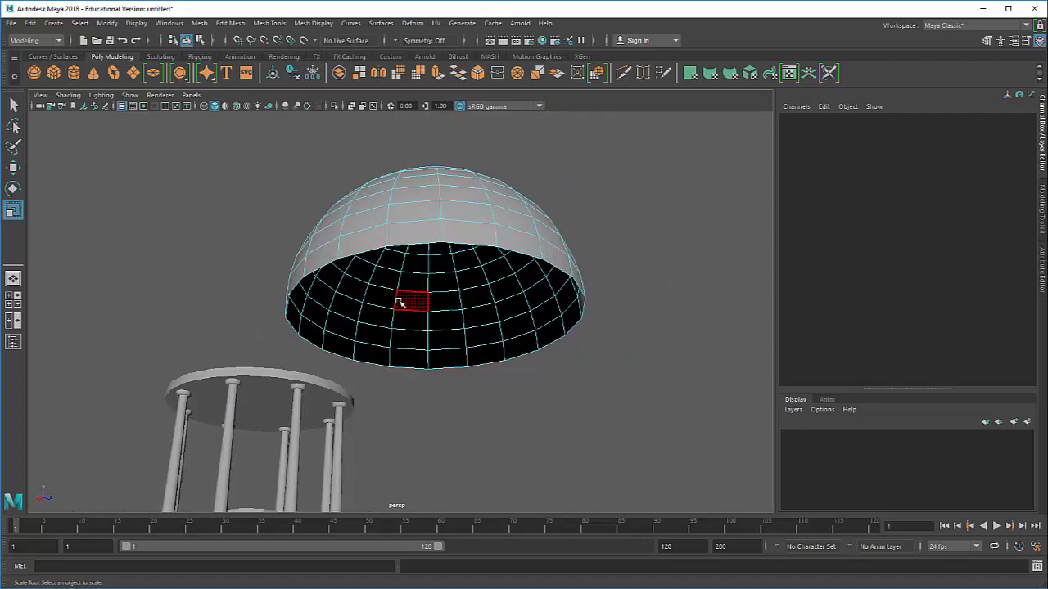
left_click_drag(368, 322, 459, 278, "alt")
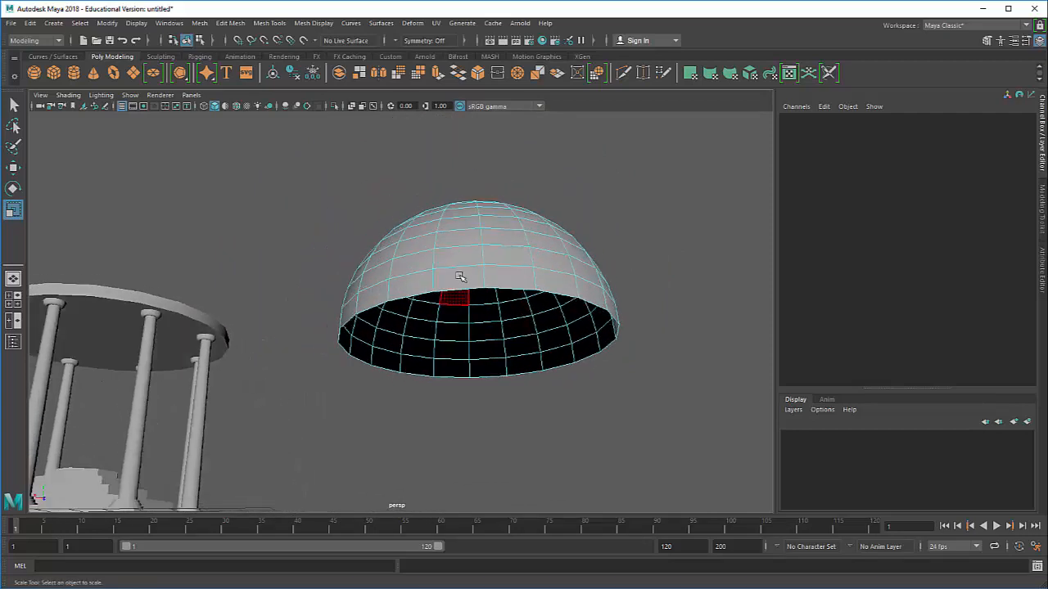
Select the whole dome in object mode and extrude it with a Thickness of 0.8
right_click_drag(463, 272, 514, 249)
left_click(511, 253)
left_click_drag(468, 326, 442, 331, "alt")
key("w")
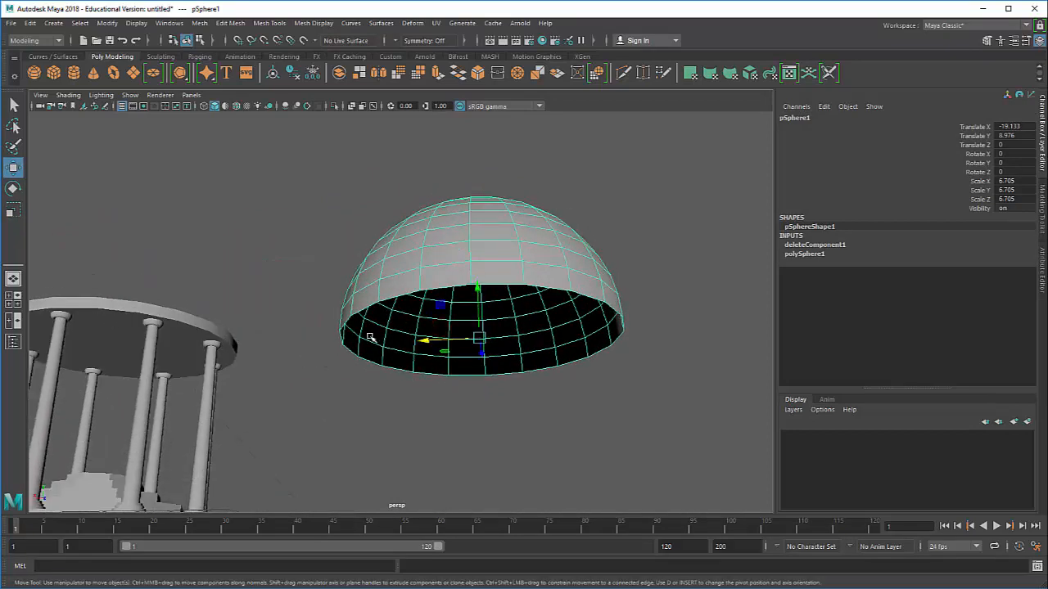
left_click_drag(365, 315, 376, 295, "alt")
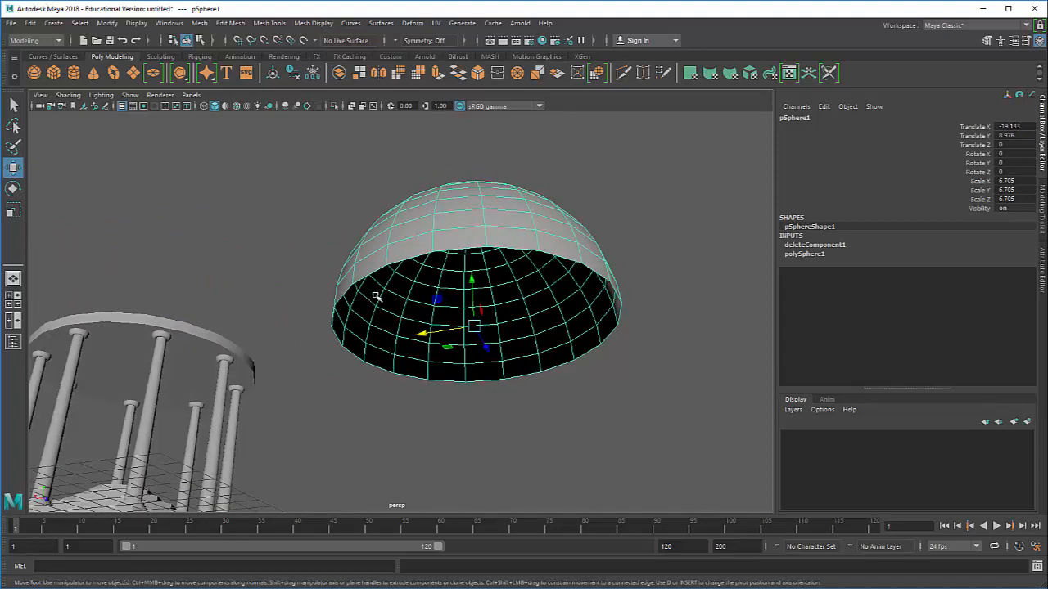
right_click_drag(416, 259, 484, 264)
left_click(452, 281)
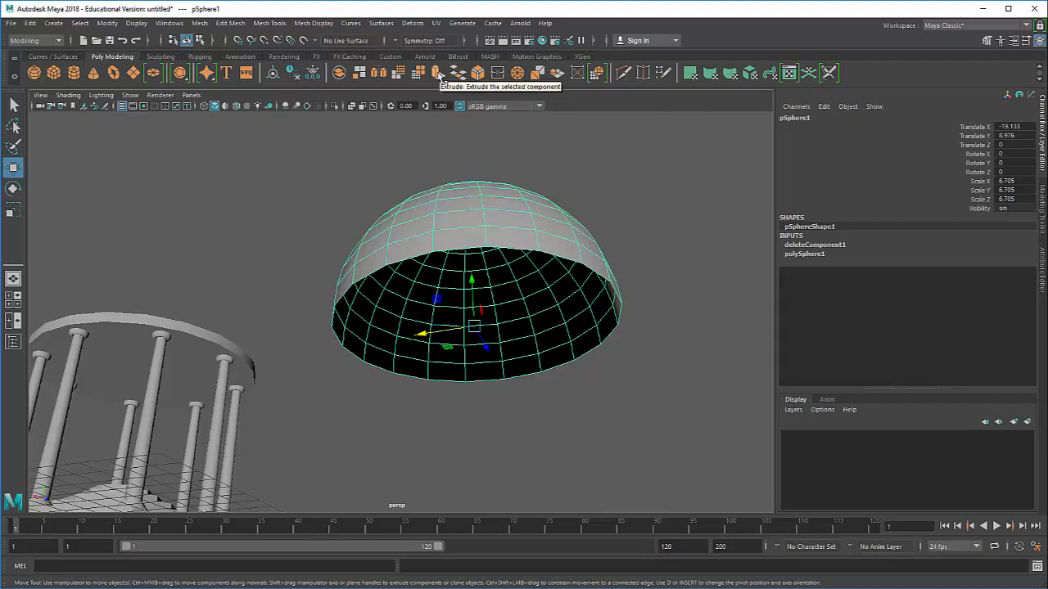
left_click(438, 74)
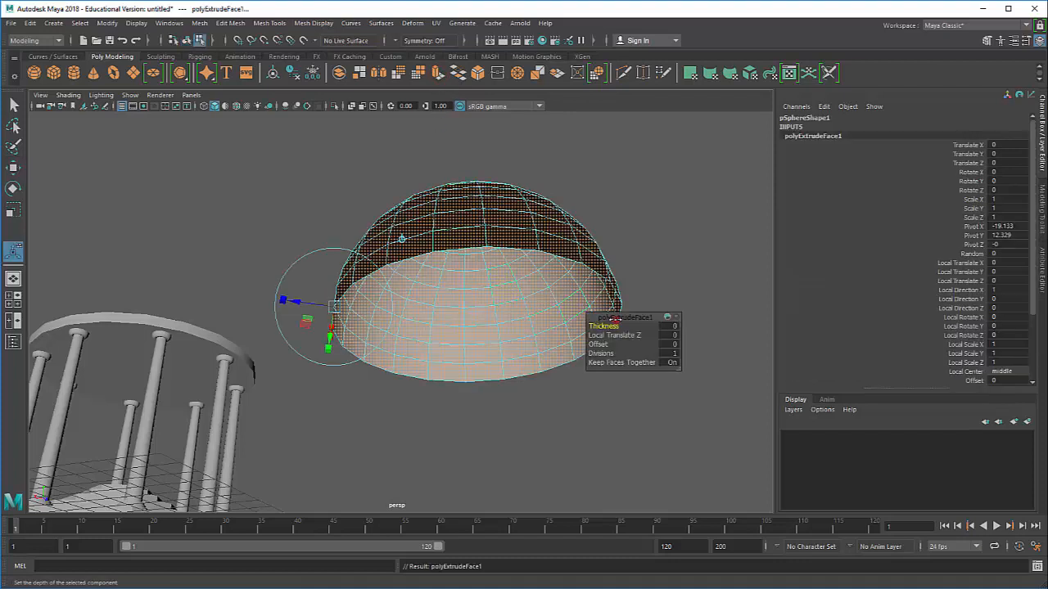
left_click_drag(610, 315, 661, 329)
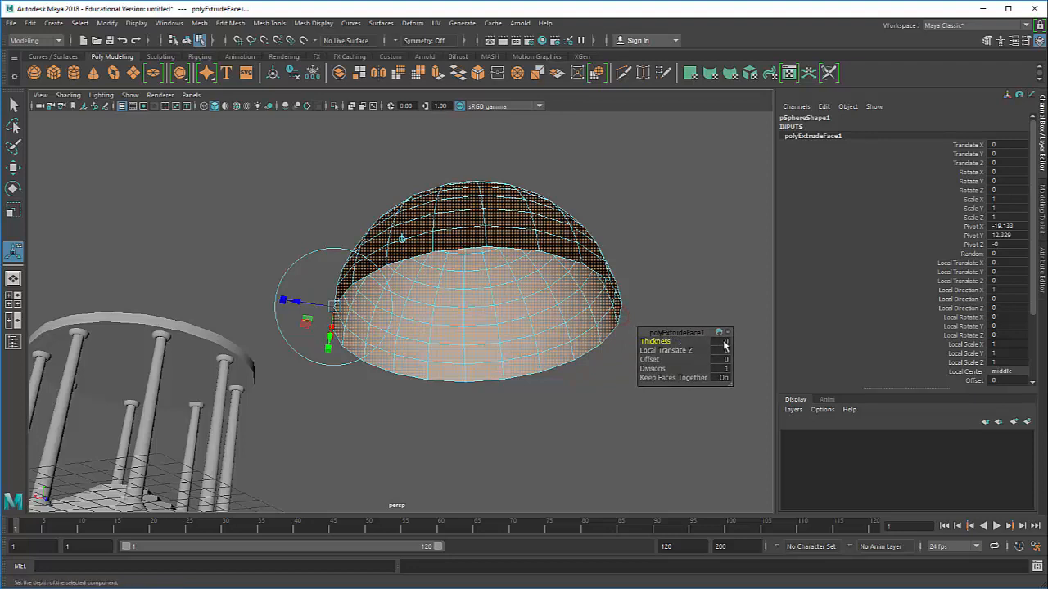
left_click(659, 341)
mouse_move(659, 342)
middle_mouse_down()
mouse_move(728, 341)
mouse_move(650, 347)
mouse_move(662, 342)
middle_mouse_up()
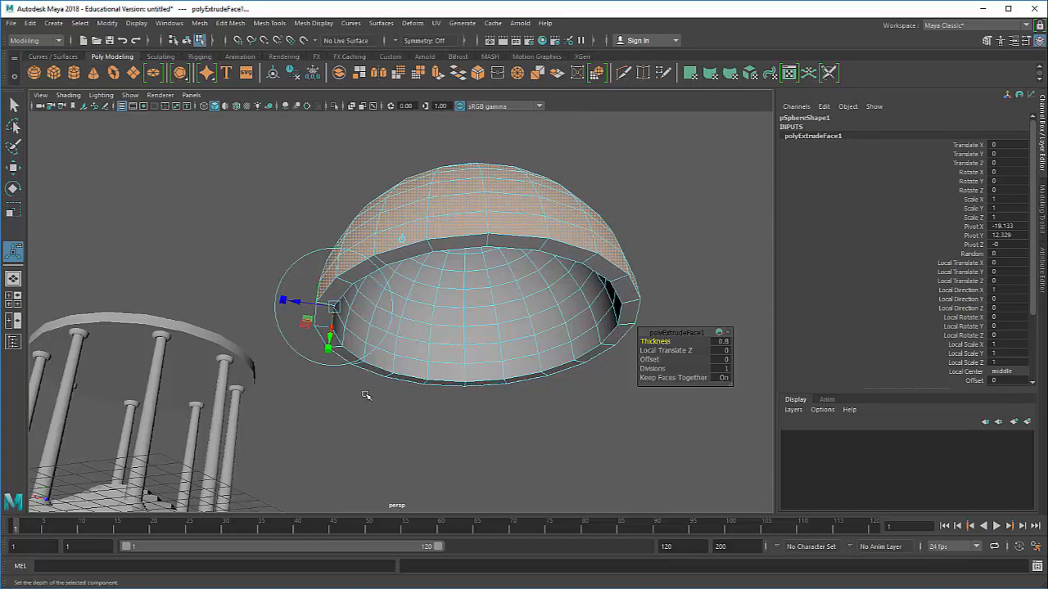
left_click_drag(365, 393, 417, 381, "alt")
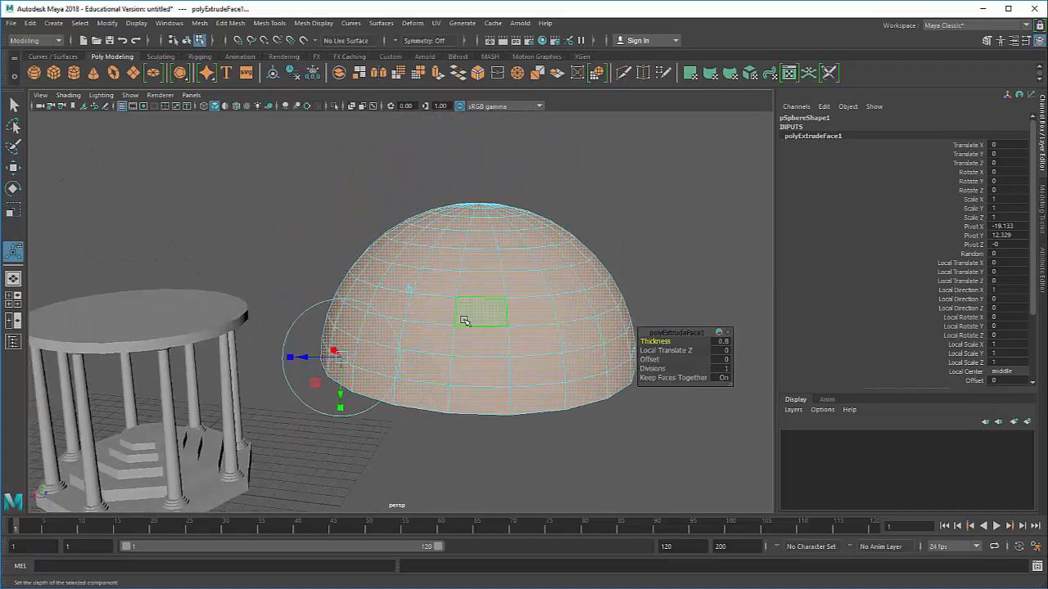
Select the dome as an object, scale it uniformly to about 4.974 and move it over the pavilion at about Translate X -0.757
right_click_drag(465, 320, 520, 264)
left_click(512, 286)
key("e")
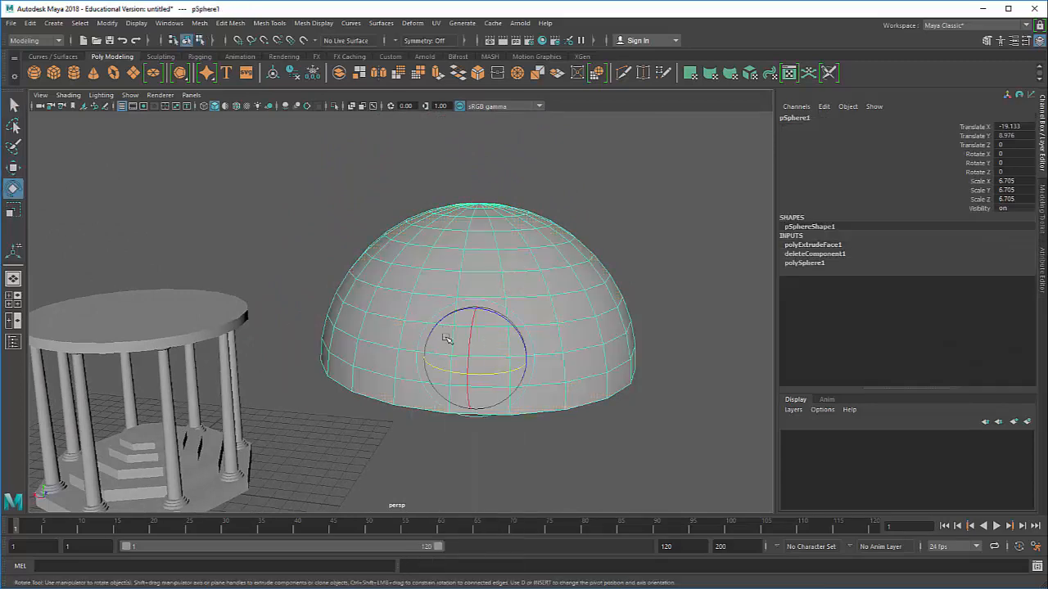
key("r")
left_click_drag(484, 375, 417, 419)
key("w")
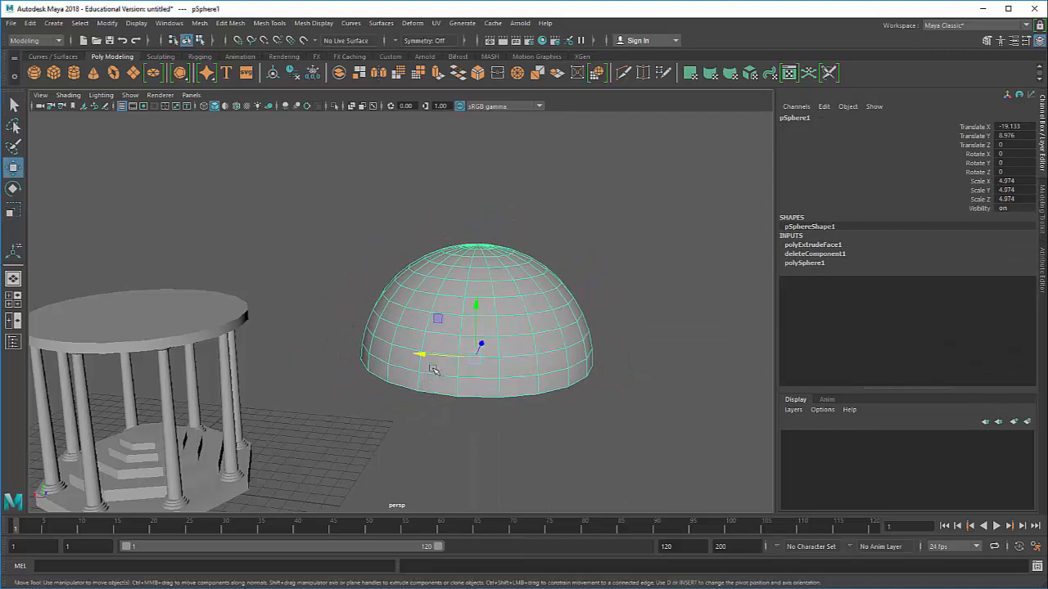
left_click_drag(418, 356, 173, 354)
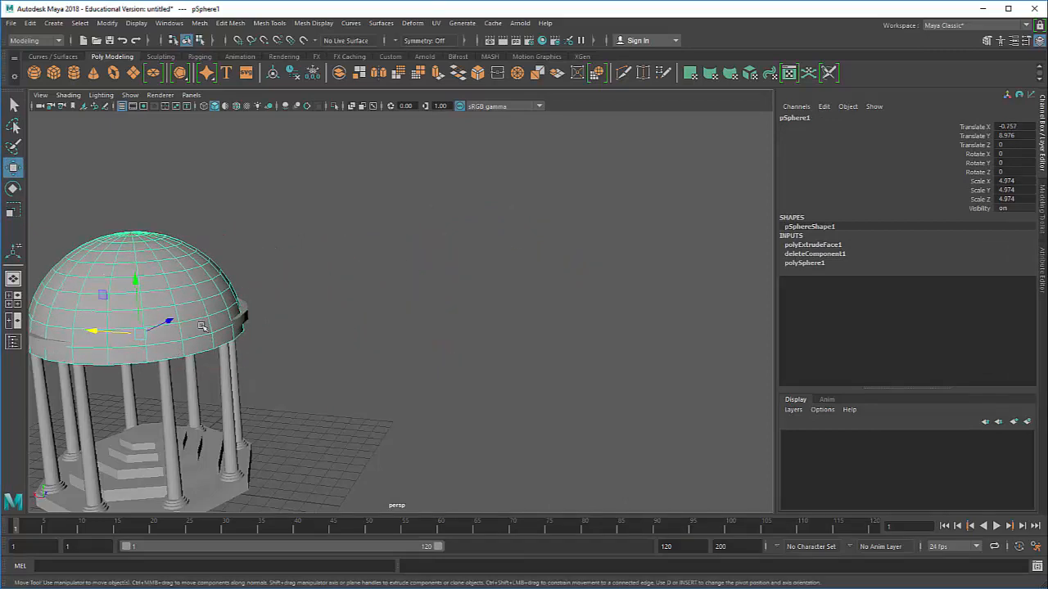
Using the top view, center the dome on the roof disc at about X -0.298, Z 0.505 and scale it uniformly to about 5.376
key("space")
left_click_drag(311, 217, 314, 226)
left_click_drag(368, 181, 374, 182)
left_click_drag(311, 225, 315, 223)
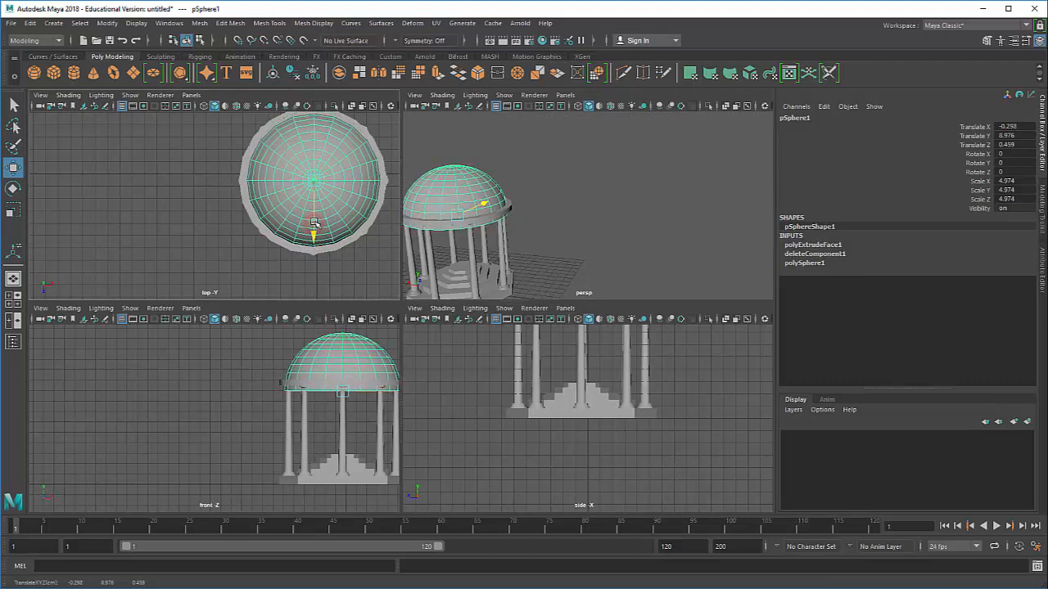
key("e")
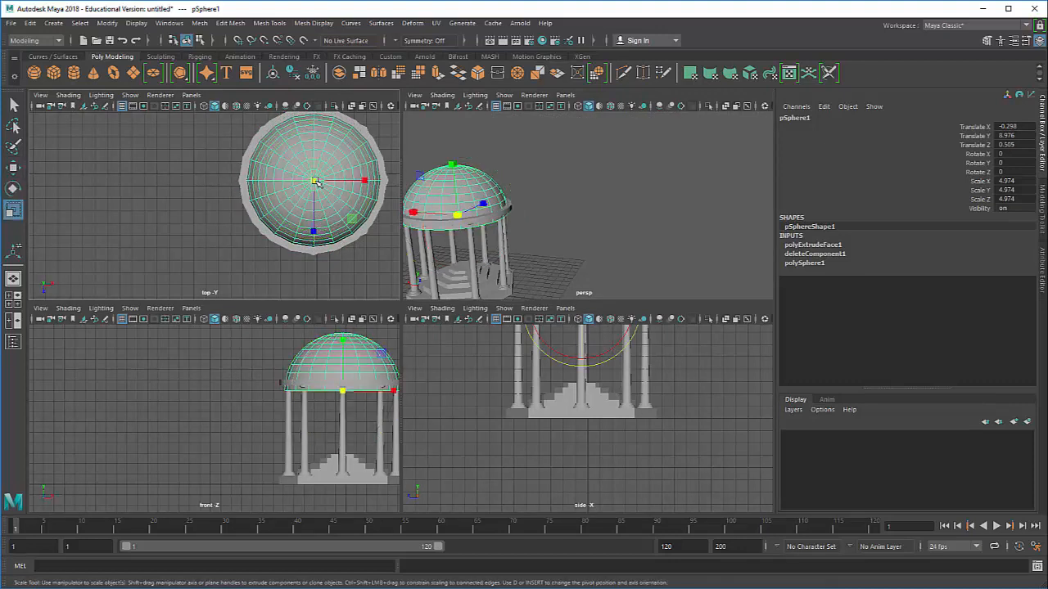
key("r")
left_click_drag(317, 181, 326, 178)
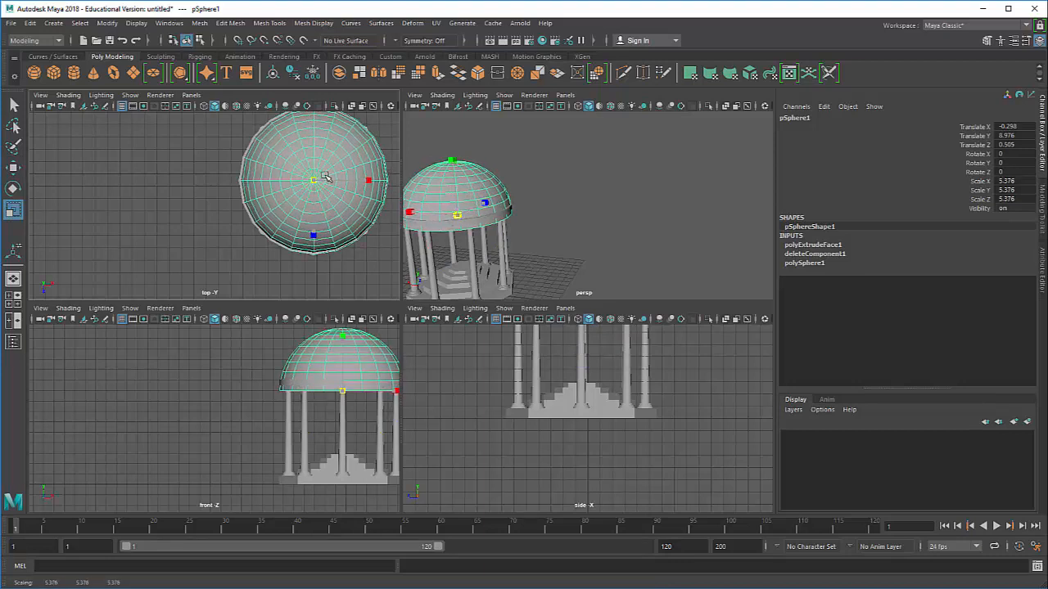
Raise the dome onto the roof disc at about Translate Y 9.778 and scale it uniformly to about 5.116
key("w")
middle_click_drag(459, 182, 508, 181, "alt")
left_click_drag(507, 179, 508, 170)
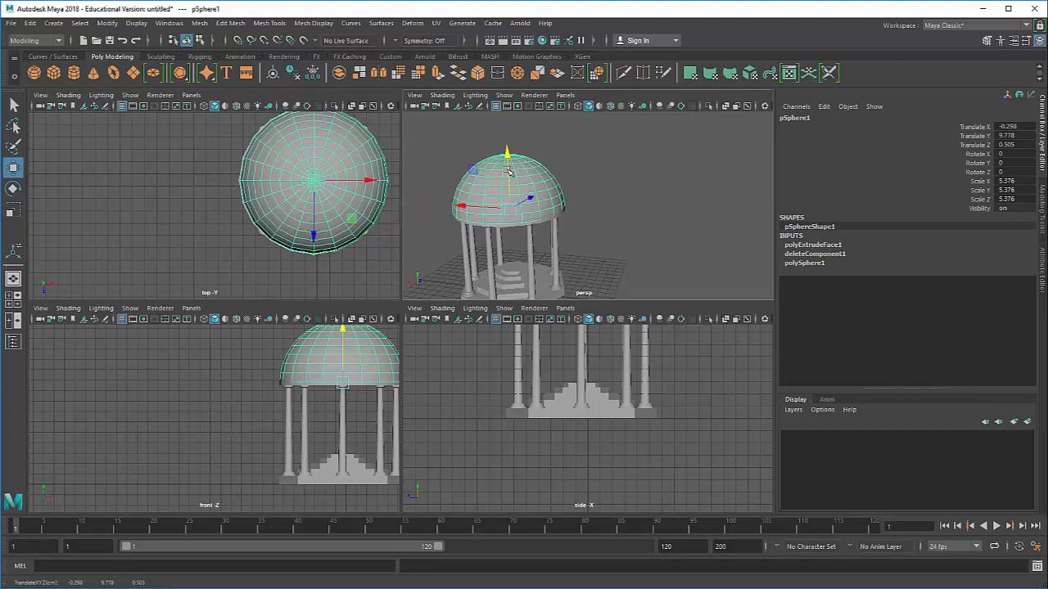
key("r")
left_click_drag(319, 181, 310, 182)
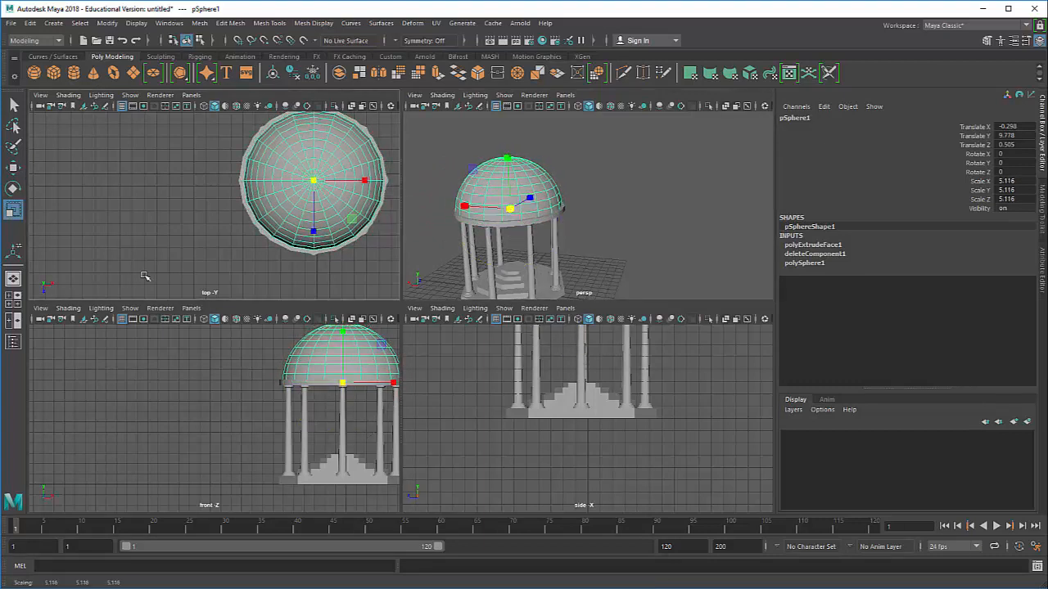
Create a second polygon sphere and raise it to the dome's top at about Translate Y 15.11
left_click(13, 280)
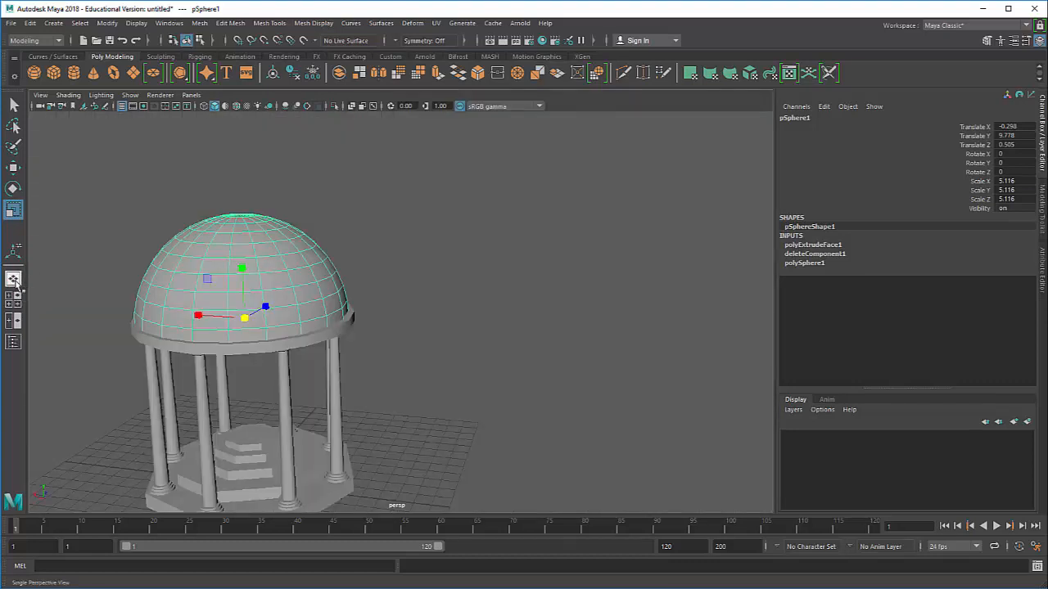
left_click_drag(458, 315, 544, 339, "alt")
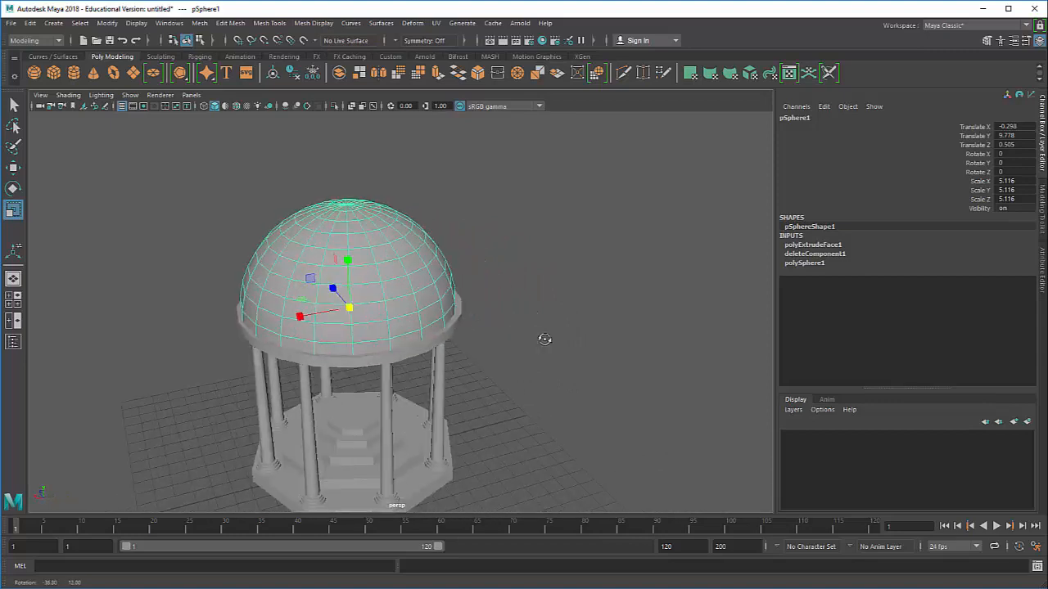
middle_click_drag(545, 338, 569, 288, "alt")
left_click_drag(549, 323, 494, 329, "alt")
middle_click_drag(481, 309, 466, 377, "alt")
left_click(572, 283)
left_click(365, 226)
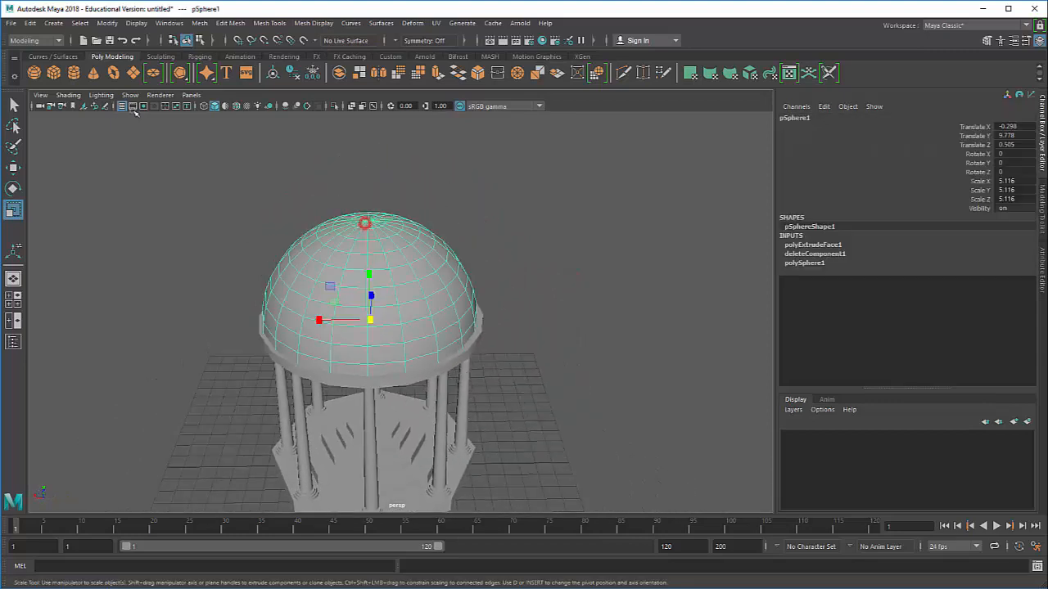
left_click(53, 72)
key("w")
left_click_drag(368, 414, 384, 201)
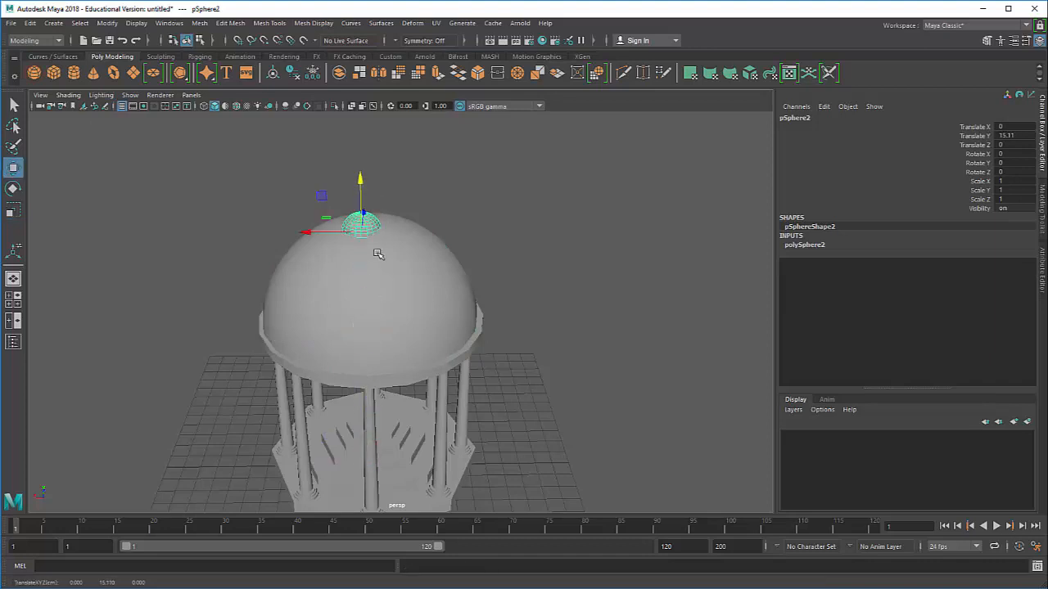
Move the finial sphere toward the dome's center using several views and set its Translate X and Translate Z to 0
left_click_drag(368, 303, 263, 313, "alt")
left_click_drag(447, 216, 460, 215)
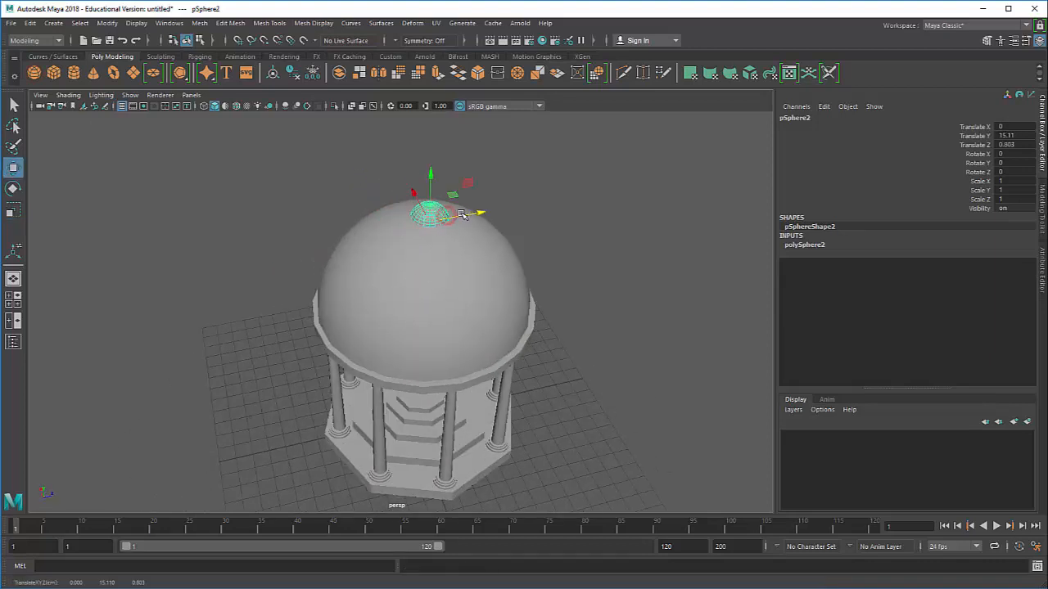
key("space")
left_click_drag(318, 208, 341, 180)
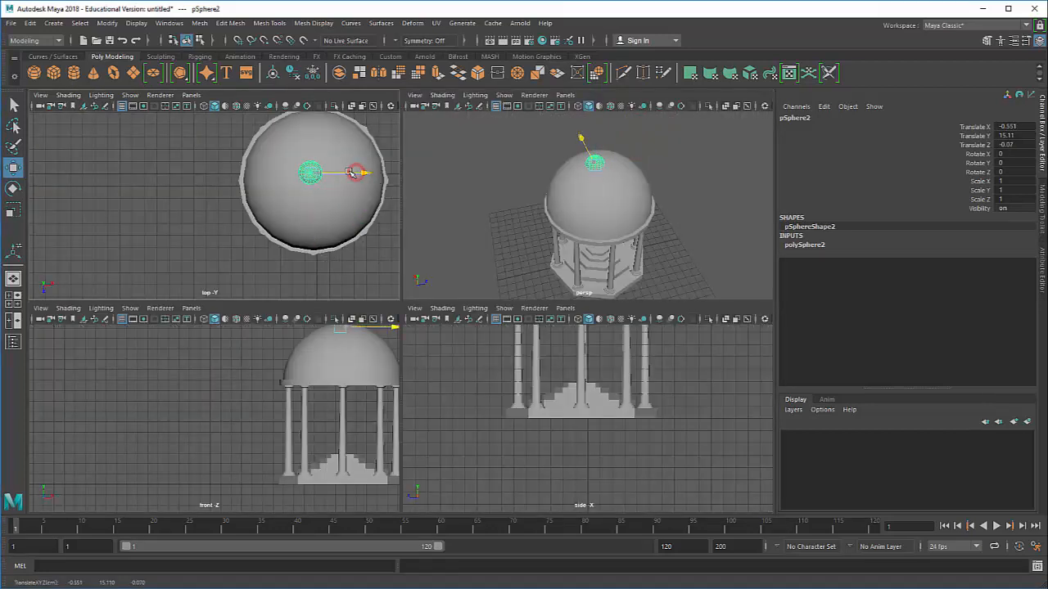
double_click(1004, 128)
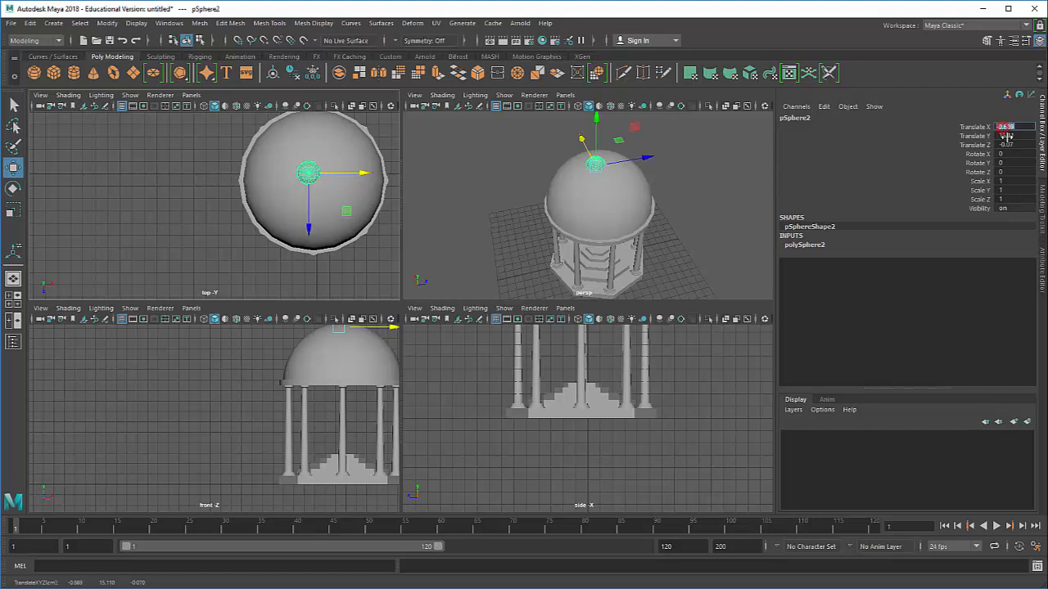
type("0")
double_click(1005, 144)
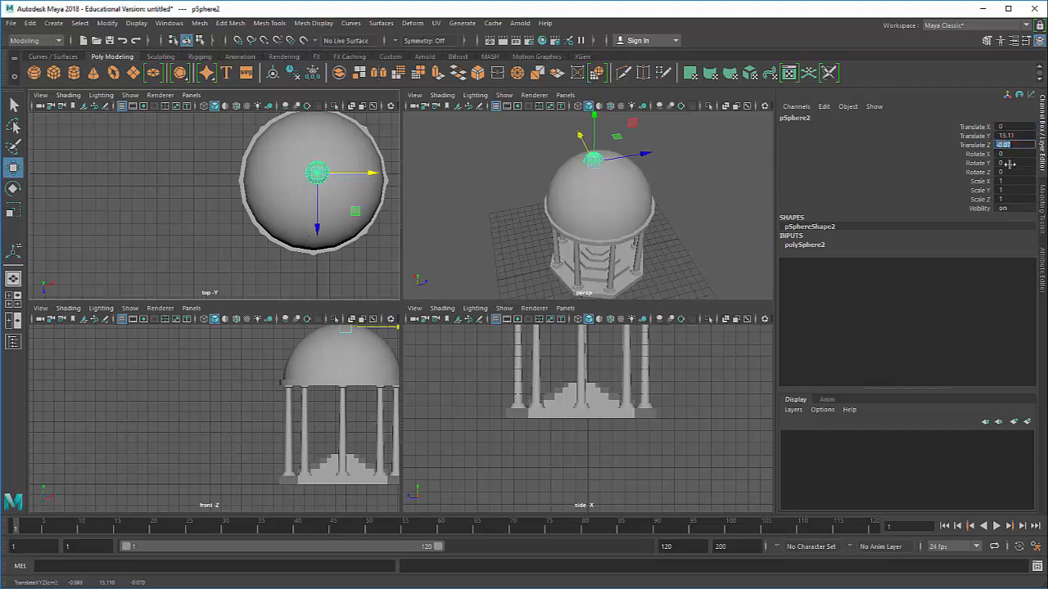
type("0")
key("Tab")
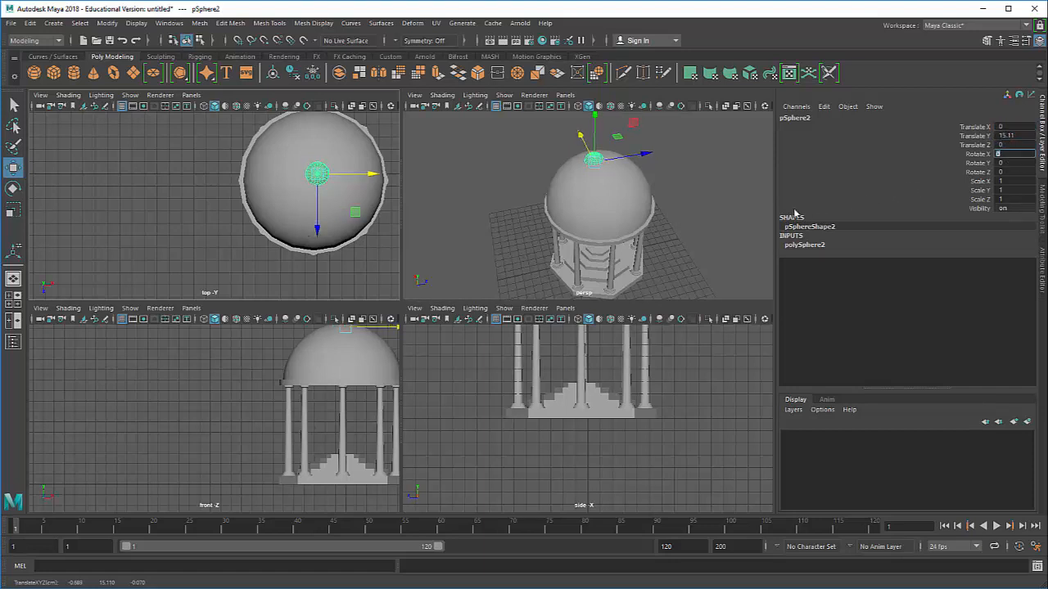
Nudge the finial sphere along X in the top view, deselect it and view the whole pavilion in the maximized perspective view
left_click_drag(350, 173, 373, 173)
mouse_move(558, 192)
left_mouse_down("alt")
mouse_move(573, 168)
mouse_move(560, 175)
left_mouse_up("alt")
left_click_drag(528, 260, 484, 187, "alt")
left_click(486, 189)
left_click(608, 234)
key("space")
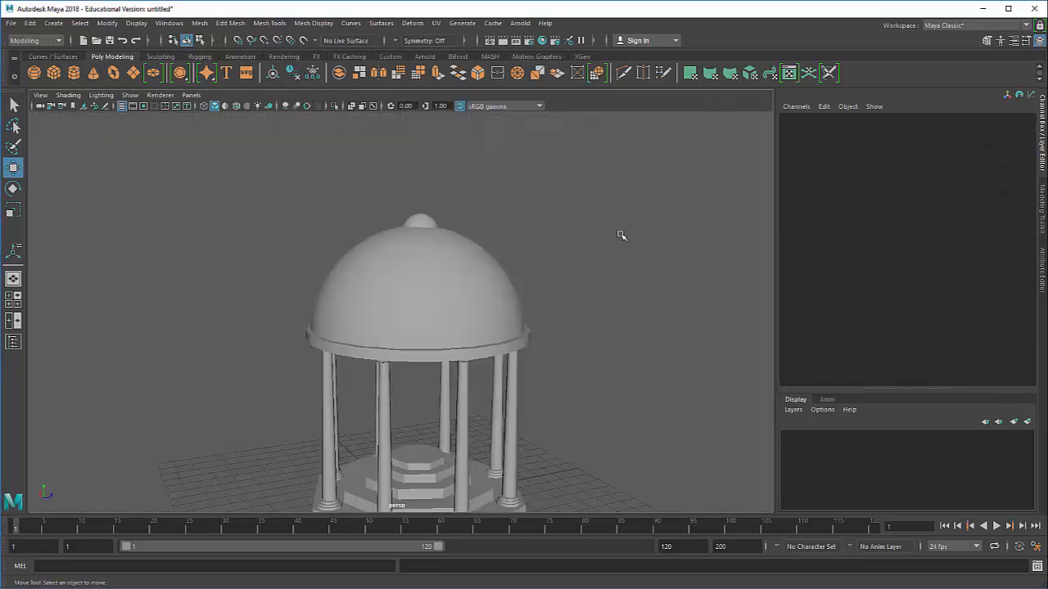
right_click_drag(537, 285, 533, 288, "alt")
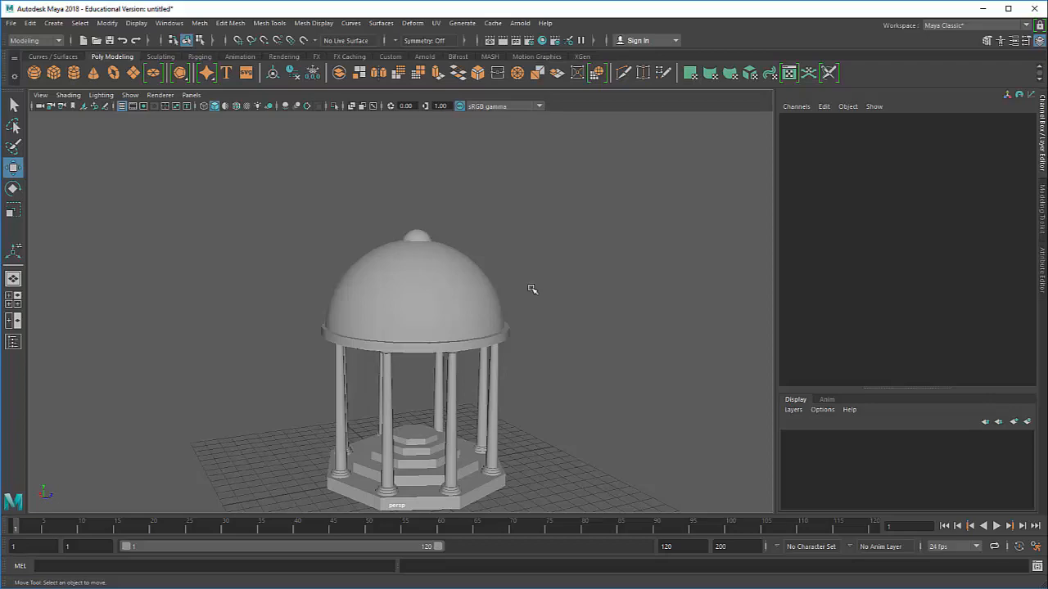
left_click_drag(479, 387, 480, 327, "alt")
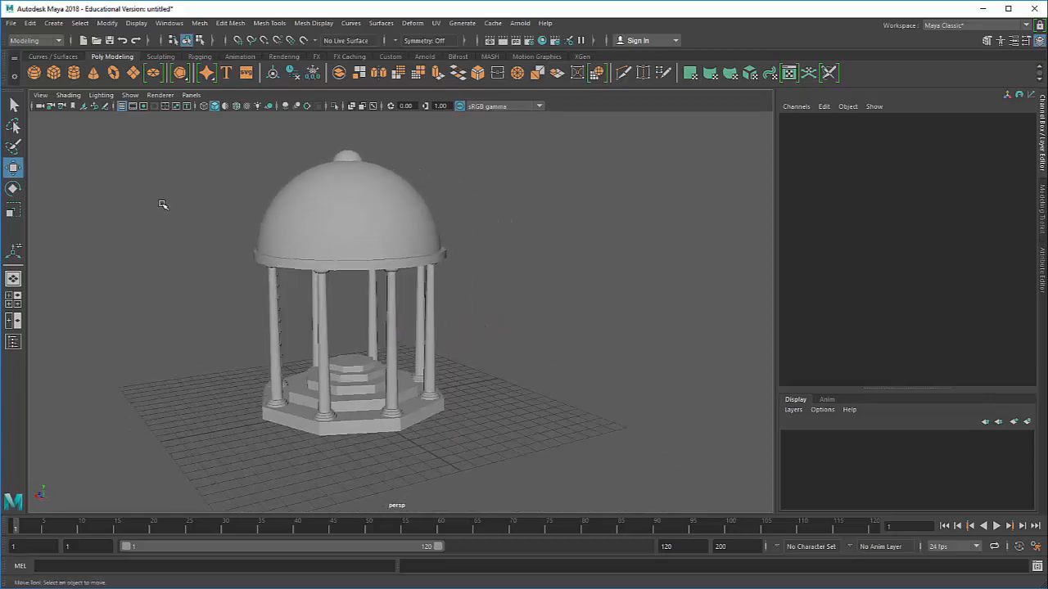
Create a polygon cube, move it to about Translate X 5.55, widen it to about Scale Z 2.497 and rotate it about 20.005° around Y
left_click(54, 73)
left_click_drag(326, 413, 195, 370)
key("r")
left_click_drag(241, 414, 334, 506, "alt")
key("e")
key("w")
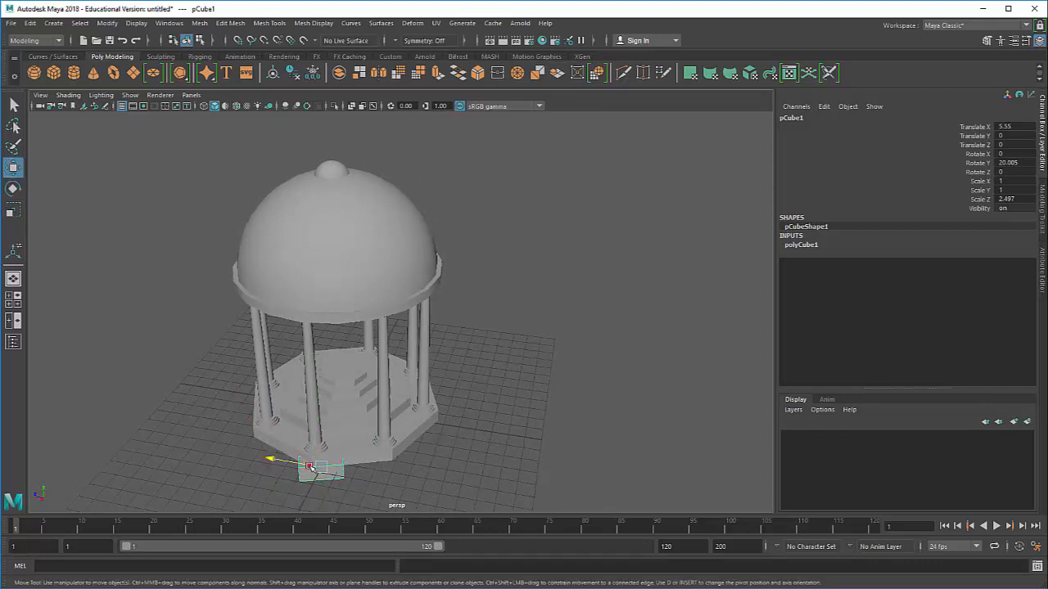
Move the cube onto the base at about X 4.274, Y 1.554, Z -1.572, turn it to Rotate Y 23.244 and shrink it uniformly to 0.812
left_click_drag(319, 469, 342, 472)
key("r")
key("e")
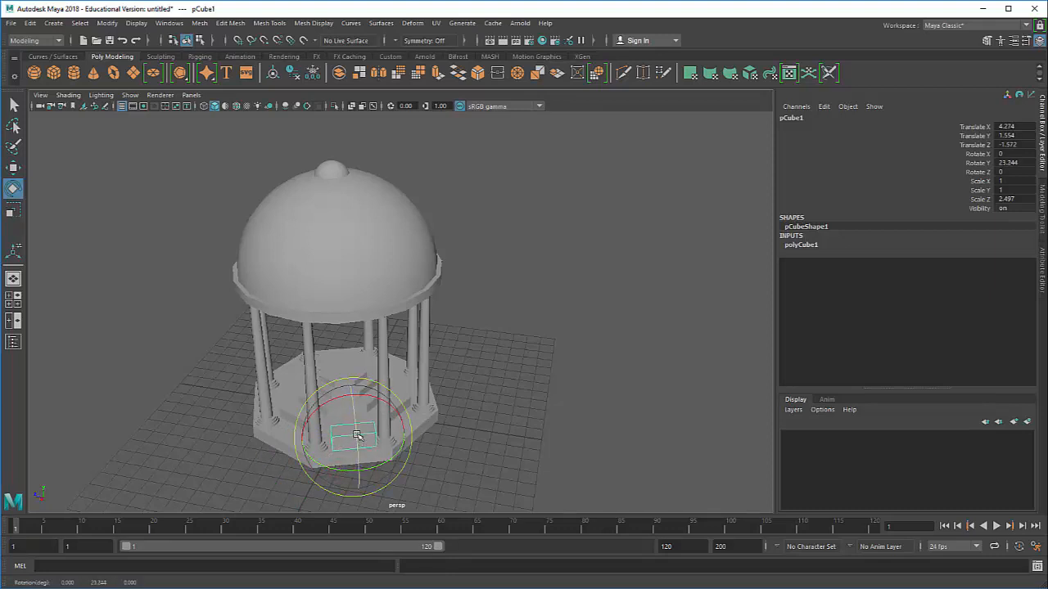
key("r")
left_click_drag(365, 436, 304, 400)
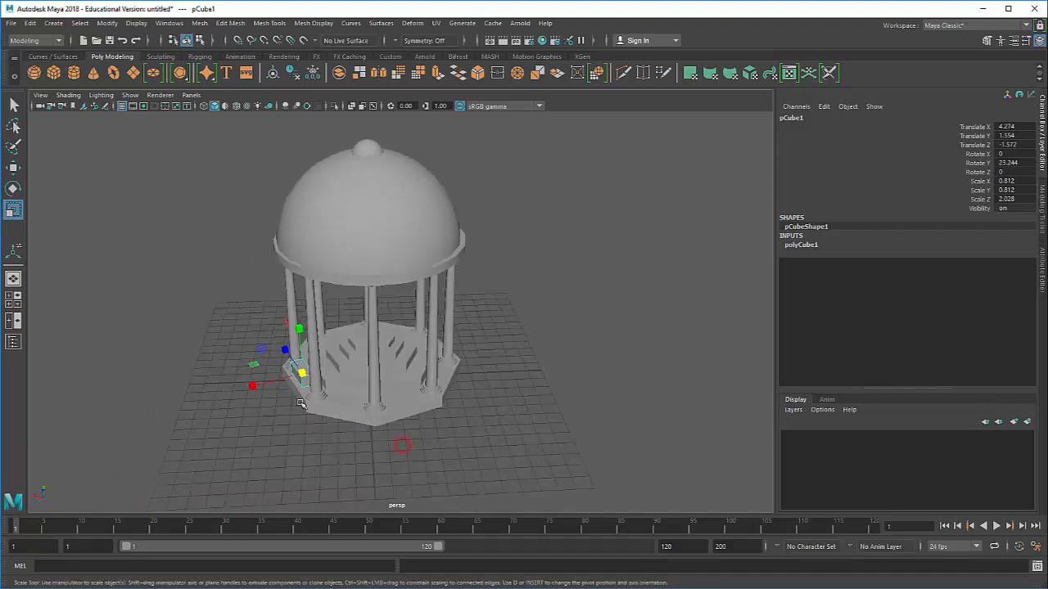
Move the cube against the lowest inner tier at about X 3.671, Y 0.9, Z -1.3 and align it at about Rotate Y 23.275
scroll(305, 382, "up", 6)
middle_click_drag(306, 379, 391, 311, "alt")
left_click_drag(348, 329, 369, 311, "alt")
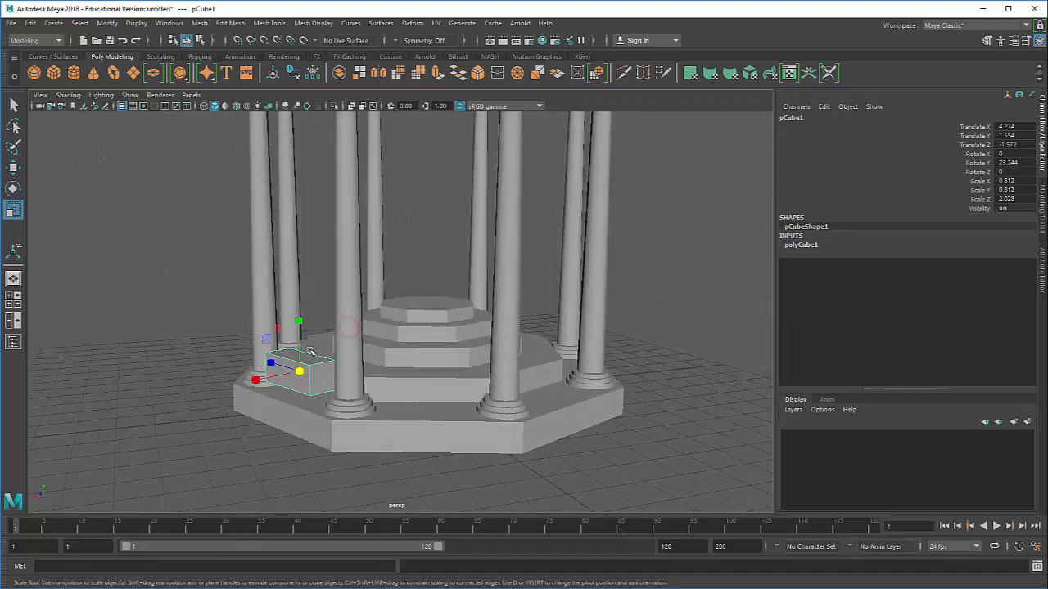
key("w")
left_click_drag(298, 346, 291, 403)
key("e")
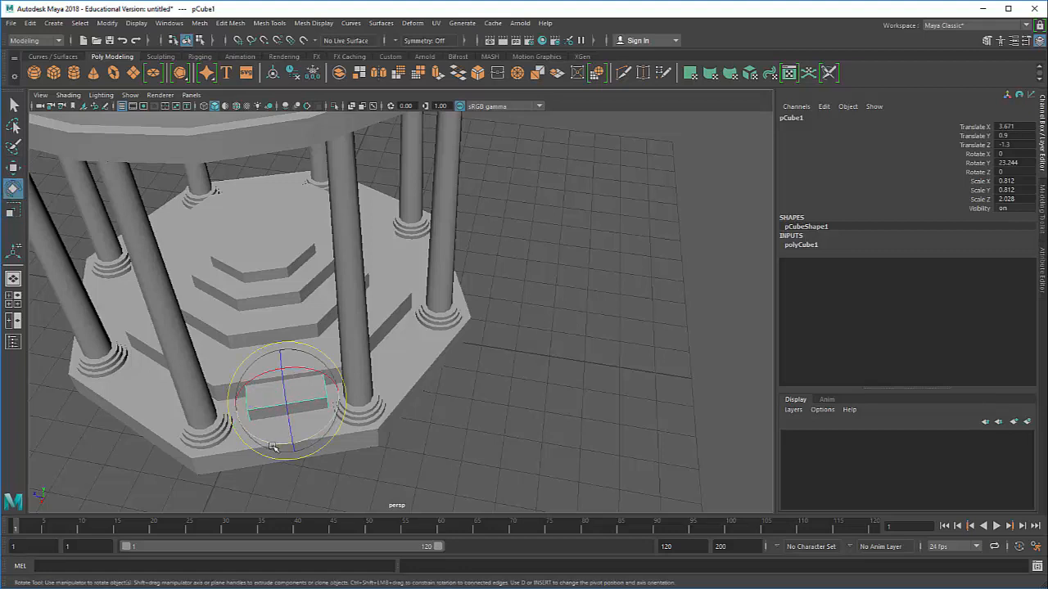
left_click_drag(274, 446, 275, 444)
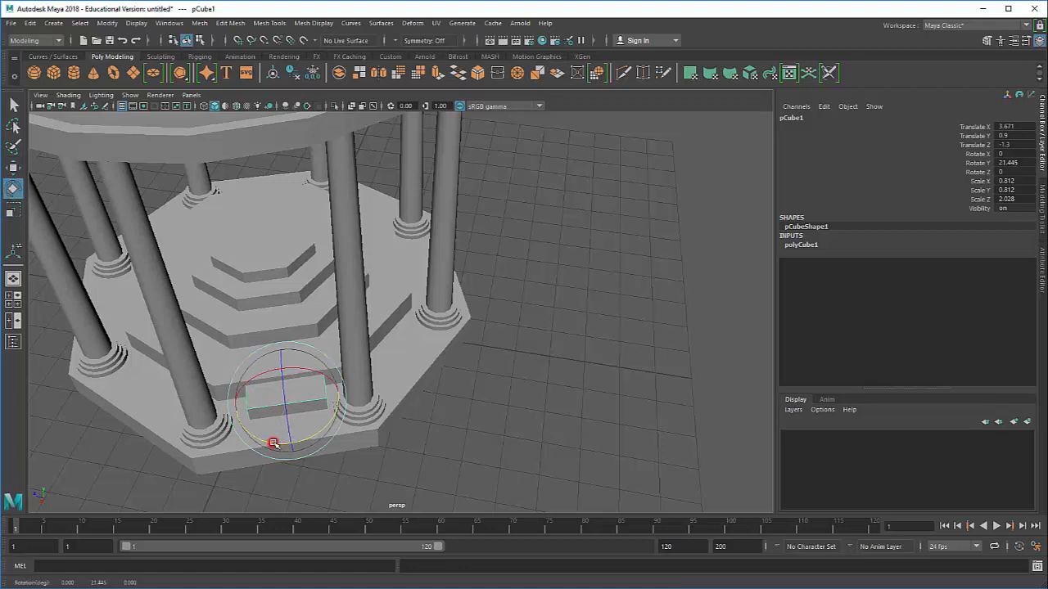
key("w")
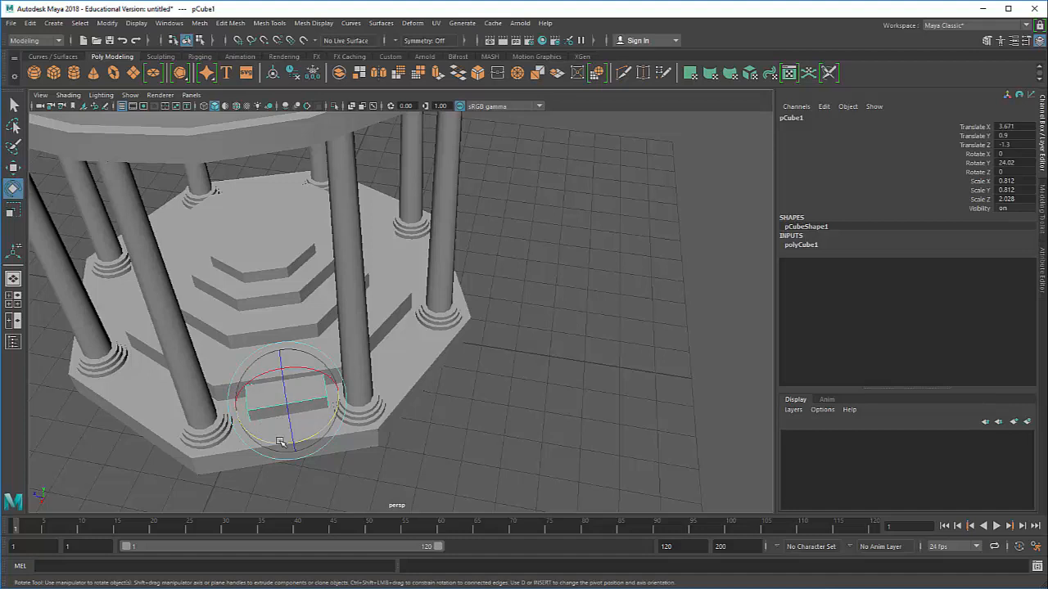
left_click_drag(280, 442, 279, 444)
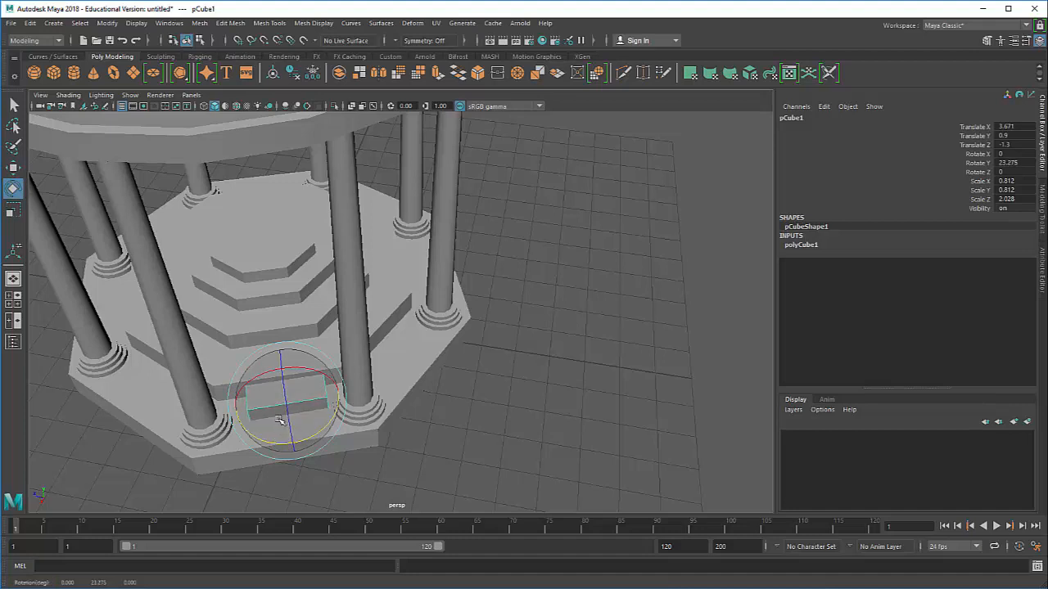
Widen the step block to about Scale Z 2.372 and center it against the tier at about X 3.723, Y 0.879, Z -1.159
key("r")
left_click_drag(236, 409, 294, 400)
key("w")
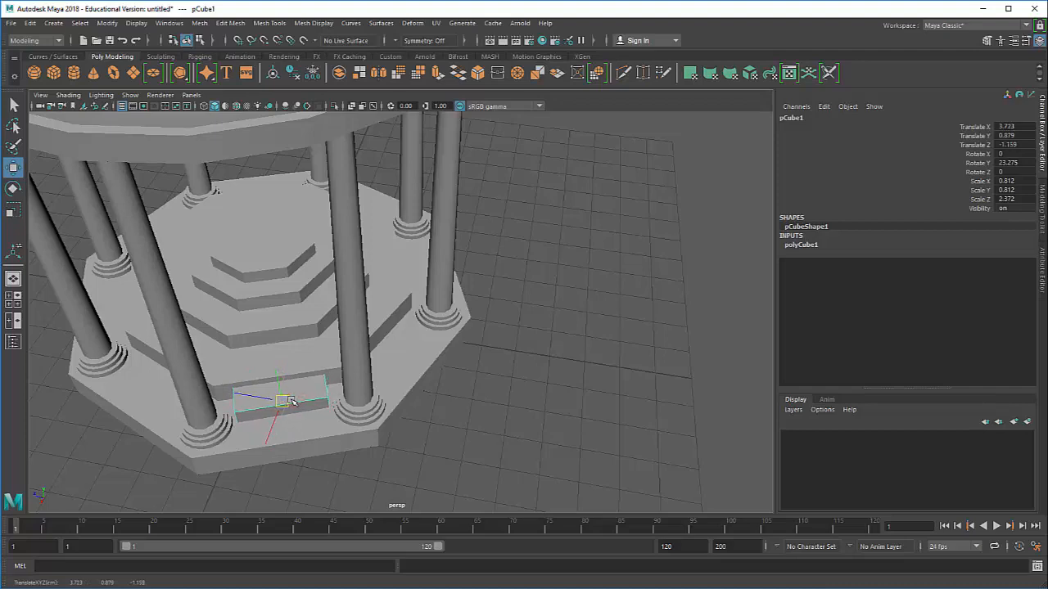
left_click_drag(334, 448, 415, 339, "alt")
Duplicate the step block onto the next tier at about X 2.518, Y 1.443, Z -0.672 and scale it uniformly to about 0.67 in X
key("ctrl+d")
left_click_drag(419, 377, 311, 412, "alt")
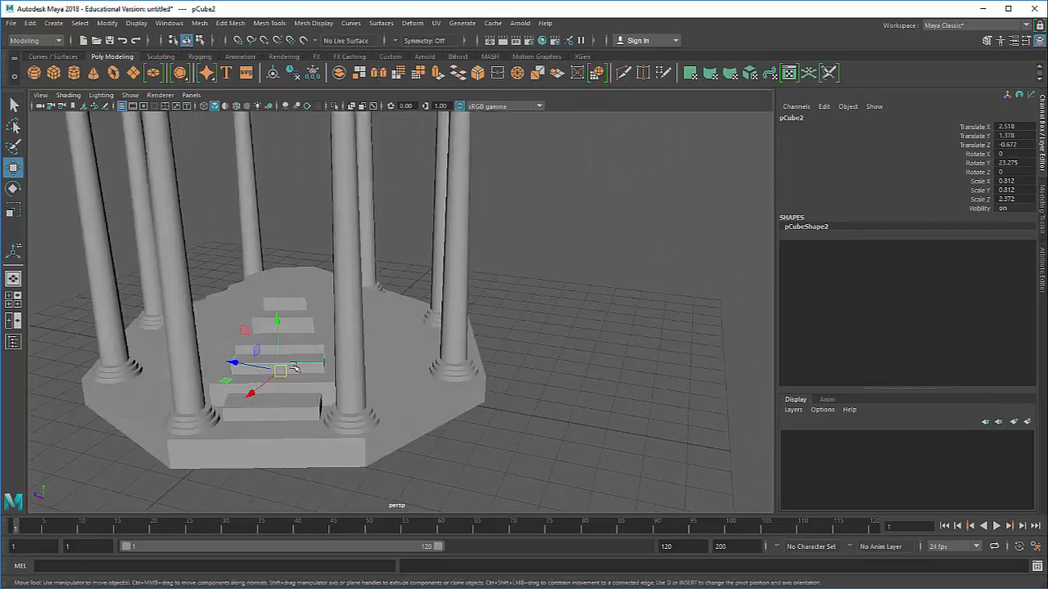
key("e")
key("r")
mouse_move(280, 372)
left_mouse_down()
mouse_move(271, 374)
mouse_move(280, 356)
left_mouse_up()
key("w")
left_click_drag(526, 389, 416, 392, "alt")
scroll(471, 301, "up", 3)
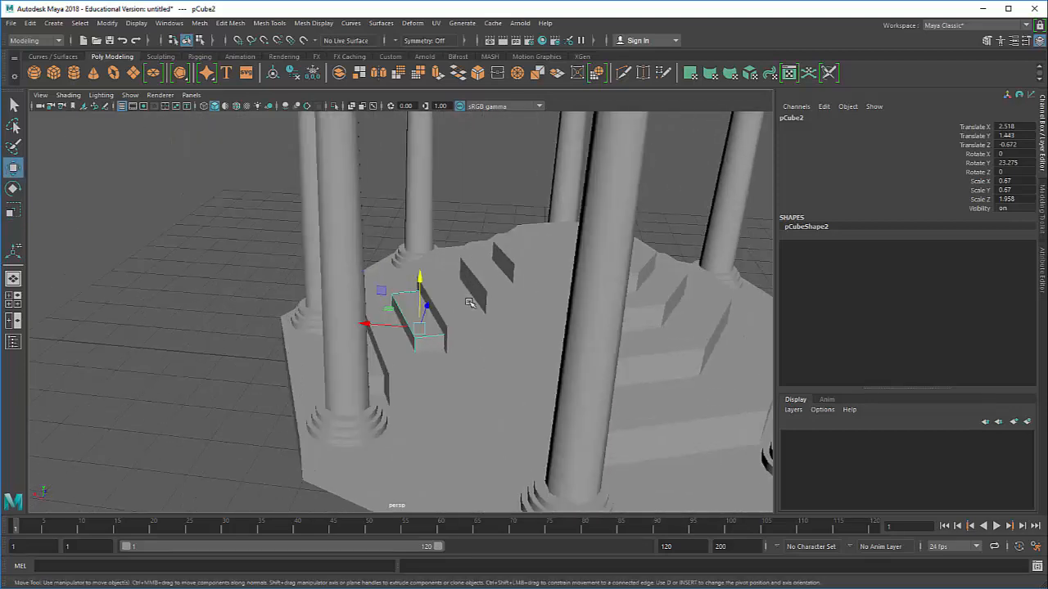
middle_click_drag(472, 301, 427, 320, "alt")
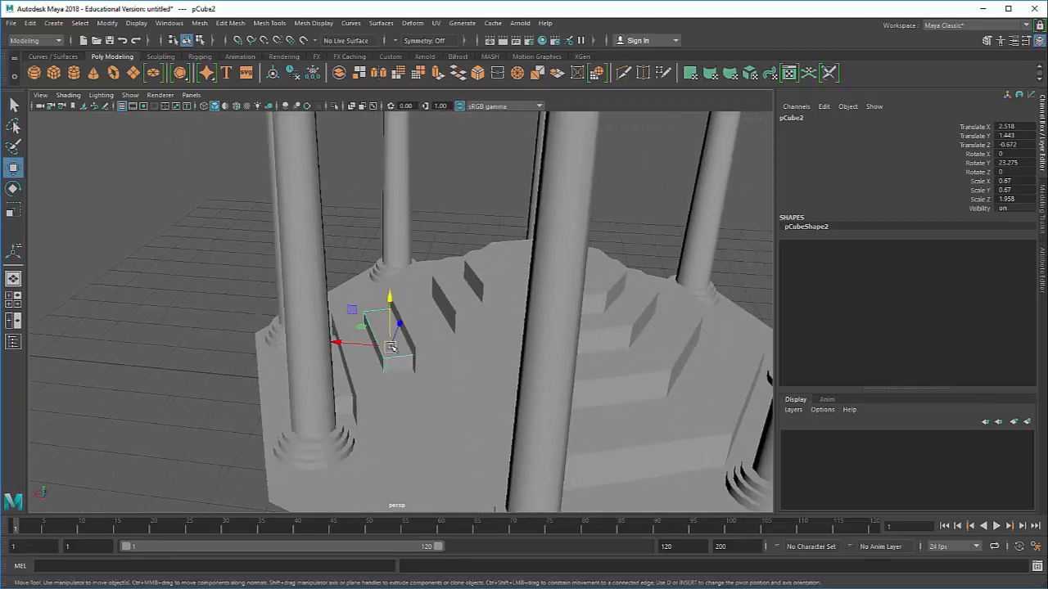
Duplicate the step block with its transform twice up the tiers, reposition the topmost copy and select the copy below it
key("shift+d")
key("shift+d")
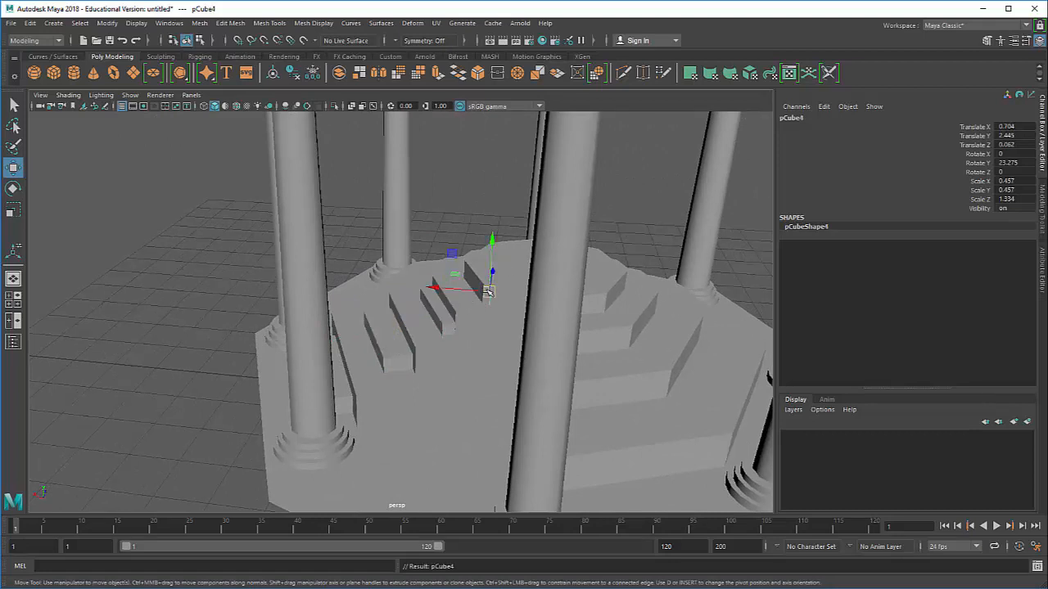
left_click_drag(488, 292, 481, 388)
left_click(444, 318)
scroll(440, 394, "down", 4)
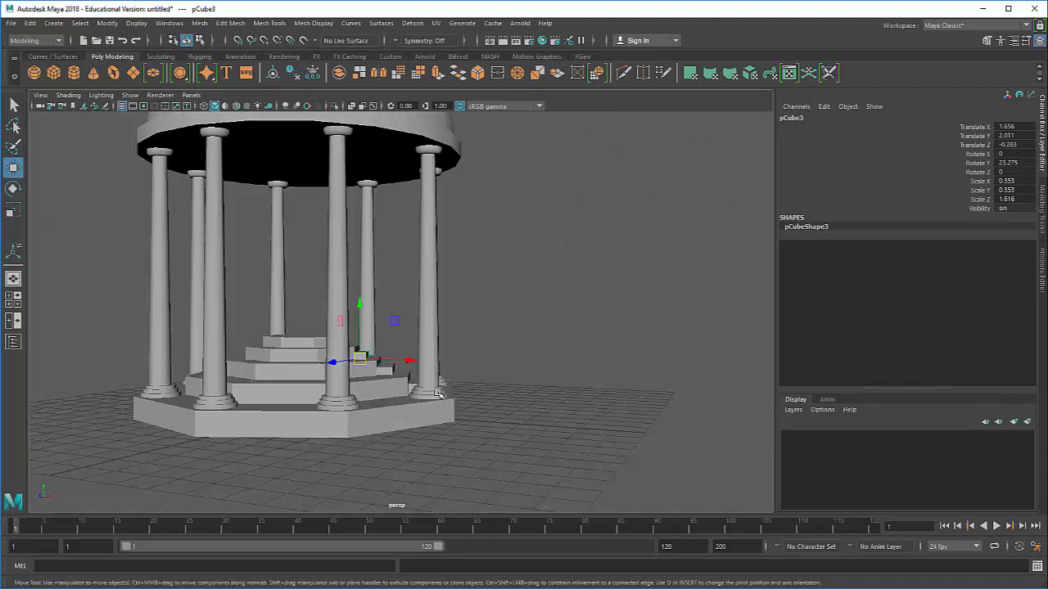
left_click_drag(347, 388, 352, 331, "alt")
middle_click_drag(370, 329, 354, 327, "alt")
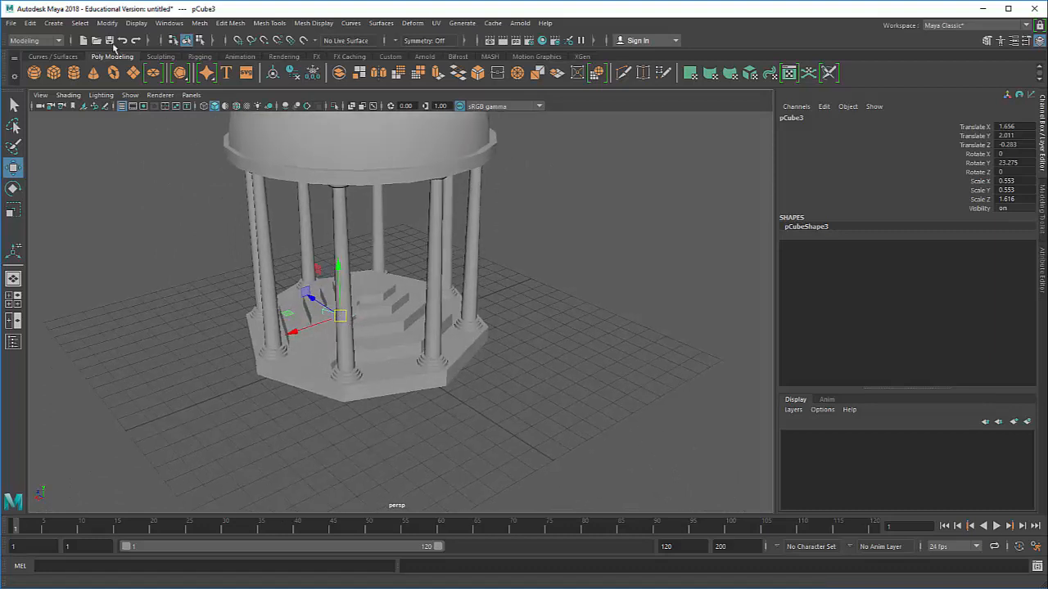
Create a polygon cylinder and move it beside the pavilion to about X -5.413, Y -2.608, Z -6.002
left_click(73, 74)
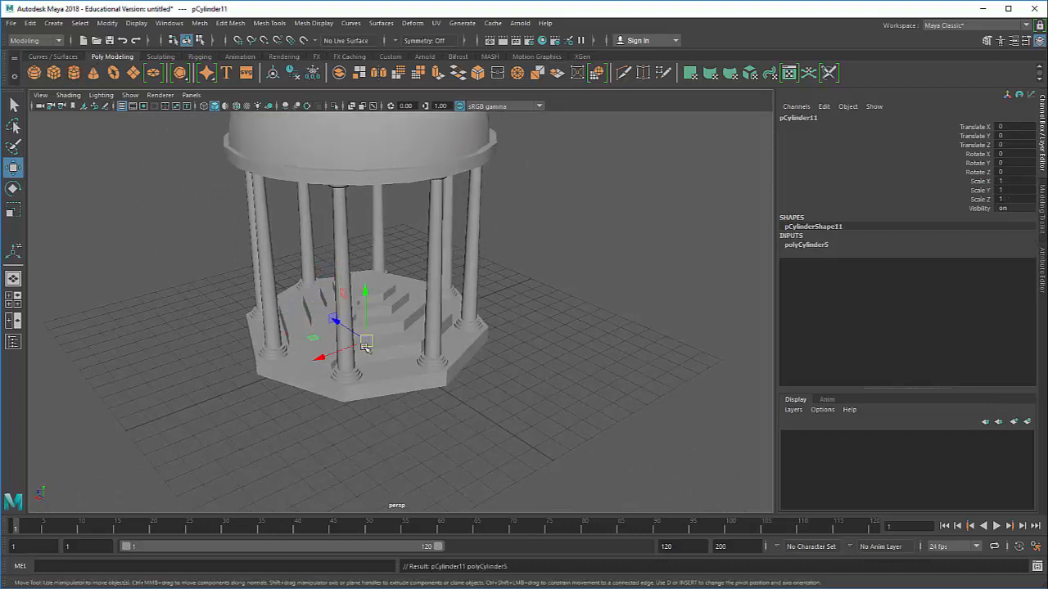
left_click_drag(362, 336, 526, 399)
Compare the cylinder in smooth and unsmoothed preview and the scene in wireframe and shaded display, ending unsmoothed and shaded
key("1")
key("4")
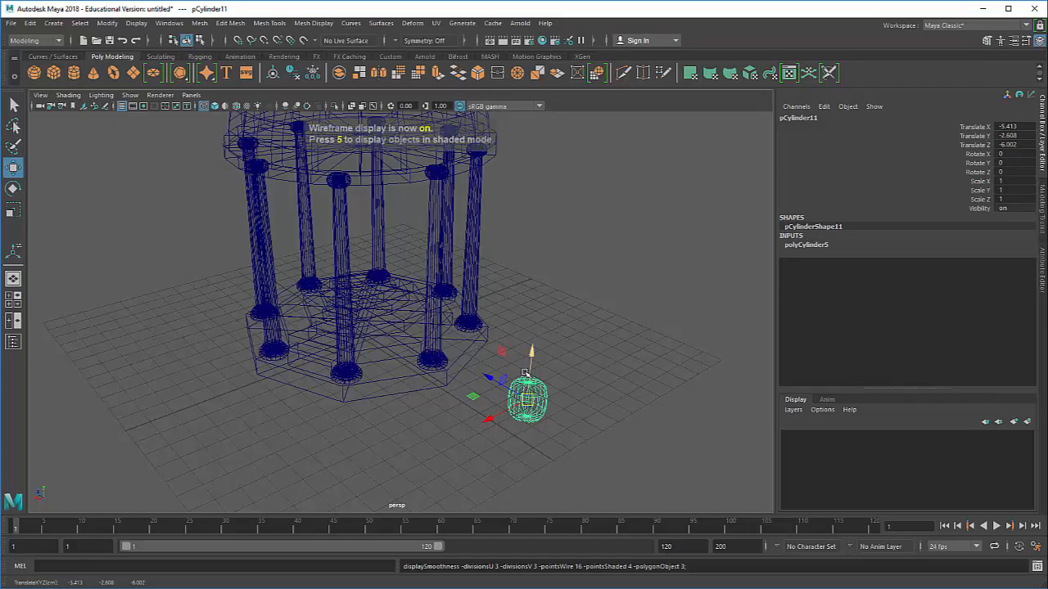
key("5")
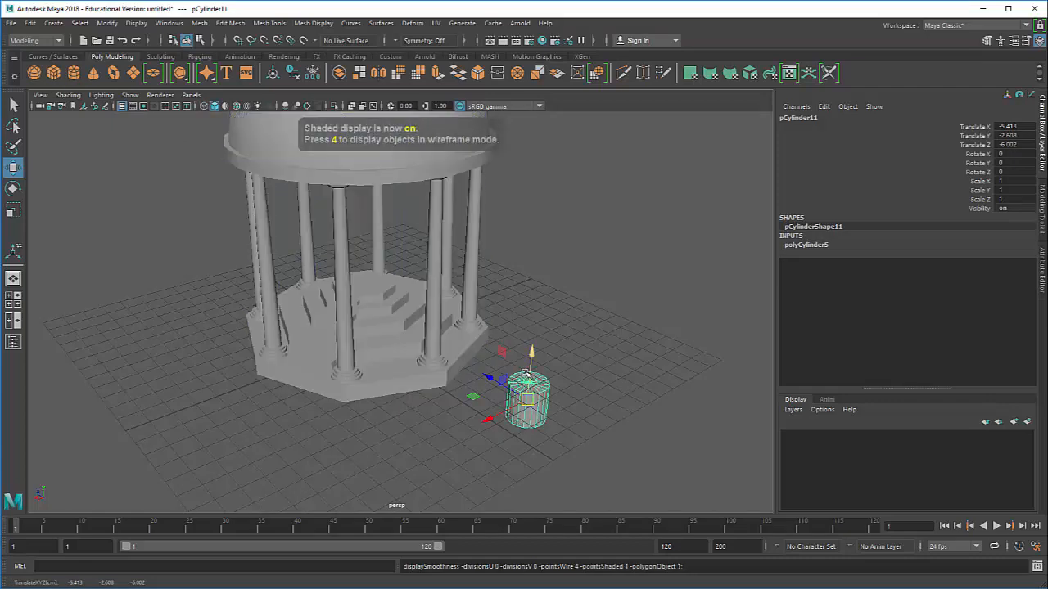
key("4")
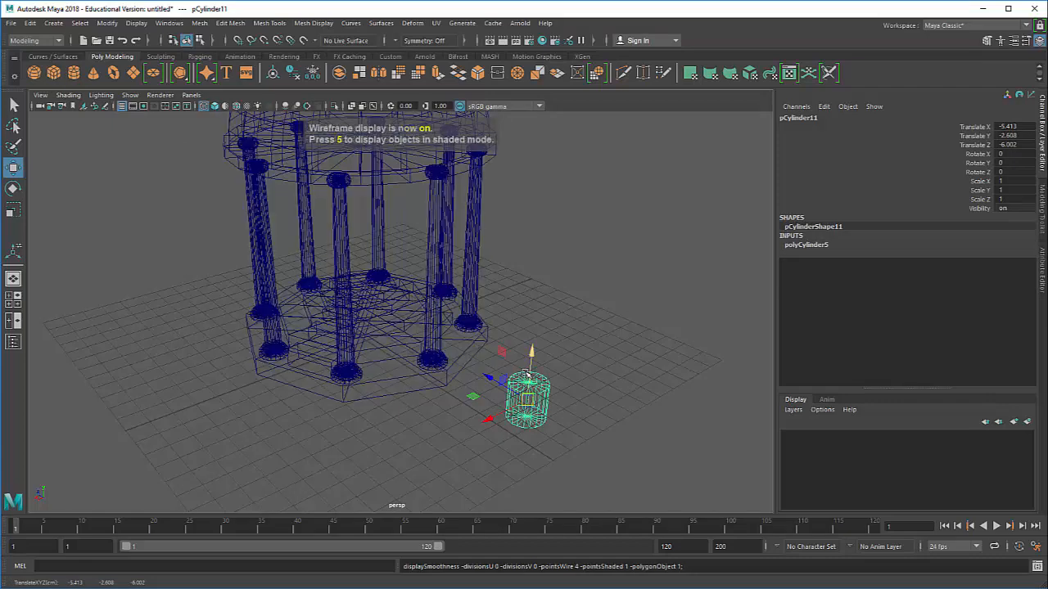
key("5")
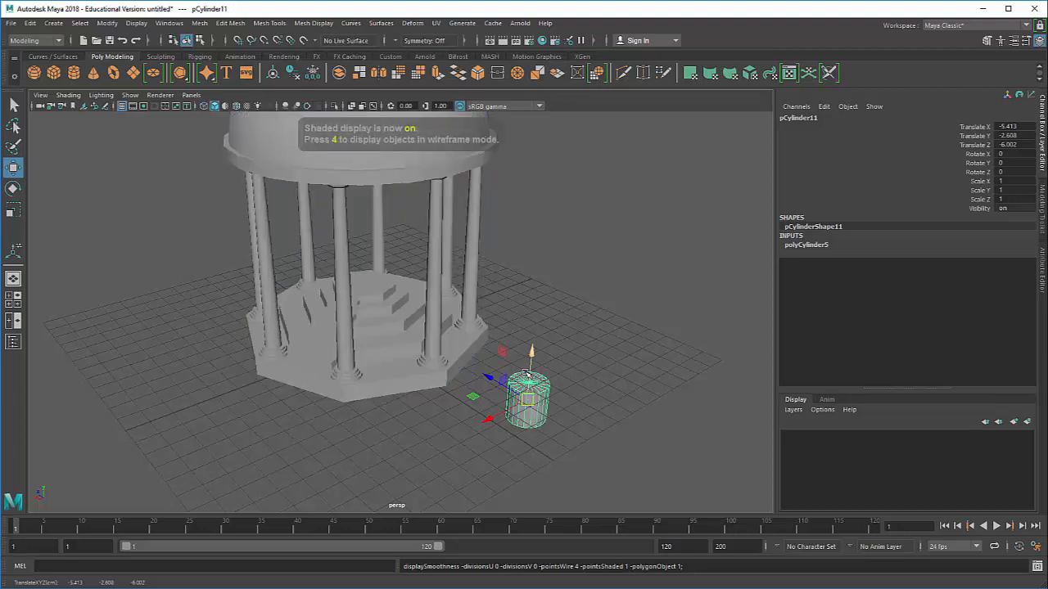
key("4")
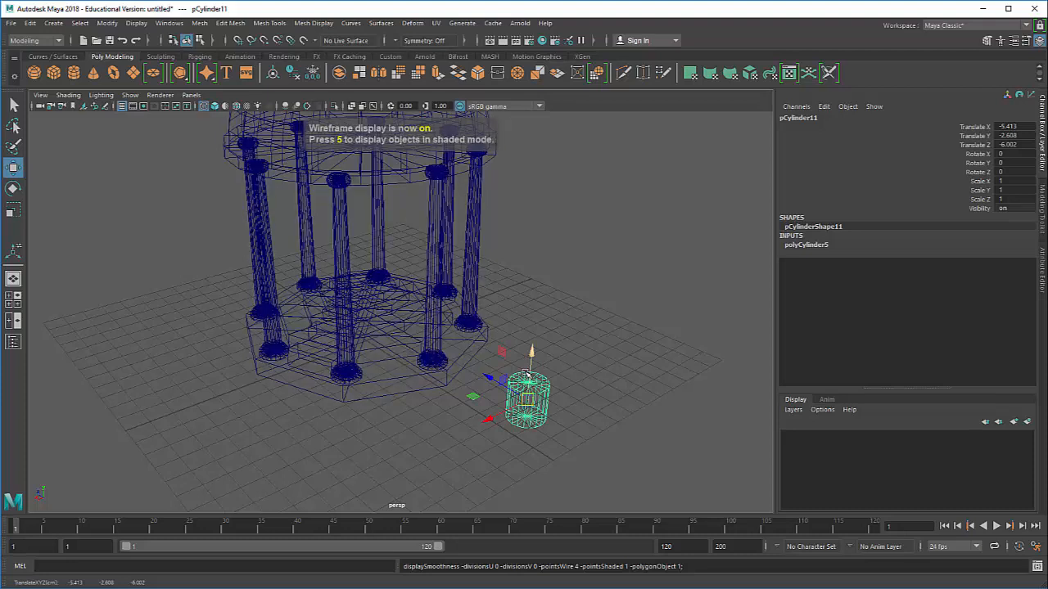
key("5")
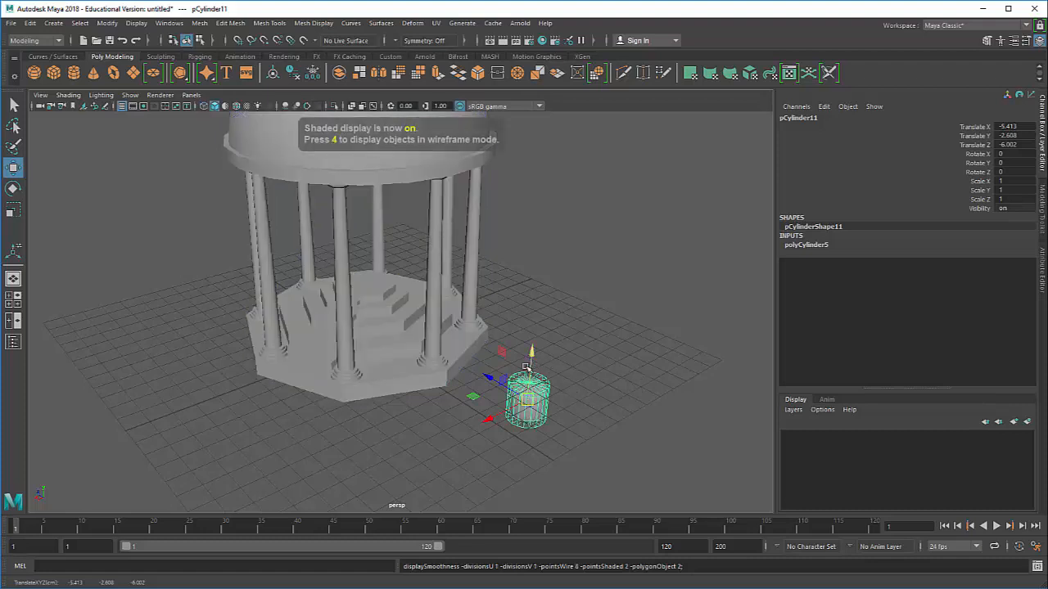
key("3")
key("1")
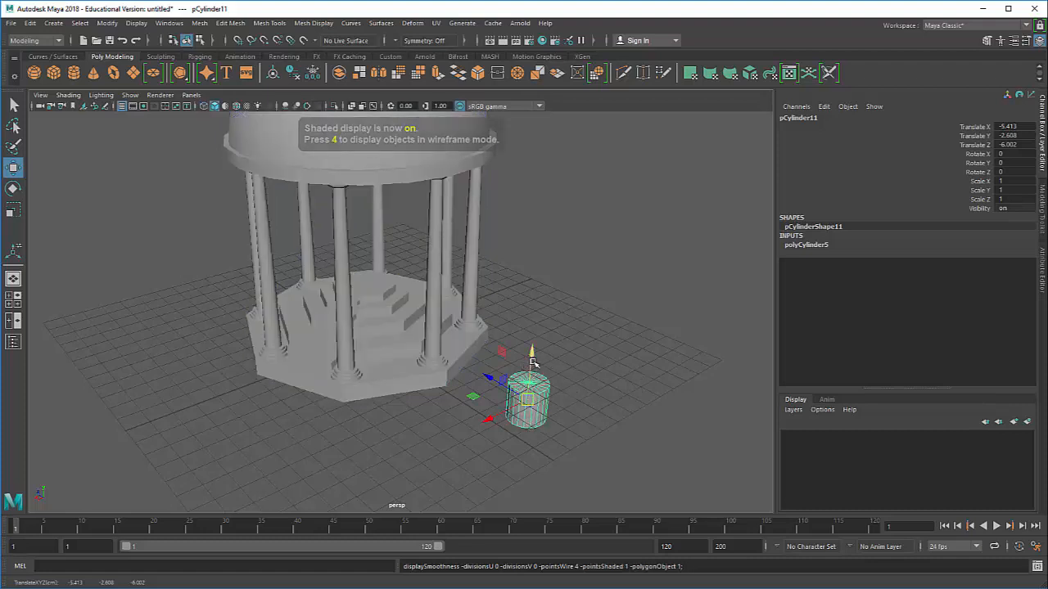
Stretch the cylinder vertically into a tall column at about Scale Y 27.277
key("e")
key("r")
left_click_drag(532, 354, 620, 38)
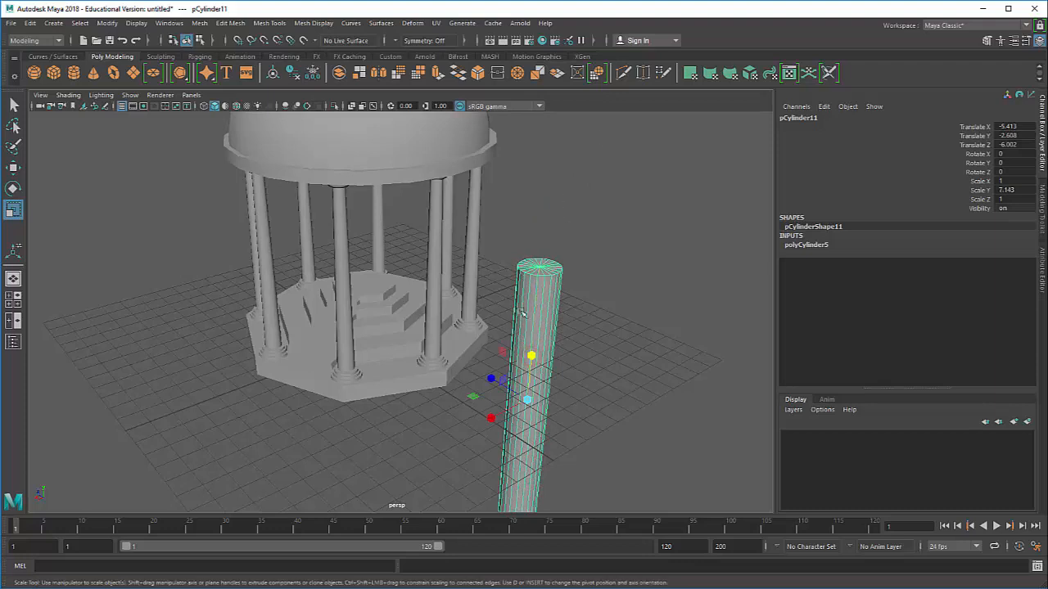
left_click_drag(533, 355, 542, 213)
scroll(552, 266, "down", 5)
scroll(552, 266, "down", 3)
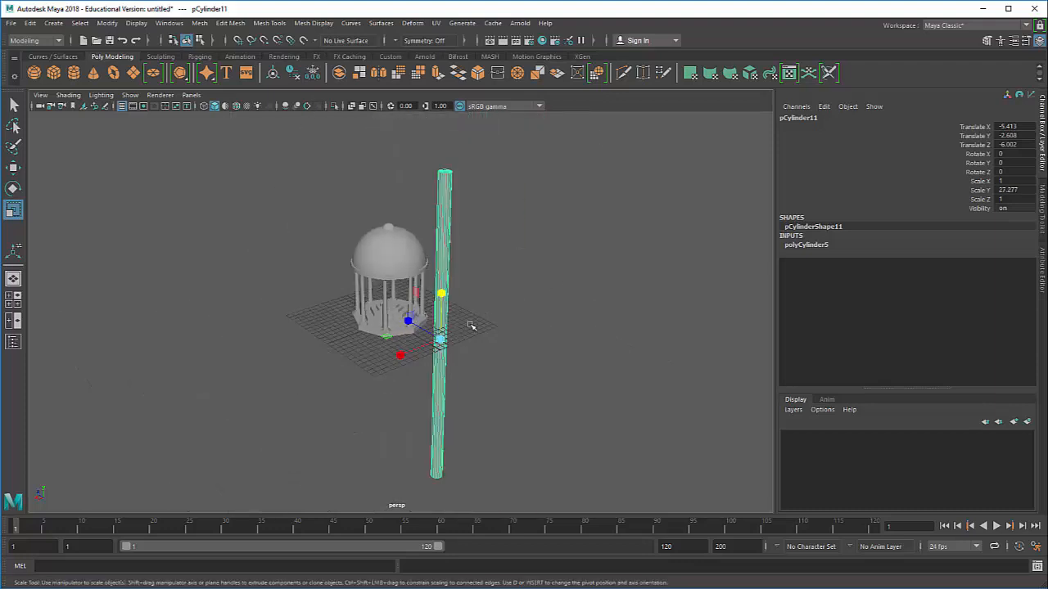
Shrink the tall cylinder uniformly to about 0.141 in Scale X and Z, and stretch it to about Scale Y 11.296
key("w")
key("e")
key("r")
left_click_drag(440, 337, 290, 357)
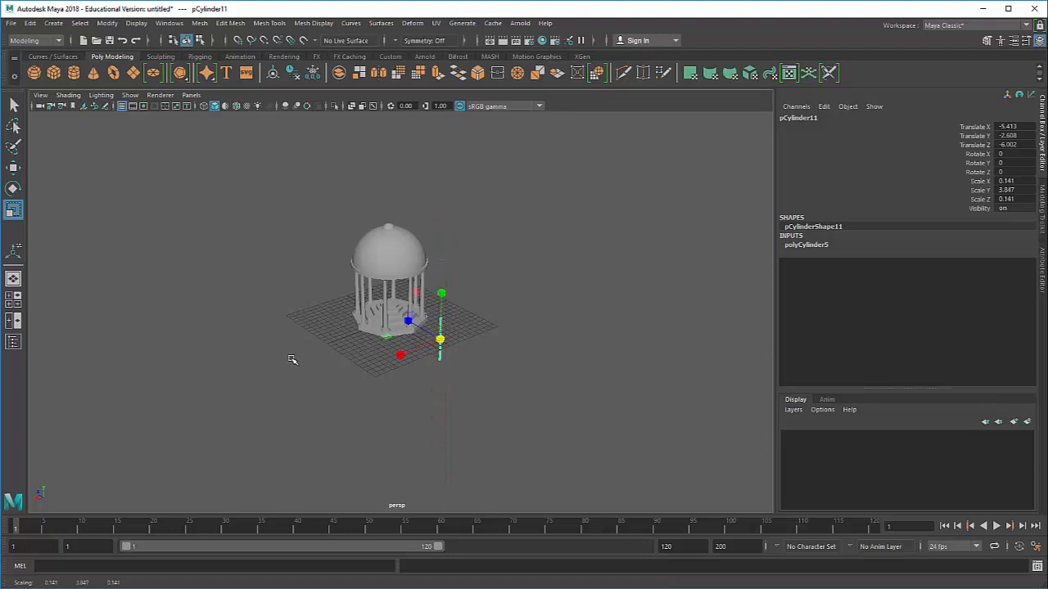
left_click_drag(440, 294, 450, 197)
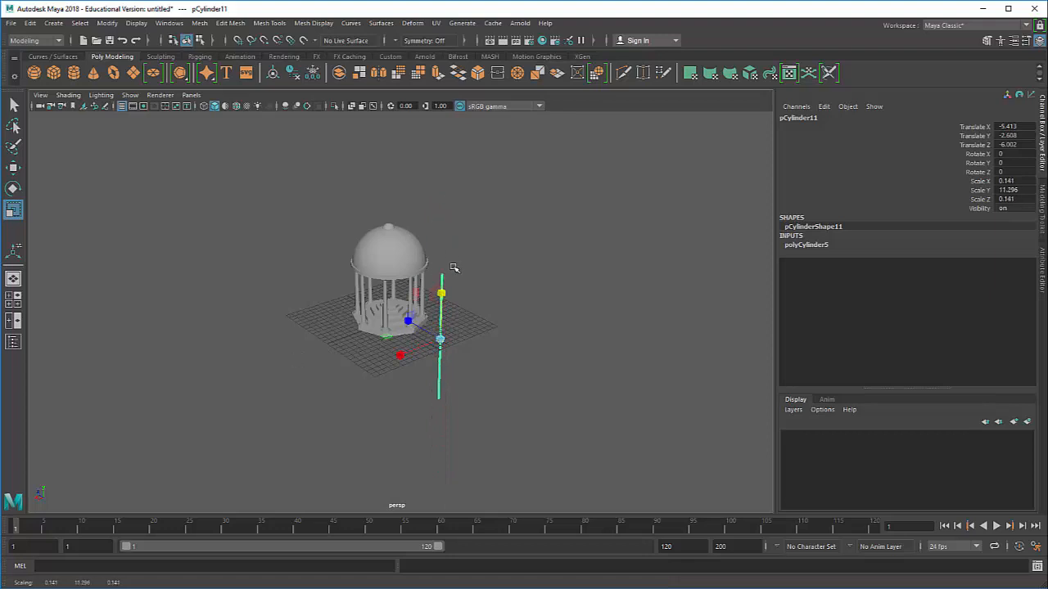
Move the tall cylinder up onto the grid behind the pavilion, to about X -10.899, Y 10.442, Z -9.296
scroll(456, 267, "up", 4)
middle_click_drag(515, 360, 485, 298, "alt")
left_click_drag(487, 298, 561, 270, "alt")
key("w")
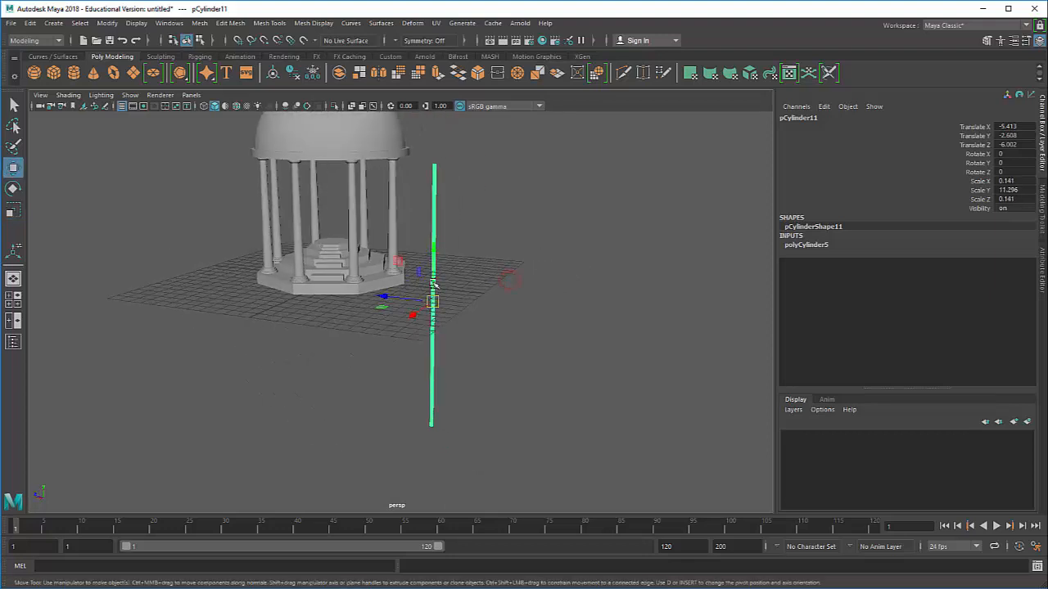
left_click_drag(437, 298, 498, 132)
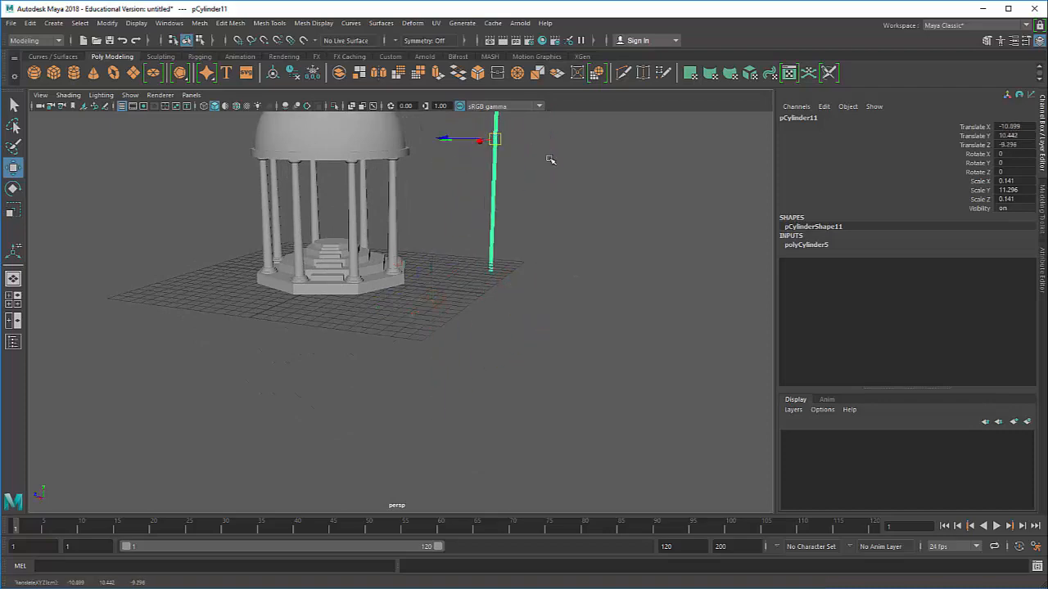
middle_click_drag(549, 161, 503, 319, "alt")
left_click_drag(502, 318, 442, 325, "alt")
left_click(471, 322)
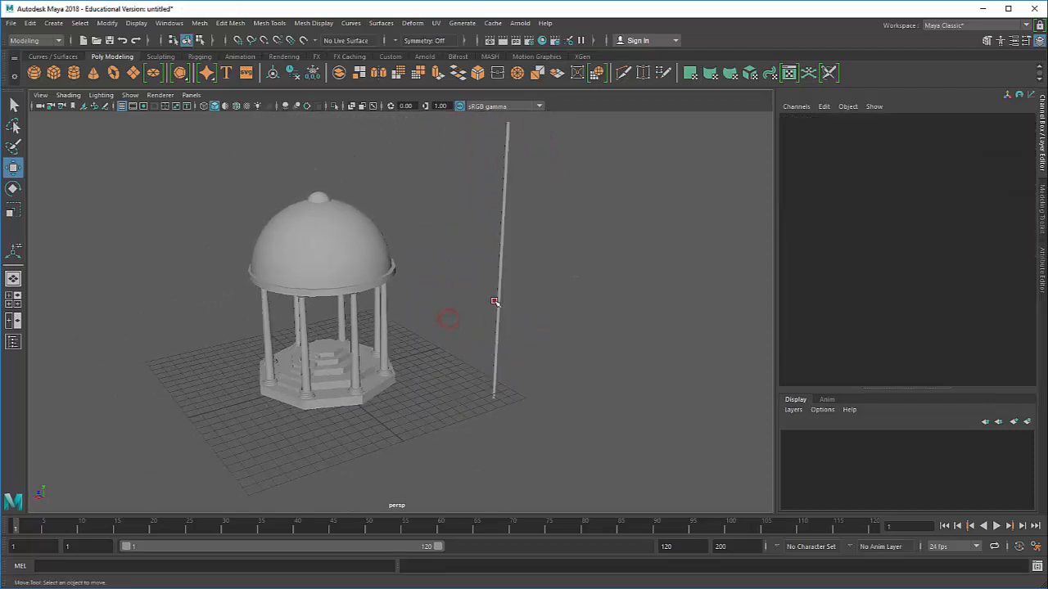
Select the tall cylinder and examine its edges up close along its length down to its base
left_click(496, 301)
left_click_drag(528, 304, 473, 284, "alt")
left_click(518, 225)
scroll(502, 235, "up", 3)
left_click(508, 238)
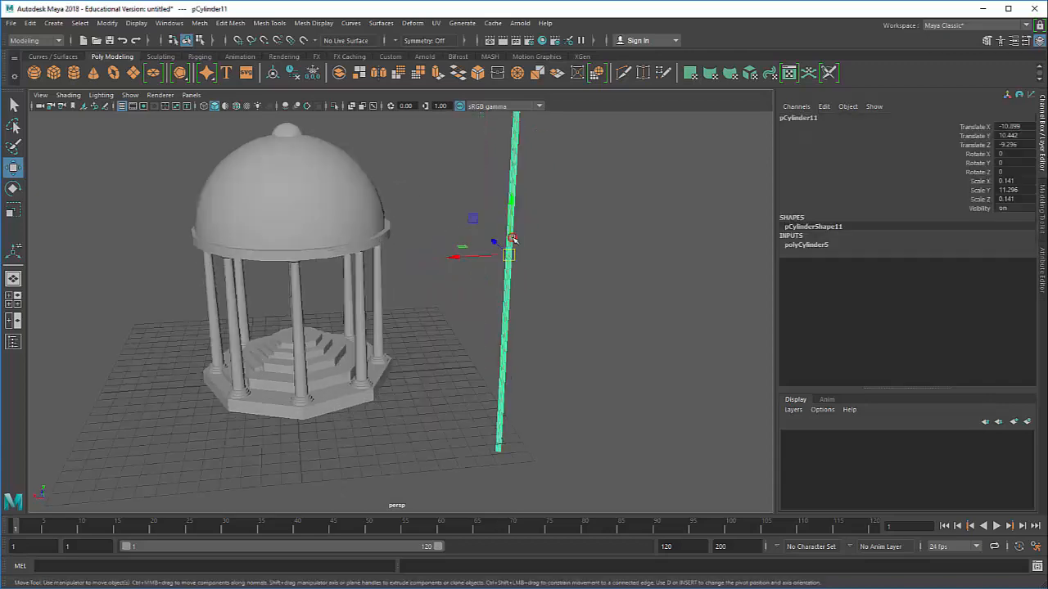
scroll(512, 238, "up", 3)
scroll(601, 242, "up", 3)
middle_click_drag(600, 250, 419, 310, "alt")
left_click_drag(419, 309, 487, 282, "alt")
scroll(463, 237, "down", 2)
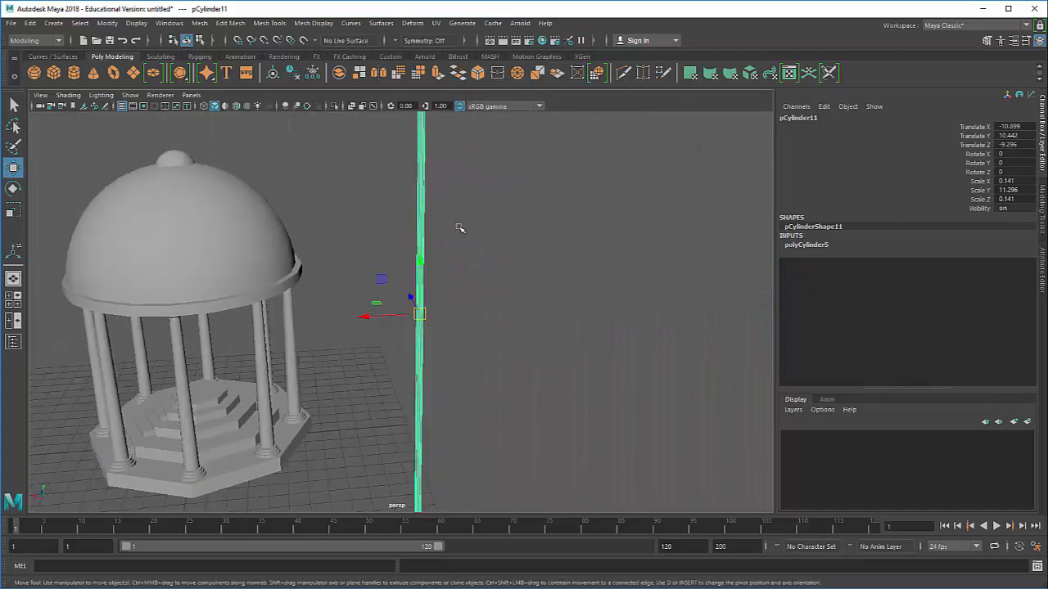
scroll(428, 211, "up", 5)
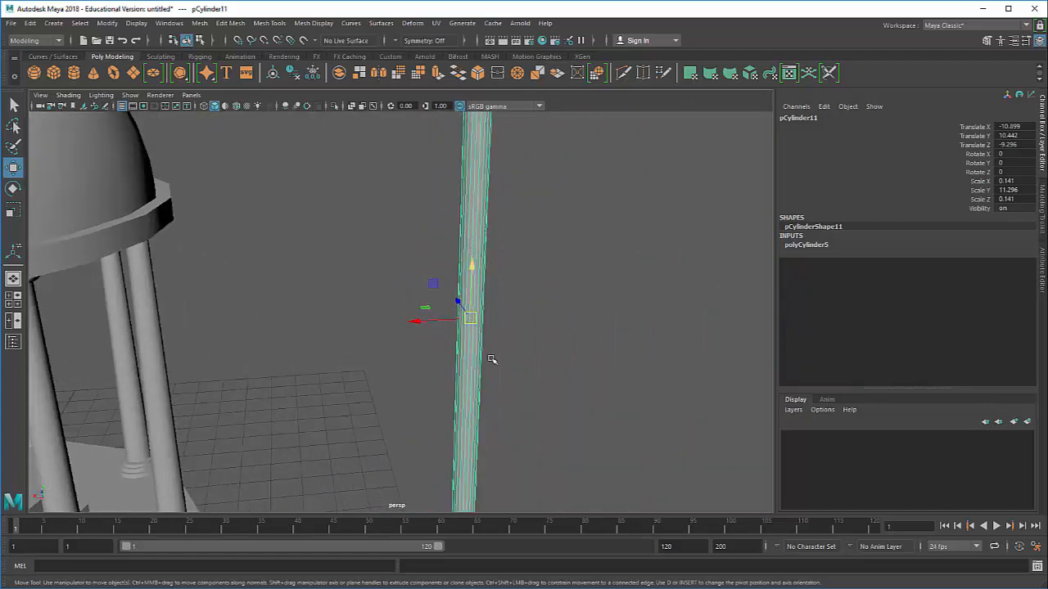
left_click_drag(528, 409, 443, 385, "alt")
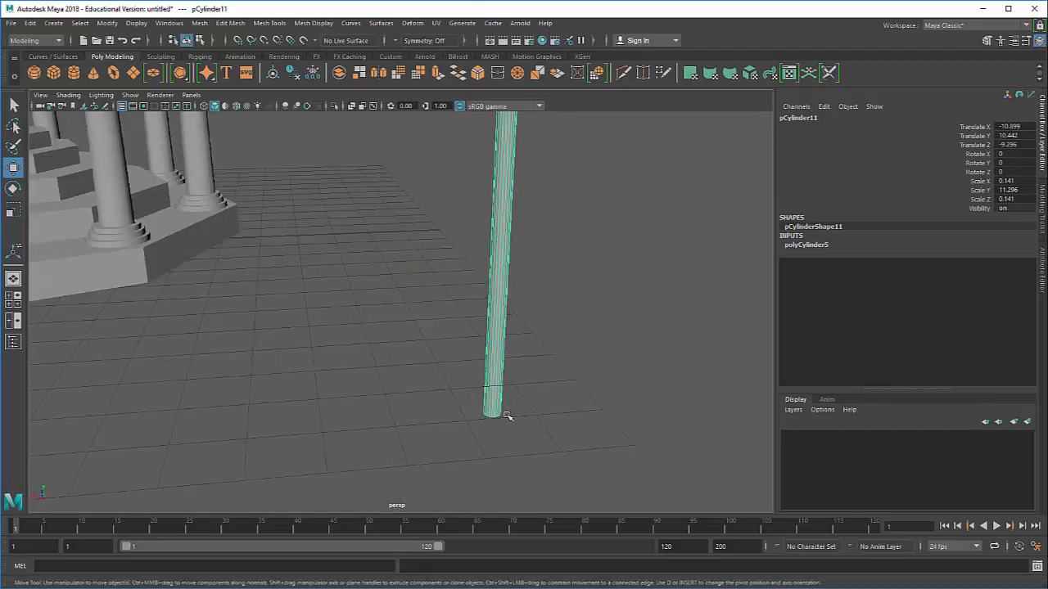
Try to curve the tall cylinder by moving its top vertices along X, undo the moves and return to object mode
left_click_drag(575, 170, 464, 390, "alt")
right_click_drag(390, 308, 351, 277)
left_click_drag(351, 277, 426, 311)
scroll(456, 402, "down", 3)
scroll(456, 402, "down", 2)
middle_click_drag(457, 401, 468, 279, "alt")
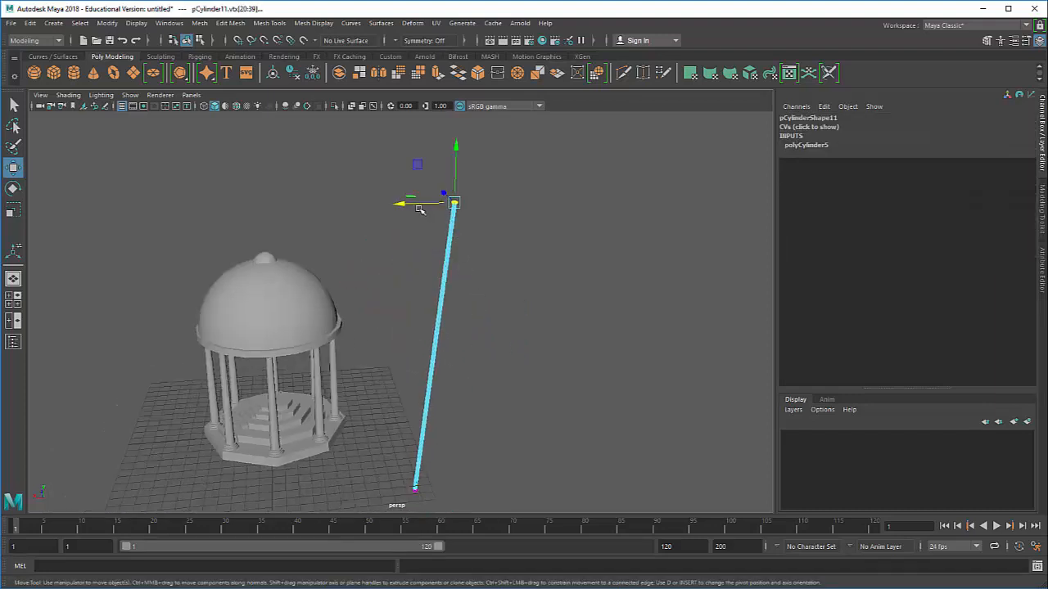
left_click_drag(418, 209, 437, 249)
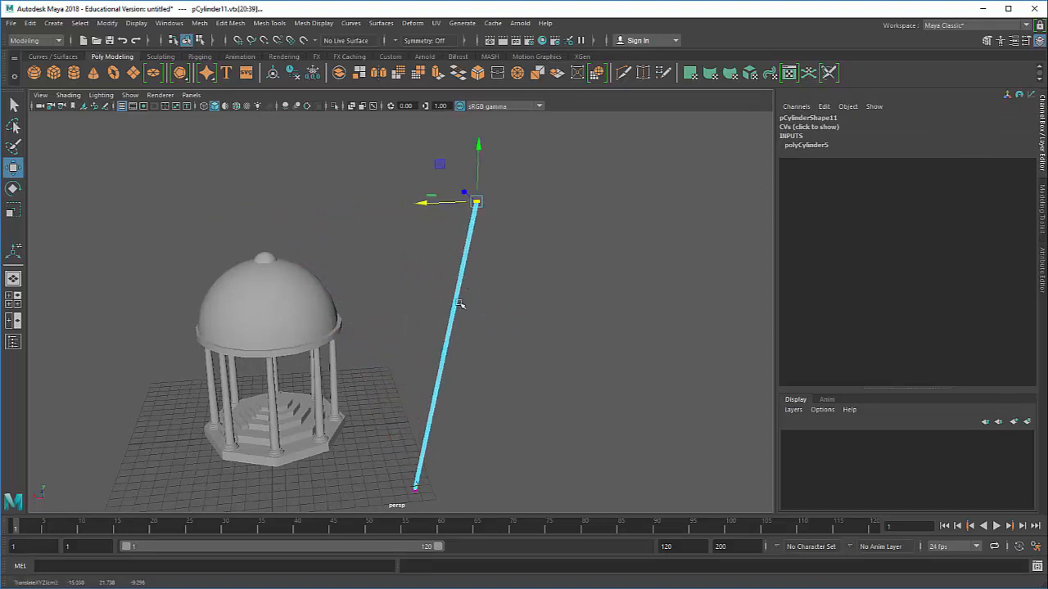
key("ctrl+z")
key("ctrl+z")
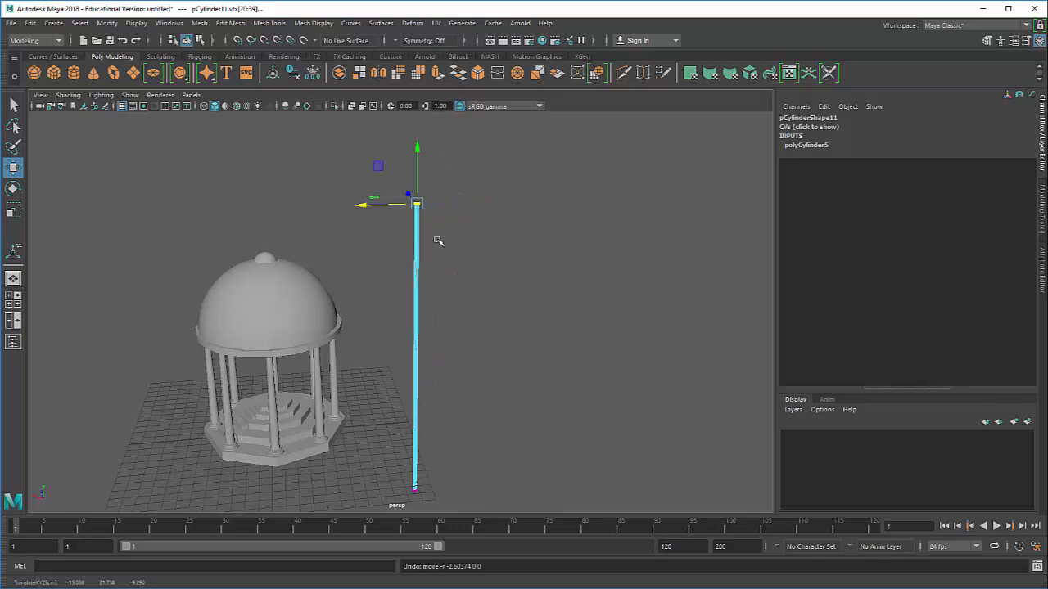
right_click_drag(415, 258, 468, 243)
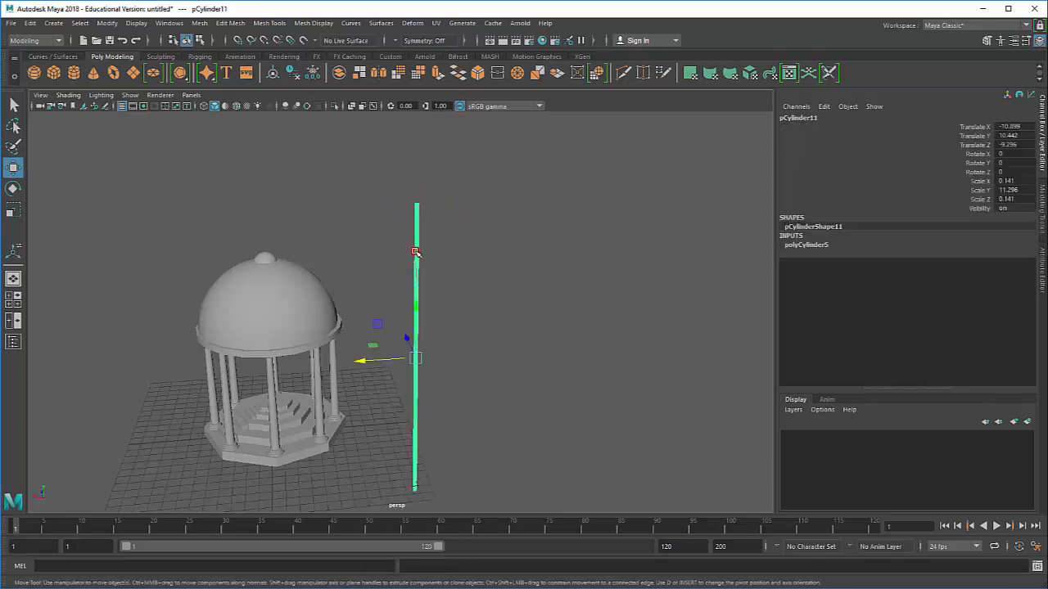
Set the tall cylinder's Subdivisions Height to 60 and inspect the spacing of its edge rings
left_click(811, 247)
scroll(467, 351, "up", 6)
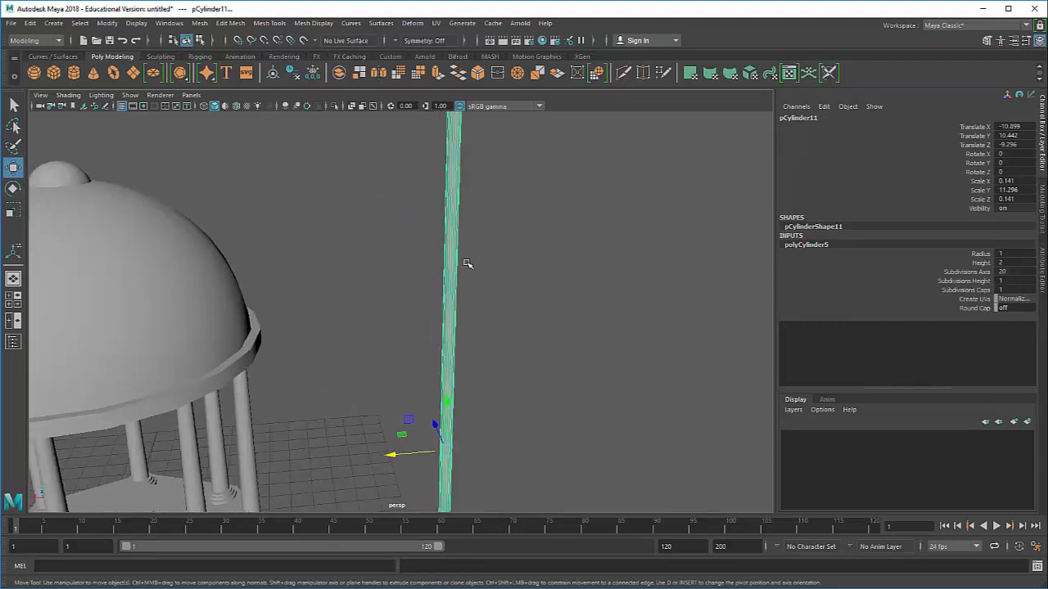
scroll(467, 264, "up", 2)
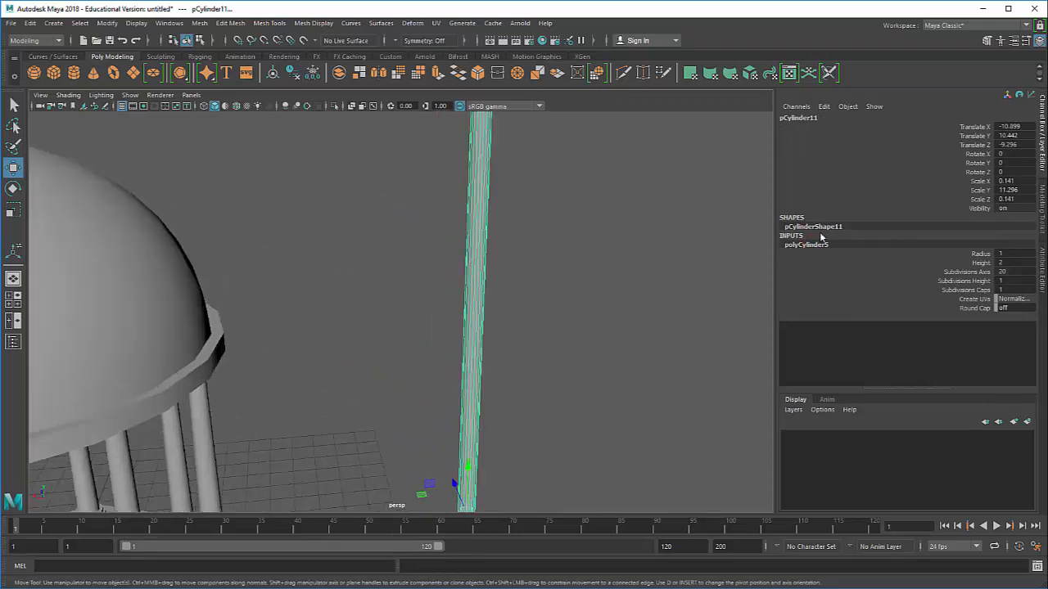
double_click(998, 281)
left_click_drag(477, 210, 576, 212, "alt")
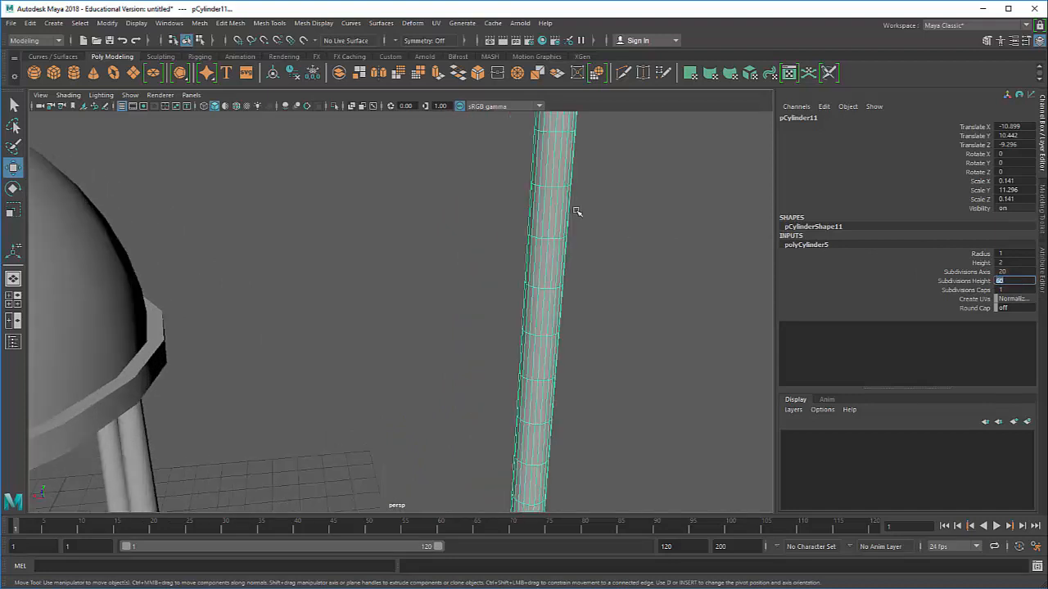
left_click_drag(598, 259, 519, 287, "alt")
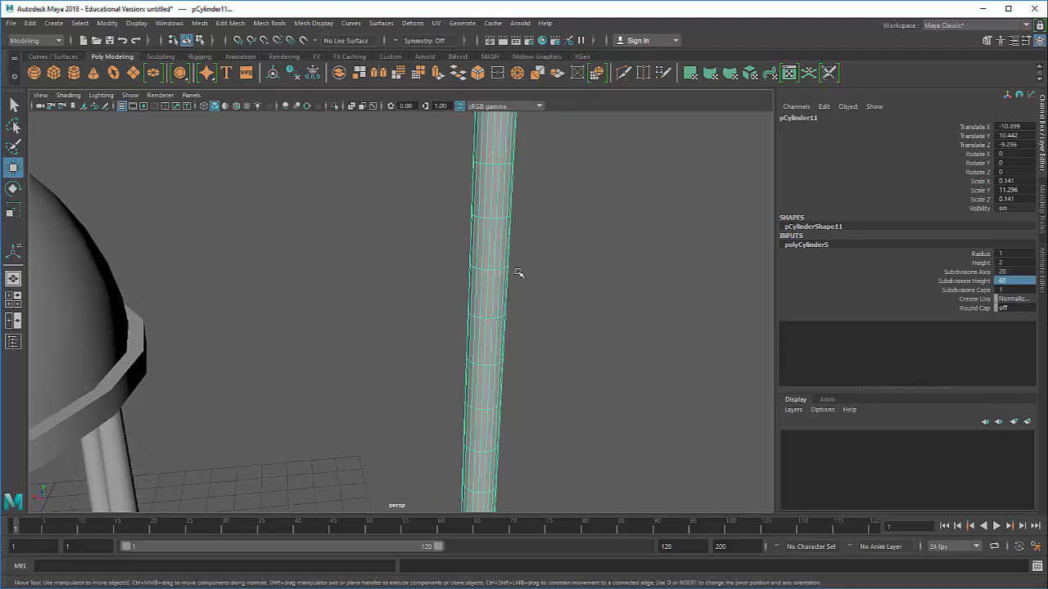
scroll(518, 273, "up", 2)
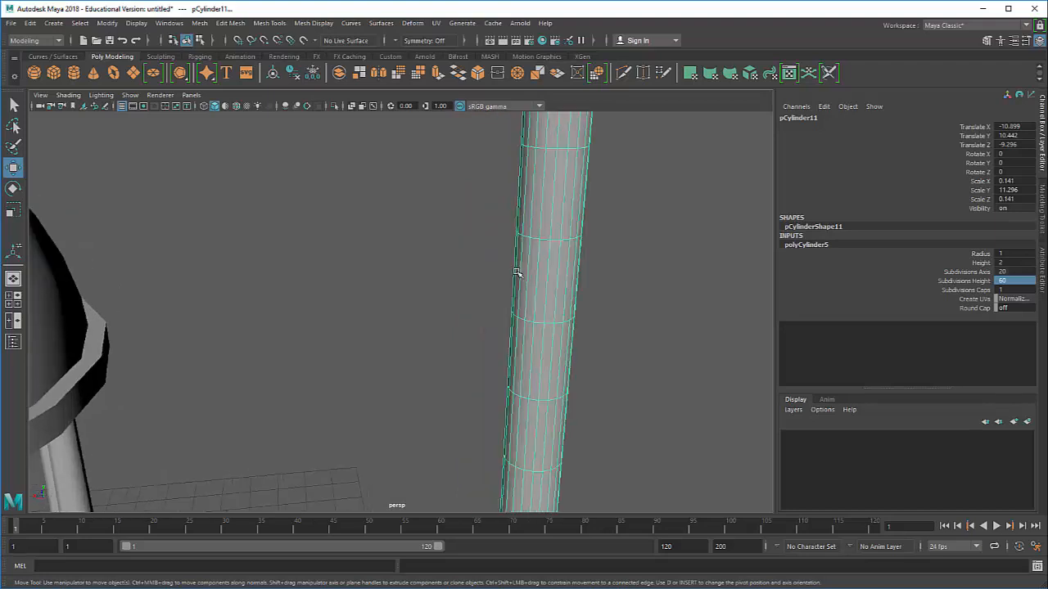
scroll(516, 272, "down", 3)
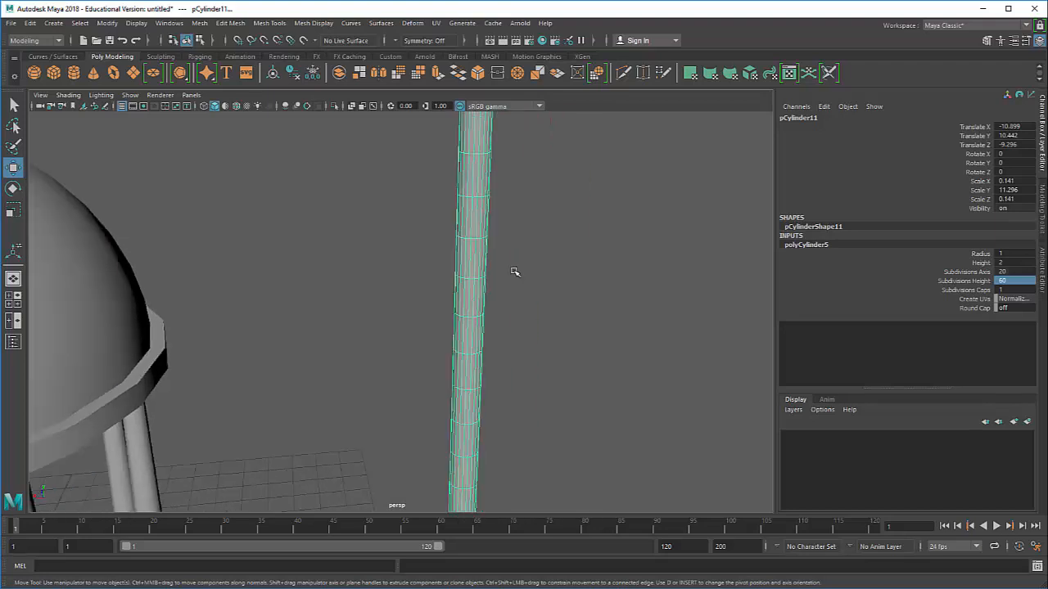
Set the tall cylinder's Subdivisions Height to 80
left_click(1020, 280)
type("80")
key("Return")
scroll(690, 320, "down", 6)
scroll(678, 336, "up", 2)
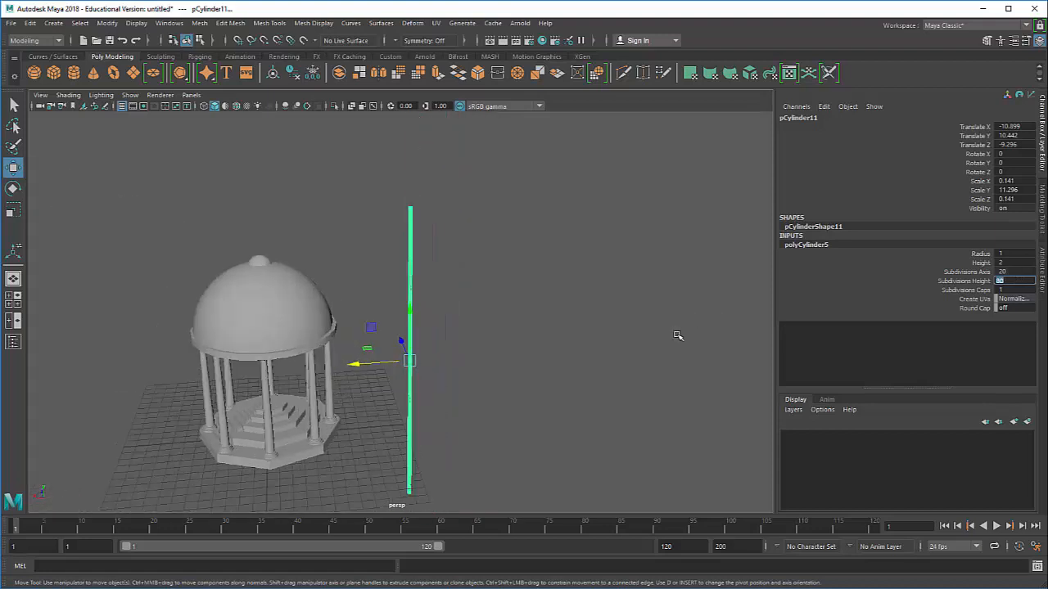
scroll(679, 336, "down", 2)
left_click_drag(484, 344, 498, 323, "alt")
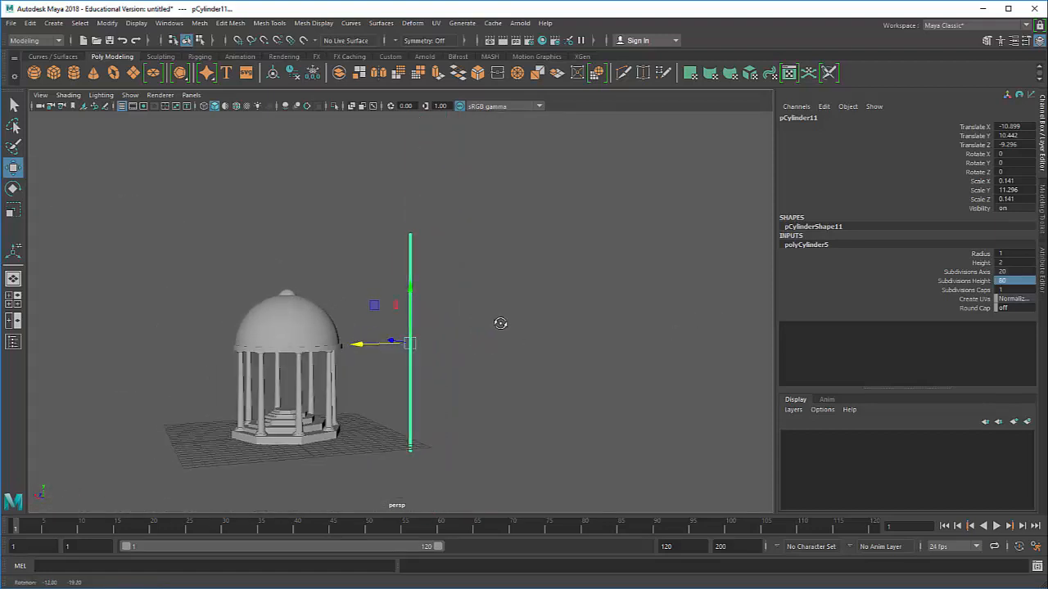
double_click(1015, 289)
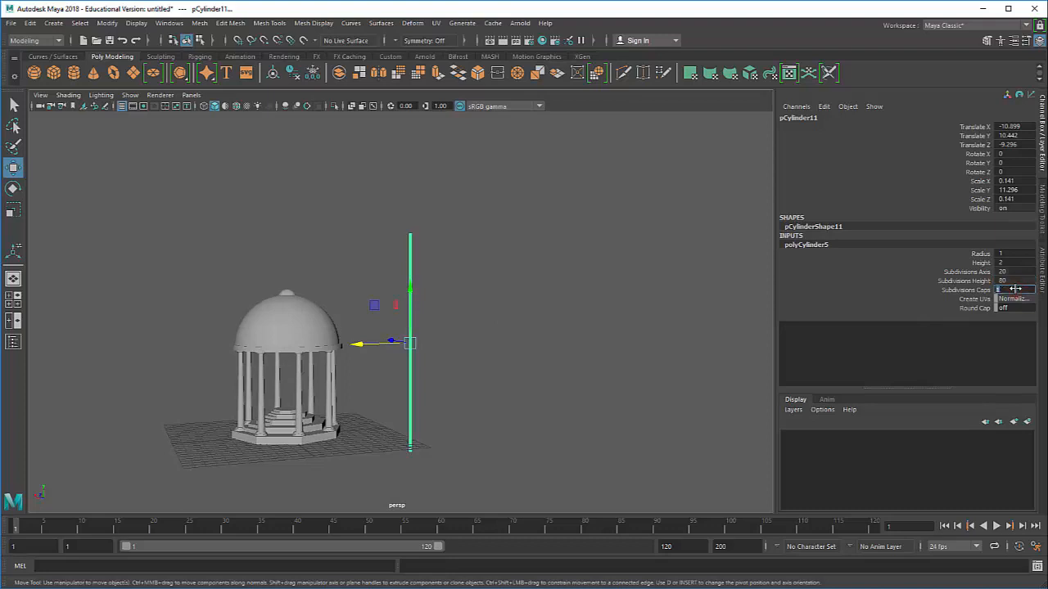
left_click(480, 344)
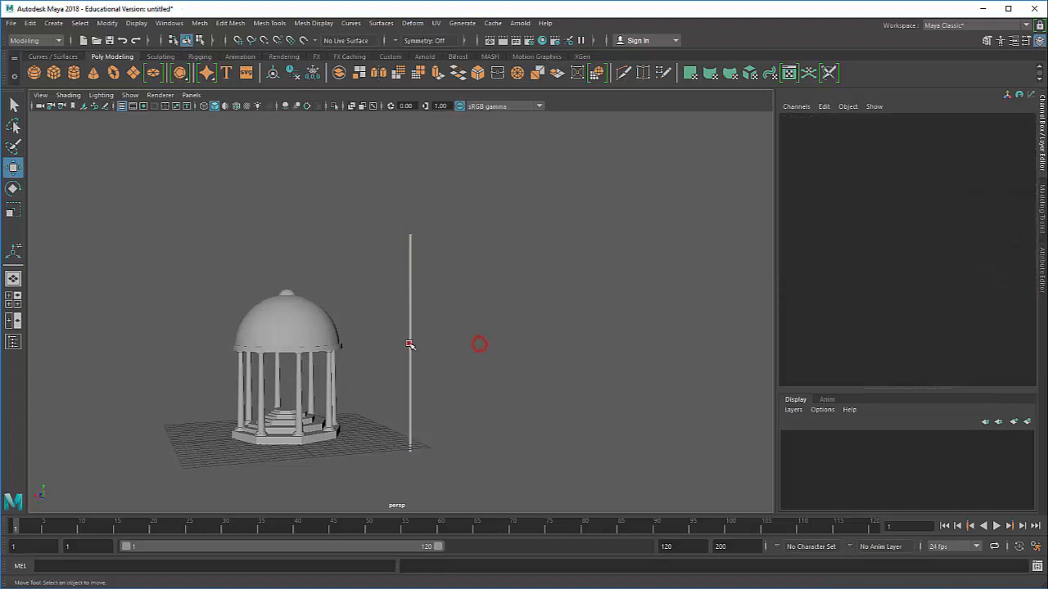
Switch to the Animation menu set and apply a nonlinear Bend deformer to the tall cylinder
left_click(411, 344)
scroll(426, 332, "up", 2)
scroll(428, 331, "down", 1)
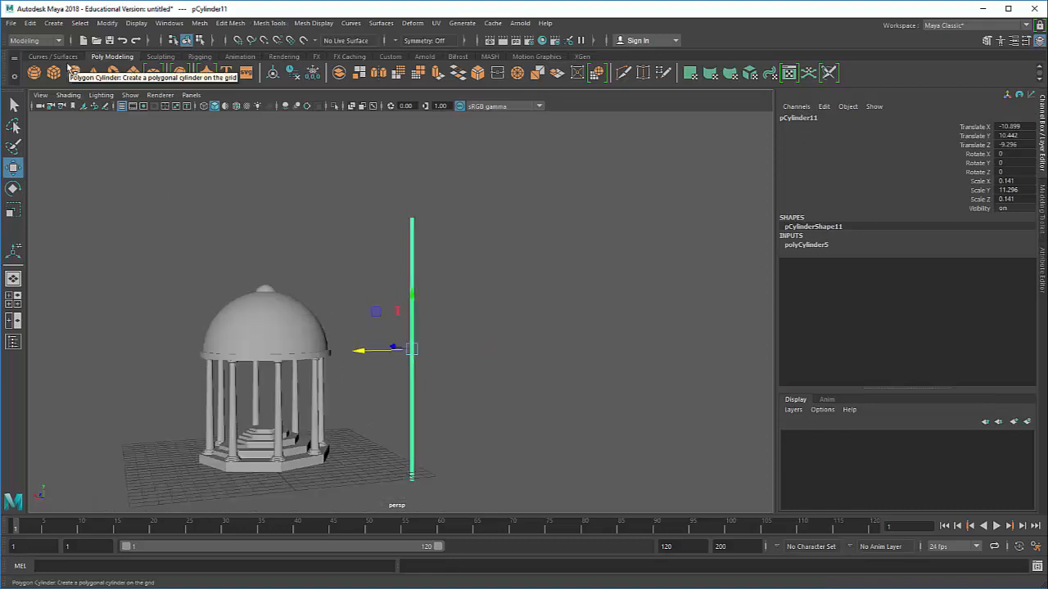
left_click(35, 40)
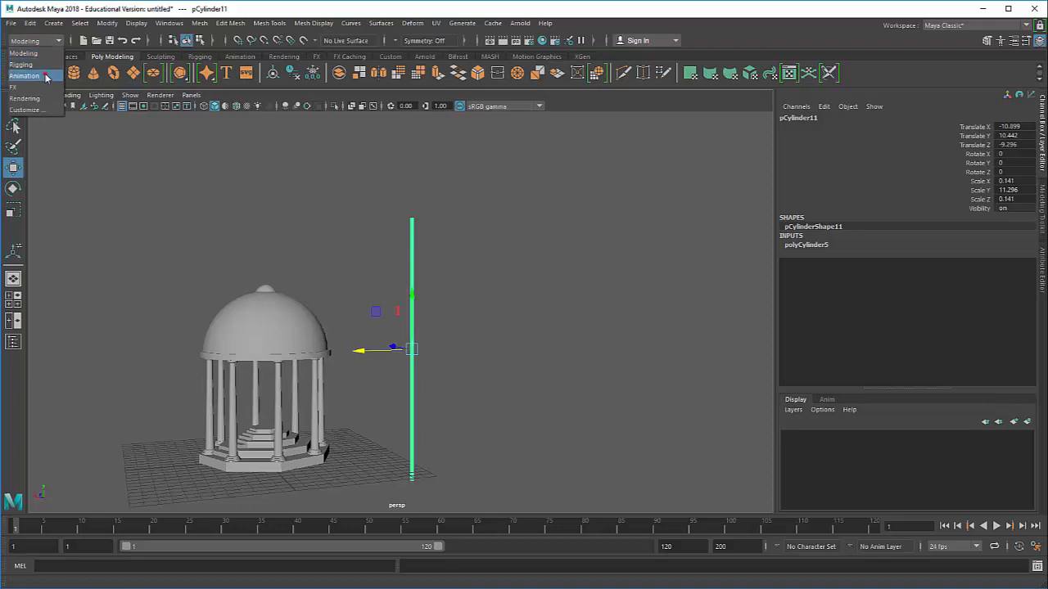
left_click(45, 76)
left_click(288, 23)
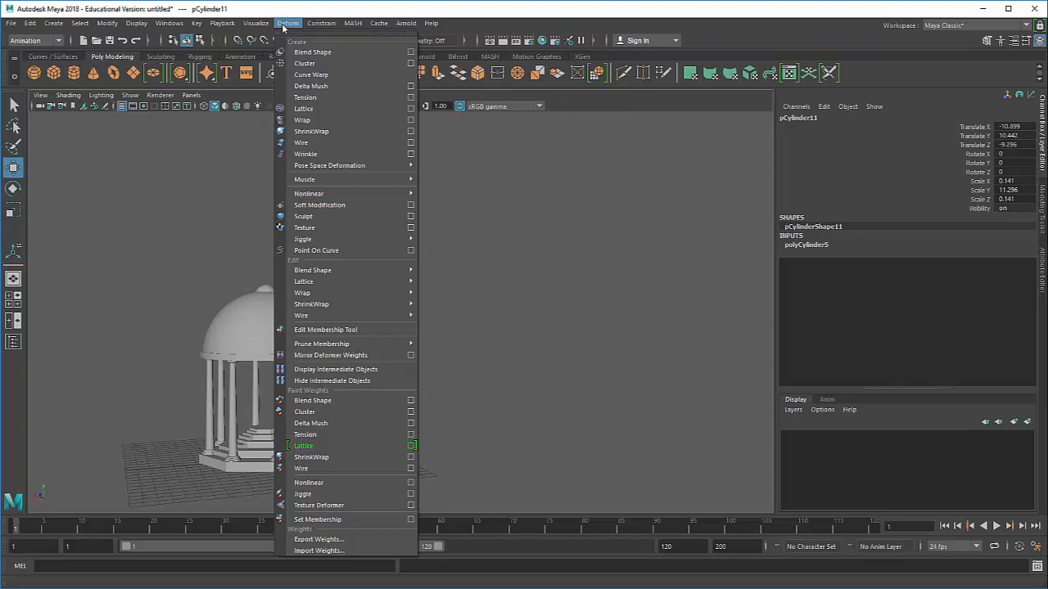
mouse_move(345, 198)
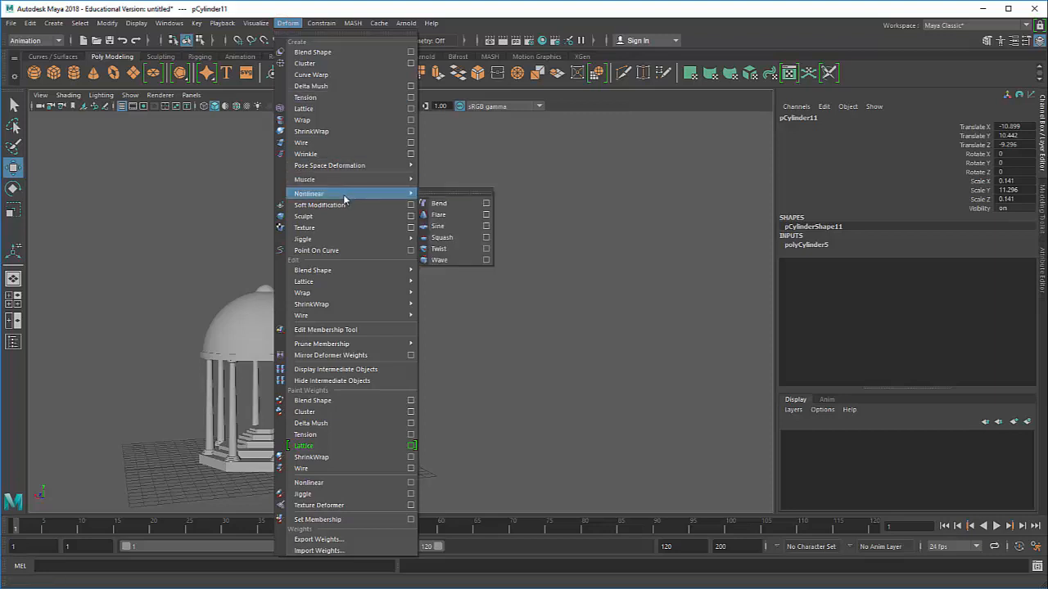
left_click(432, 205)
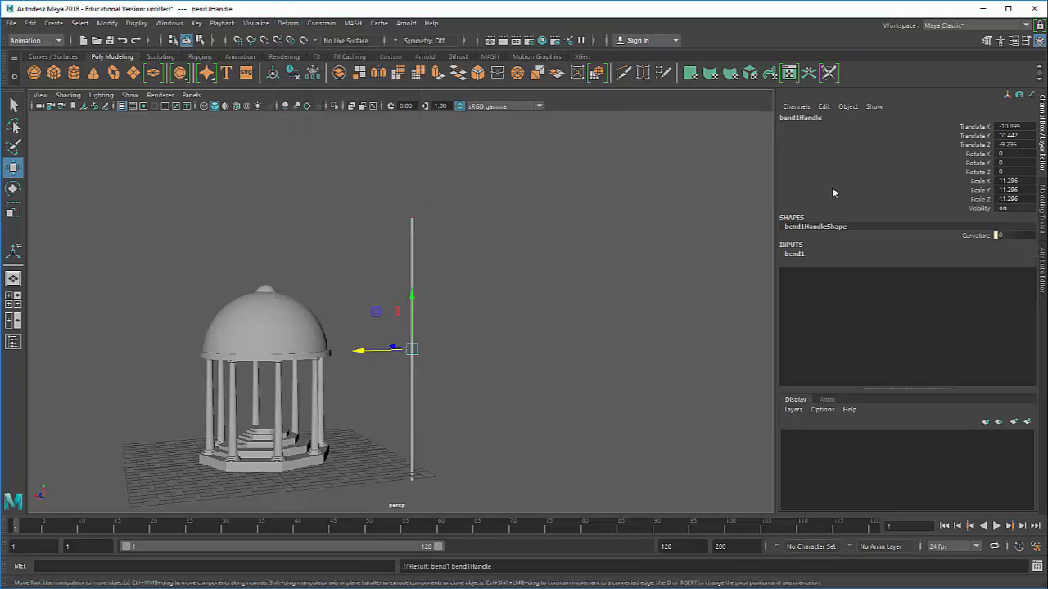
scroll(490, 269, "up", 3)
middle_click_drag(454, 398, 457, 324, "alt")
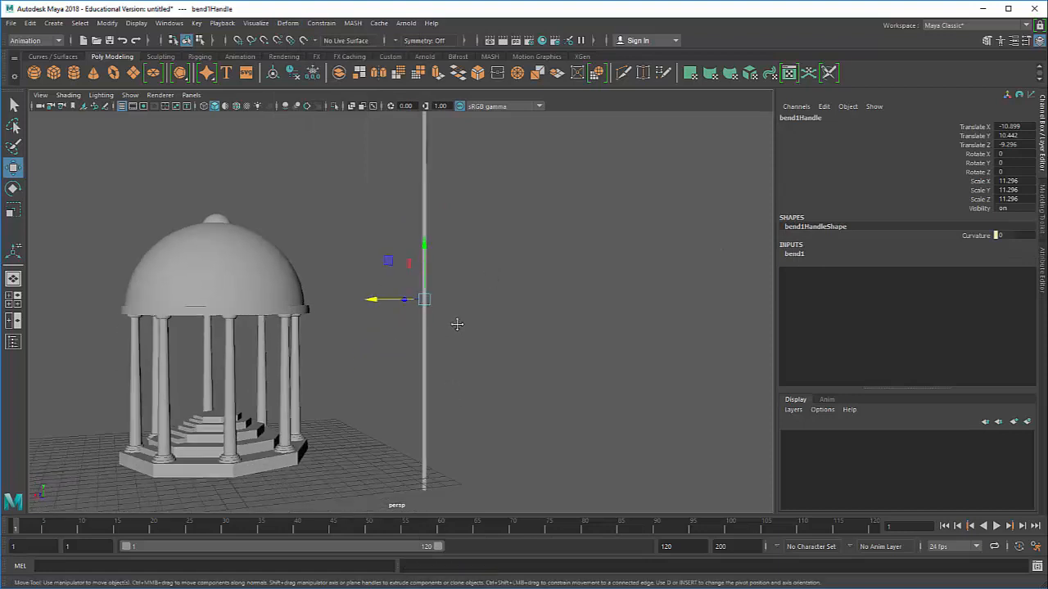
Bend the tall cylinder into a half-circle arch by setting its Bend deformer's Curvature to 90
left_click(424, 306)
left_click(424, 315)
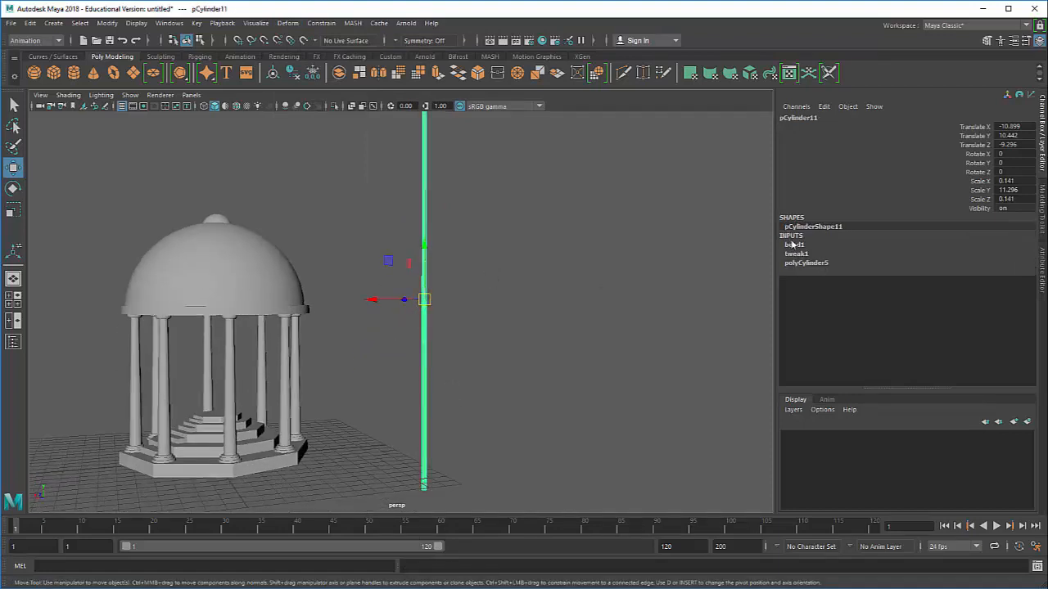
left_click(794, 245)
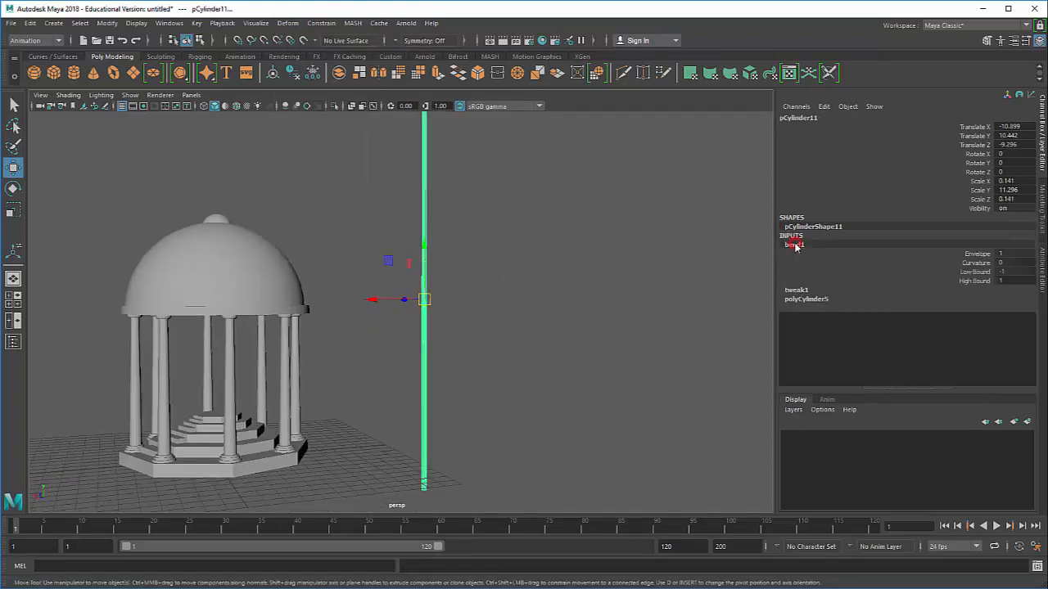
left_click(975, 254)
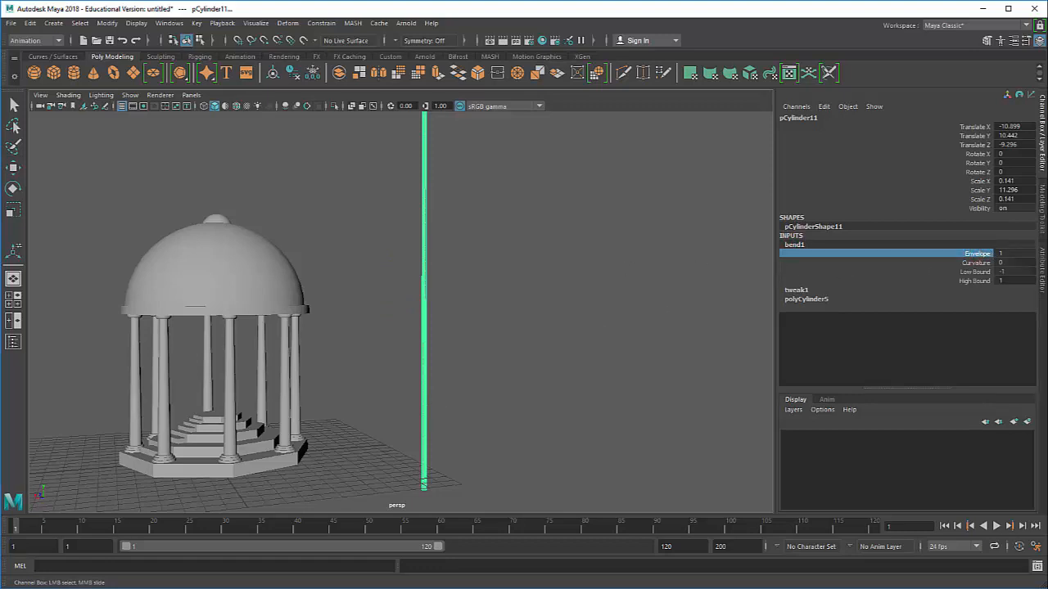
left_click(1015, 263)
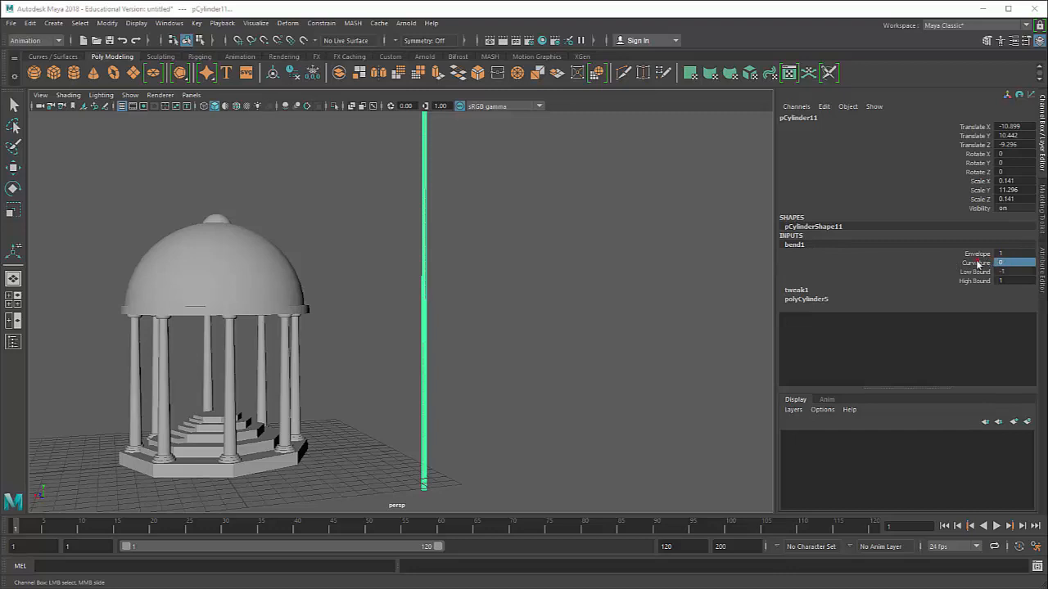
left_click(975, 263)
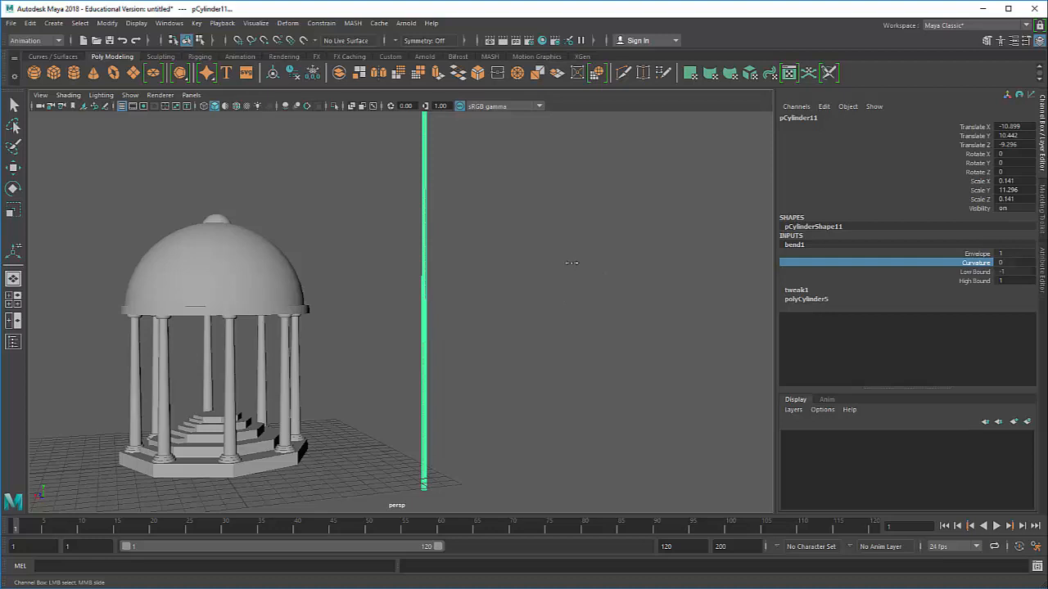
middle_click_drag(572, 263, 619, 281)
double_click(1017, 263)
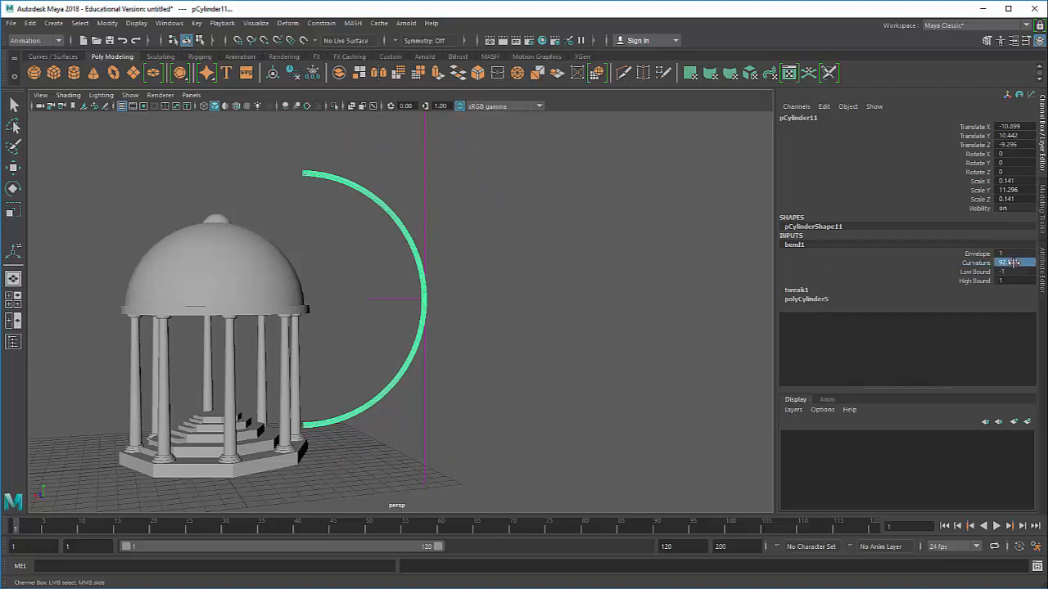
type("90")
key("Return")
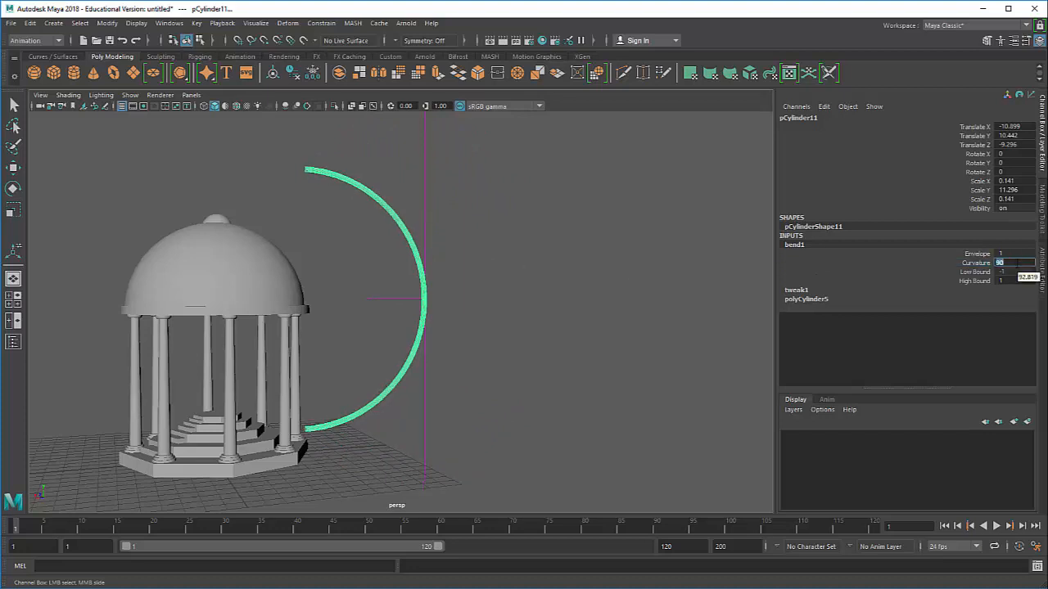
left_click_drag(496, 339, 482, 308, "alt")
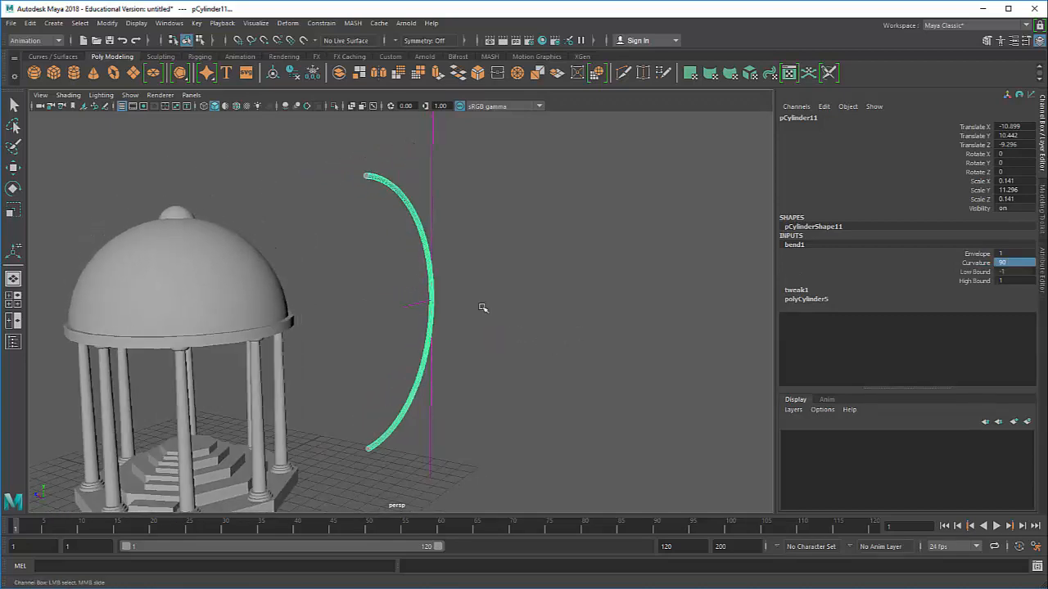
Try closing the arch into a full ring with a Bend Curvature of 180, and restore the Curvature to 90
right_click_drag(363, 174, 335, 173)
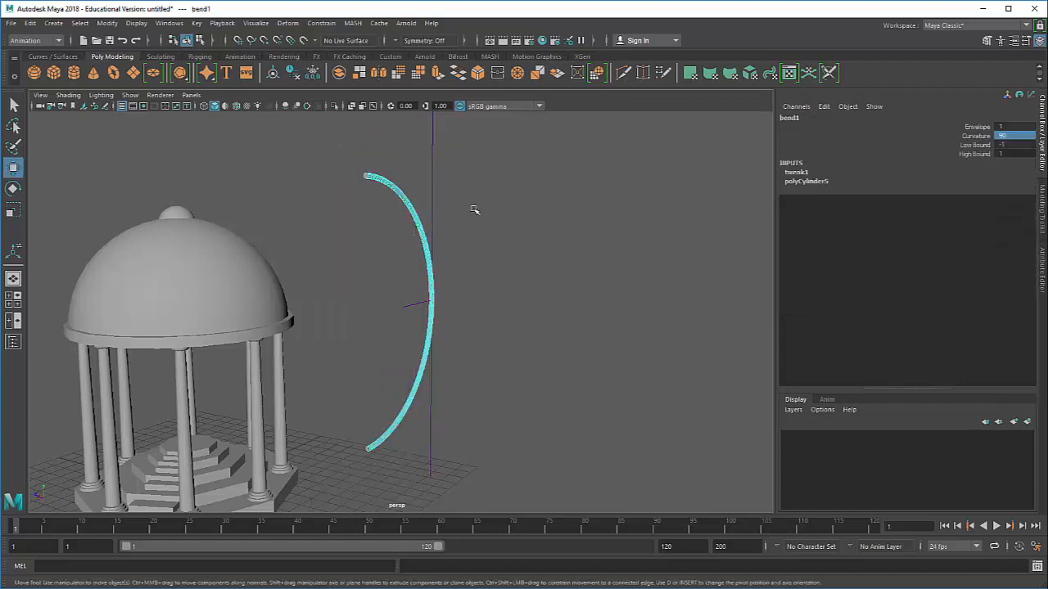
mouse_move(405, 205)
right_mouse_down()
mouse_move(438, 188)
mouse_move(420, 200)
right_mouse_up()
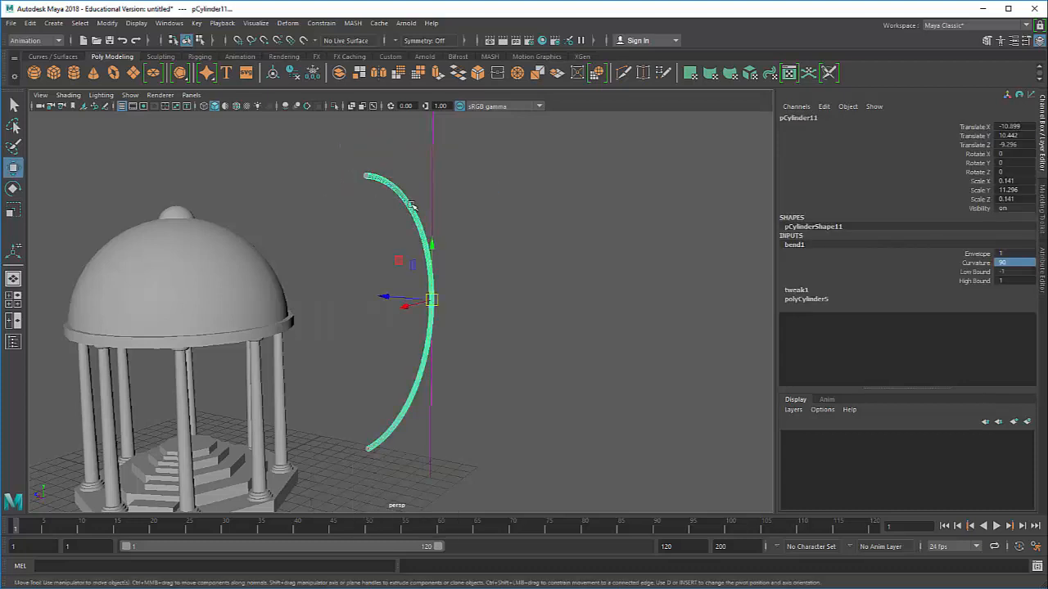
left_click(984, 263)
middle_click_drag(664, 262, 708, 264)
mouse_move(565, 311)
left_mouse_down("alt")
mouse_move(514, 306)
mouse_move(565, 312)
left_mouse_up("alt")
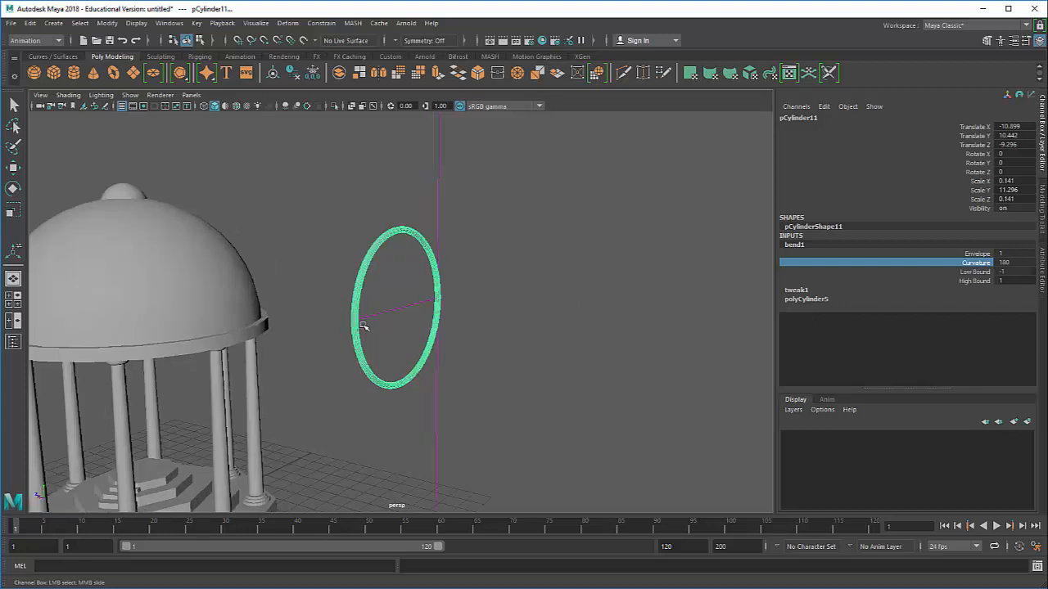
double_click(1007, 262)
type("90")
key("Return")
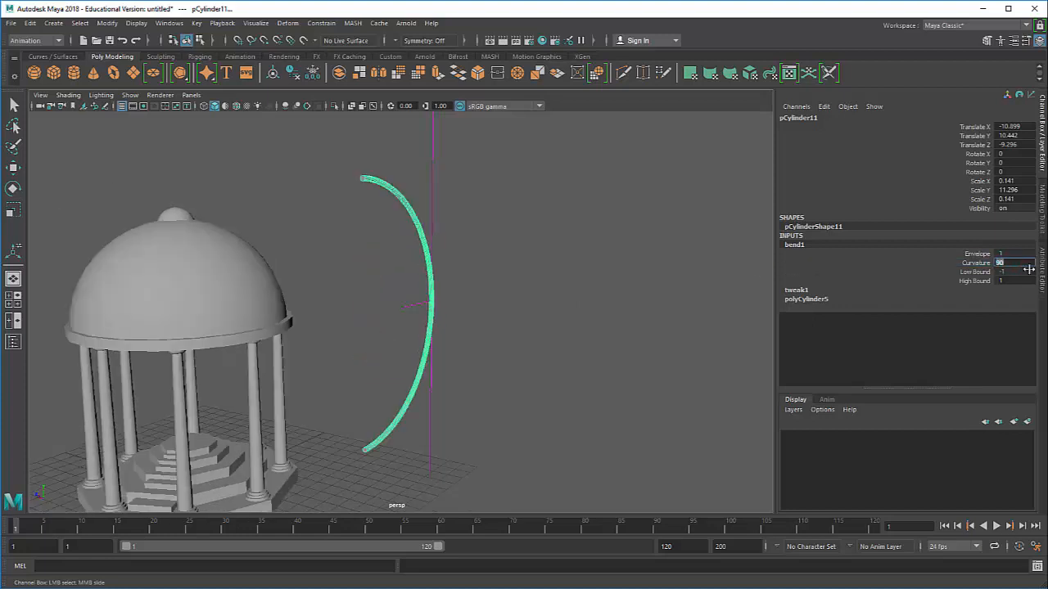
Switch the arch to face selection and select the cap faces at both of its ends
right_click_drag(379, 187, 386, 199)
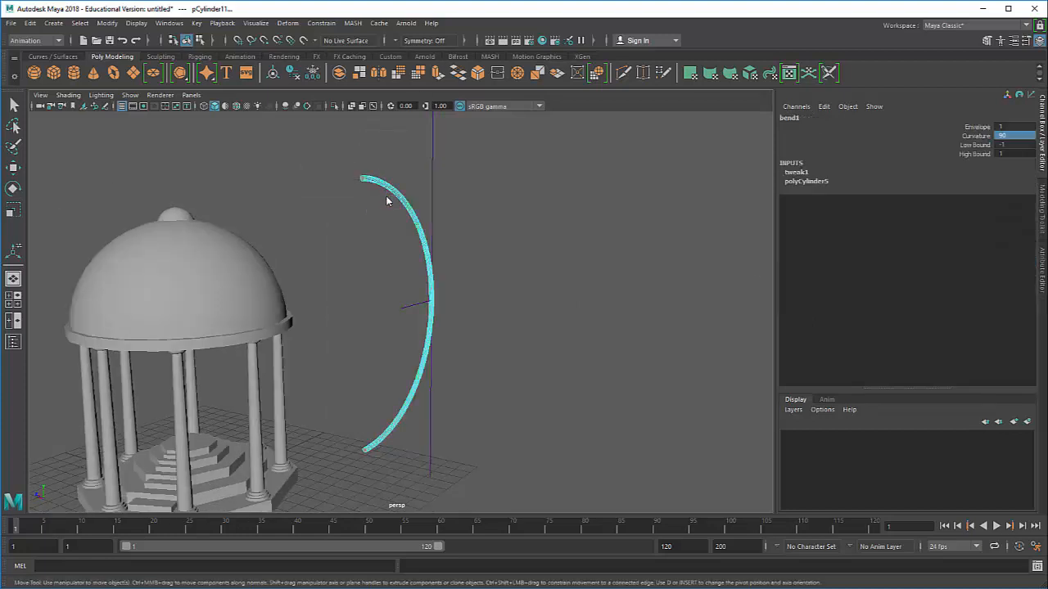
key("w")
scroll(362, 179, "down", 3)
scroll(362, 181, "up", 6)
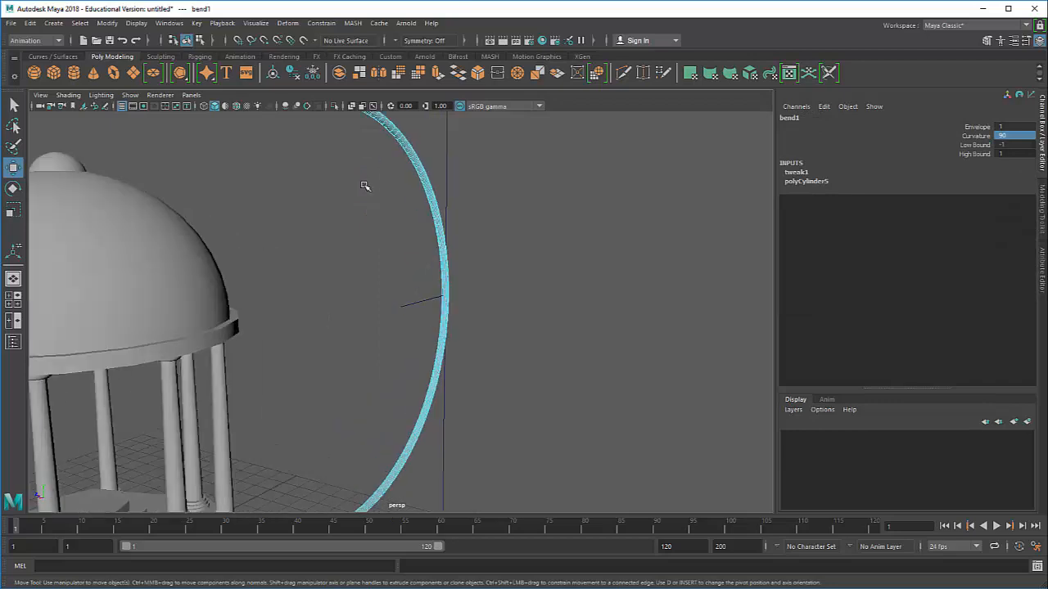
middle_click_drag(371, 191, 416, 250, "alt")
scroll(424, 135, "up", 4)
middle_click_drag(427, 137, 450, 74, "alt")
left_click(421, 221)
middle_click_drag(411, 309, 472, 276, "alt")
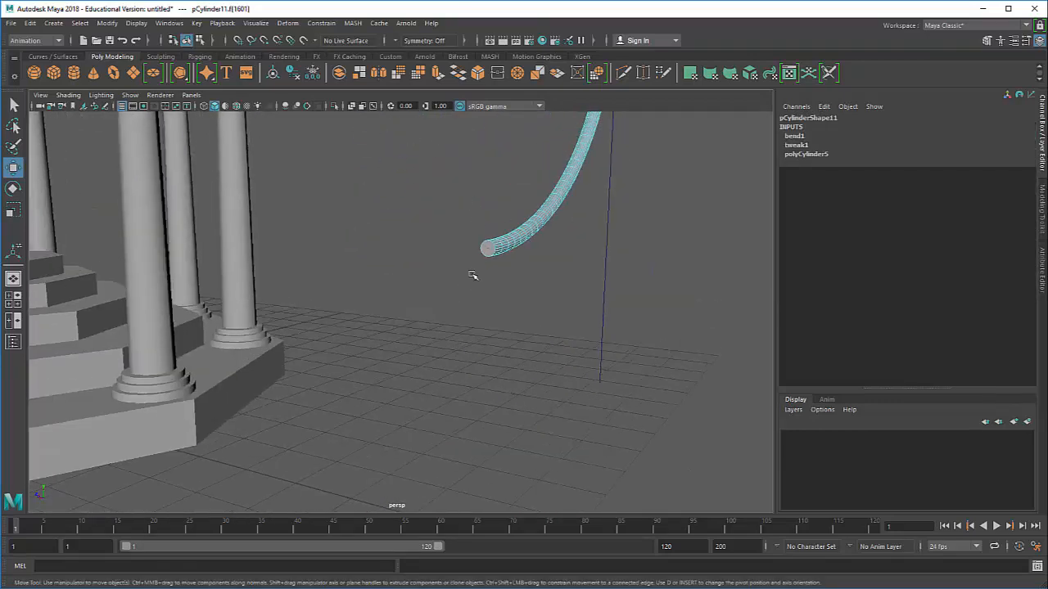
left_click(484, 252)
scroll(532, 244, "down", 6)
left_click_drag(529, 250, 382, 261, "alt")
scroll(427, 241, "up", 5)
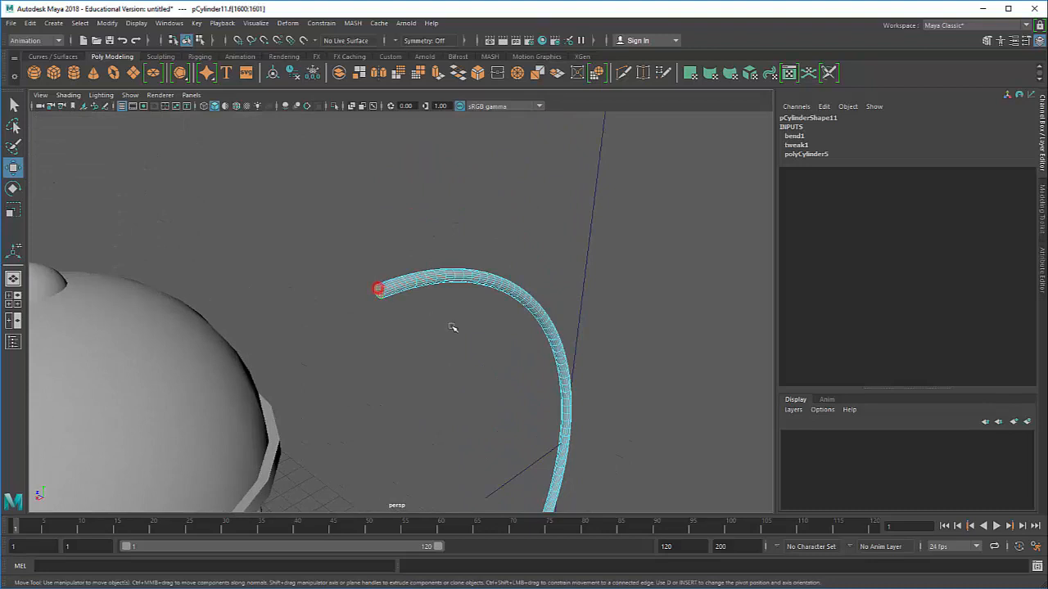
Try moving the arch's end-cap faces along X, first both together and then the upper one alone, undoing each move
scroll(451, 325, "down", 5)
left_click_drag(393, 393, 325, 382, "alt")
key("ctrl+z")
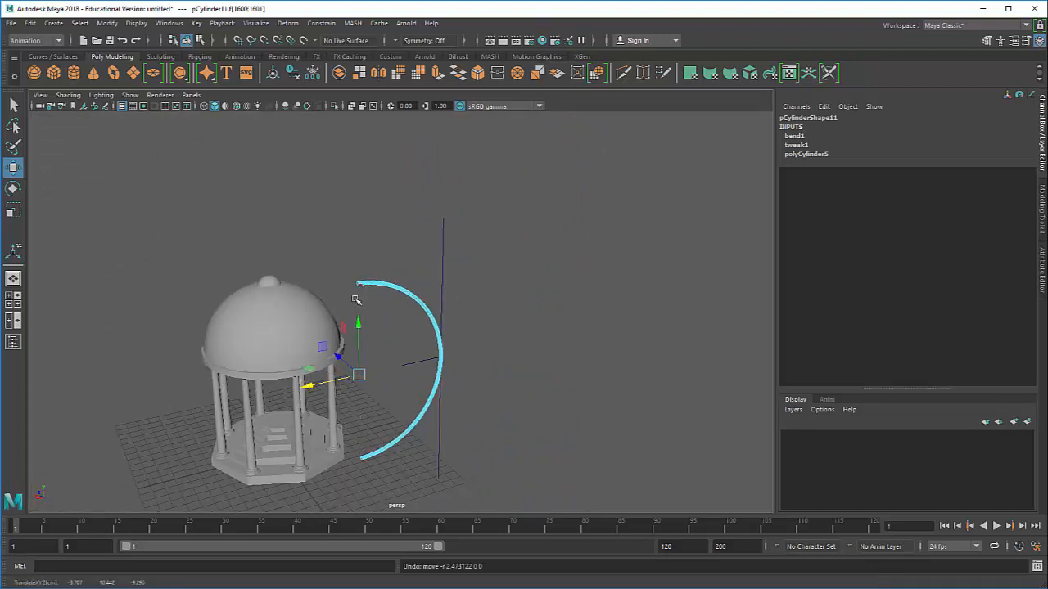
left_click_drag(336, 383, 408, 360, "alt")
scroll(436, 257, "up", 6)
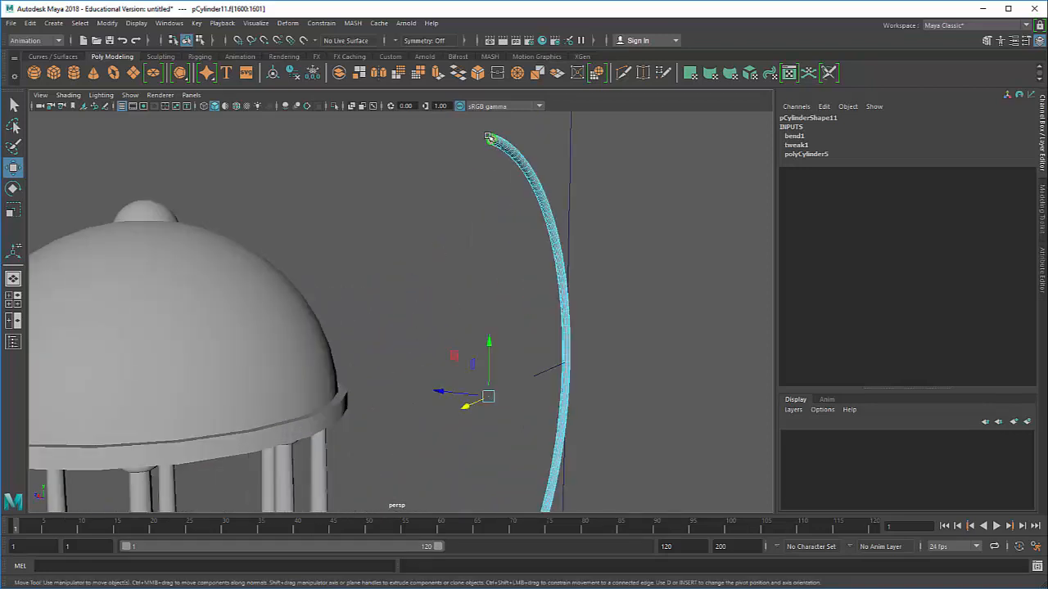
left_click(489, 138)
left_click_drag(469, 133, 382, 143)
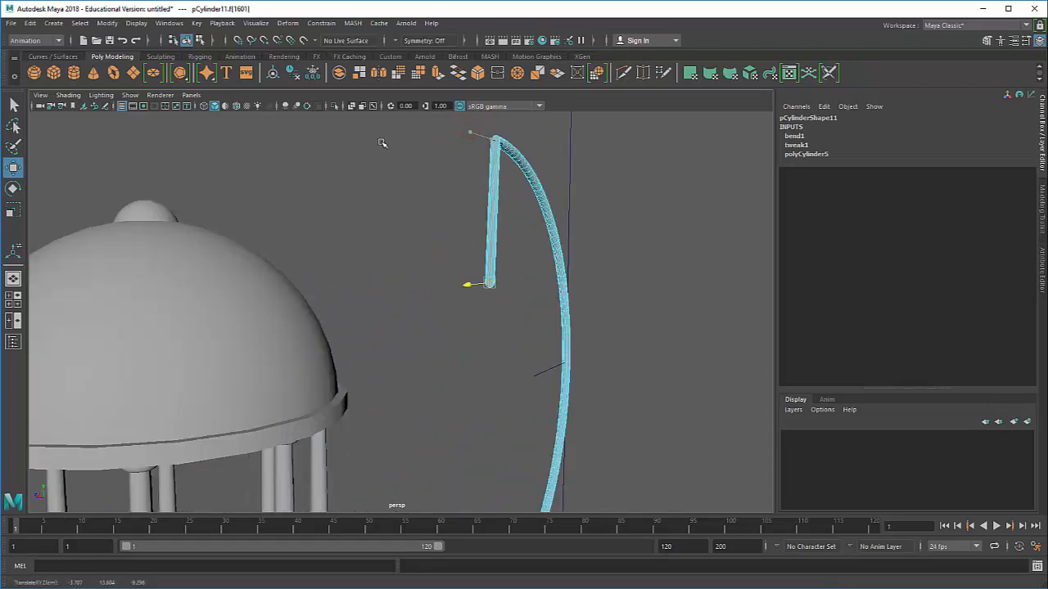
key("ctrl+z")
Extrude both end-cap faces of the arch straight outward by a Local Translate Z of about 10.5, and return to object selection
left_click_drag(409, 245, 450, 264, "alt")
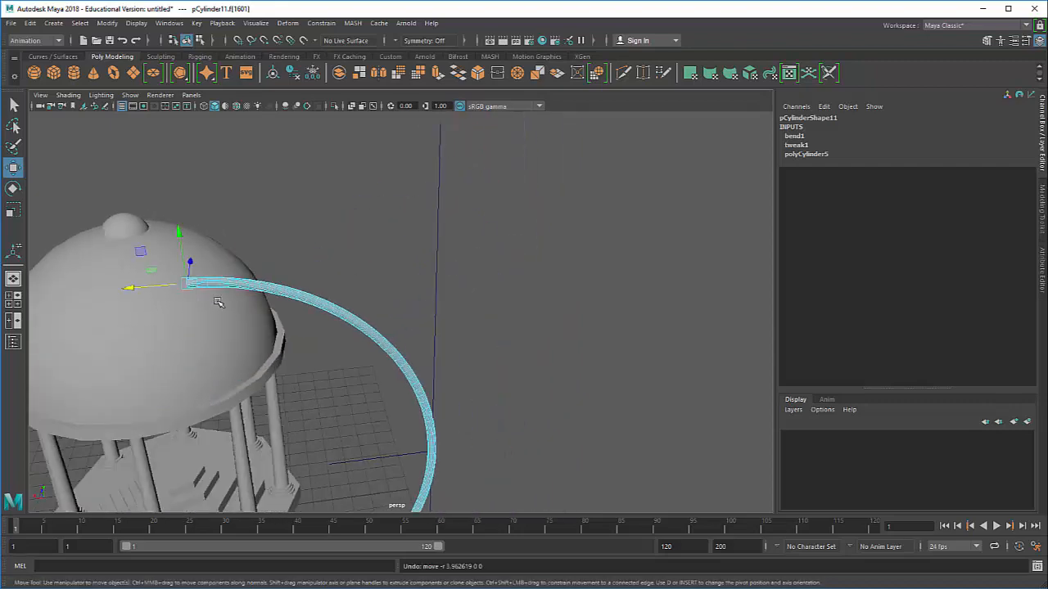
left_click_drag(180, 281, 380, 236, "alt")
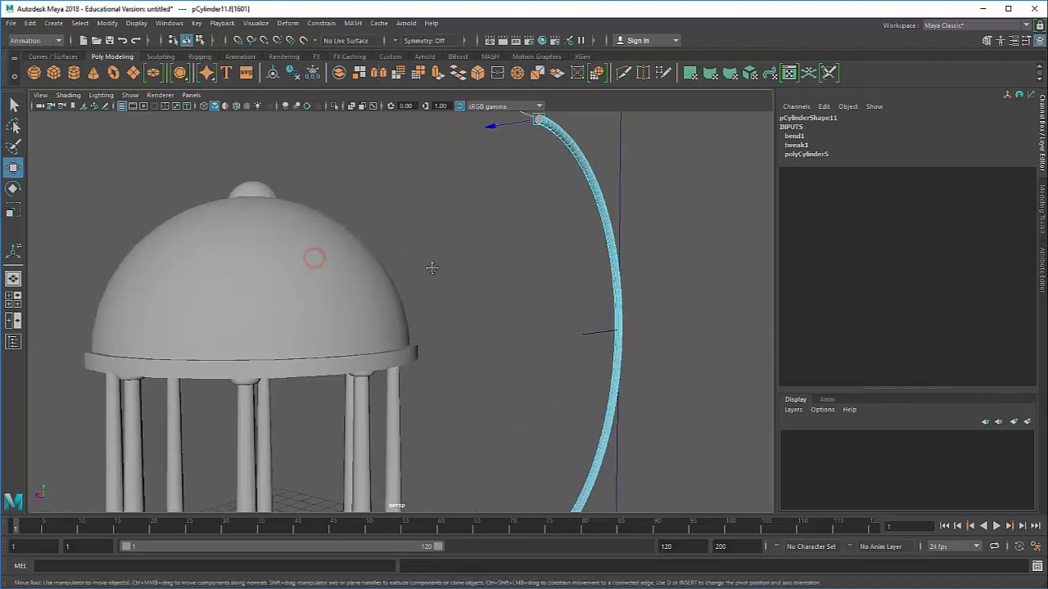
scroll(434, 269, "down", 5)
scroll(466, 334, "up", 2)
left_click(499, 479, "shift")
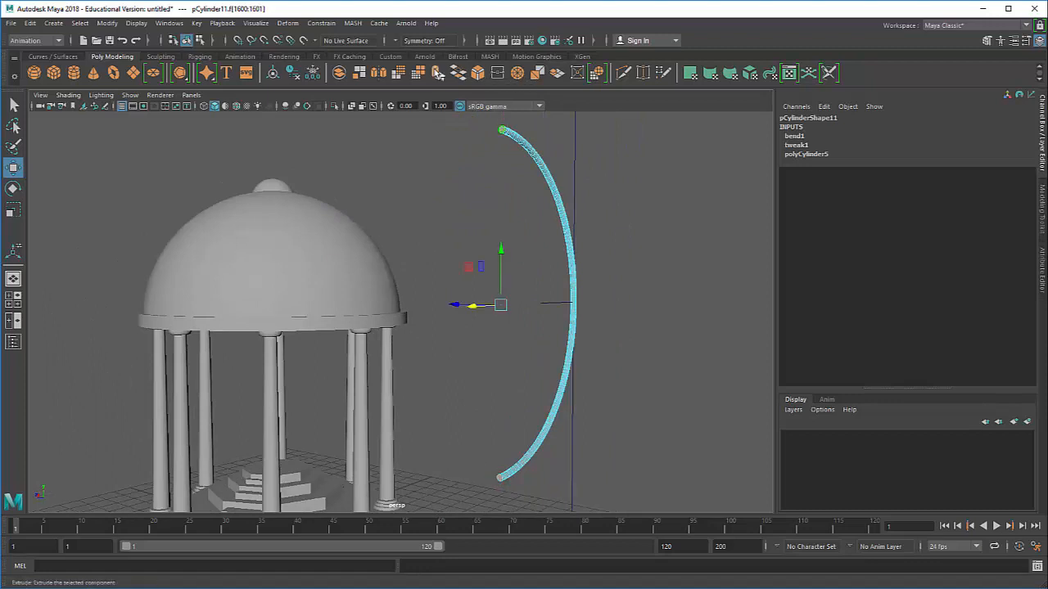
left_click(438, 73)
left_click_drag(489, 484, 326, 515)
scroll(523, 385, "down", 4)
left_click_drag(517, 387, 392, 391, "alt")
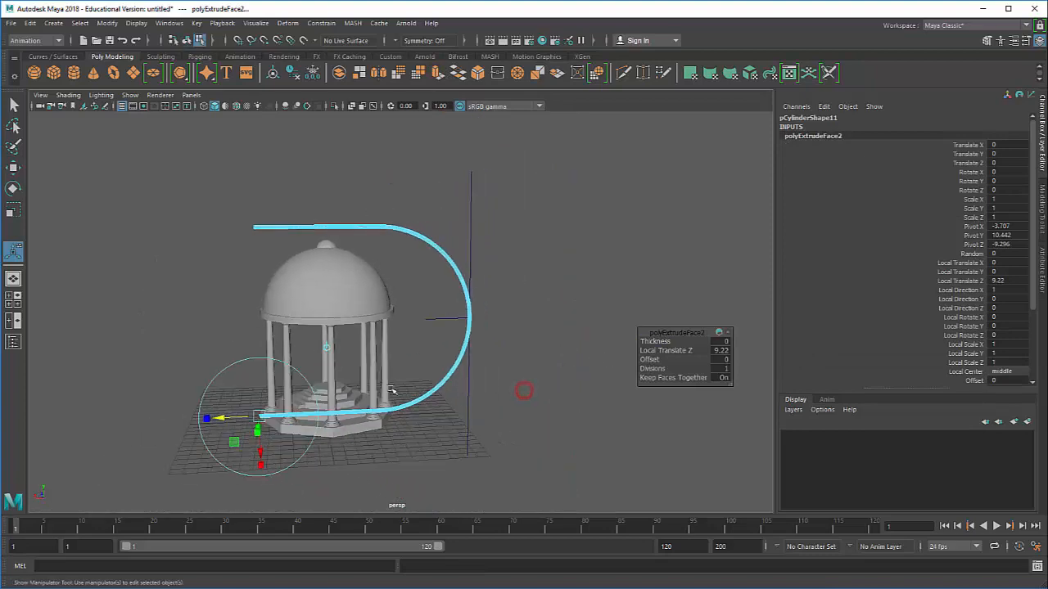
left_click_drag(240, 420, 223, 416, "alt")
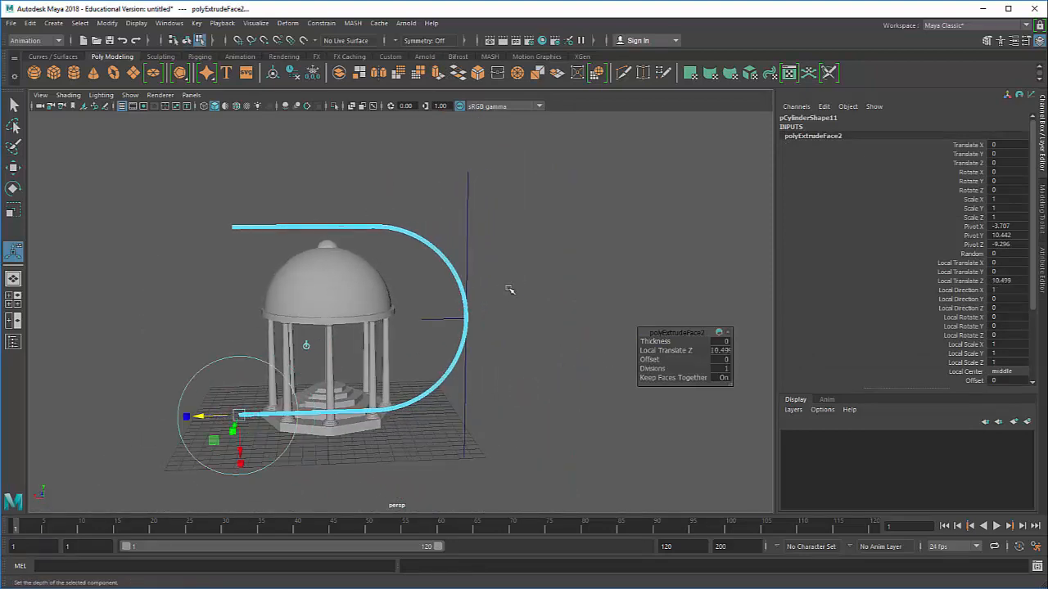
left_click(509, 287)
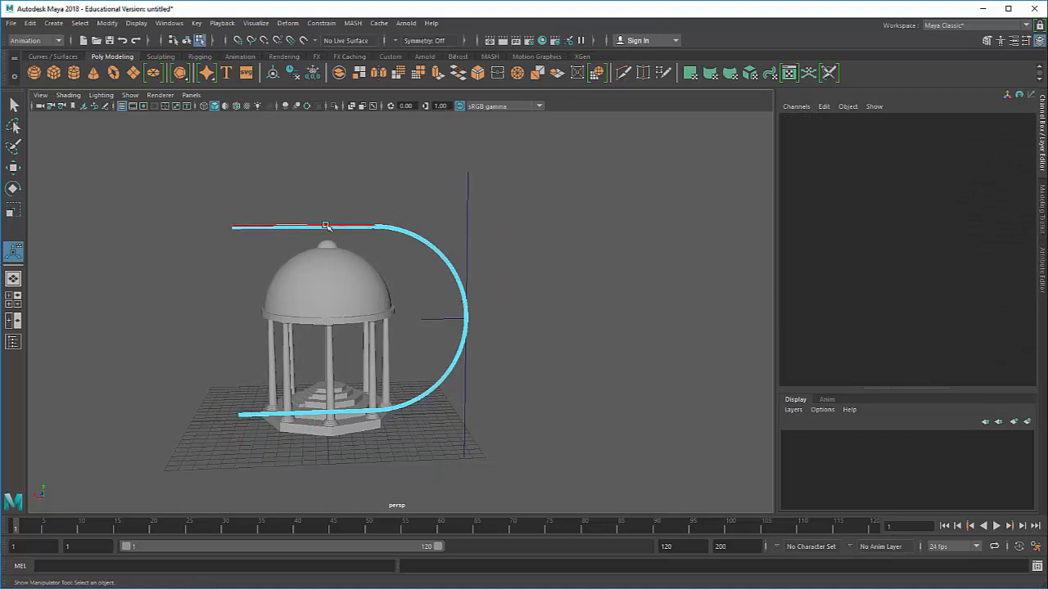
right_click_drag(329, 227, 389, 212)
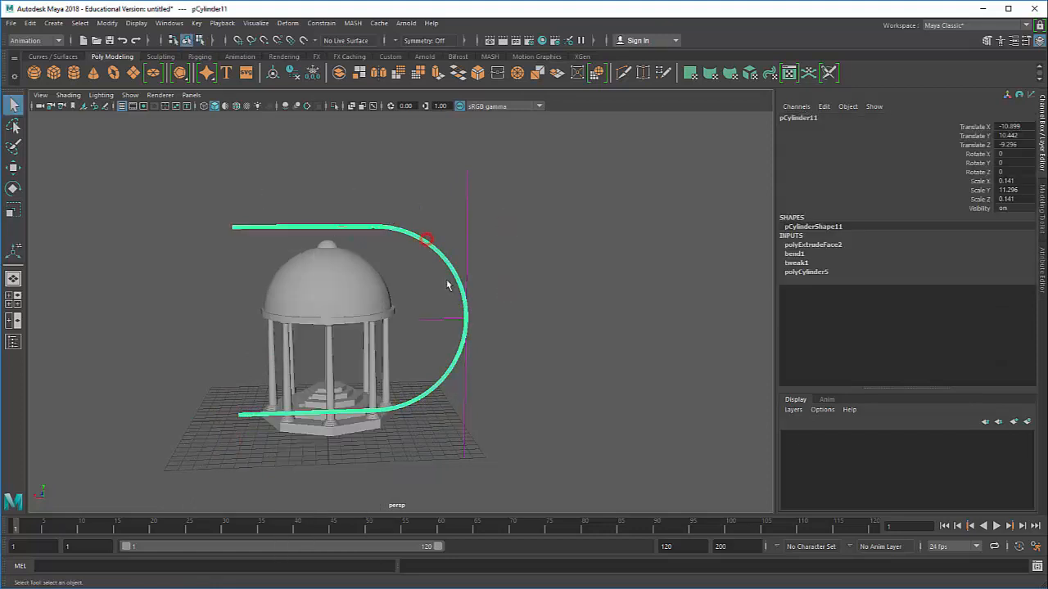
Try rotating the extended arch about Z while its Bend deformer is still attached, and undo the rotations
left_click_drag(447, 285, 485, 376, "alt")
key("e")
key("ctrl+z")
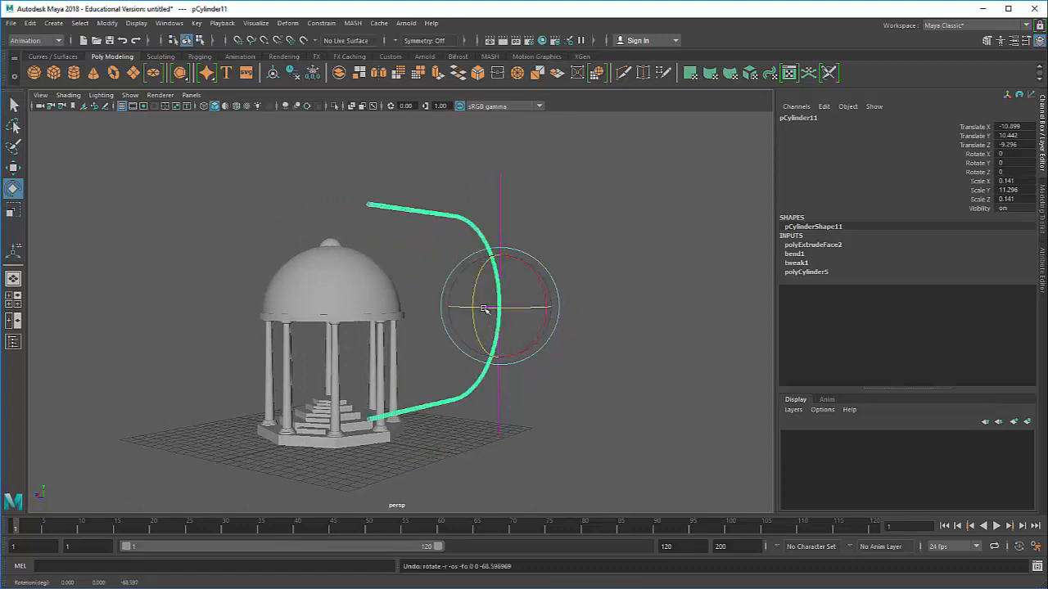
left_click_drag(483, 309, 498, 286, "alt")
key("ctrl+z")
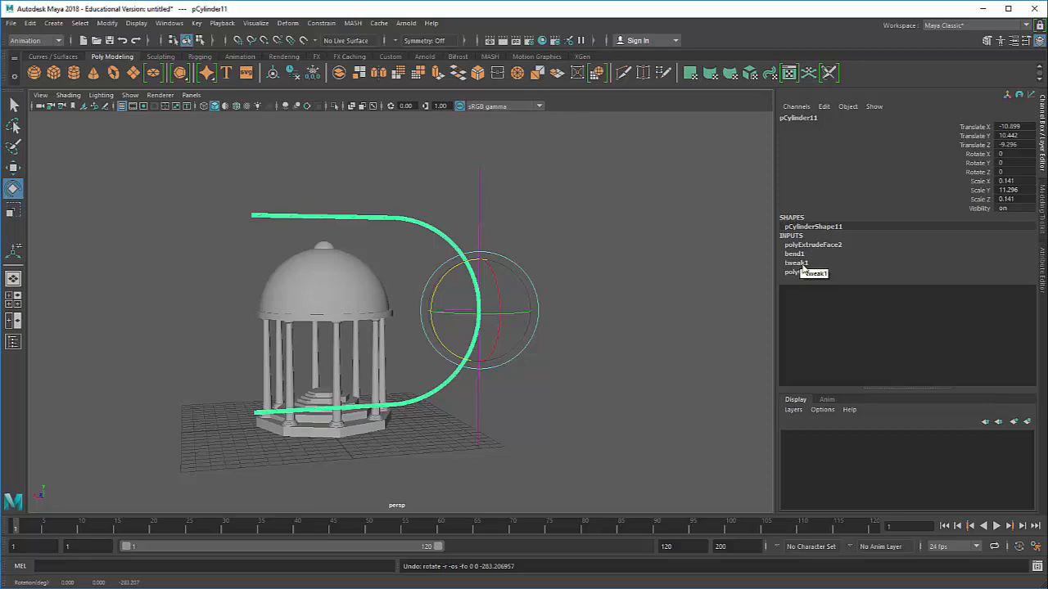
left_click_drag(400, 235, 445, 236, "alt")
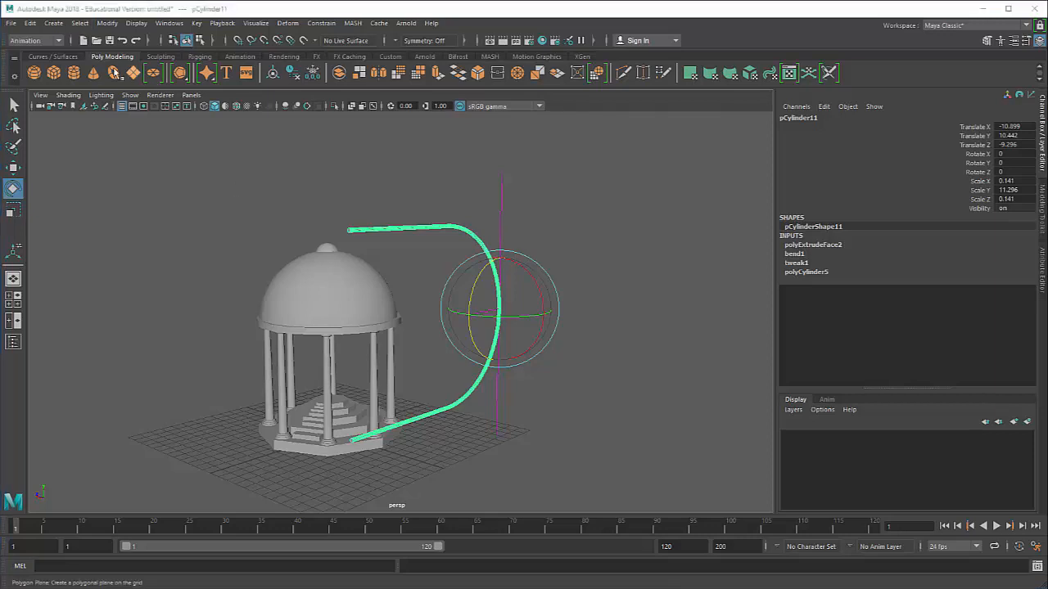
Delete the extended arch's construction history by type
left_click(413, 210)
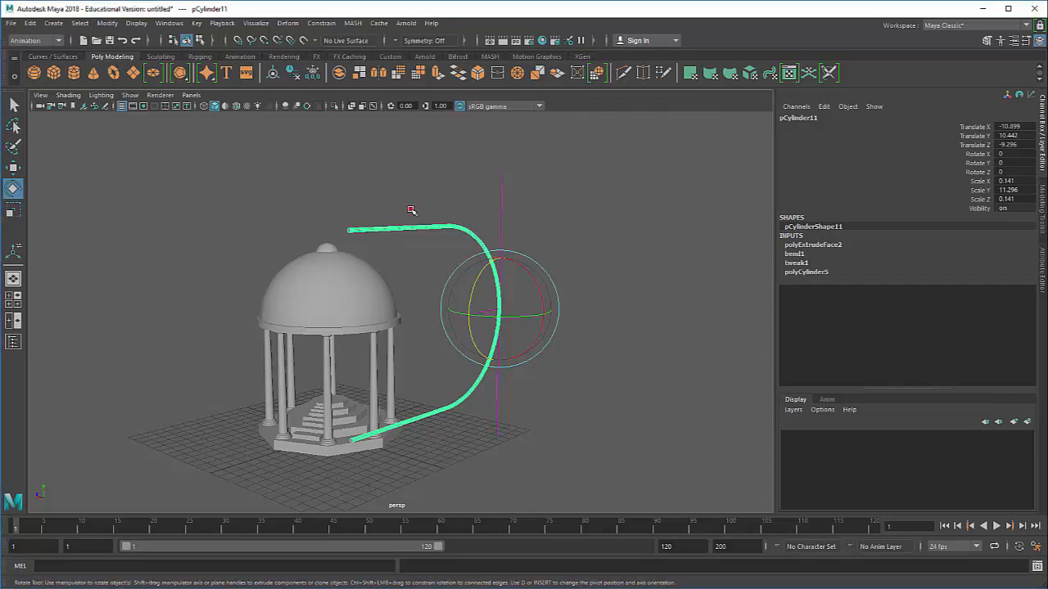
left_click(408, 227)
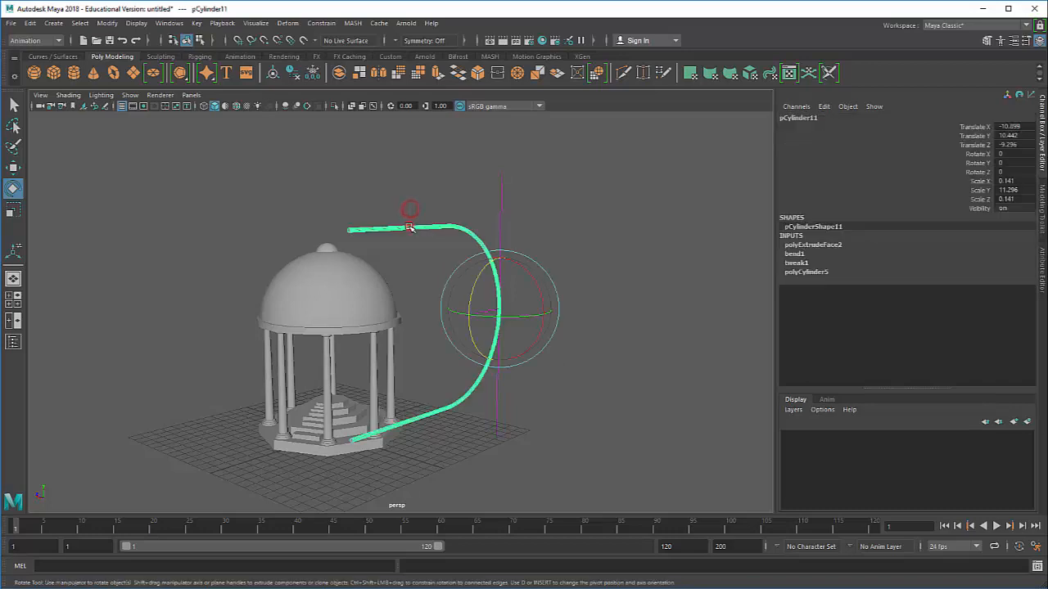
left_click(29, 23)
mouse_move(79, 157)
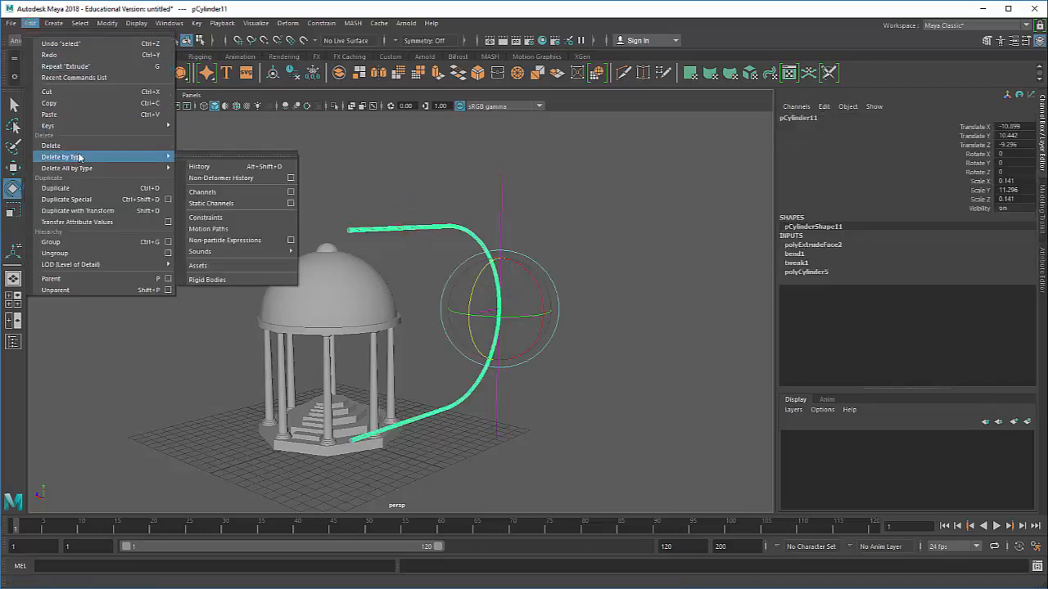
left_click(204, 167)
Stand the arch upright by rotating it to about -92.8 in Z, and scale it down uniformly to a Scale Y of about 3.05
left_click_drag(484, 332, 423, 336, "alt")
key("w")
key("e")
left_click_drag(470, 293, 442, 361)
key("r")
left_click_drag(479, 331, 435, 384)
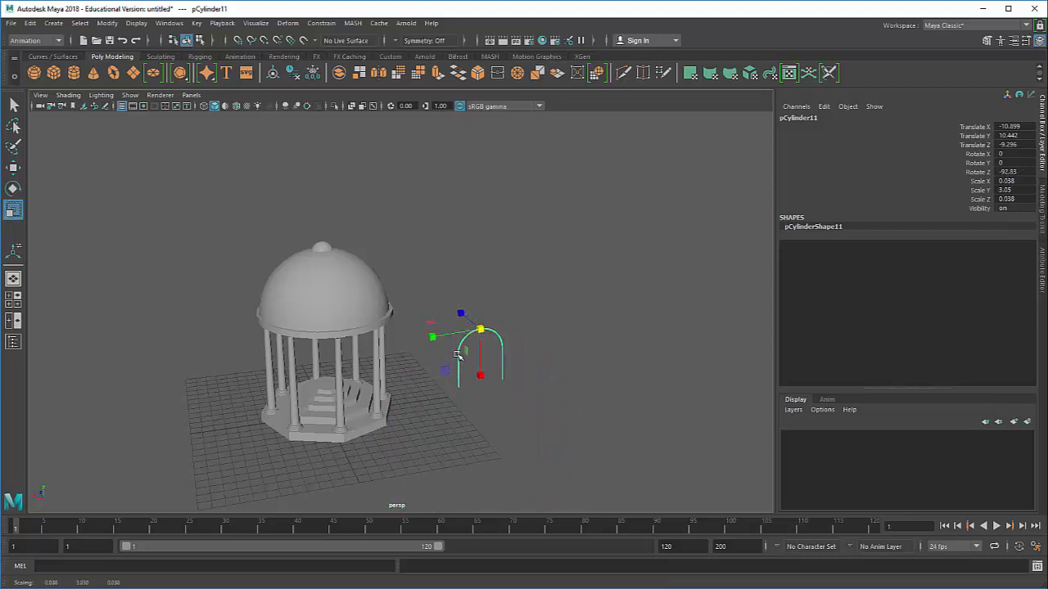
Move the arch to the pavilion's stepped entrance, at about 5.2, 5.1, -1.7 in X, Y and Z
key("w")
left_click_drag(457, 331, 337, 374)
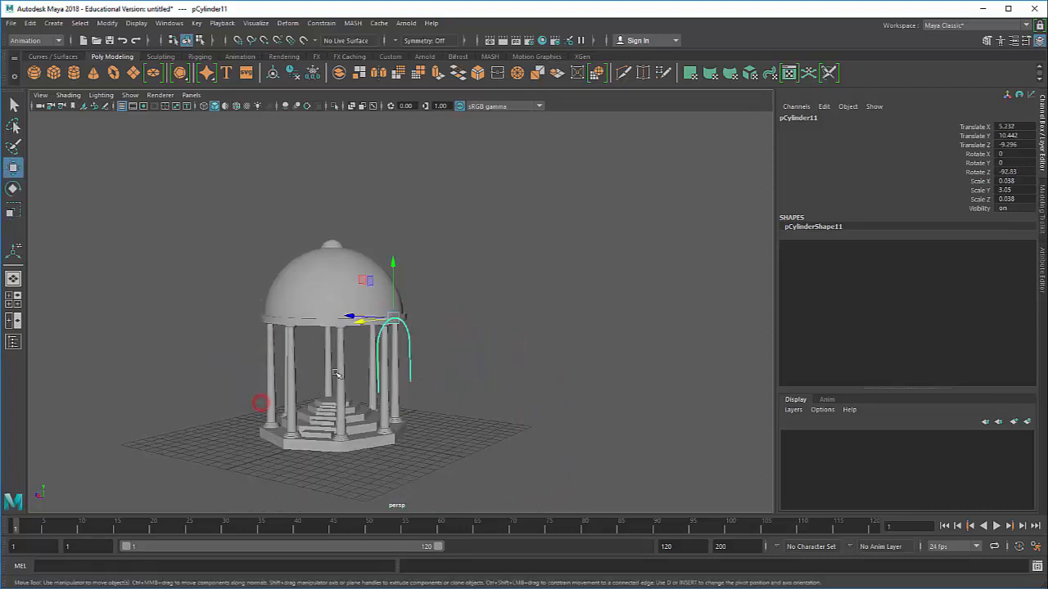
left_click_drag(391, 282, 263, 407)
Rotate the arch to about 66.2 in X so it aligns with the entrance side of the octagonal base
key("e")
key("r")
key("e")
scroll(295, 429, "up", 4)
middle_click_drag(296, 428, 480, 251, "alt")
left_click_drag(480, 250, 487, 304, "alt")
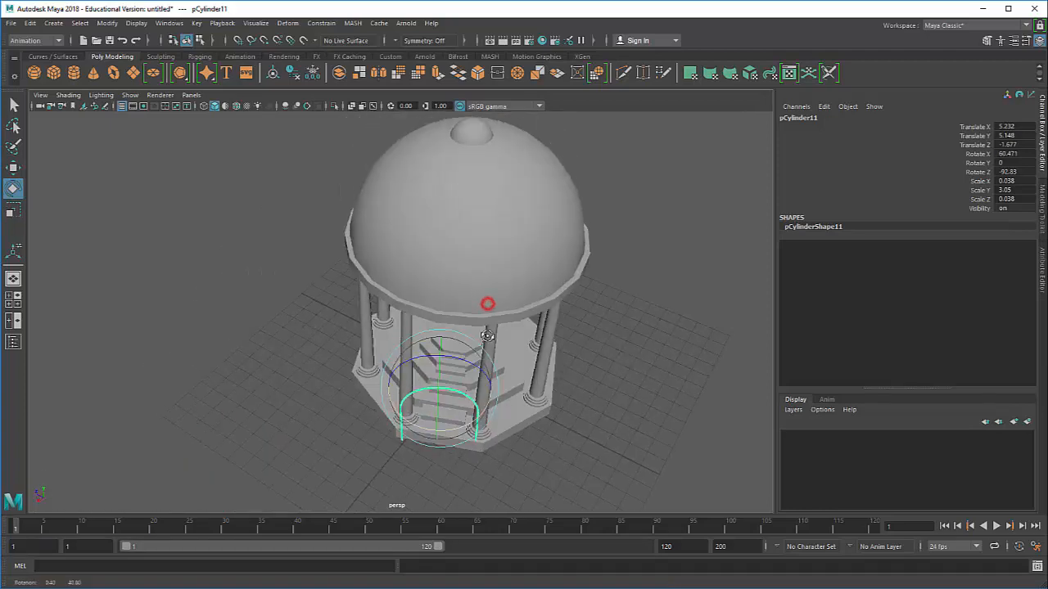
left_click_drag(426, 431, 424, 430)
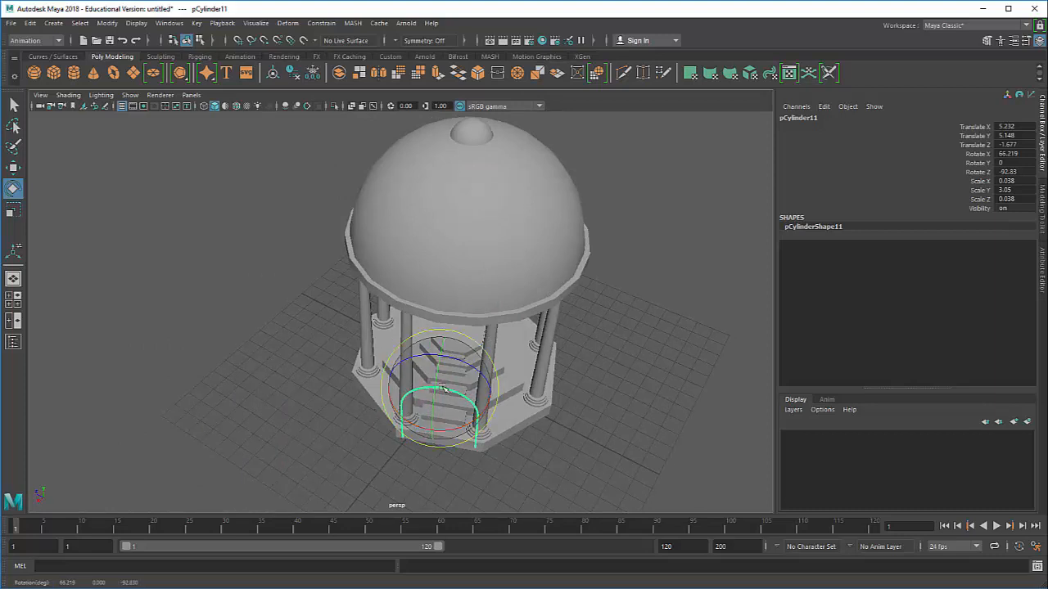
Move the arch between the two entrance columns, to about 4.4, 5.3, -1.0 in X, Y and Z
key("w")
middle_click_drag(421, 410, 434, 378)
left_click_drag(435, 370, 460, 220)
Scale the arch down uniformly to a Scale Y of about 1.85, and lower it to a Translate Y of about 3.7 at the steps
key("r")
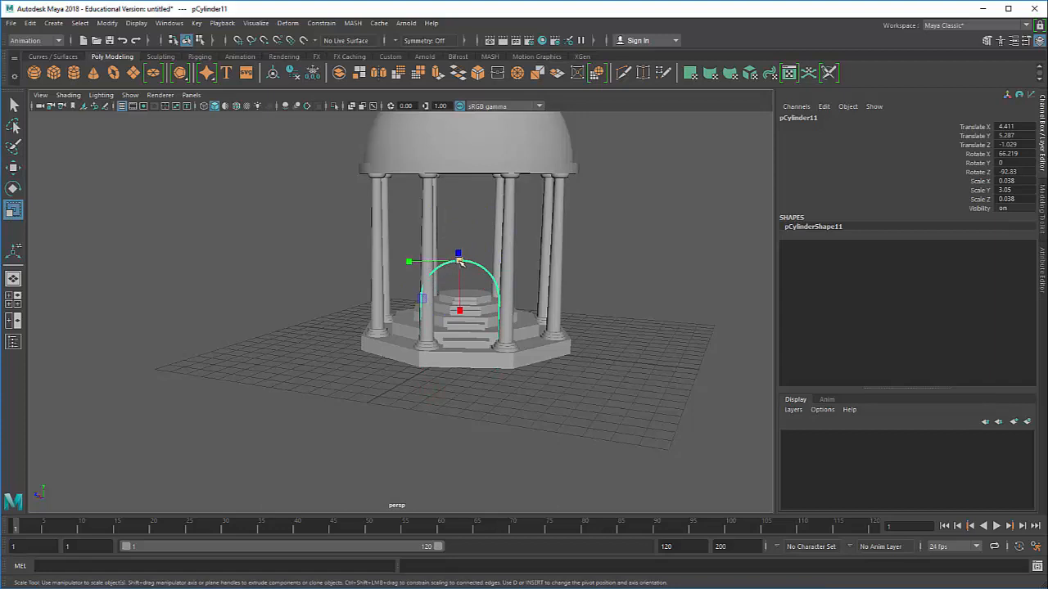
mouse_move(460, 262)
left_mouse_down()
mouse_move(418, 272)
mouse_move(460, 245)
mouse_move(463, 271)
left_mouse_up()
key("w")
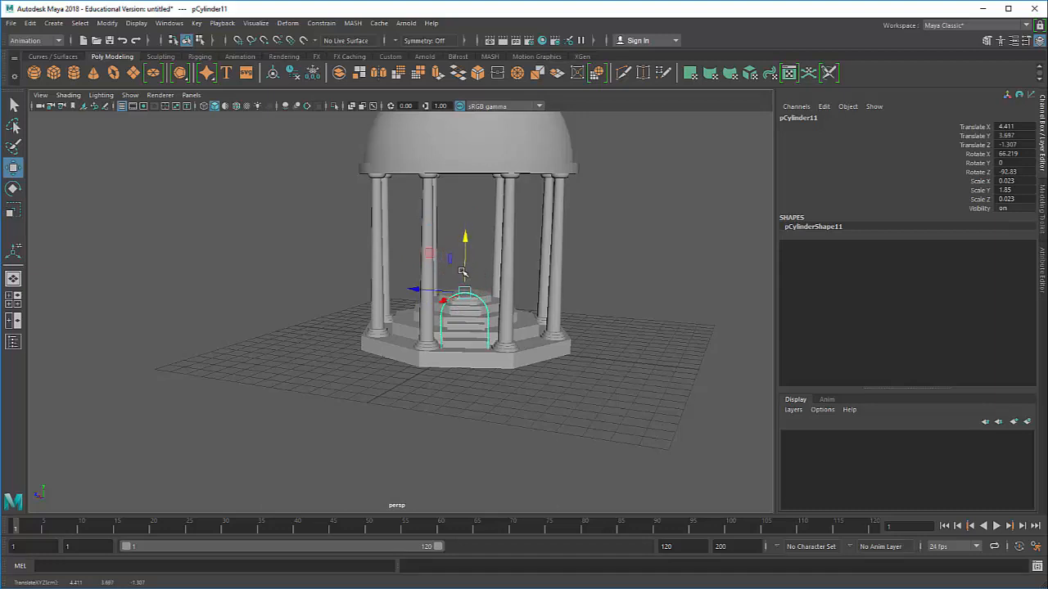
Try lengthening the arch's legs by scaling it along X only, and undo the stretch
key("r")
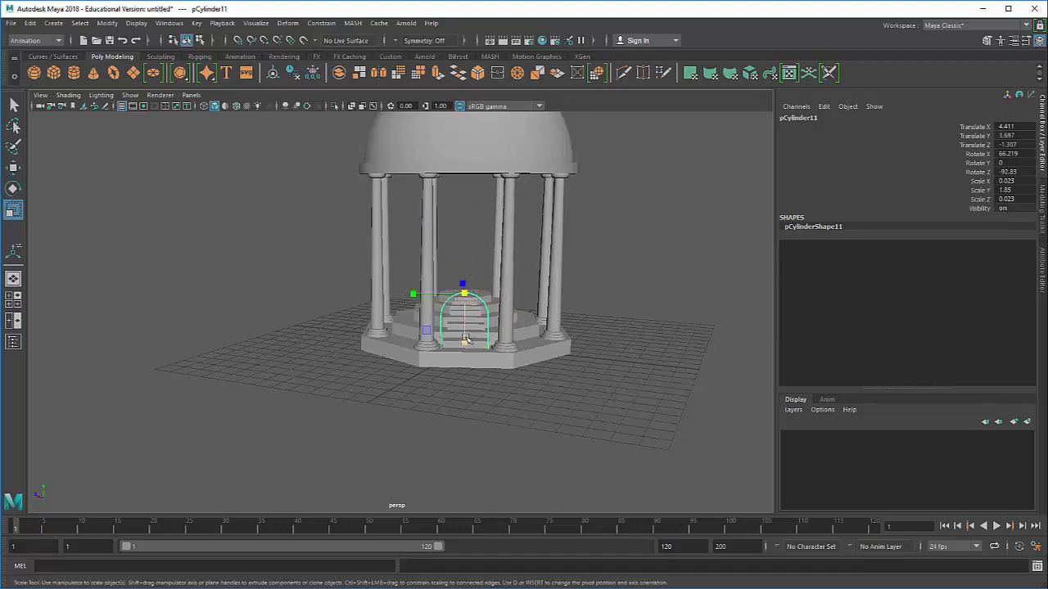
left_click_drag(464, 338, 464, 372)
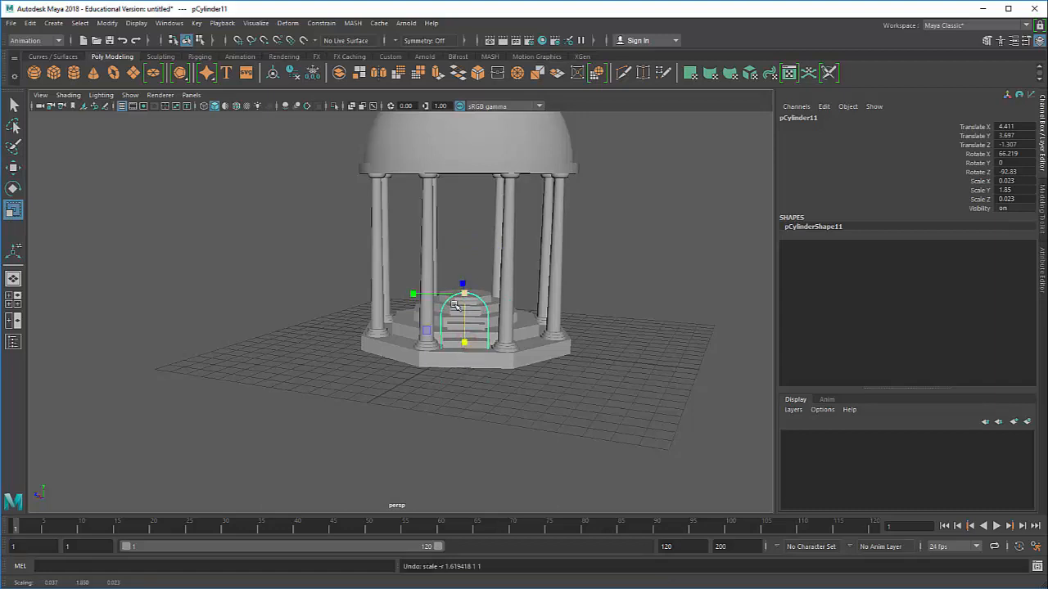
middle_click_drag(454, 304, 465, 297, "alt")
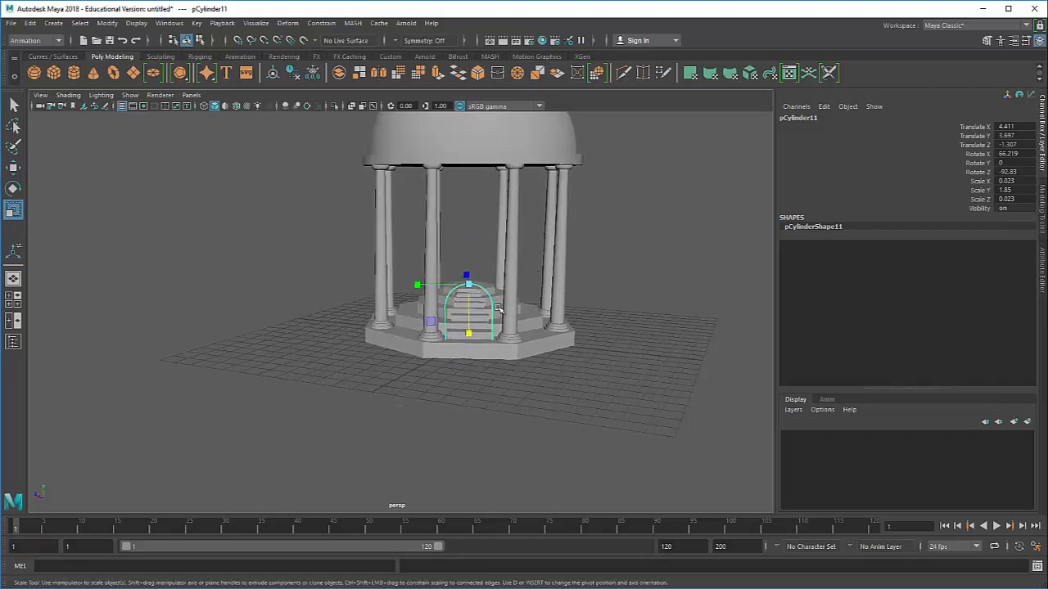